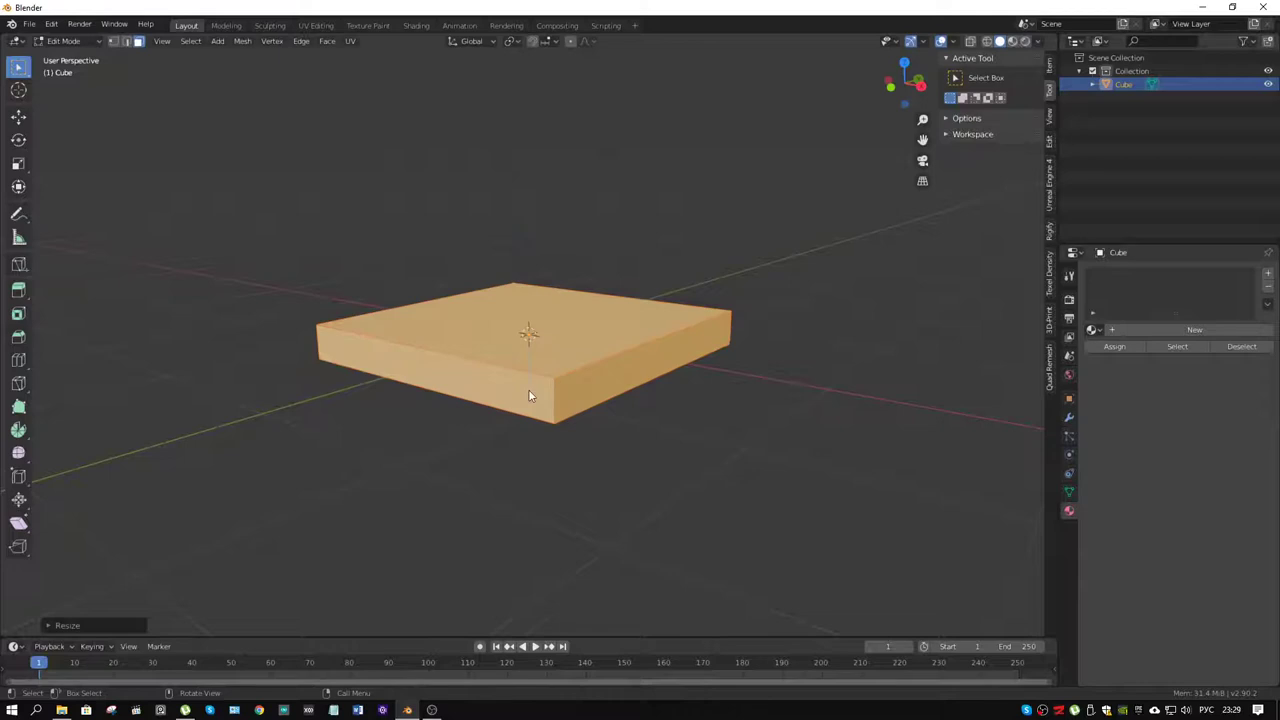
- Delete three adjoining side faces of the flattened cube, keeping the top, the bottom and one long side as the spine
left_click(528, 389)
left_click(612, 380, "shift")
middle_click_drag(612, 380, 494, 386)
left_click(612, 378, "shift")
key("x")
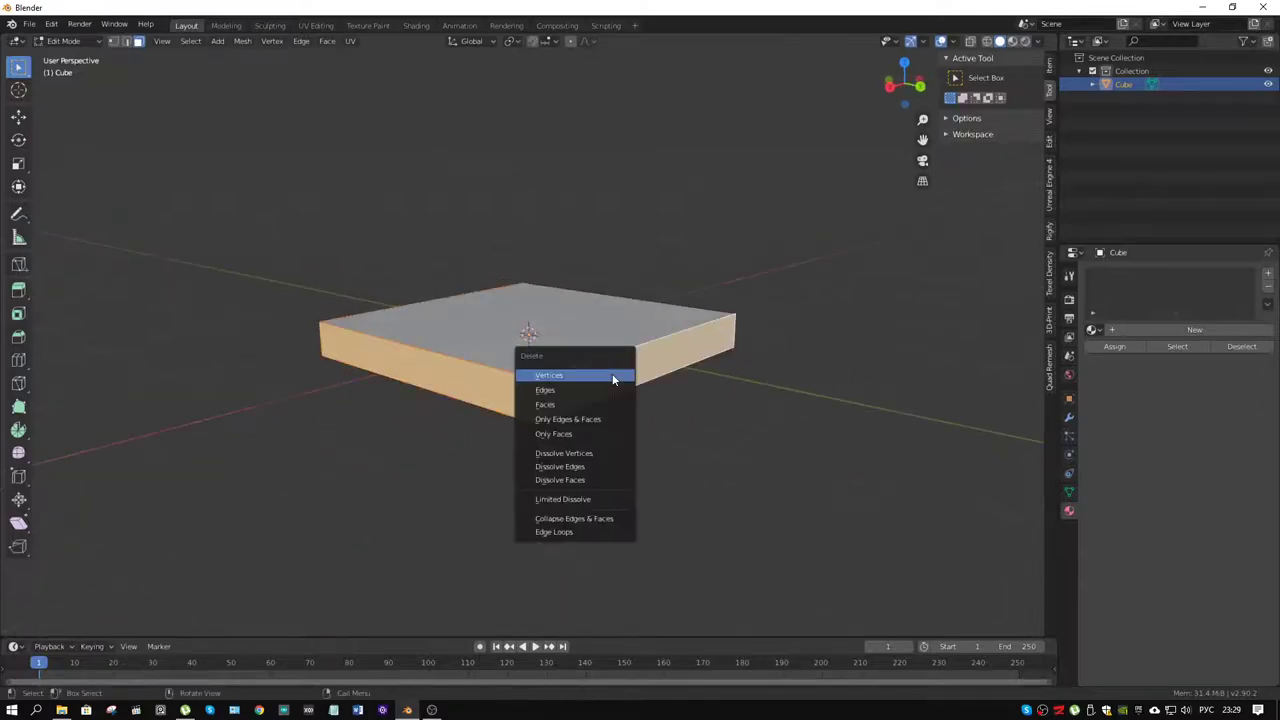
left_click(602, 402)
middle_click_drag(608, 409, 791, 451)
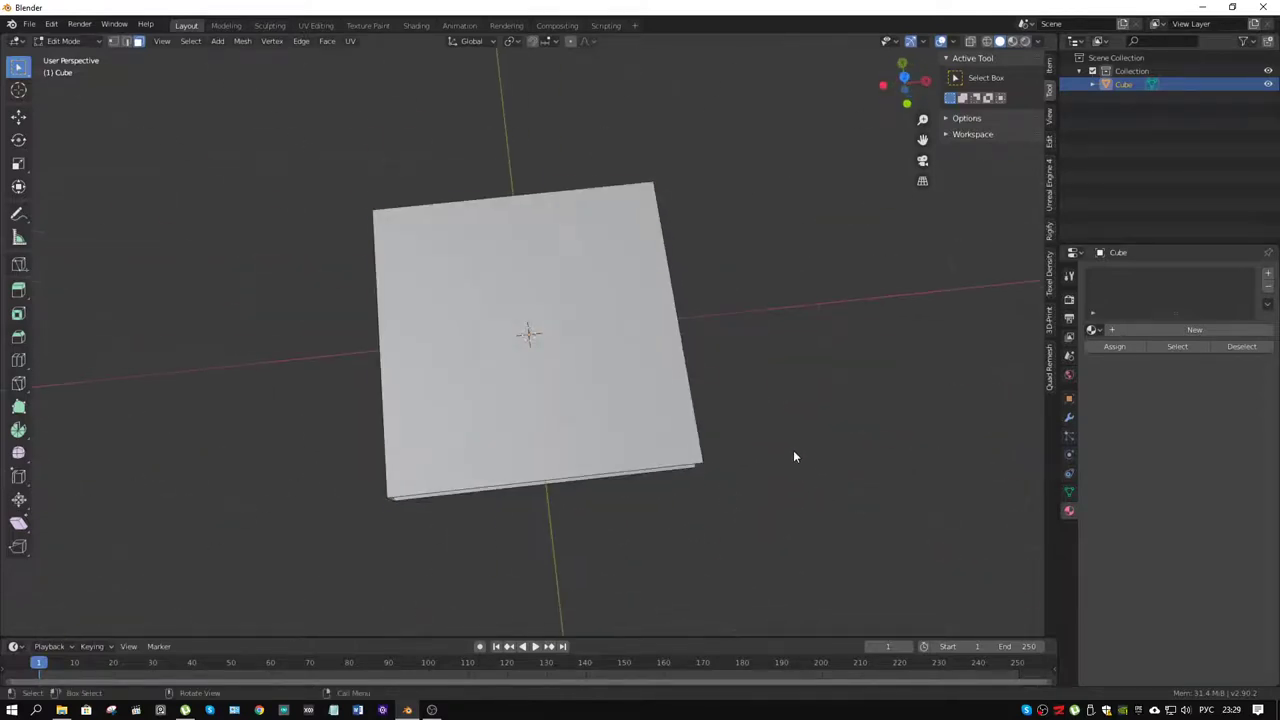
- Scale the whole mesh along the Y axis so it becomes roughly a third longer, giving book-cover proportions
key("a")
key("s")
key("y")
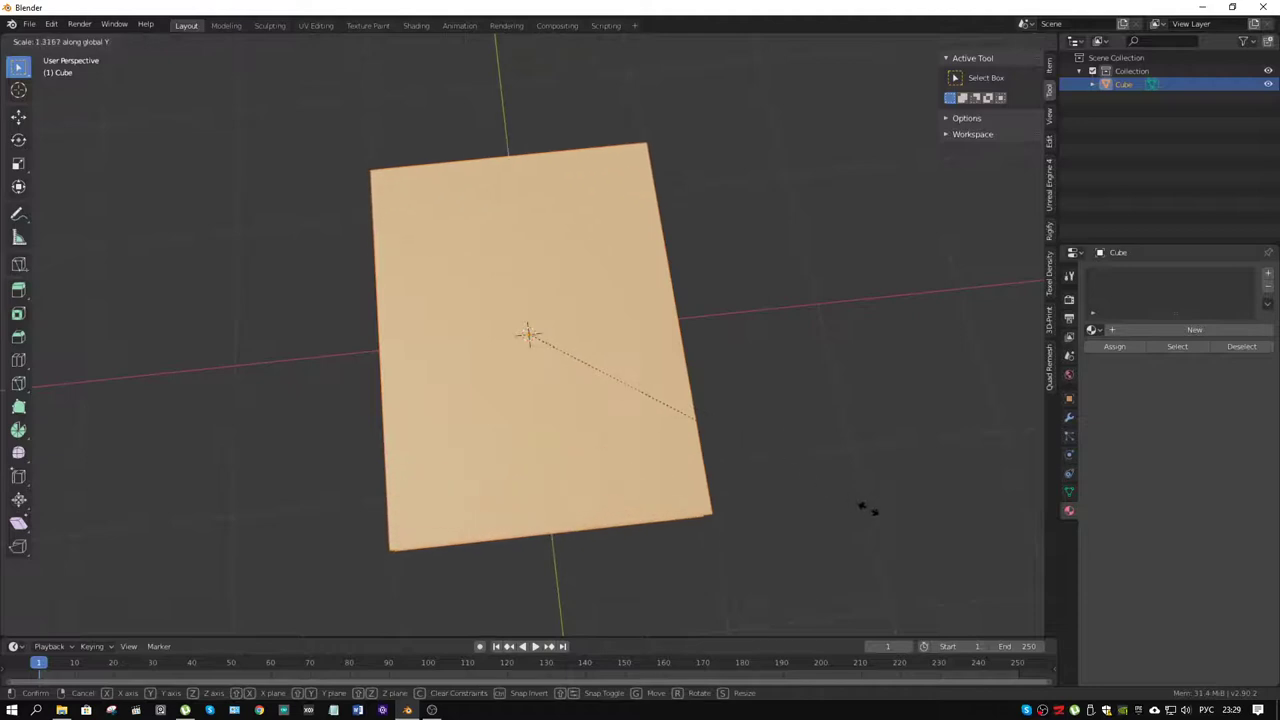
left_click(889, 517)
- Add three evenly spaced loop cuts running lengthwise along the spine face
middle_click_drag(751, 417, 626, 346)
scroll(429, 347, "up", 2)
key("ctrl+r")
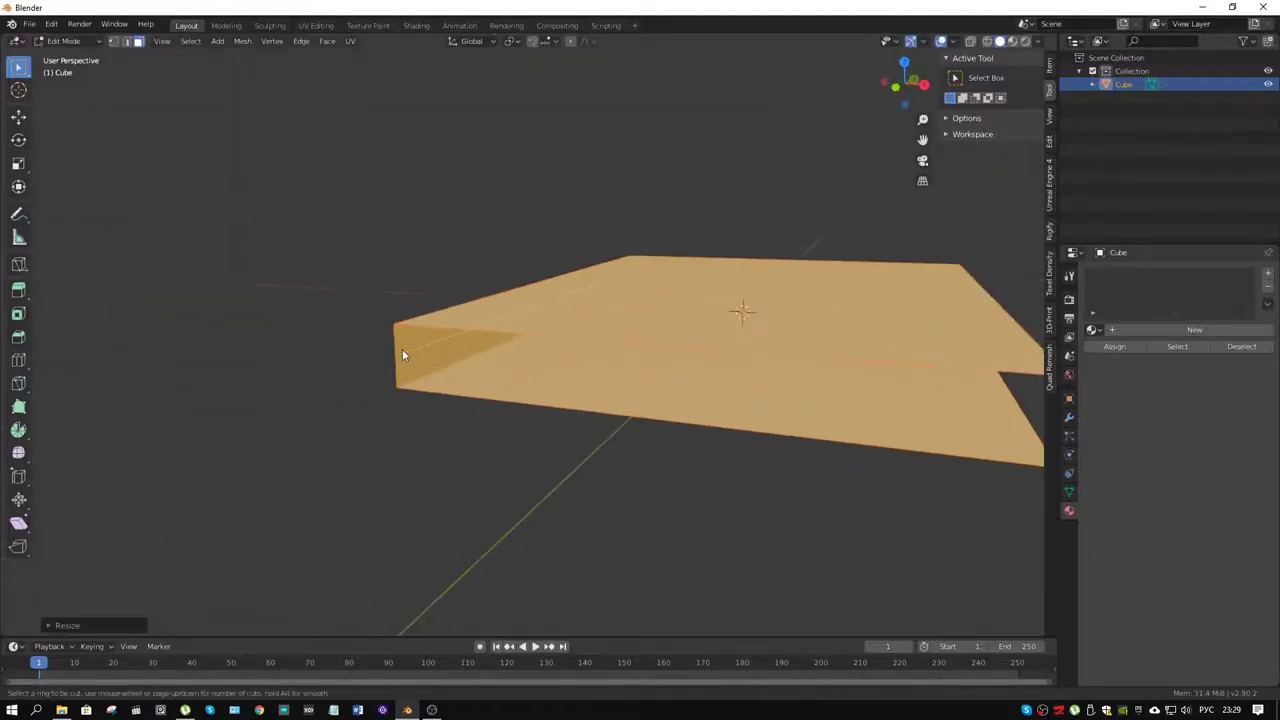
scroll(402, 352, "up", 3)
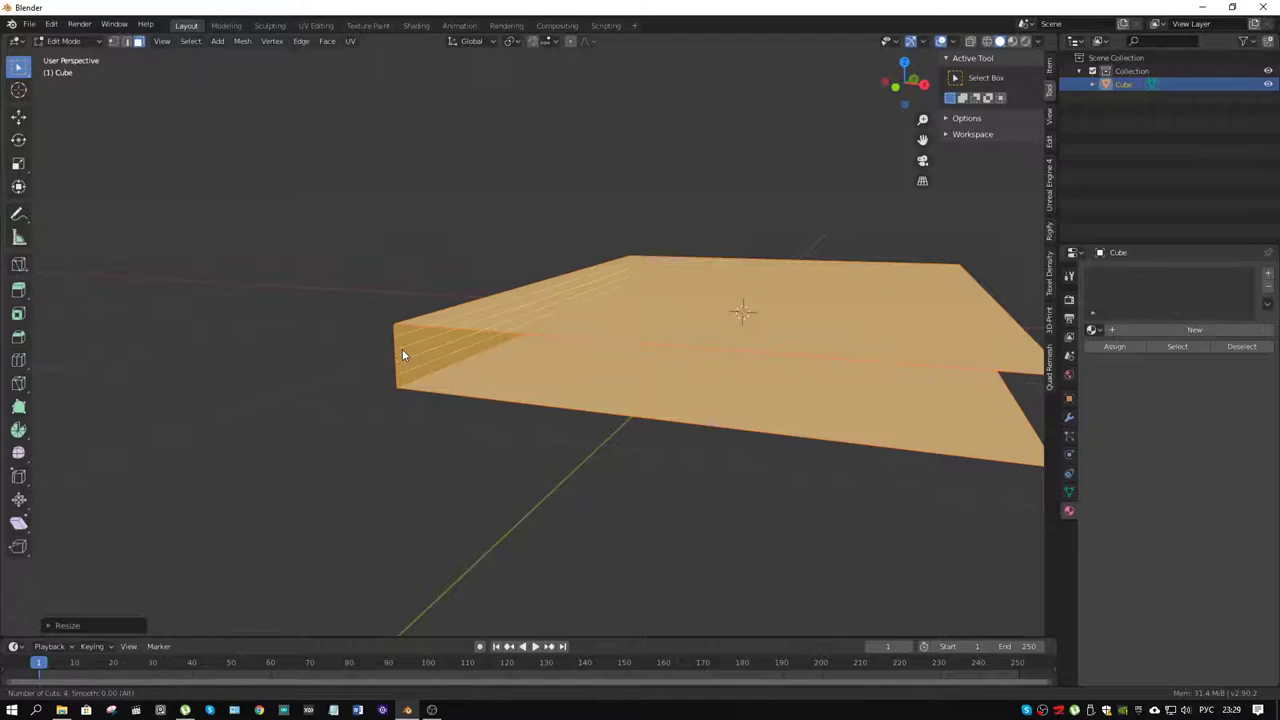
scroll(403, 351, "down", 1)
left_click(402, 353)
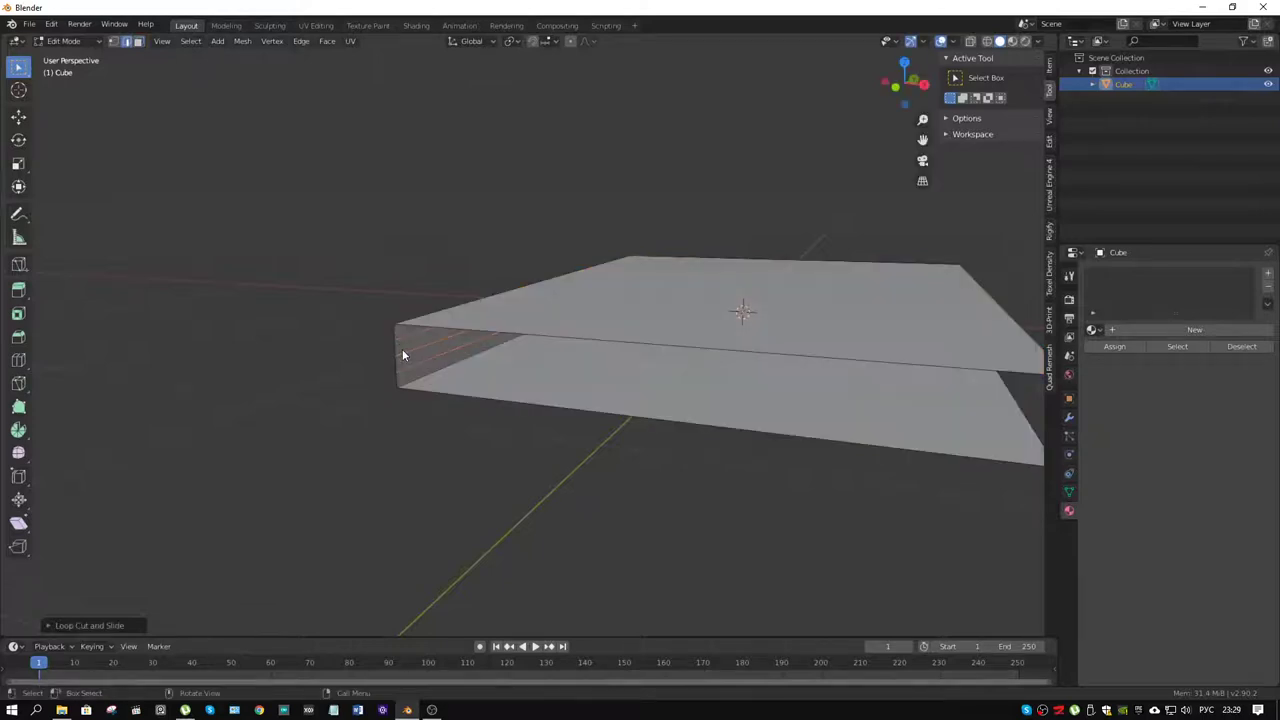
- Select the middle lengthwise edge of the spine and reduce the proportional editing size to about 0.2
scroll(390, 358, "up", 2)
left_click(371, 353, "alt")
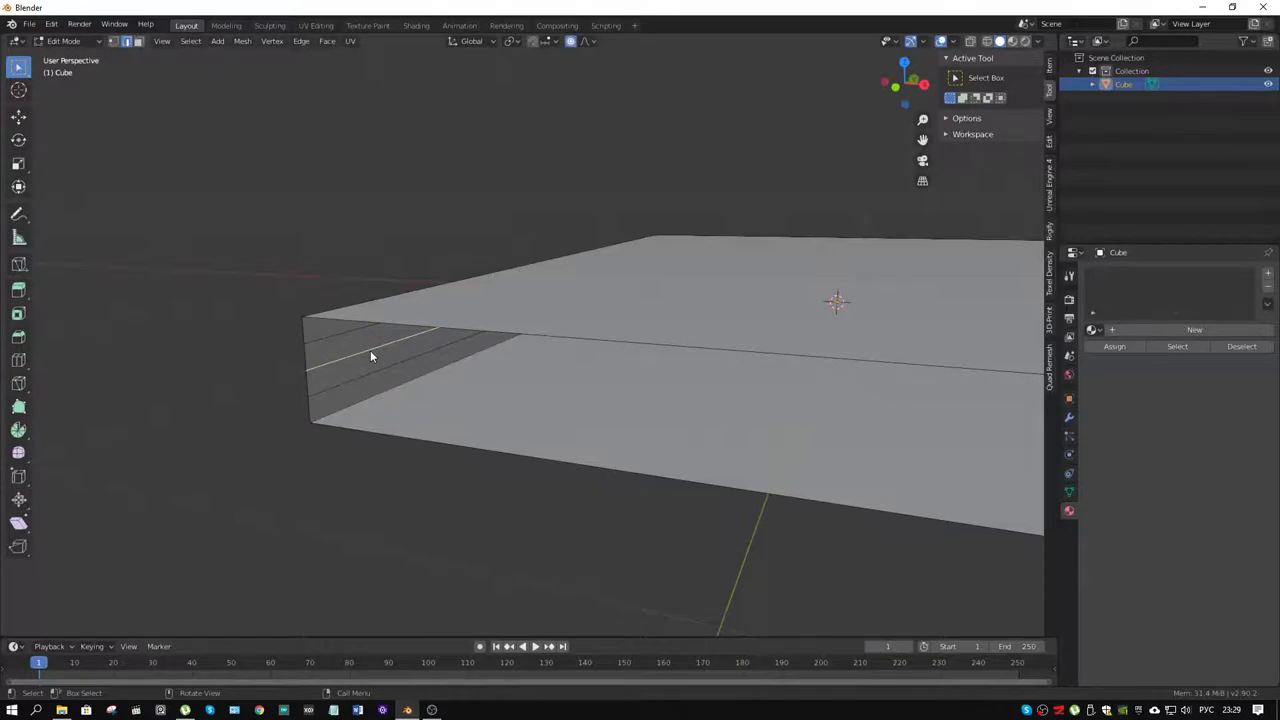
key("g")
key("x")
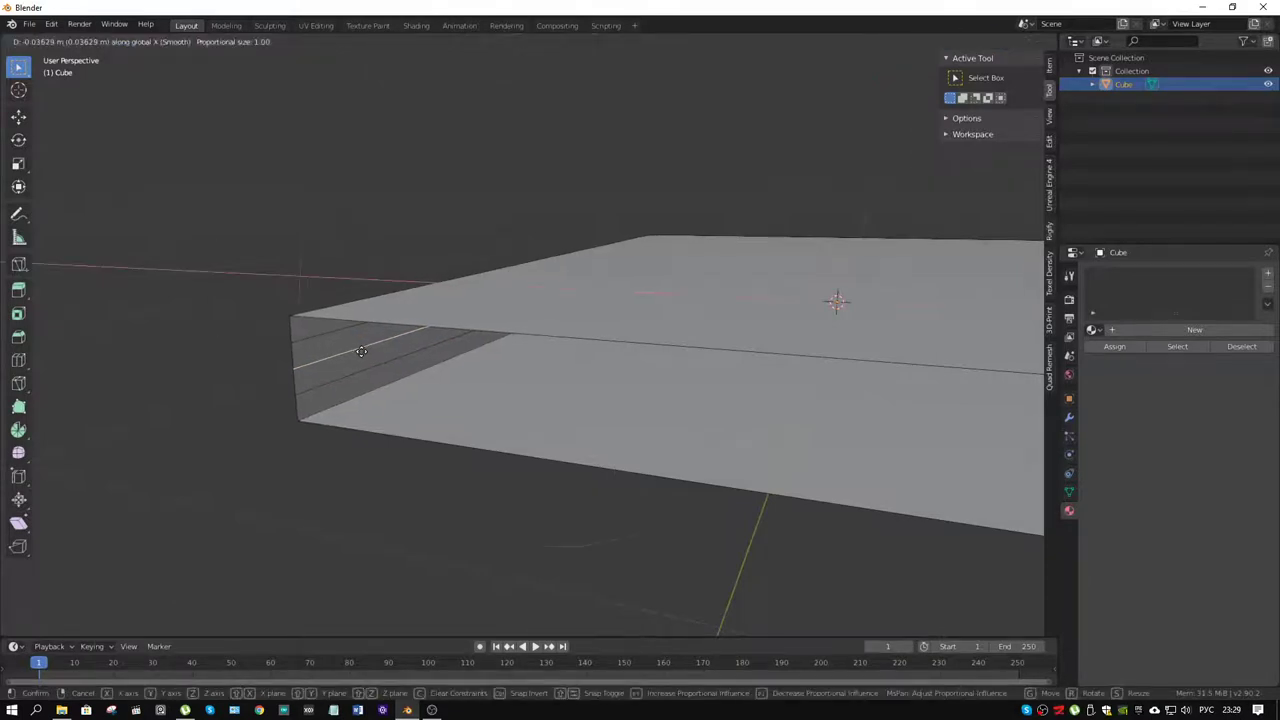
scroll(356, 354, "up", 15)
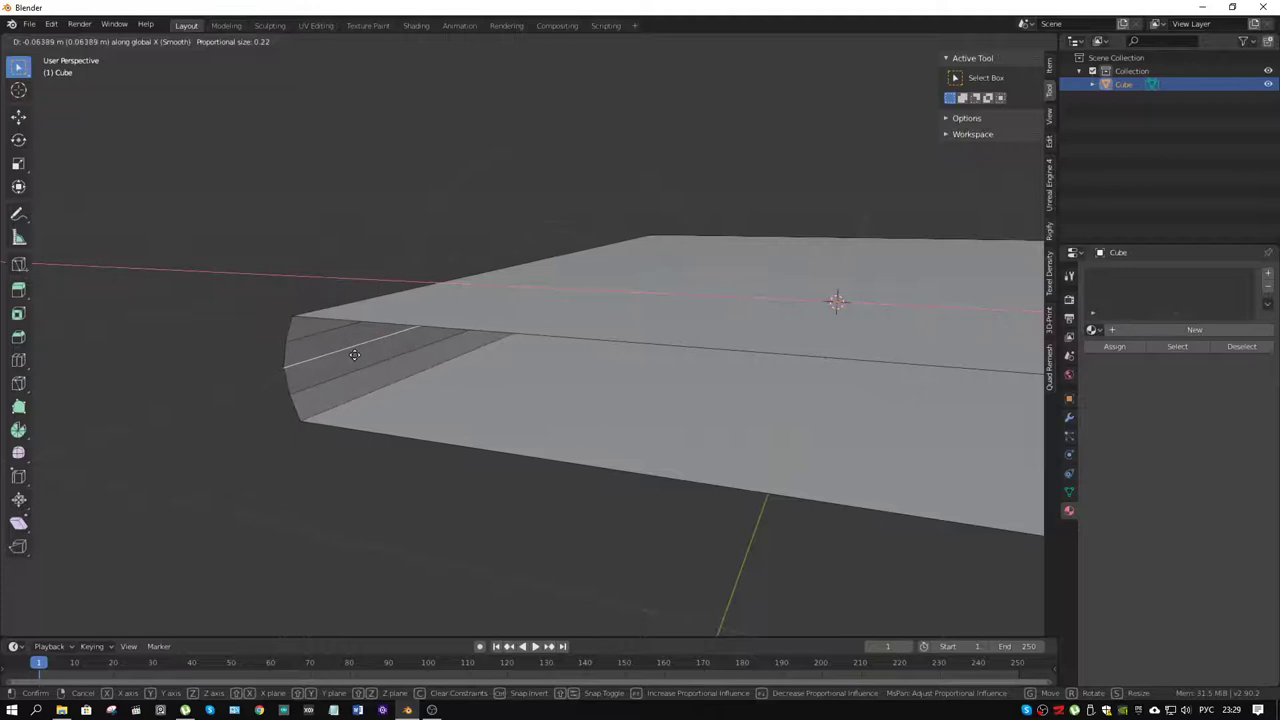
right_click(347, 356)
- Move the middle spine edge outward along X by about 0.09 m with proportional size 0.24 to round the spine
middle_click_drag(347, 356, 434, 354)
key("g")
key("x")
scroll(422, 356, "up", 1)
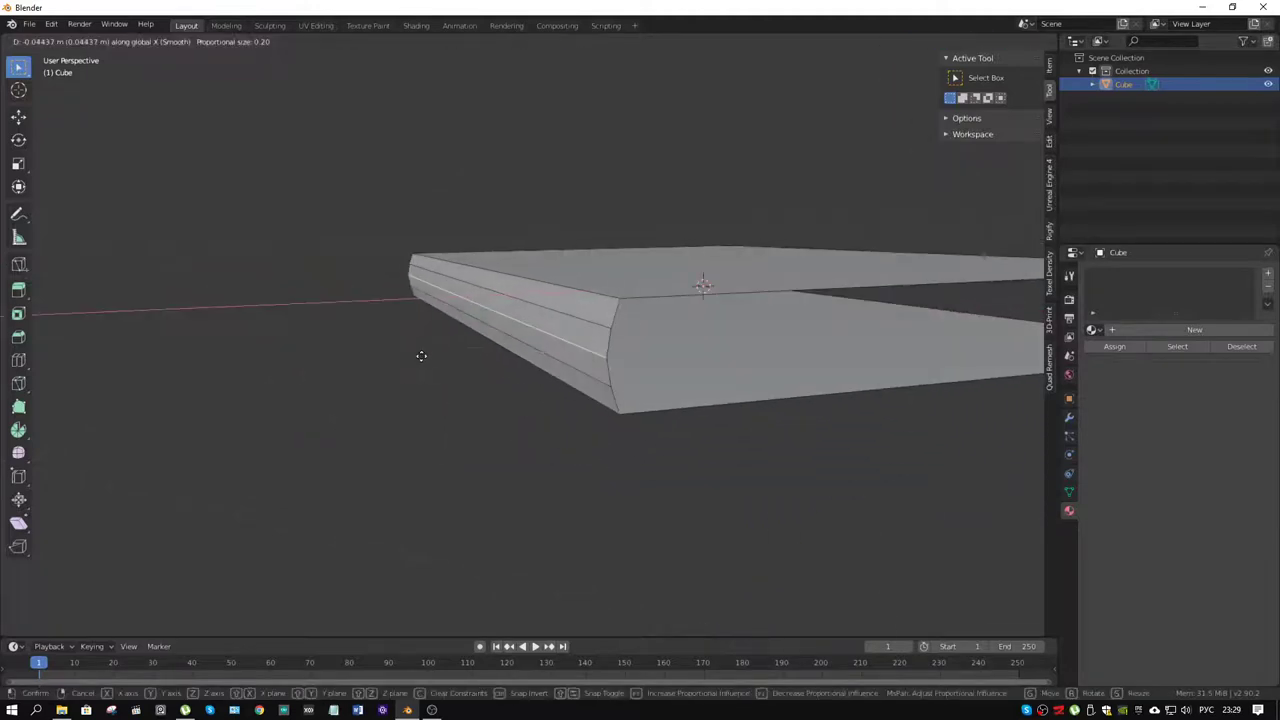
scroll(414, 357, "down", 1)
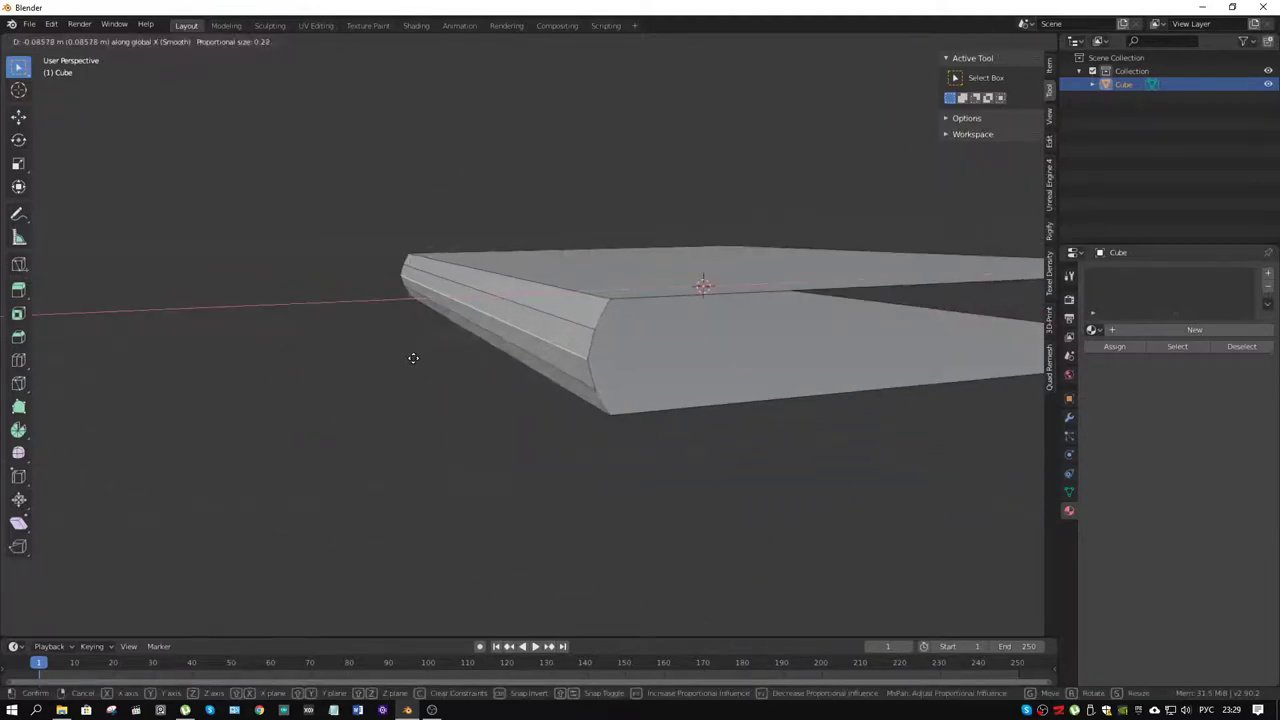
scroll(413, 358, "down", 1)
left_click(413, 358)
right_click(414, 360)
- Add a lengthwise loop cut on the top cover and move it about 1 m along negative X, close beside the spine
middle_click_drag(545, 340, 563, 375)
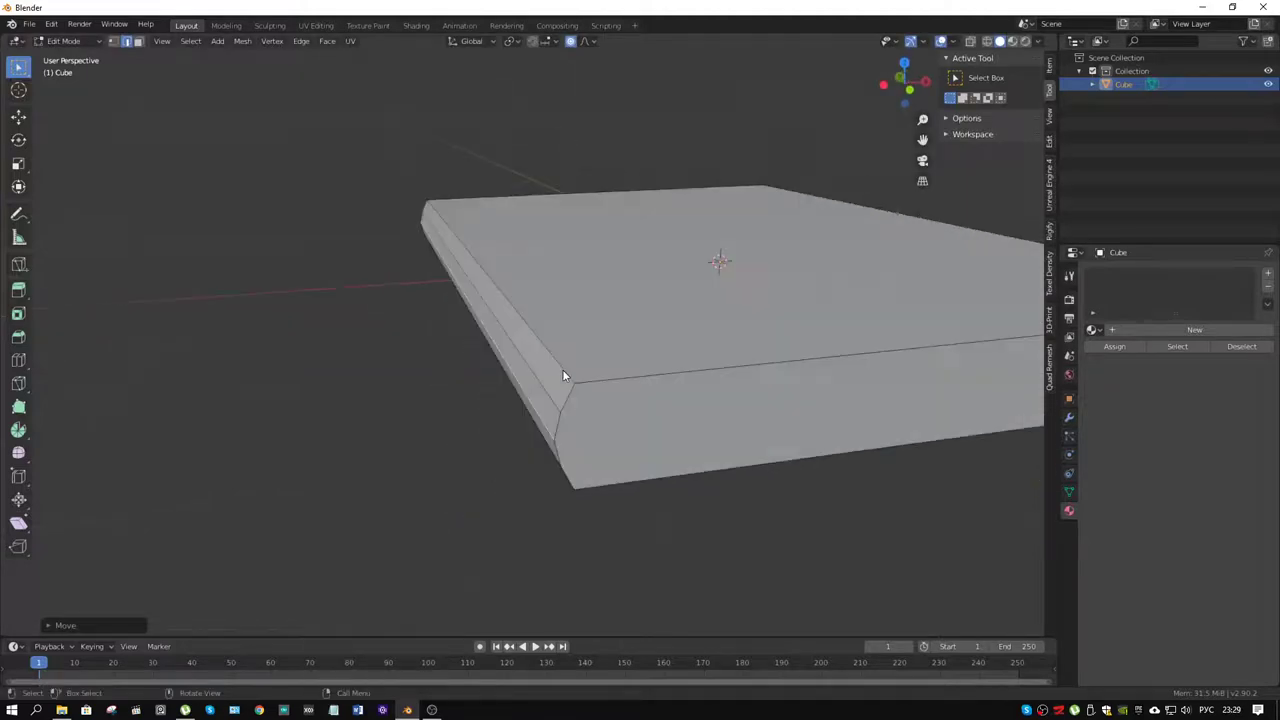
key("ctrl+r")
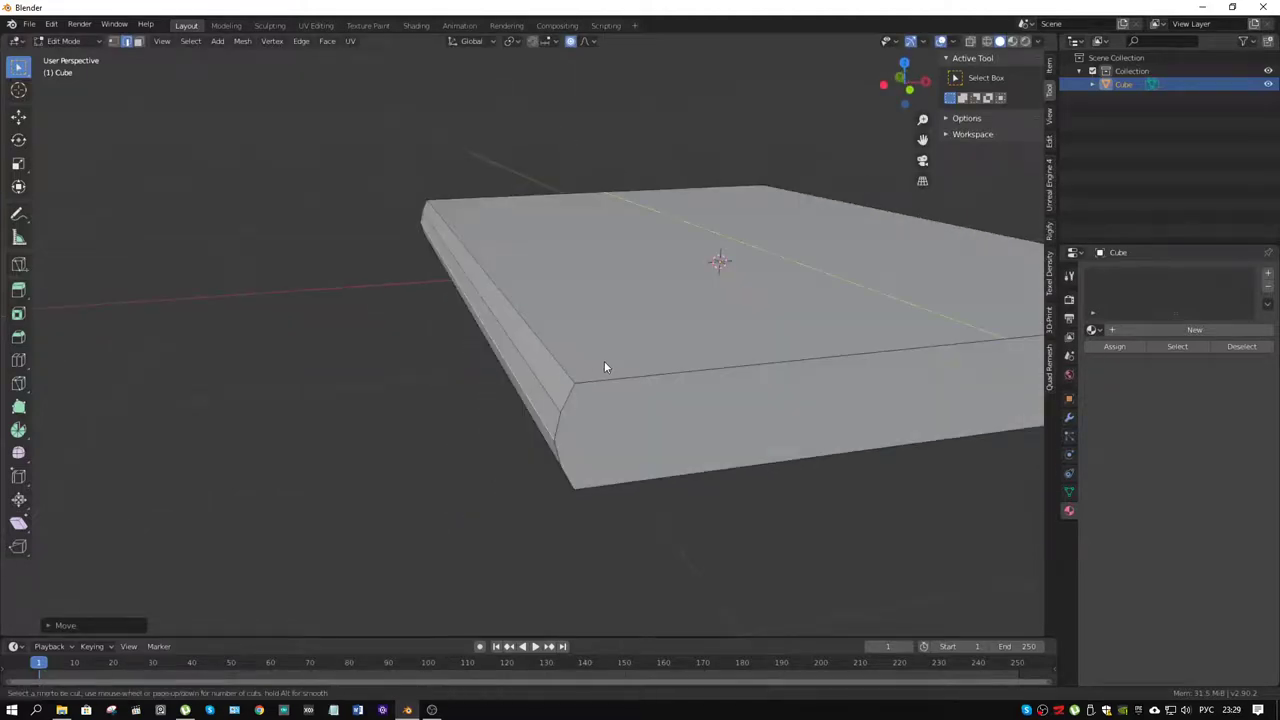
left_click(604, 366)
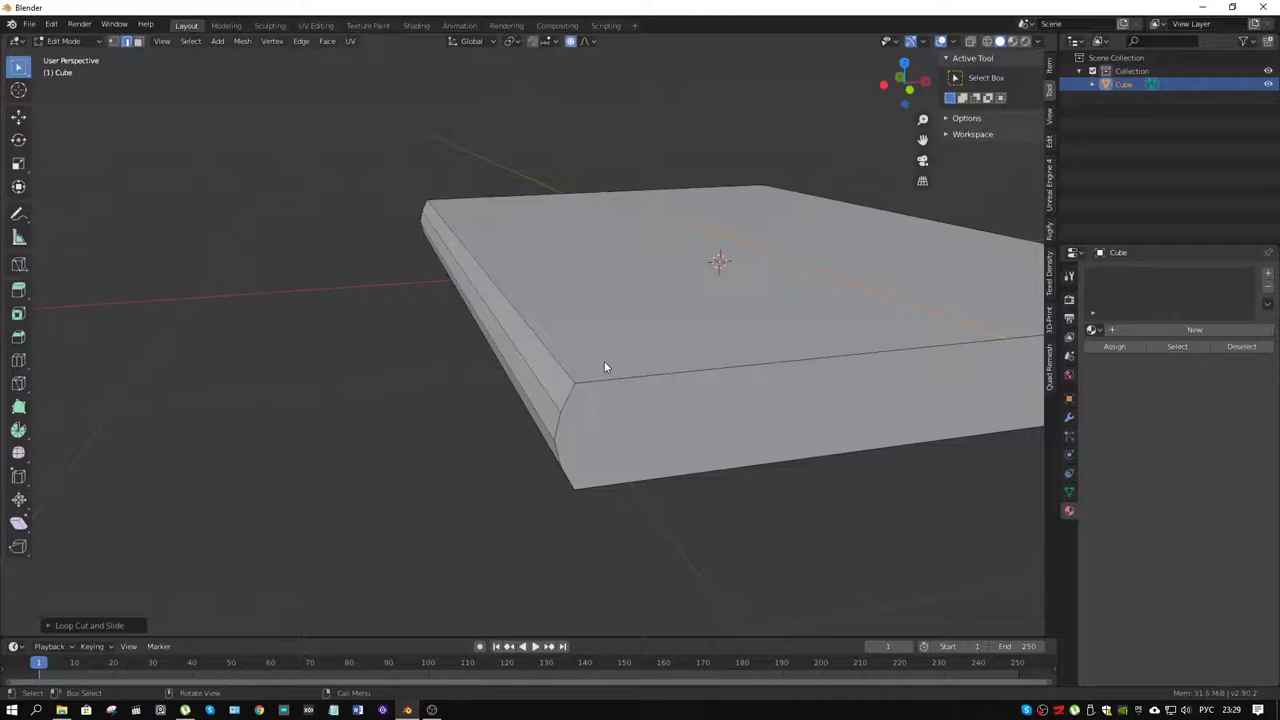
right_click(852, 439)
left_click(910, 305)
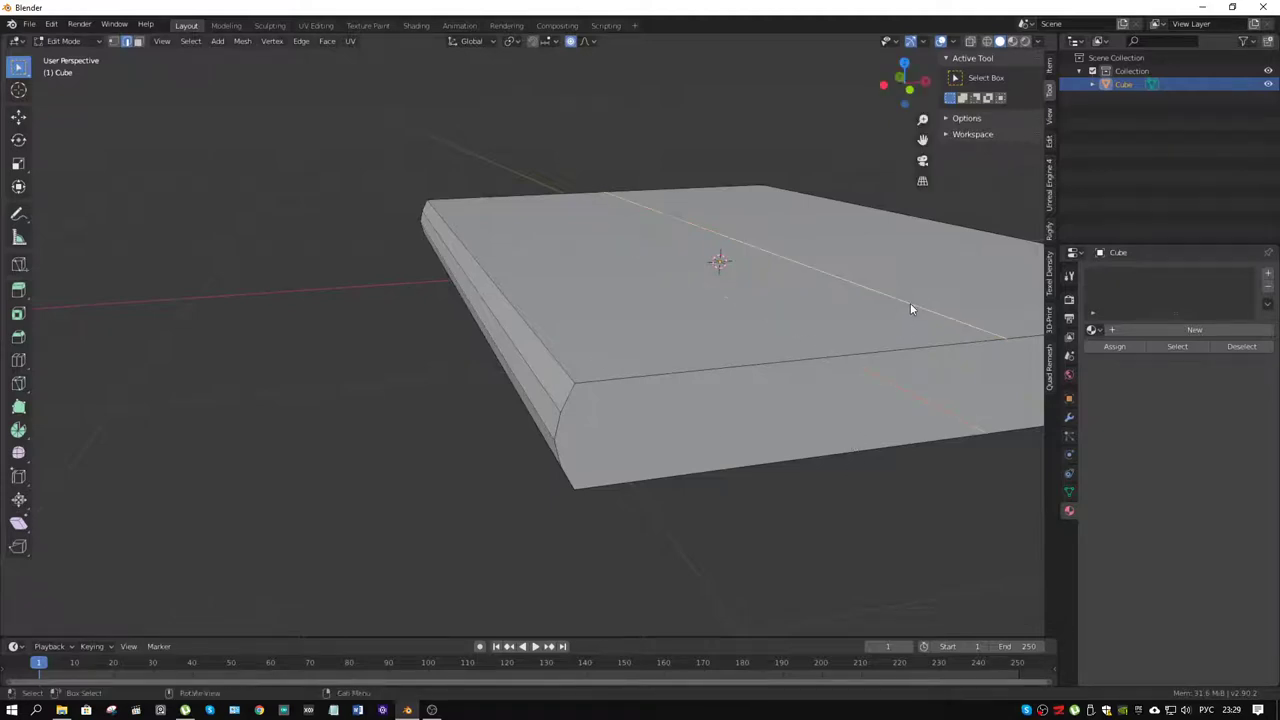
key("g")
key("x")
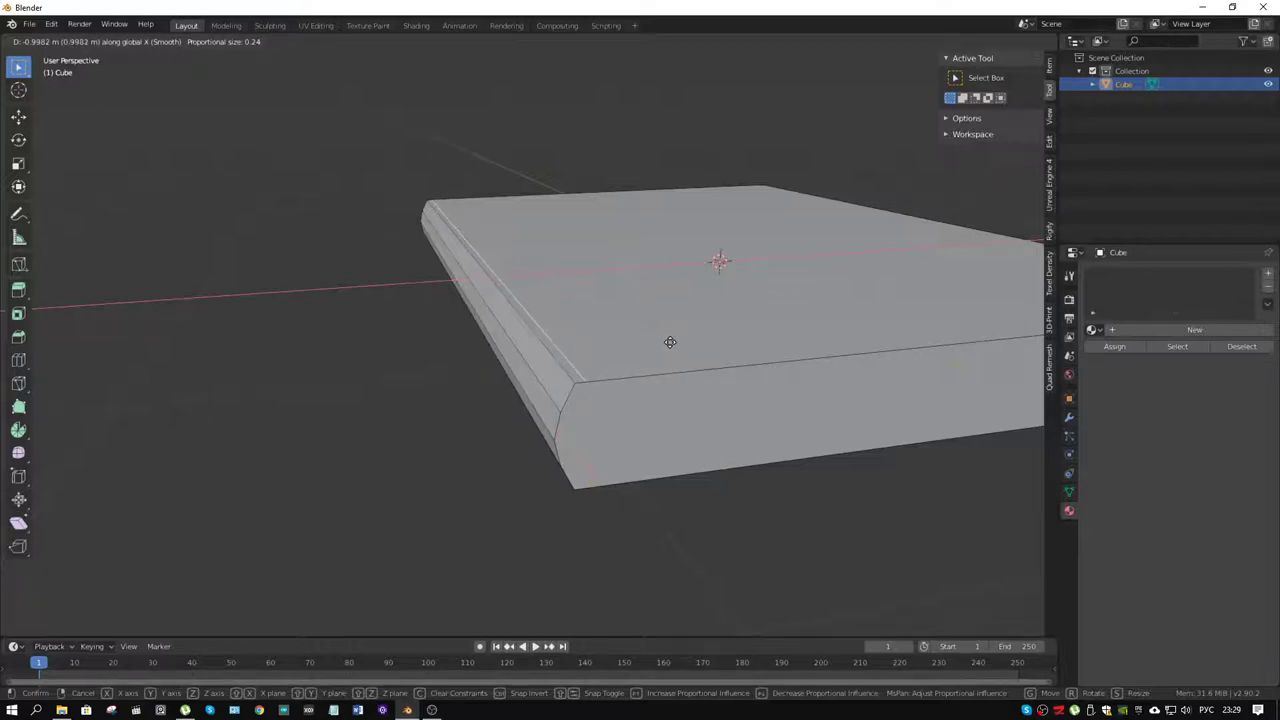
left_click(670, 342)
- Add two more lengthwise loop cuts close to the spine's upper and lower edges
key("ctrl+r")
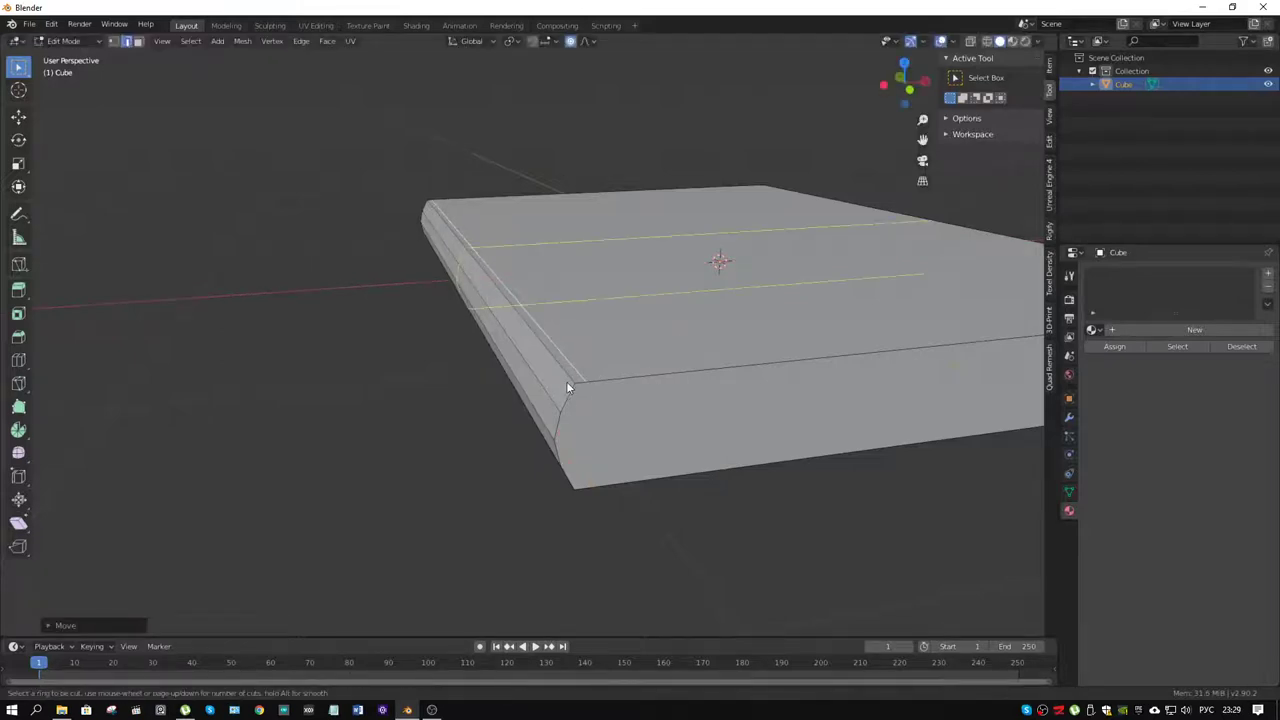
left_click(572, 390)
left_click(580, 391)
middle_click_drag(598, 427, 669, 374)
key("ctrl+r")
left_click(634, 339)
left_click(634, 343)
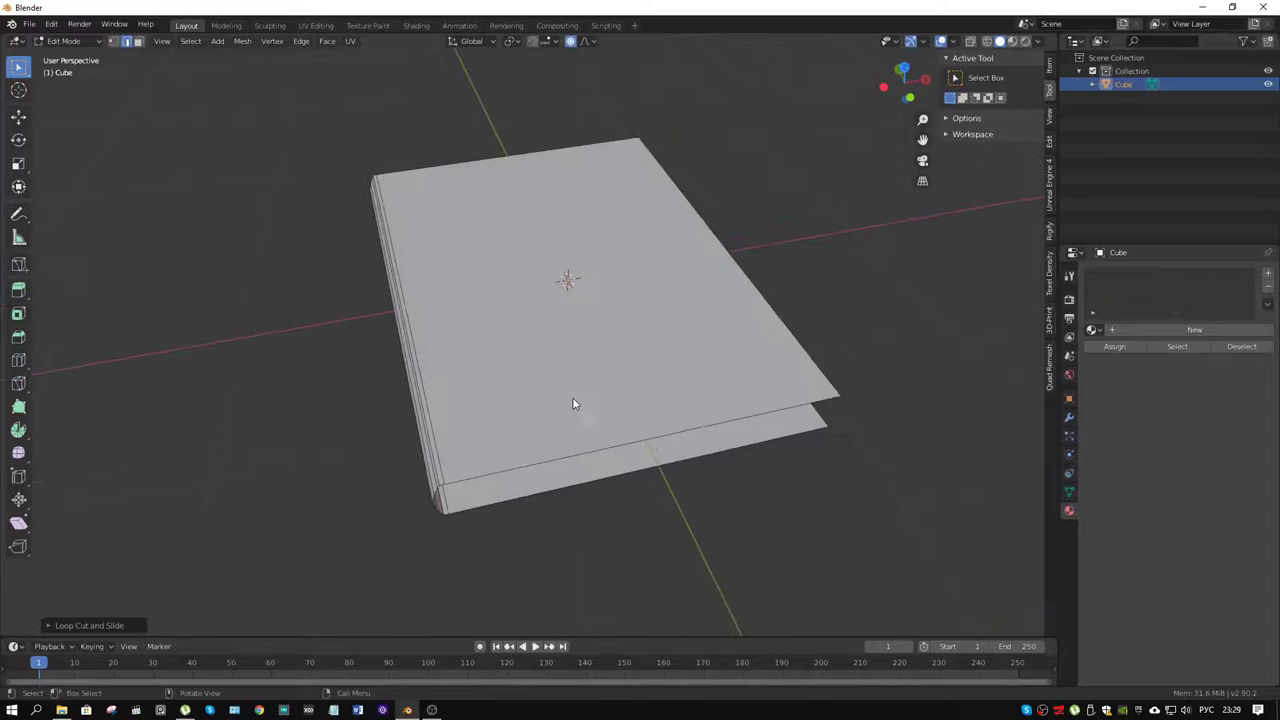
- Add two evenly spaced loop cuts across the covers and spine, dividing the book into three sections
middle_click_drag(577, 400, 660, 401)
key("ctrl+r")
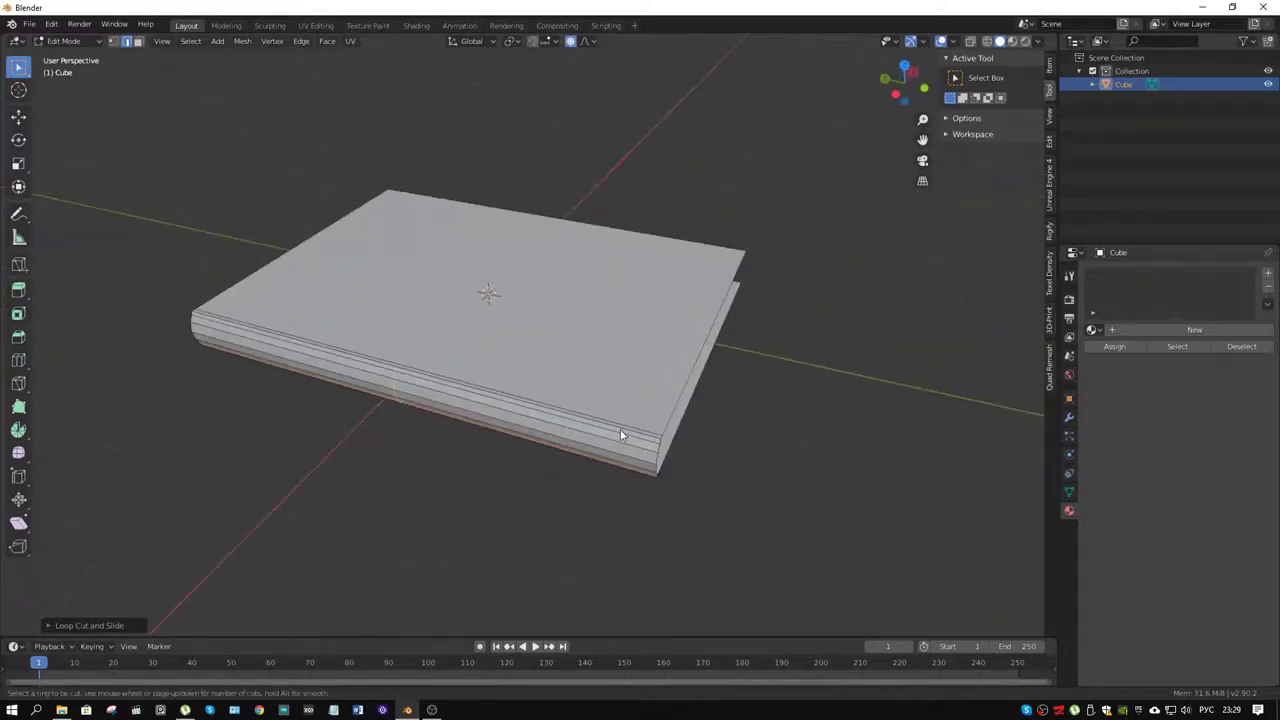
scroll(616, 428, "up", 1)
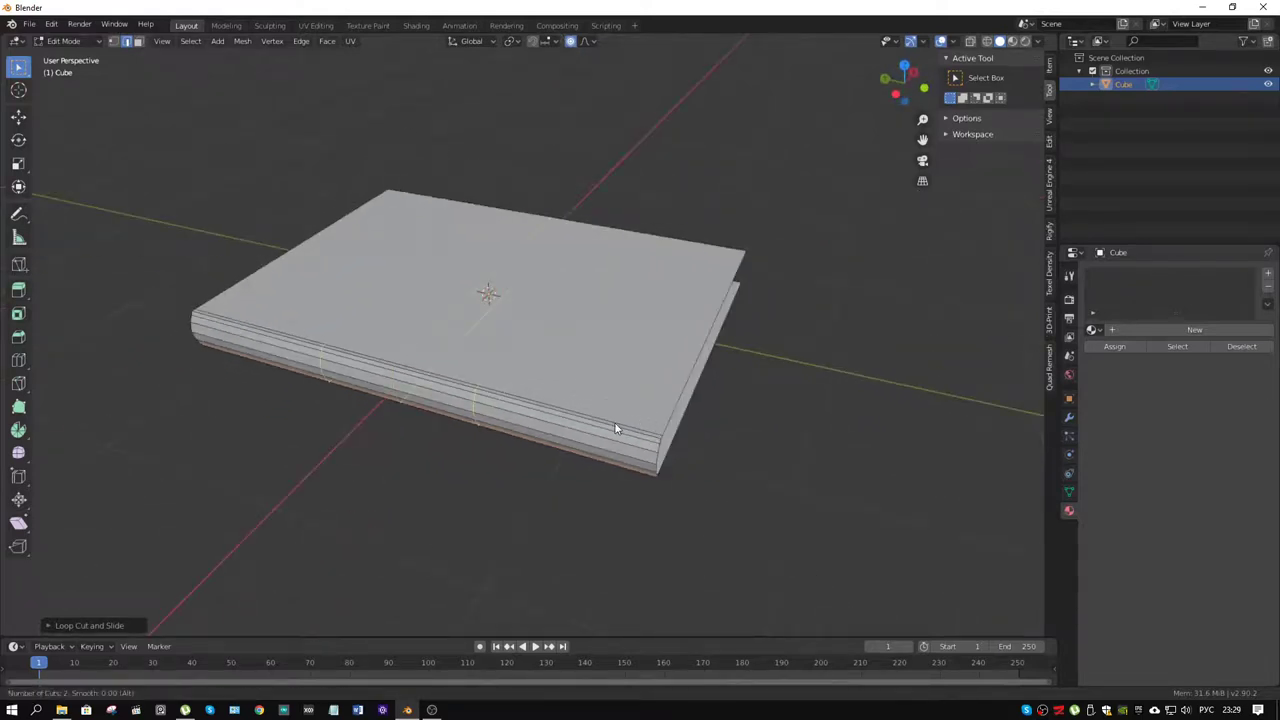
left_click(616, 427)
right_click(616, 425)
- Try to scale the two crosswise loops about 3 times along Y, out to the ends of the book
key("s")
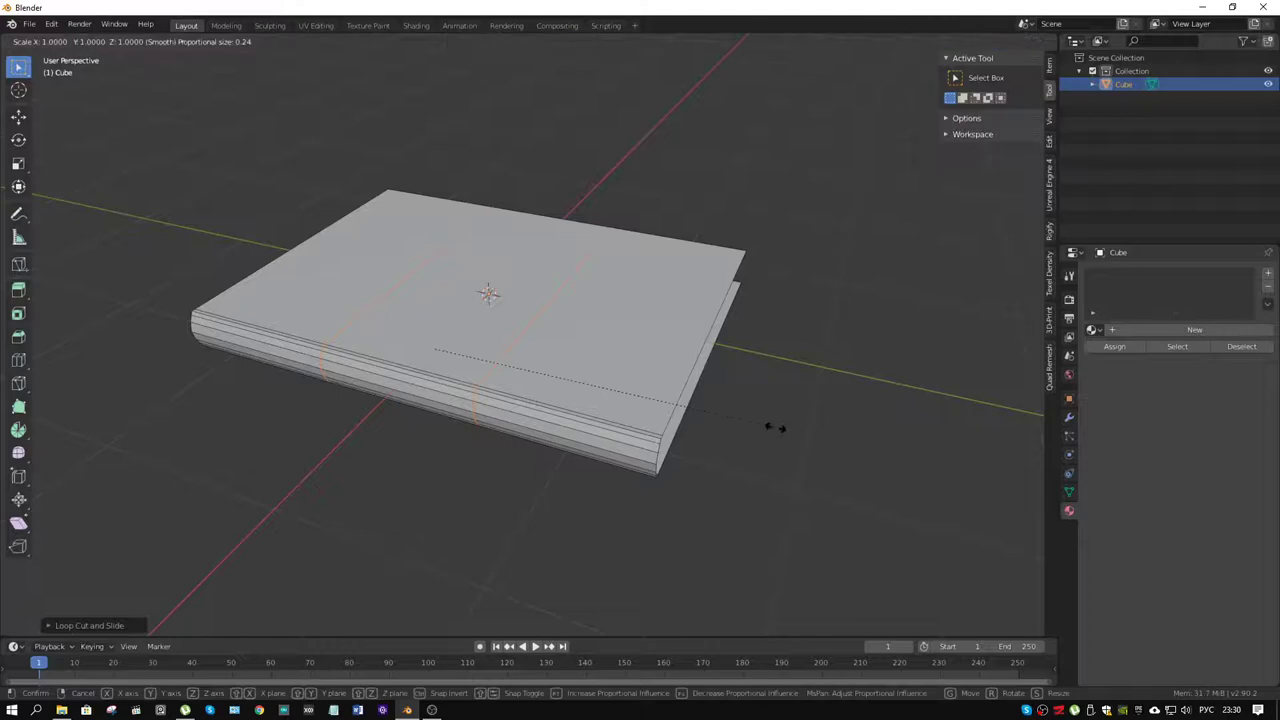
key("y")
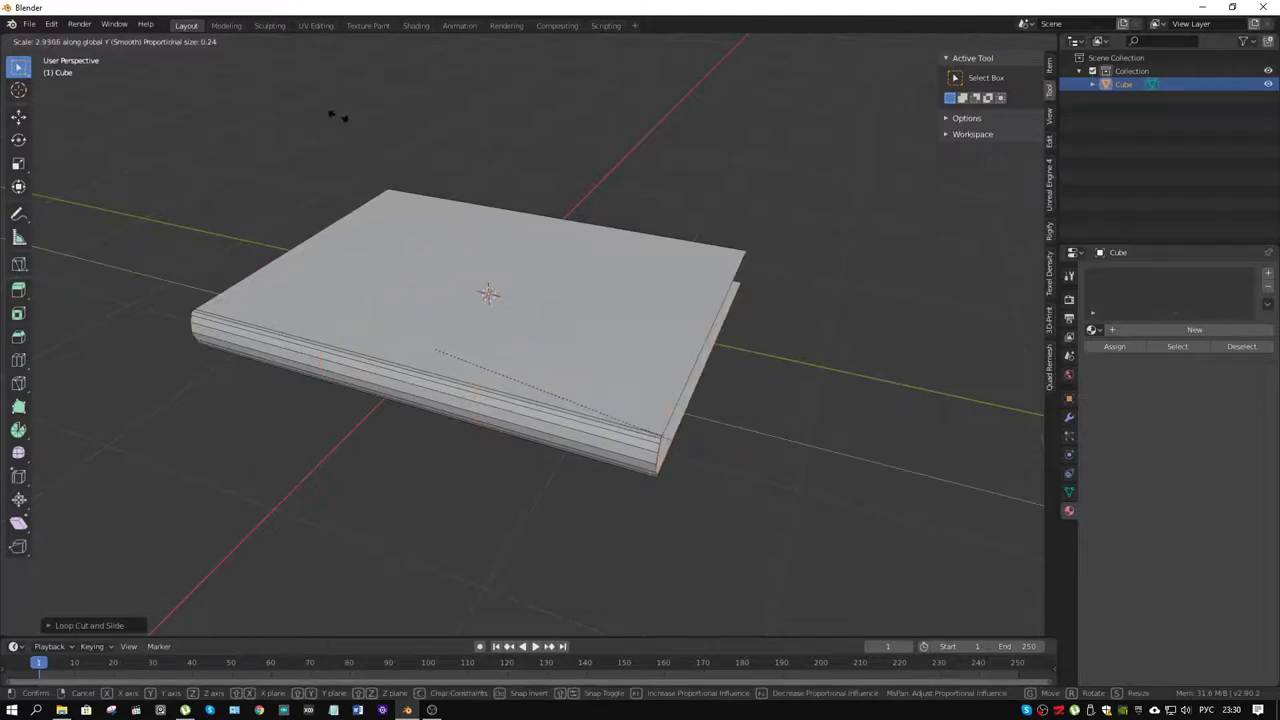
left_click(338, 115)
middle_click_drag(338, 115, 597, 229)
scroll(668, 252, "up", 2)
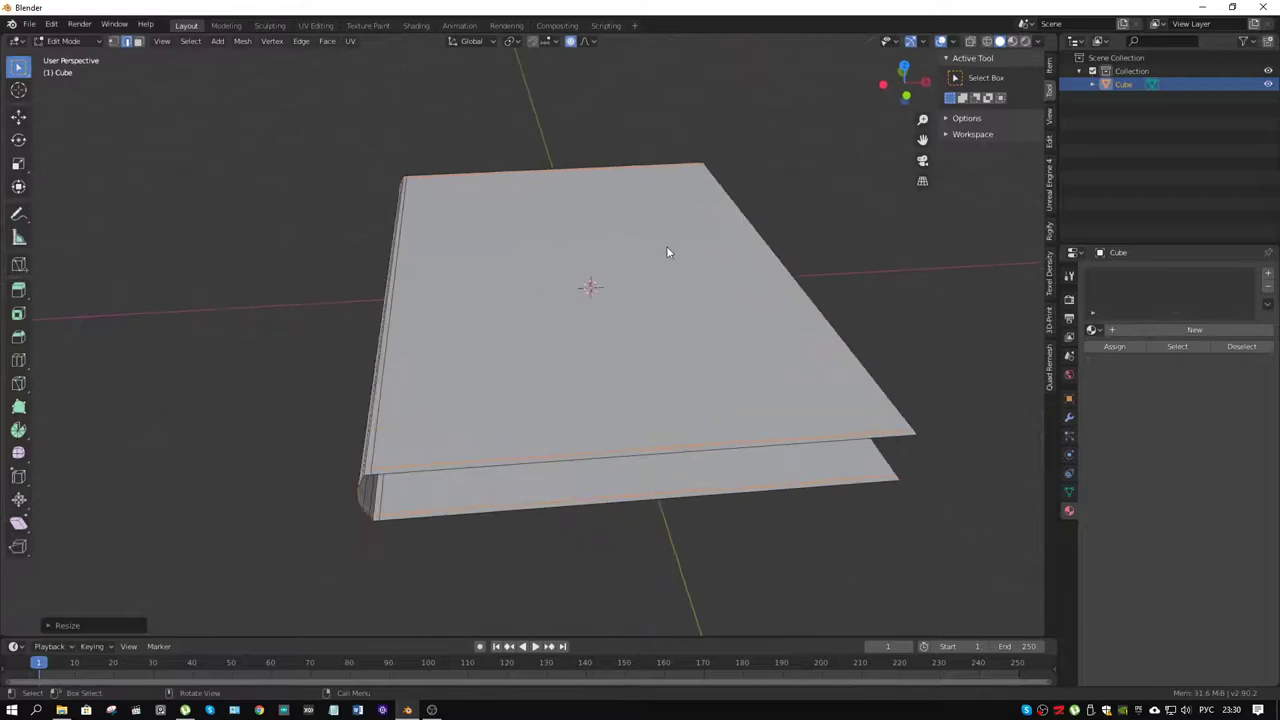
middle_click_drag(668, 252, 720, 229)
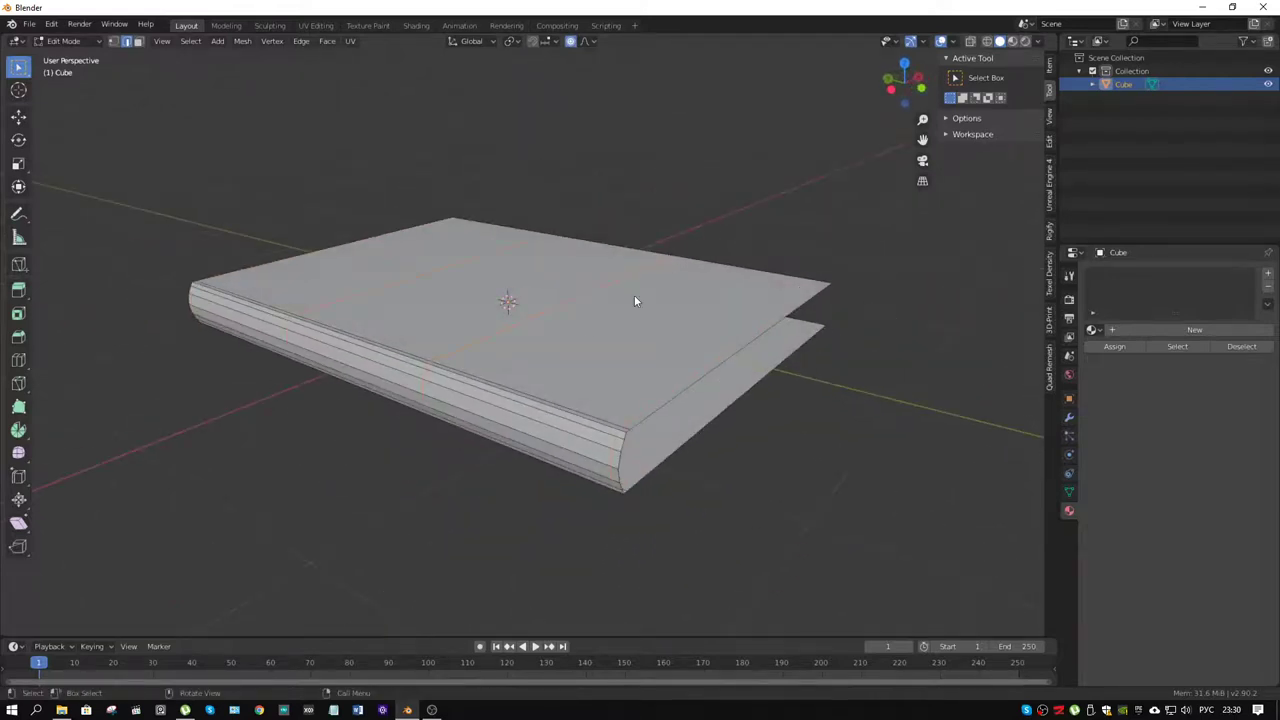
- Add one centred crosswise loop cut in each of the three sections of the covers and spine
mouse_move(634, 300)
middle_mouse_down()
mouse_move(574, 294)
mouse_move(584, 333)
mouse_move(657, 300)
mouse_move(645, 299)
middle_mouse_up()
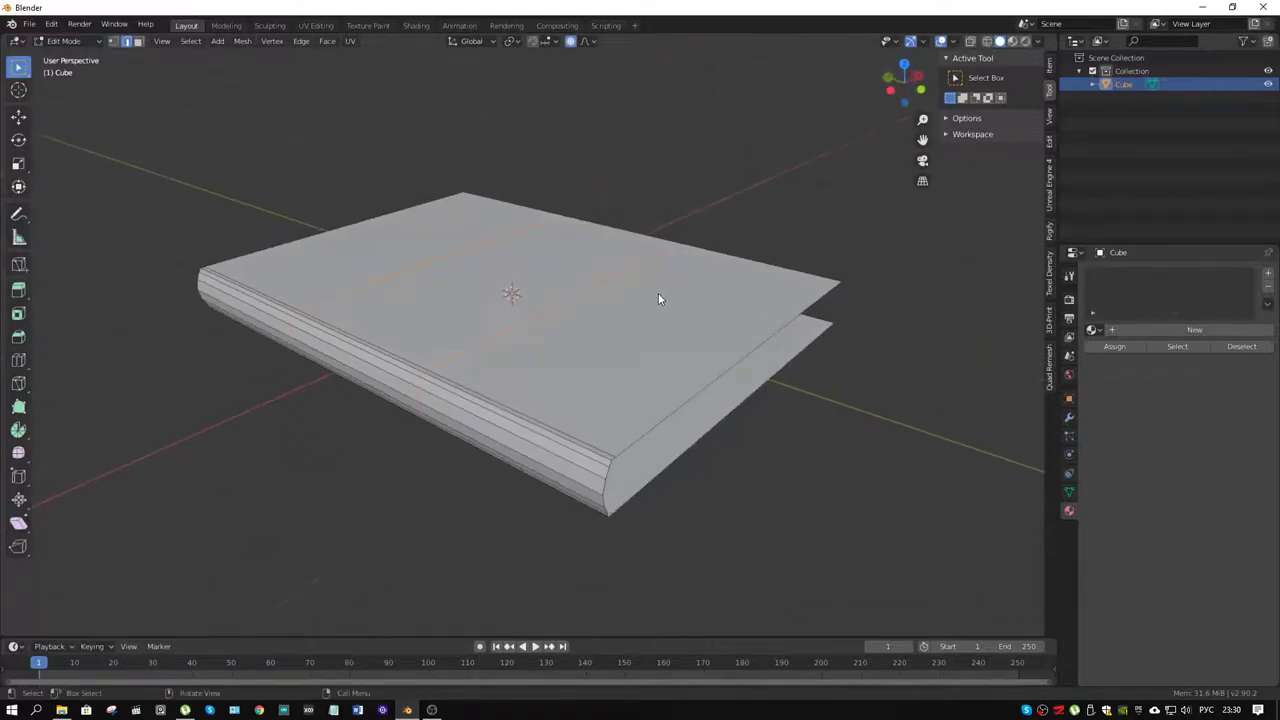
key("ctrl+r")
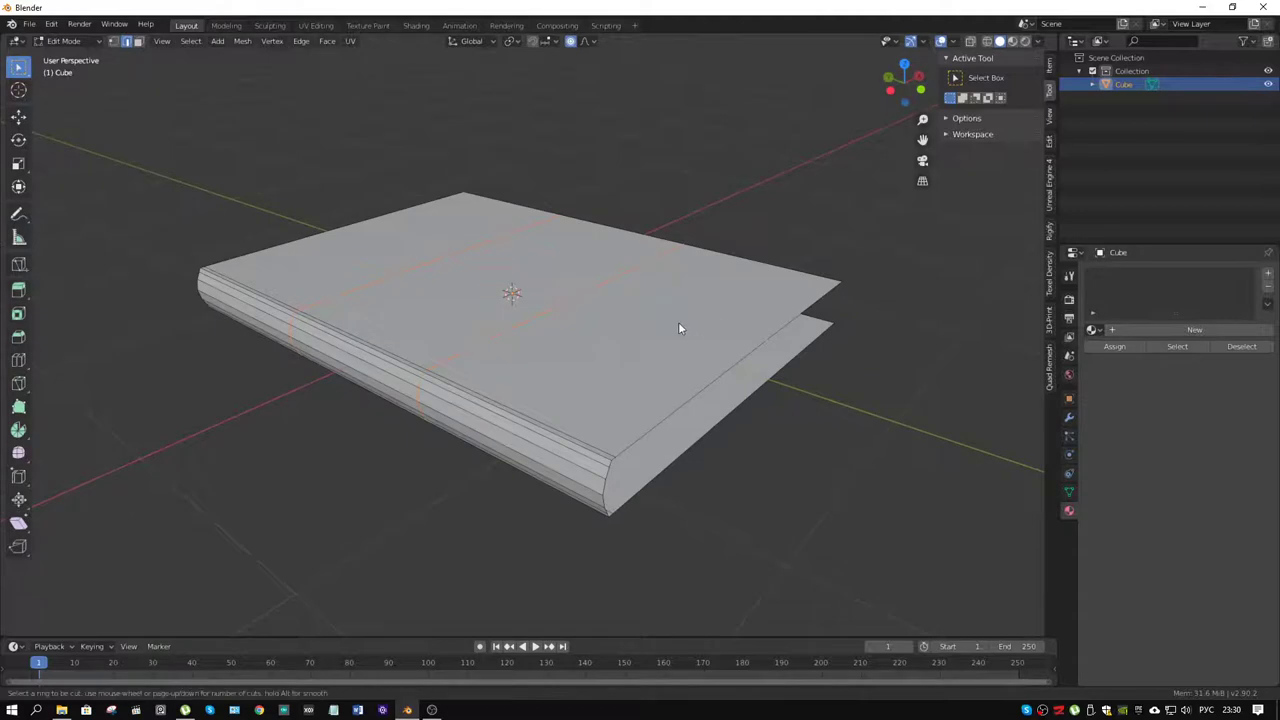
left_click(507, 410)
right_click(507, 410)
middle_click_drag(507, 410, 528, 348)
scroll(528, 348, "up", 3)
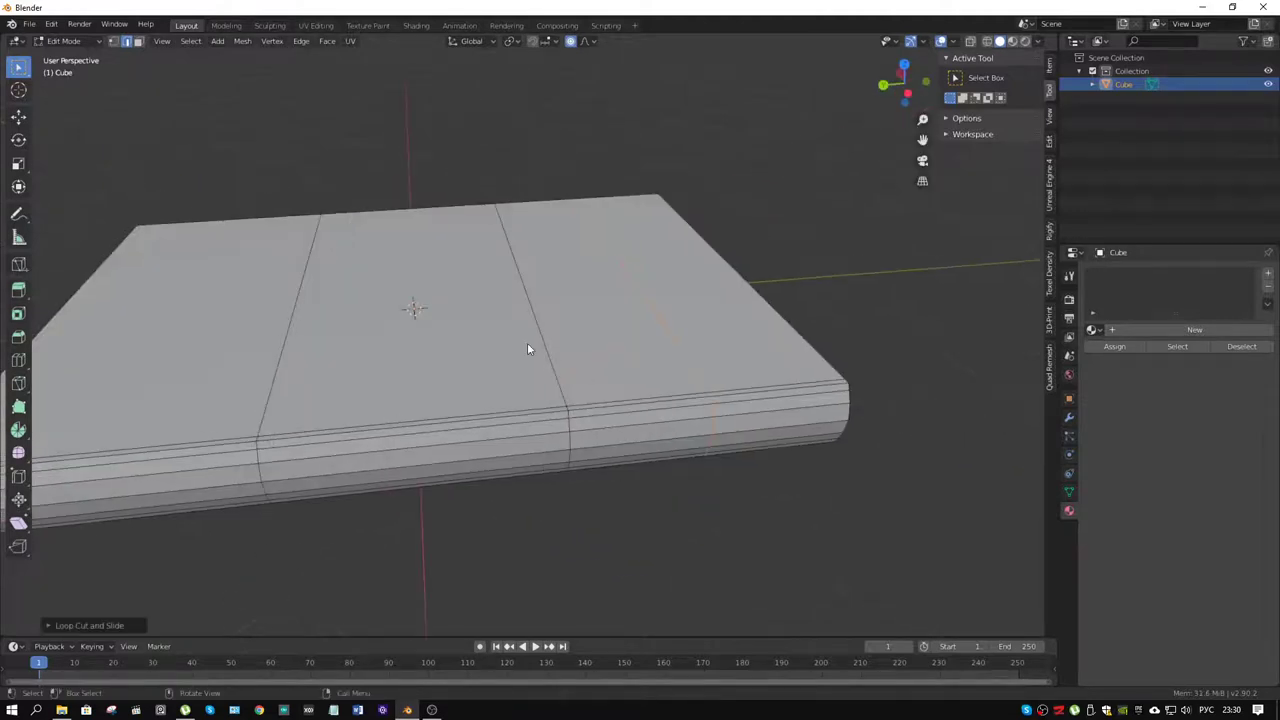
key("ctrl+r")
left_click(391, 418)
right_click(392, 418)
middle_click_drag(392, 418, 569, 357)
key("ctrl+r")
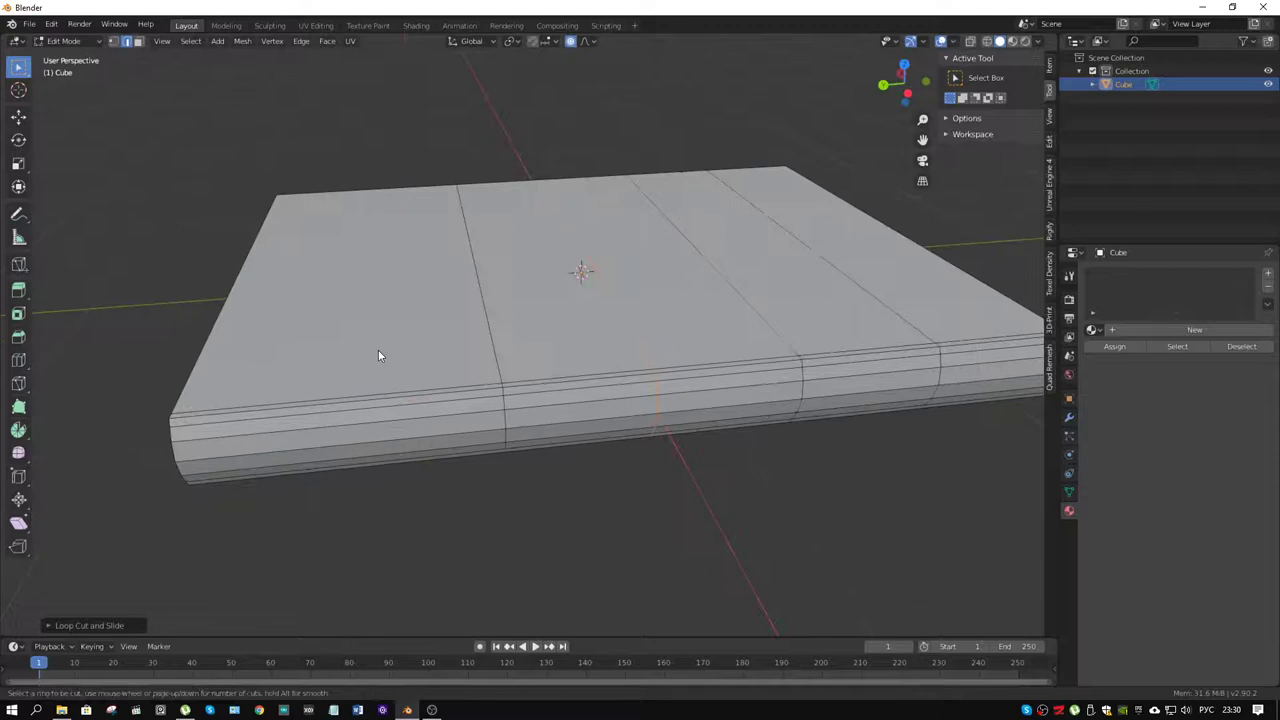
left_click(323, 410)
right_click(323, 410)
- Try to move the top cover's outer corner vertex along Z with proportional editing in vertex selection mode
middle_click_drag(700, 370, 845, 272)
key("1")
left_click(507, 326)
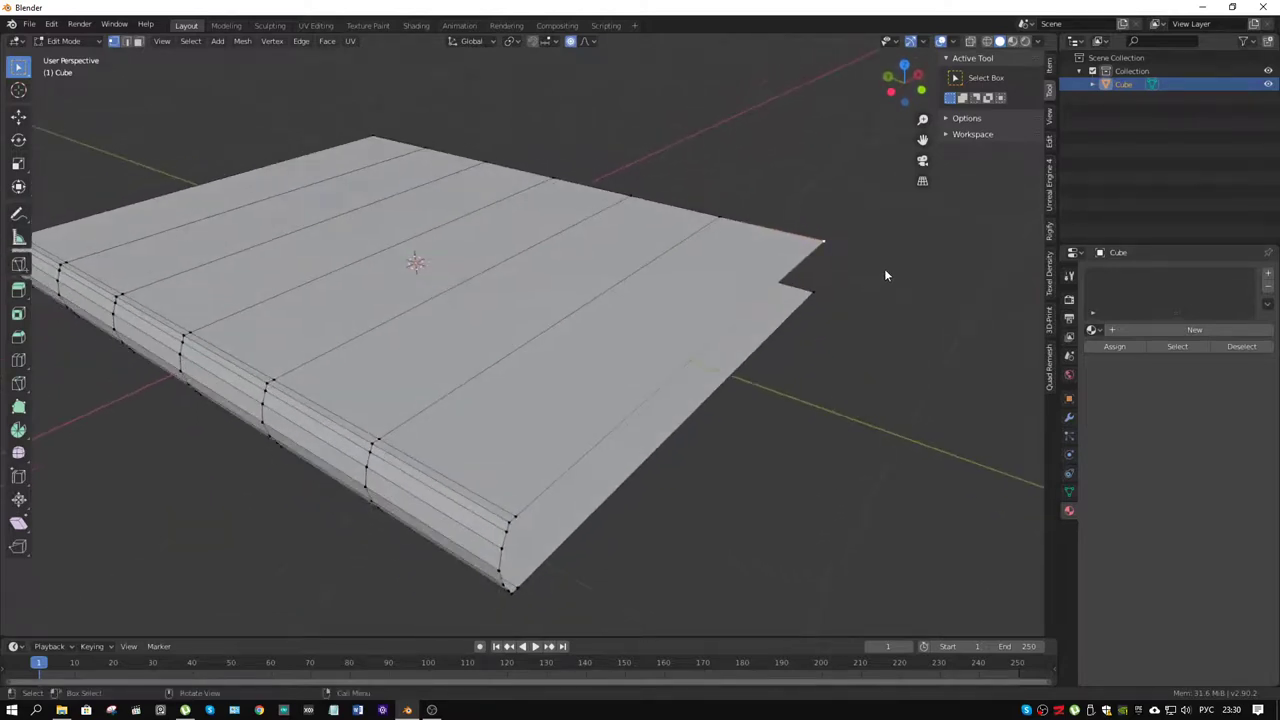
key("g")
key("z")
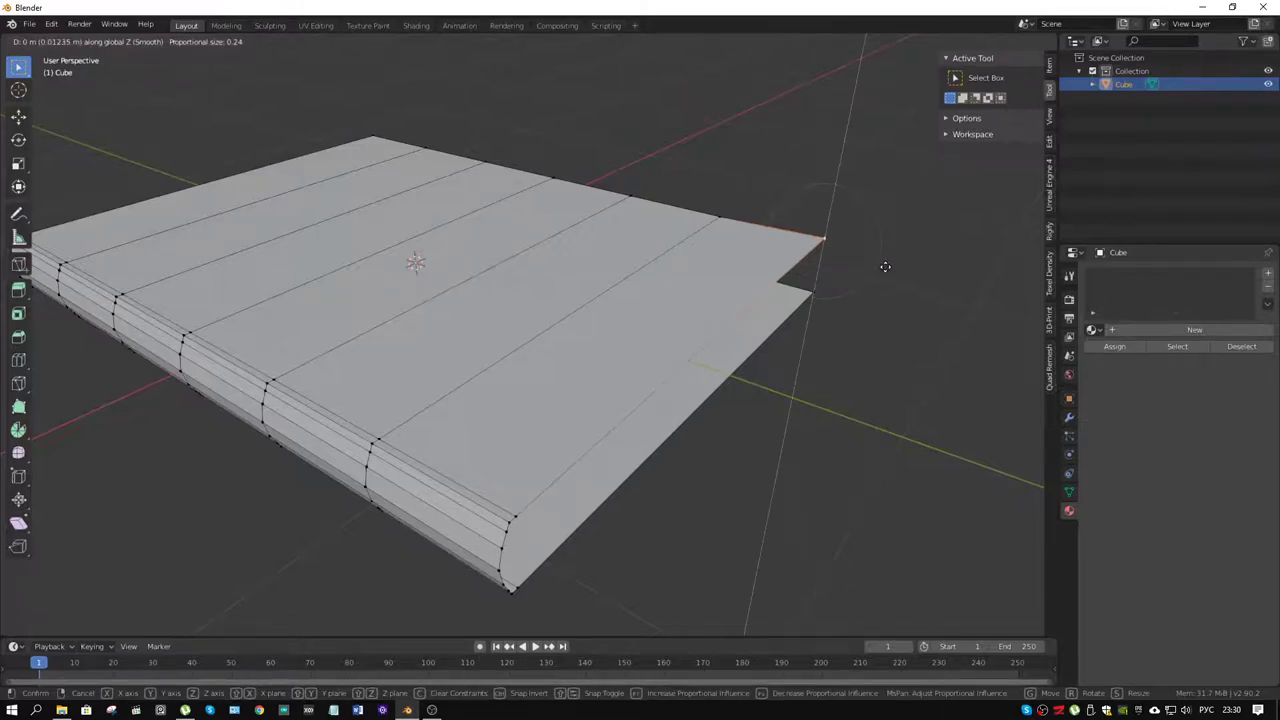
right_click(885, 267)
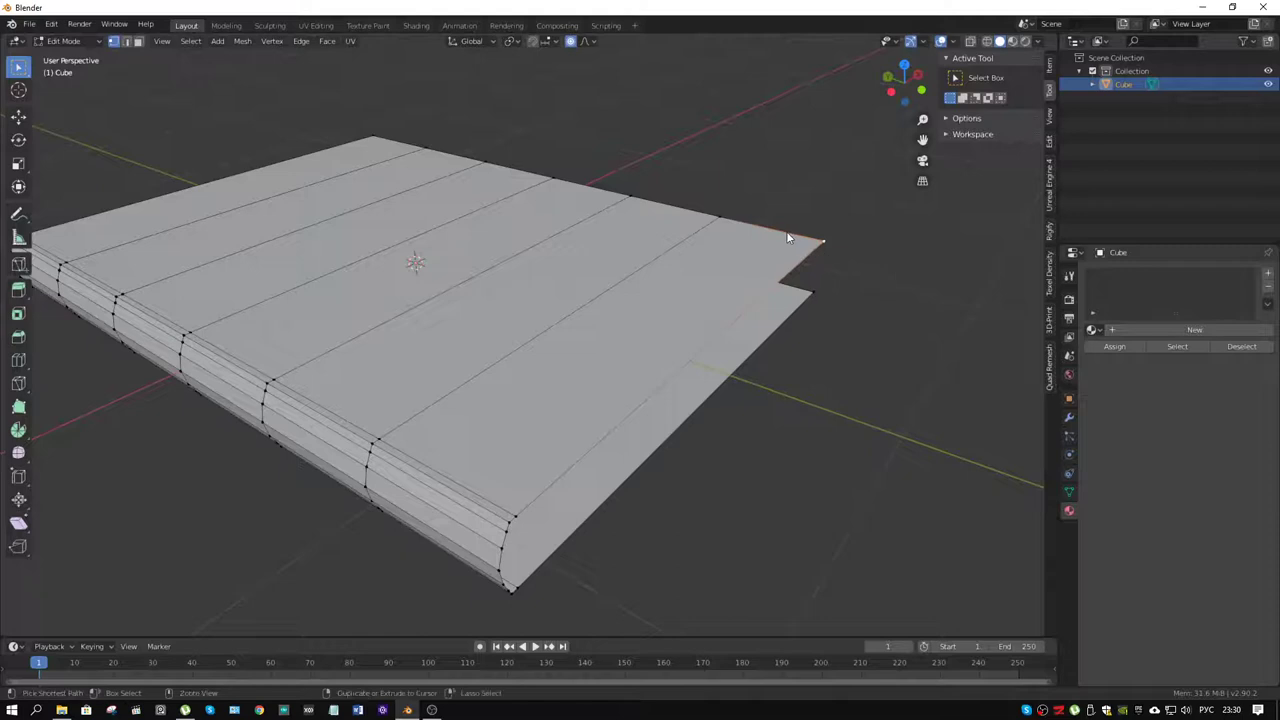
- Add four evenly spaced lengthwise loop cuts across the top cover
middle_click_drag(786, 236, 727, 358)
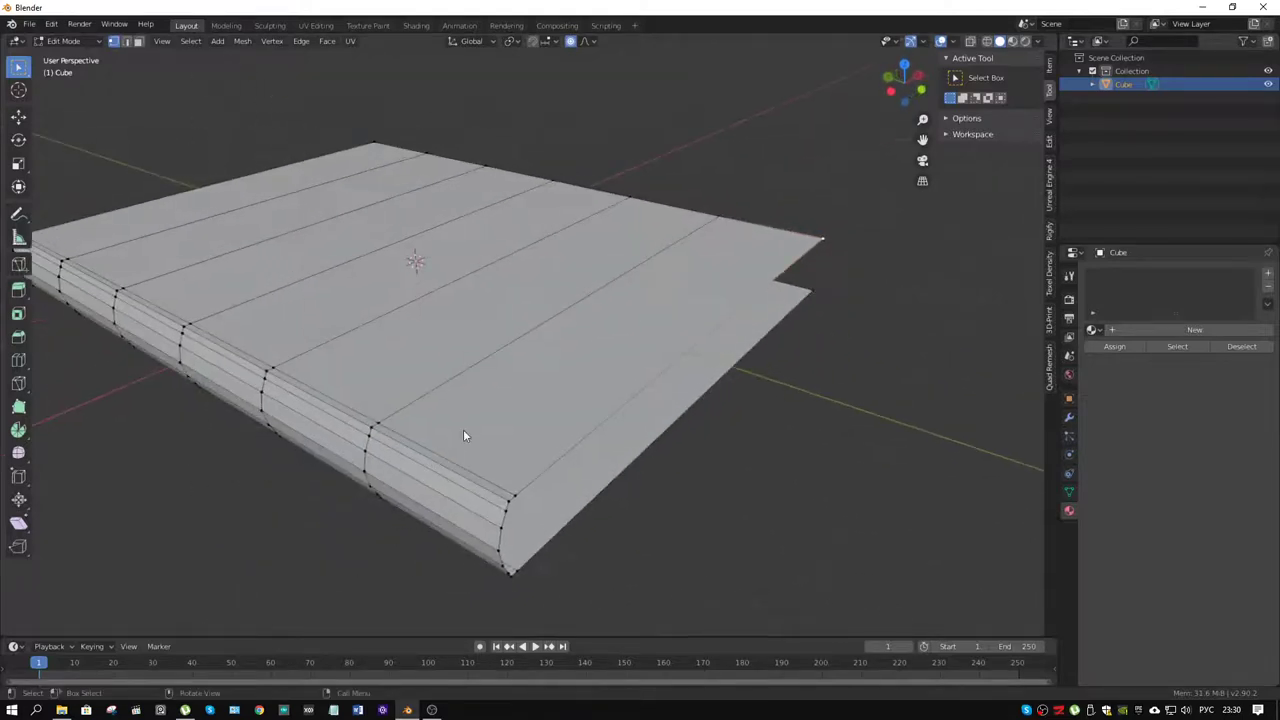
middle_click_drag(463, 431, 556, 383)
key("ctrl+r")
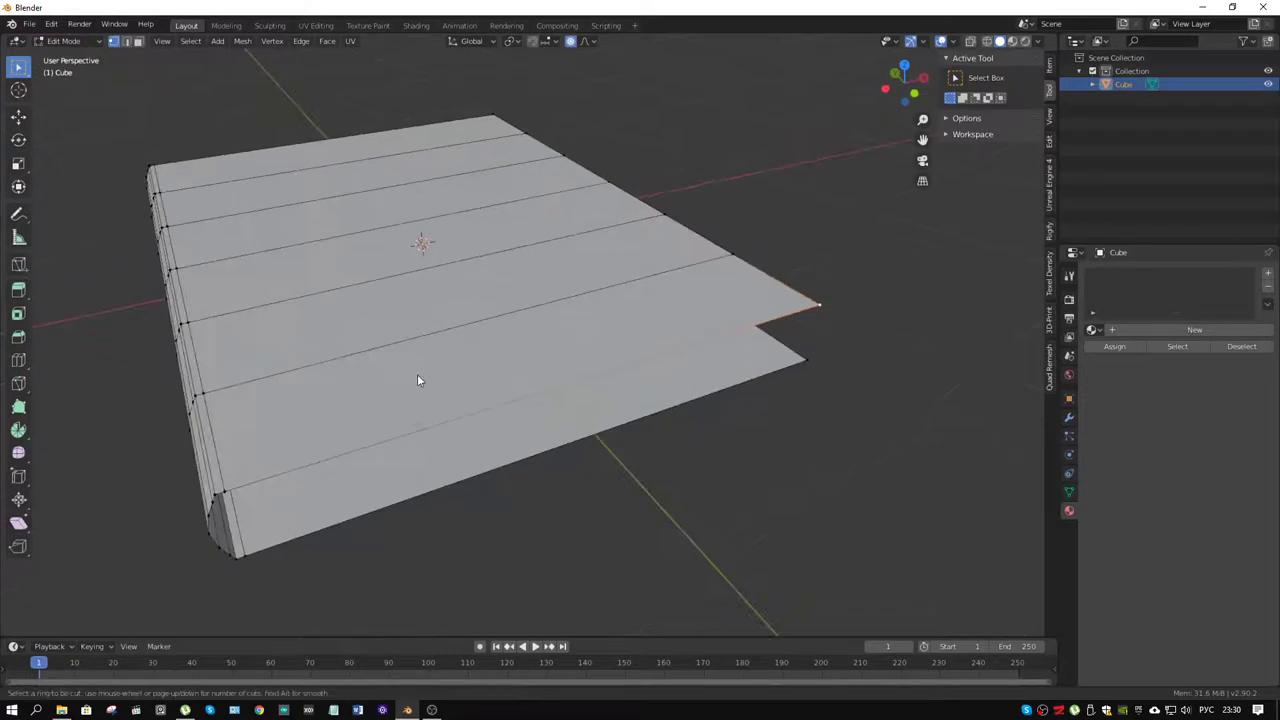
left_click(375, 333)
right_click(375, 333)
middle_click_drag(375, 333, 510, 528)
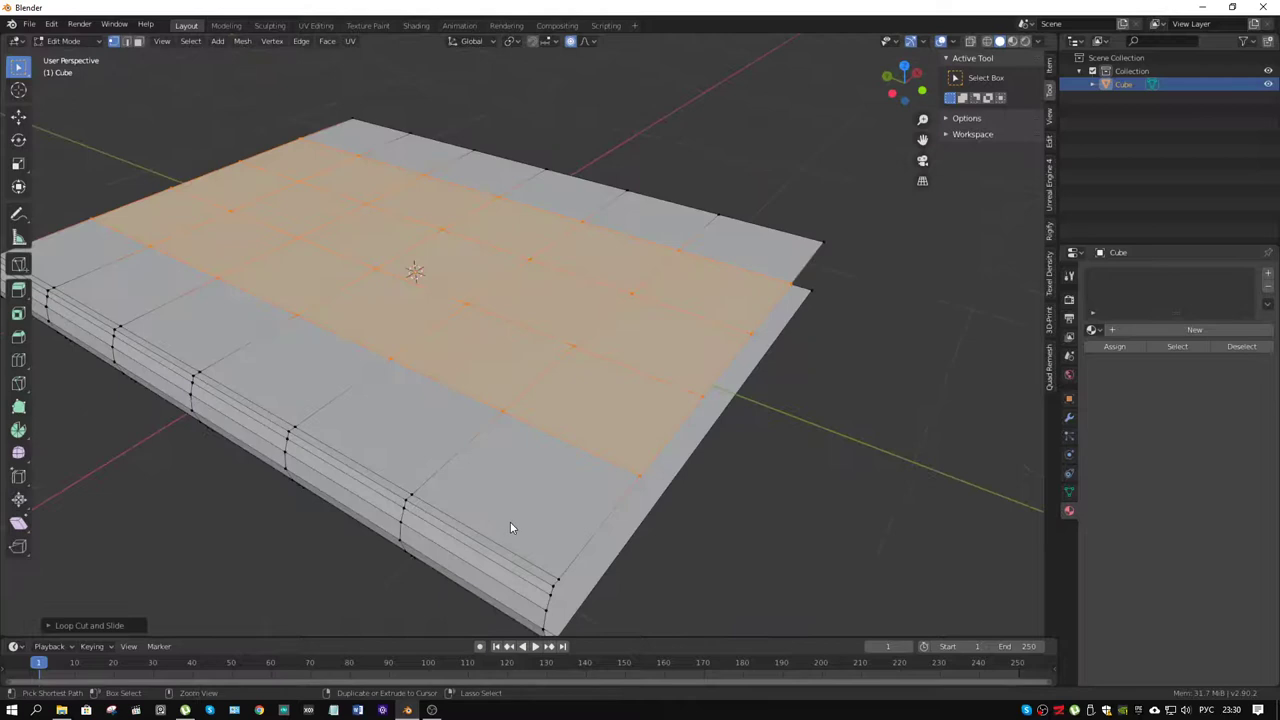
- Add one crosswise loop cut at each end of the book and slide both close against the end edges
key("ctrl+e")
key("ctrl+r")
left_click(485, 561)
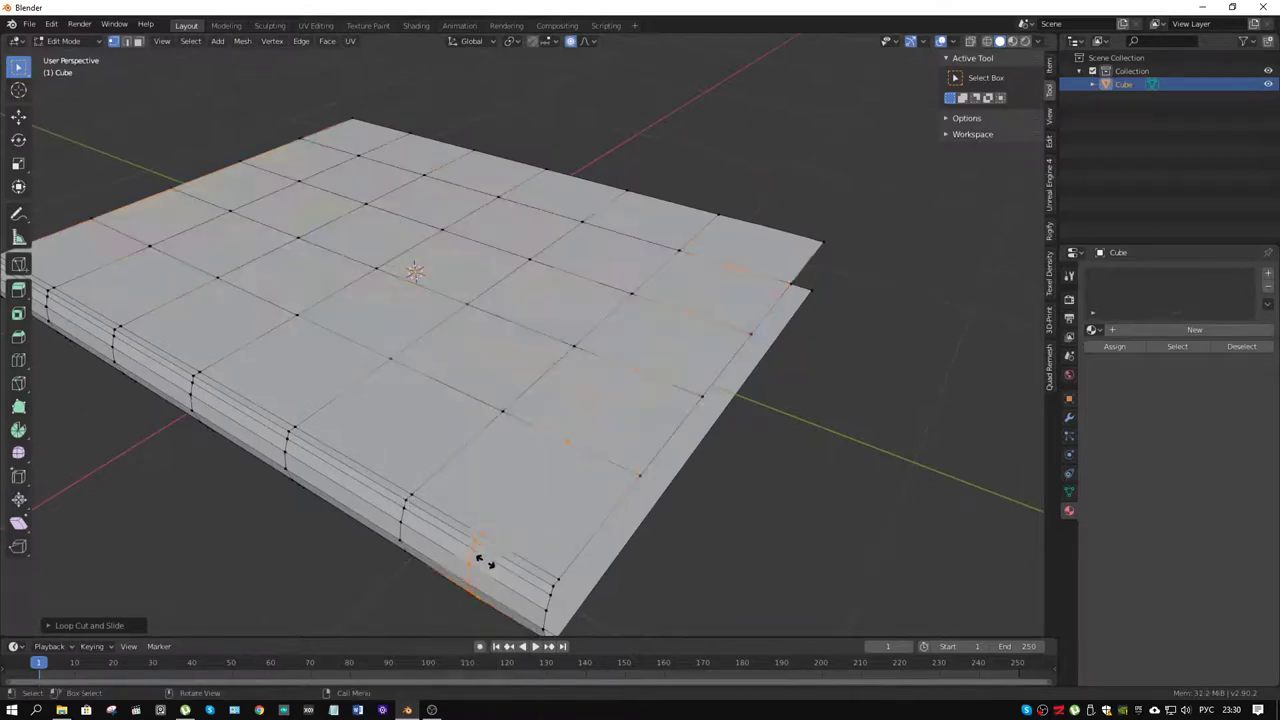
key("g")
key("g")
left_click(545, 603)
middle_click_drag(545, 603, 357, 505)
key("ctrl+r")
left_click(365, 520)
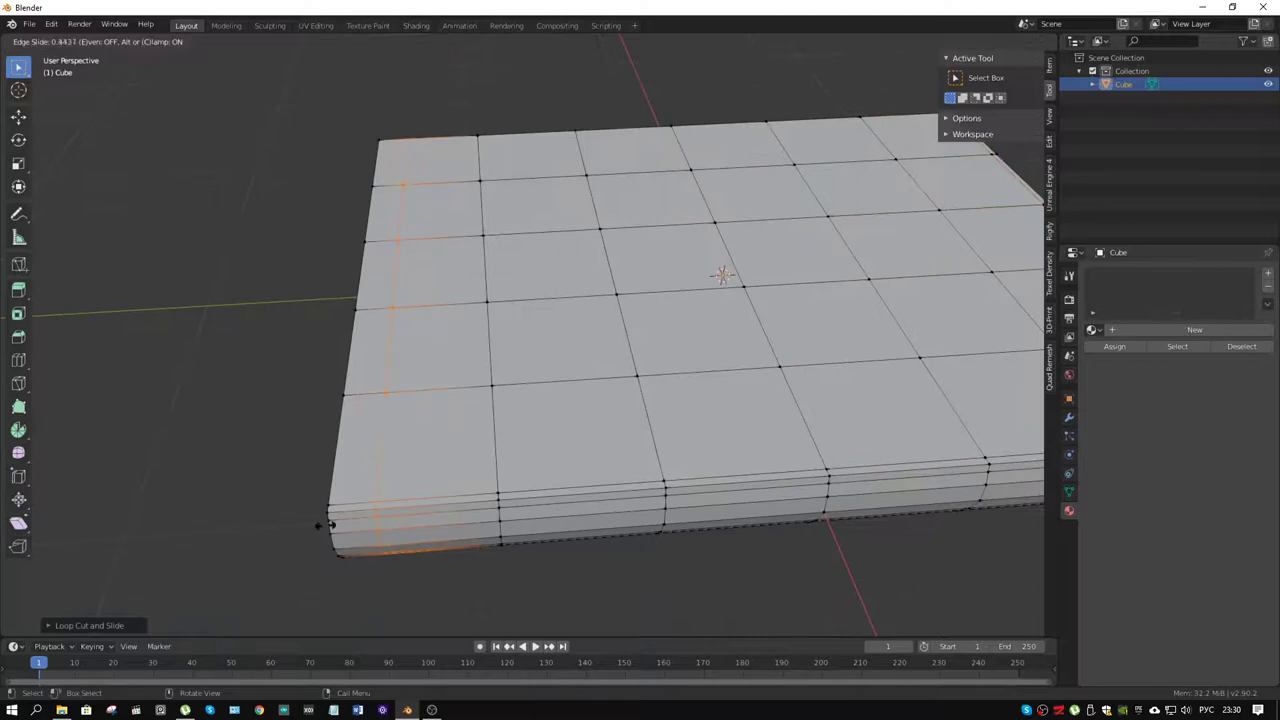
left_click(287, 526)
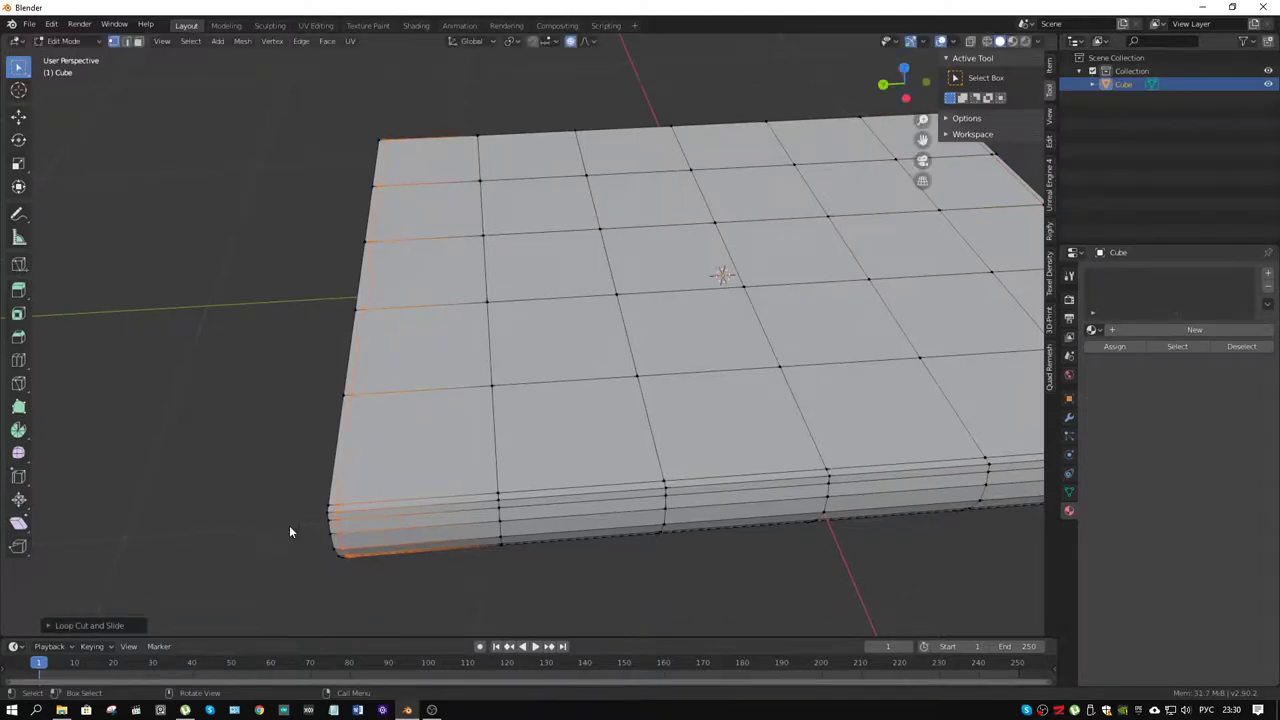
- Add a lengthwise loop cut on the top cover and slide it close to the fore edge opposite the spine
middle_click_drag(289, 525, 496, 350)
key("ctrl+r")
left_click(451, 377)
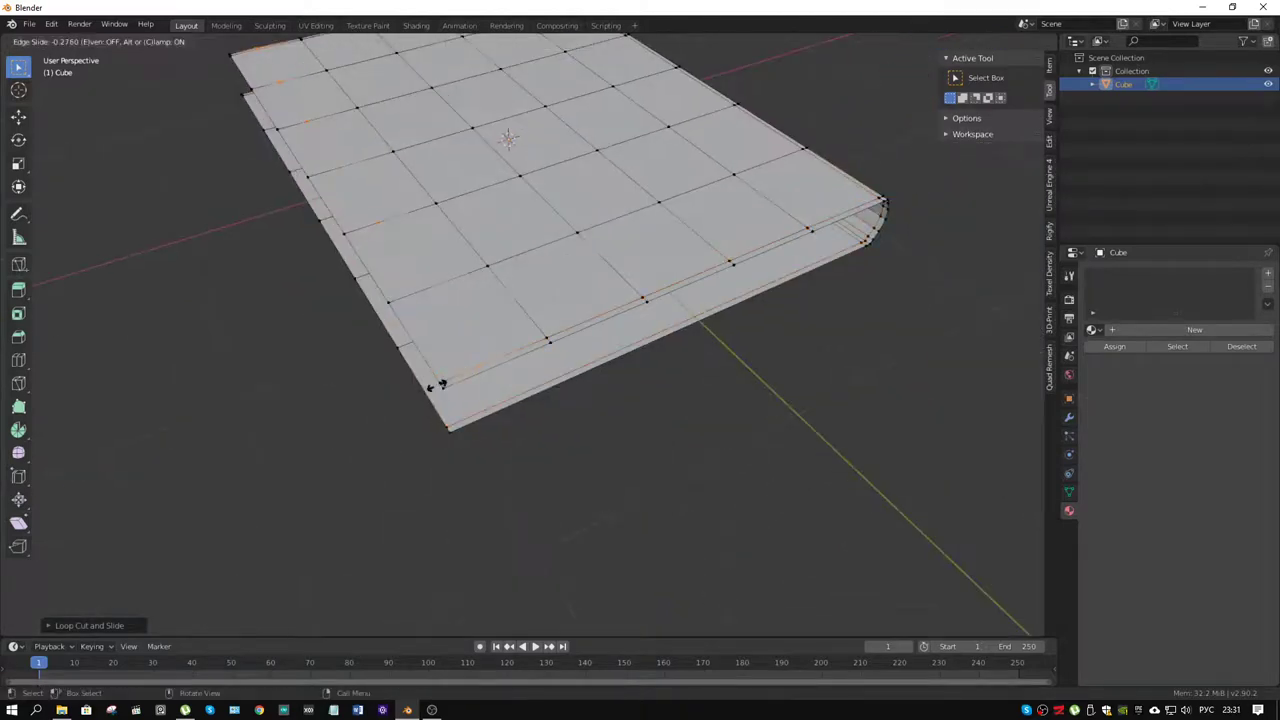
left_click(406, 400)
- Delete the faces of the bottom cover, leaving the top cover and the spine
middle_click_drag(406, 400, 523, 374)
scroll(764, 332, "up", 4)
middle_click_drag(590, 348, 554, 320)
left_click(565, 375)
key("x")
left_click(568, 325)
- Select all top cover faces with Select Similar and duplicate them in place
left_click(446, 289)
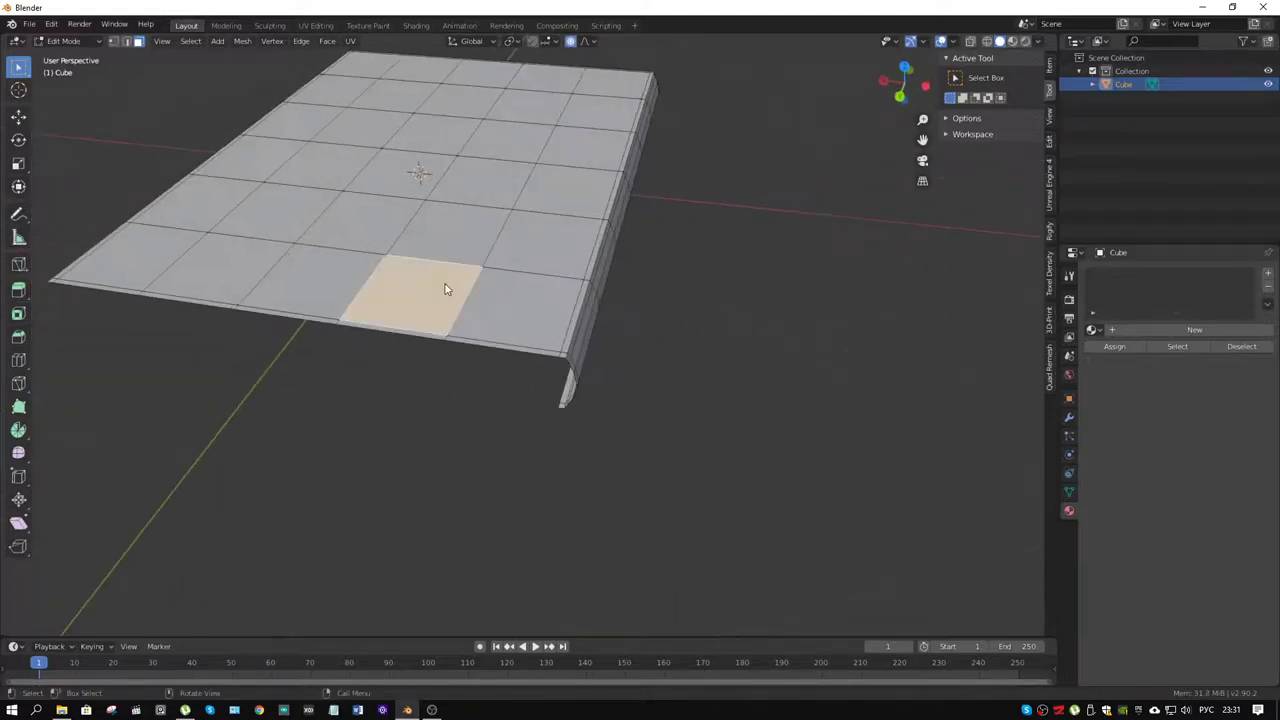
key("shift+g")
left_click(444, 283)
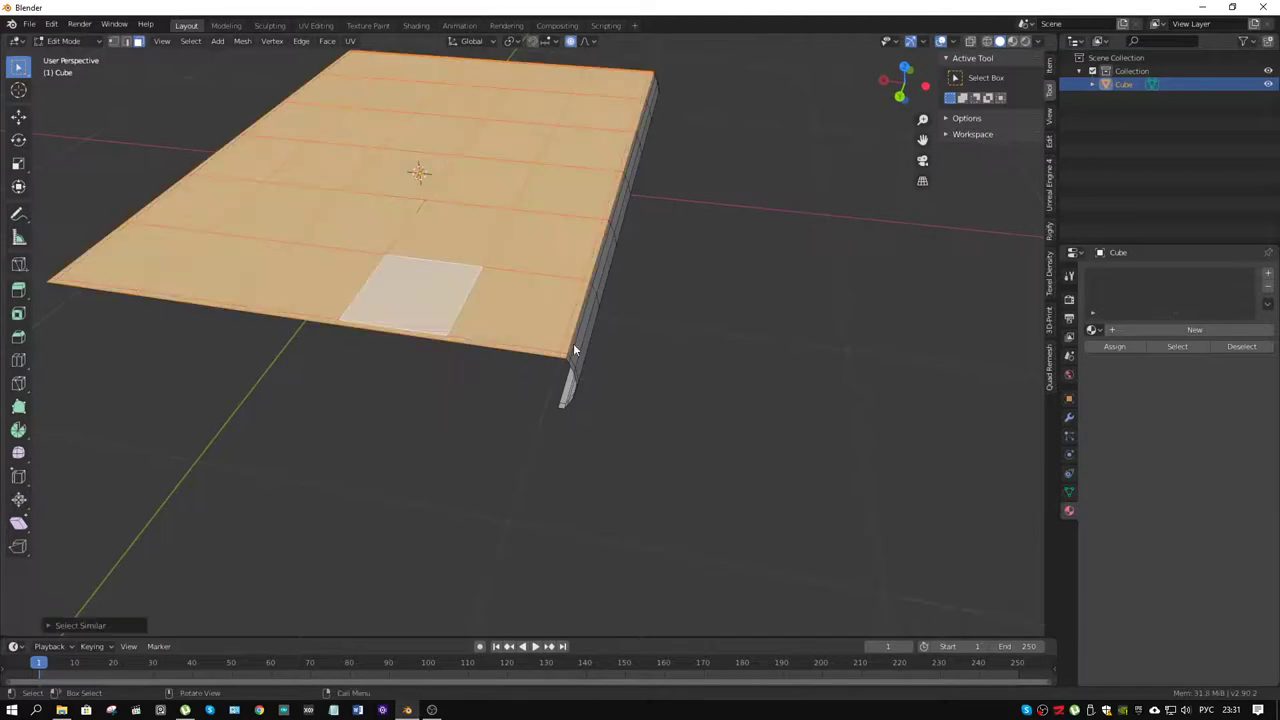
middle_click_drag(565, 357, 568, 400)
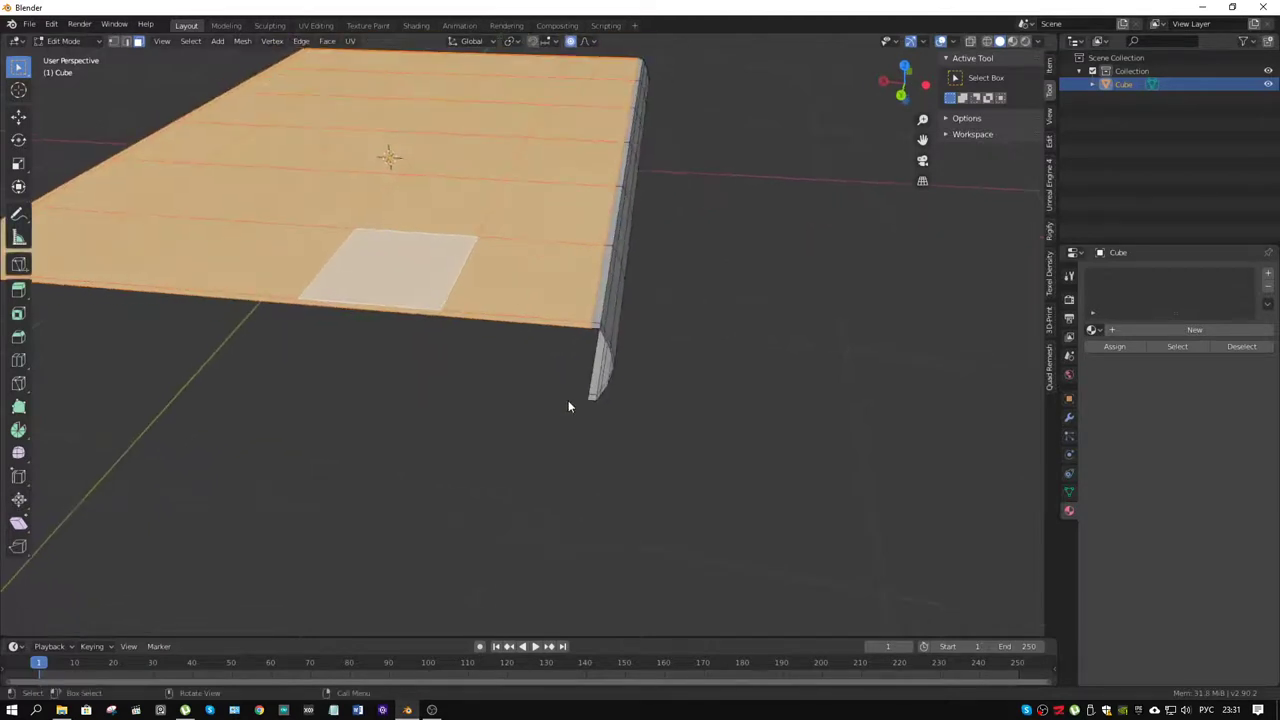
key("shift+d")
right_click(587, 407)
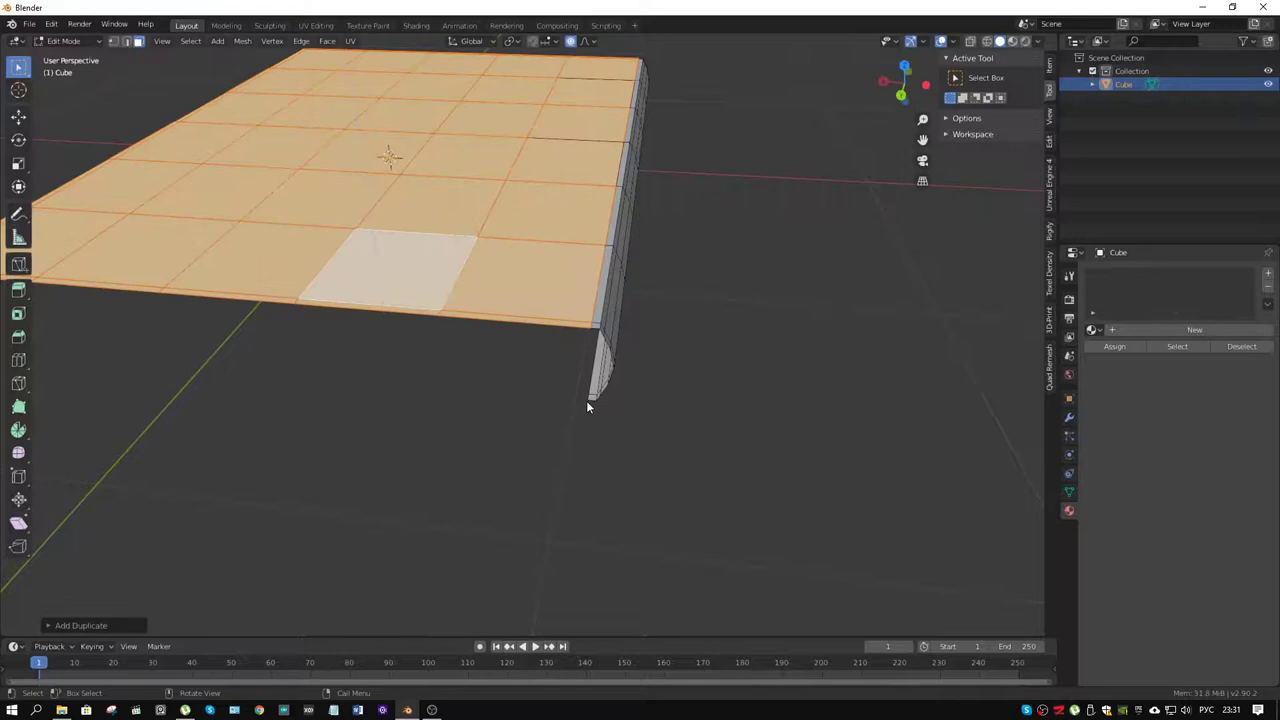
- Enable snapping and set the snap target to Vertex
left_click(536, 43)
left_click(549, 44)
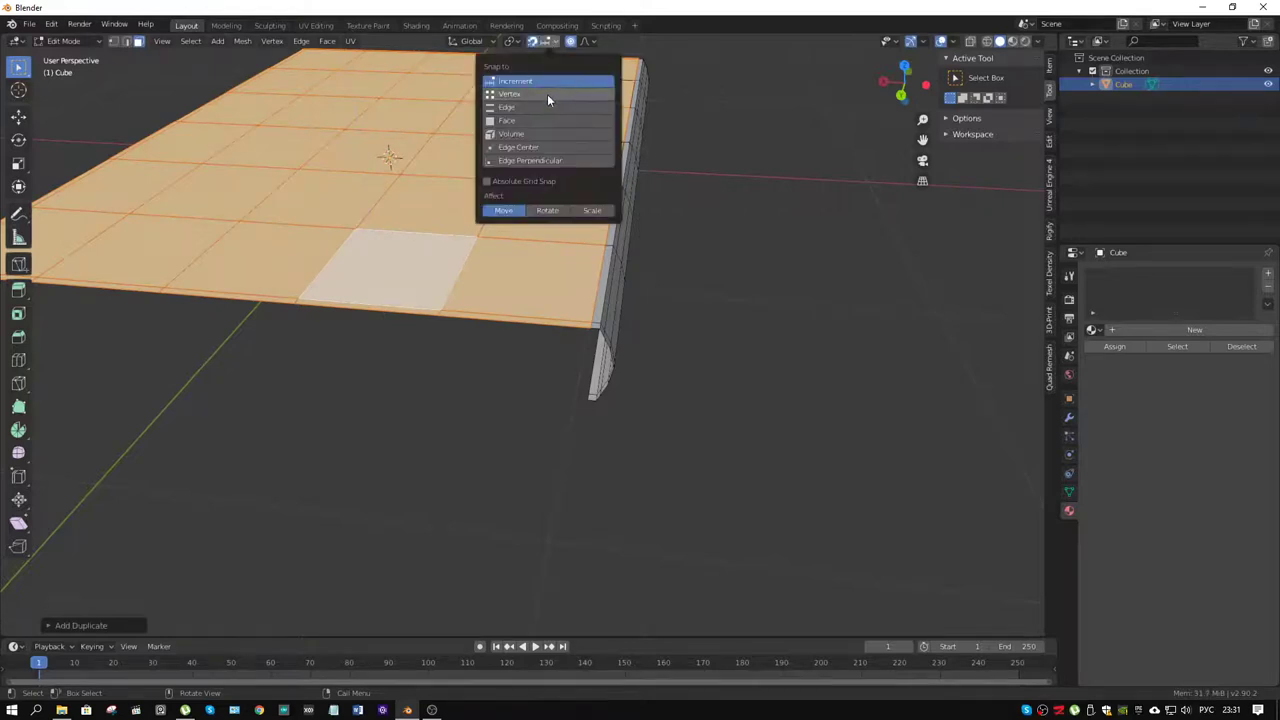
- Try to move the duplicated cover faces along Z with snapping, and undo the duplication
key("g")
key("z")
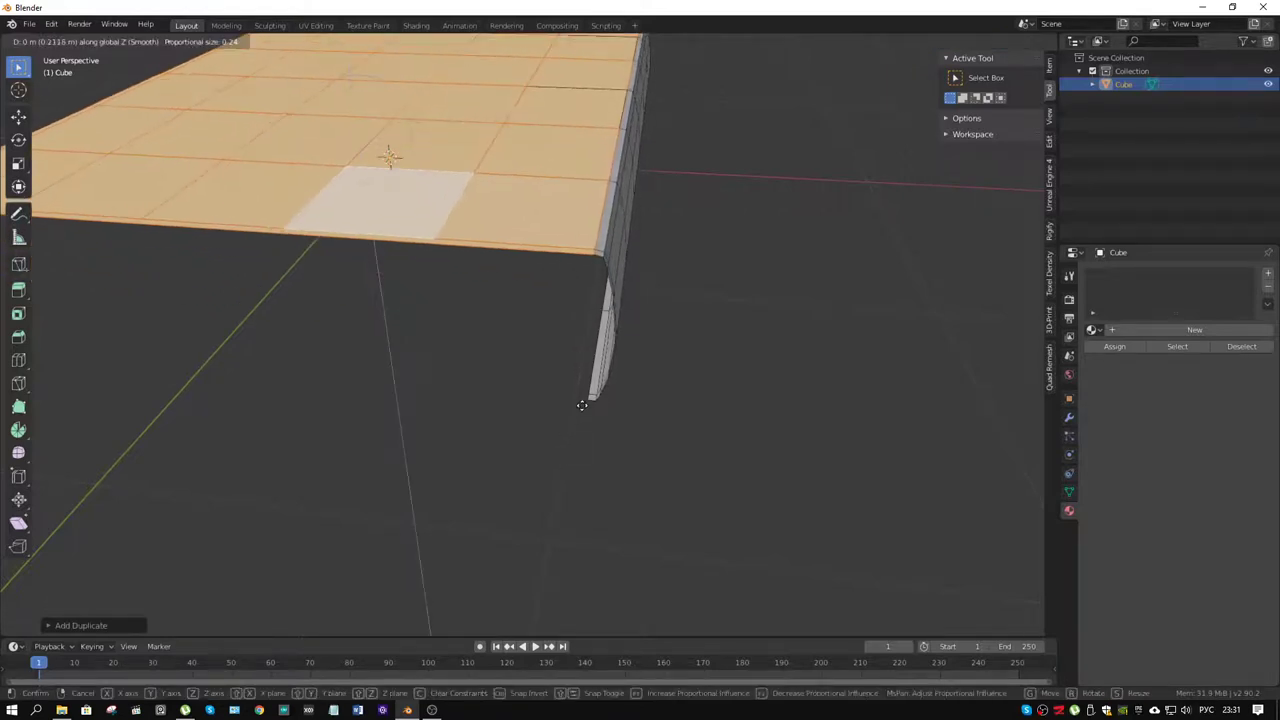
right_click(581, 405)
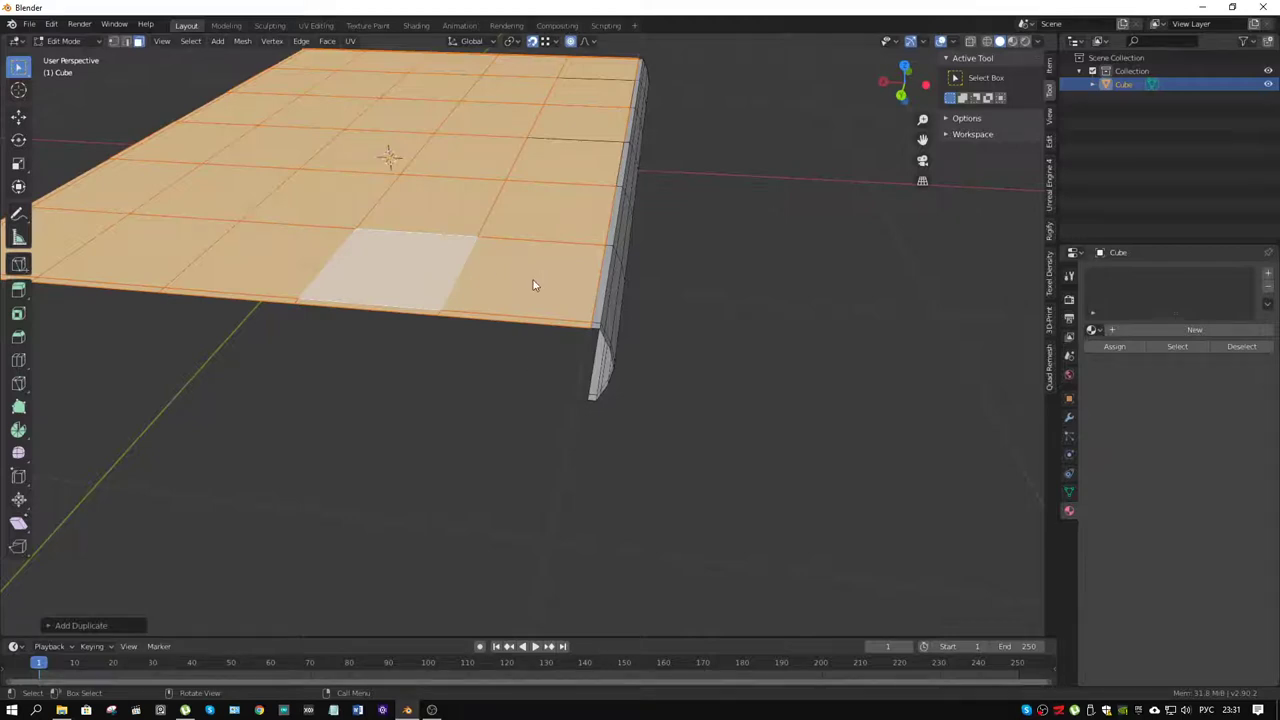
key("ctrl+z")
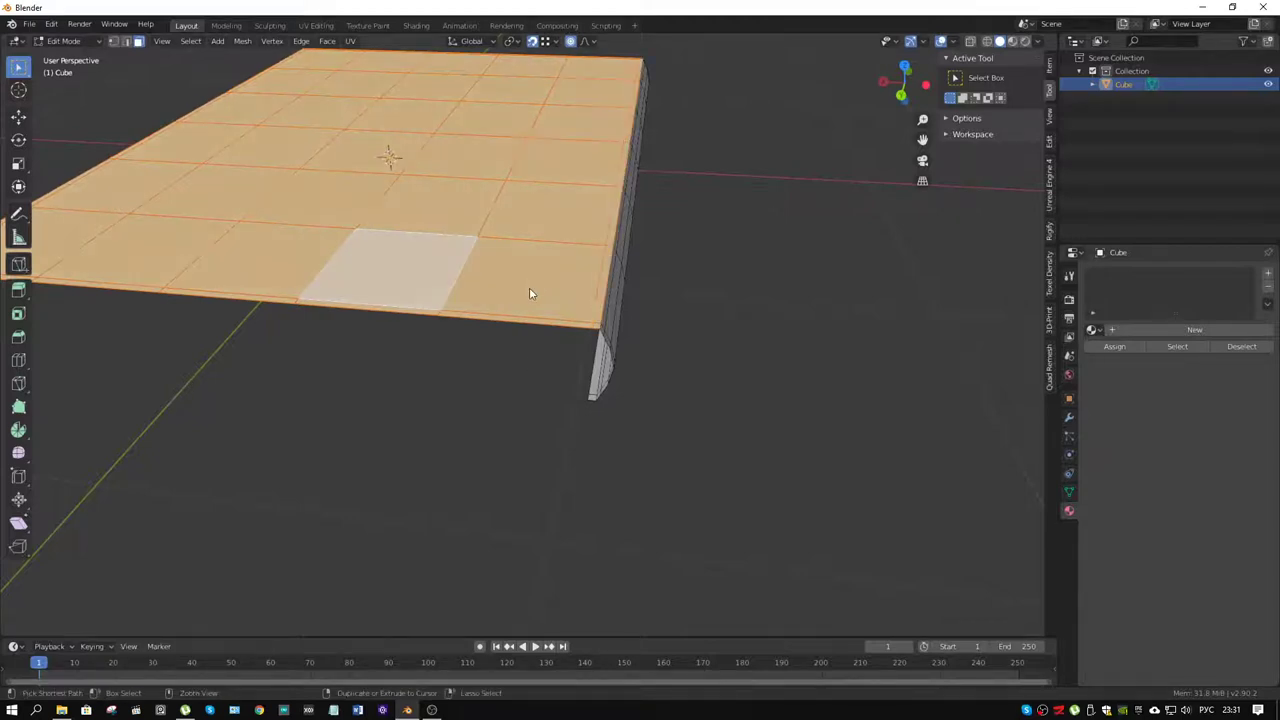
- Grow the selection from the top cover's corner face to check its connection to the spine, and deselect everything
left_click(530, 293)
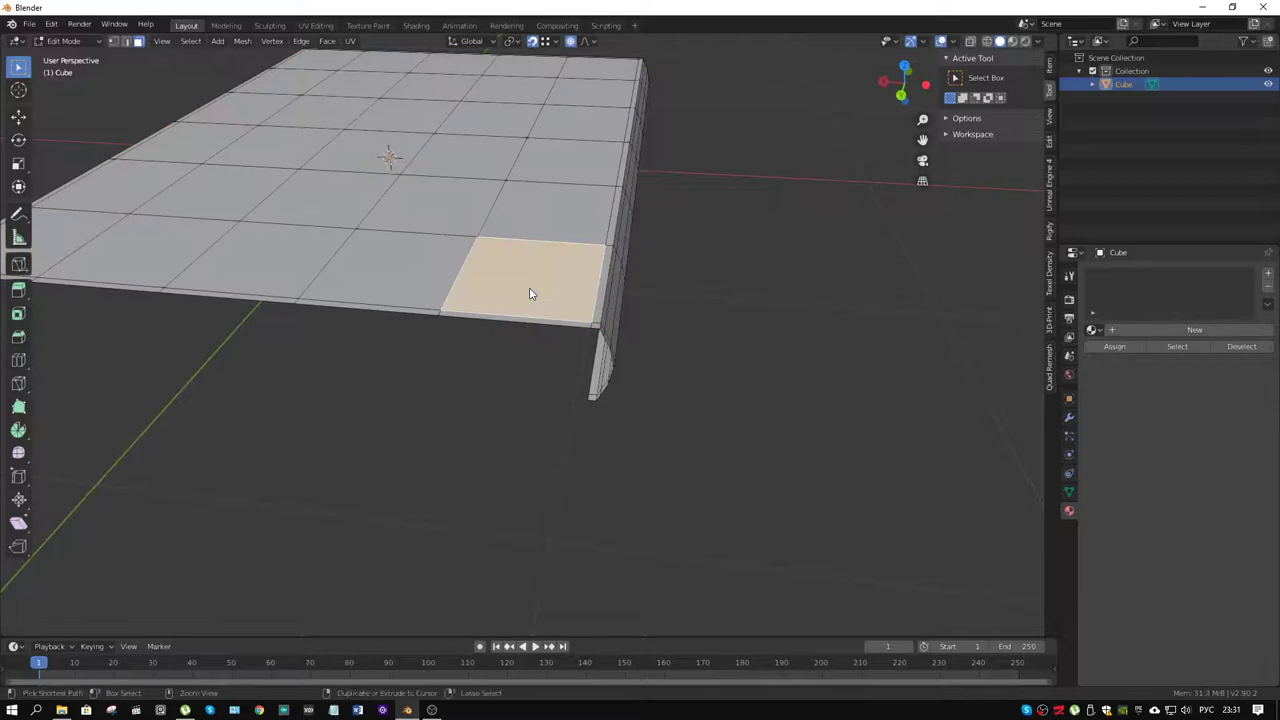
key("ctrl+KP_Add")
key("ctrl+KP_Add")
key("ctrl+KP_Add")
key("ctrl+KP_Add")
key("ctrl+KP_Add")
key("ctrl+KP_Add")
key("ctrl+KP_Add")
key("ctrl+KP_Add")
key("ctrl+KP_Add")
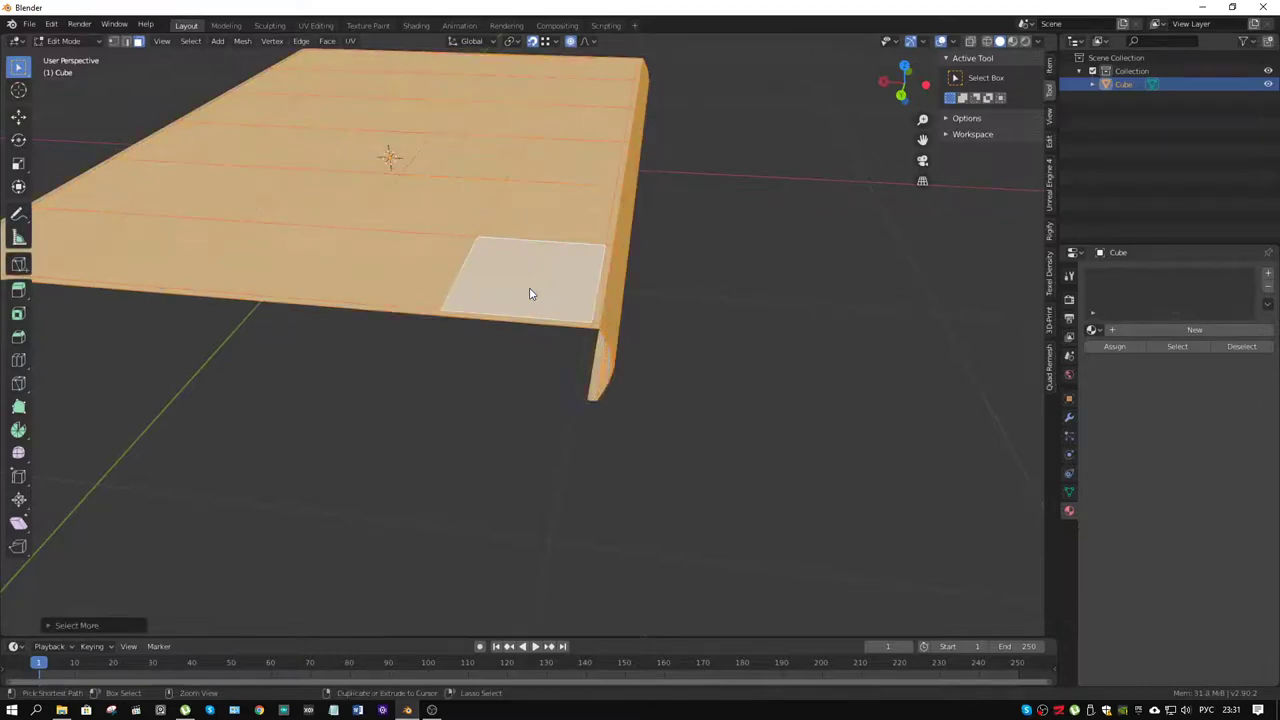
key("alt+a")
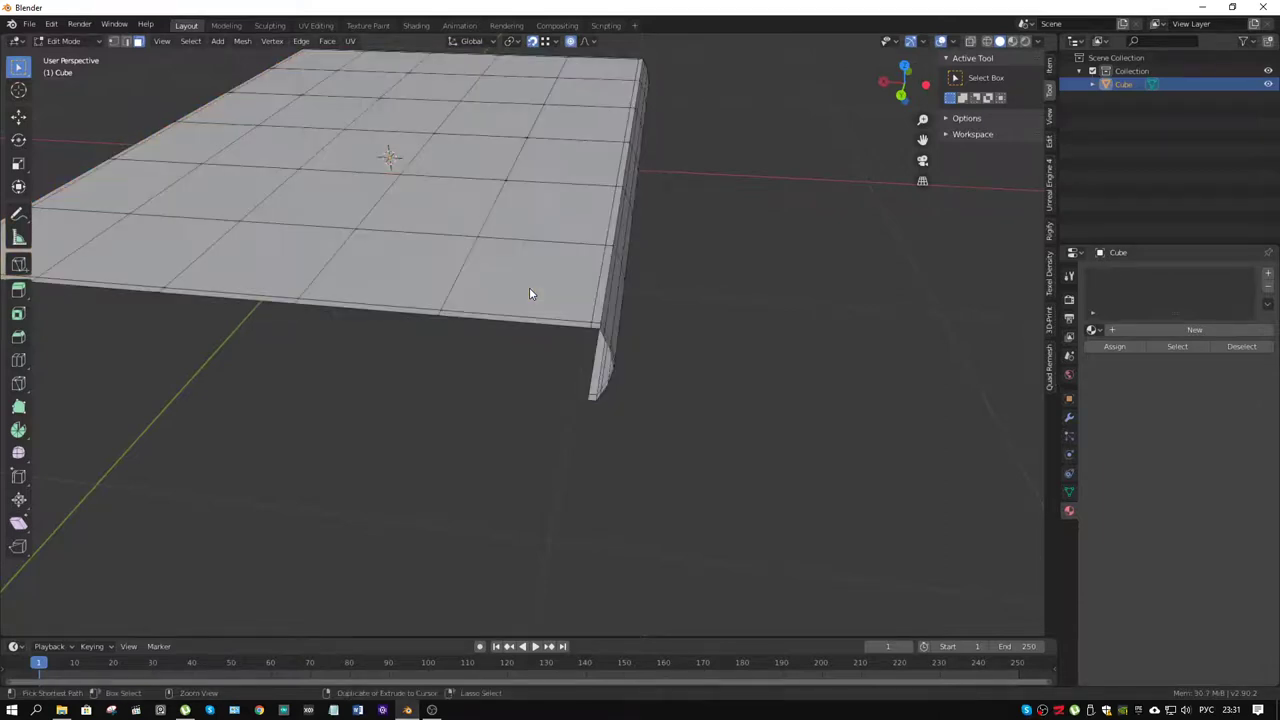
key("z")
left_click(620, 300)
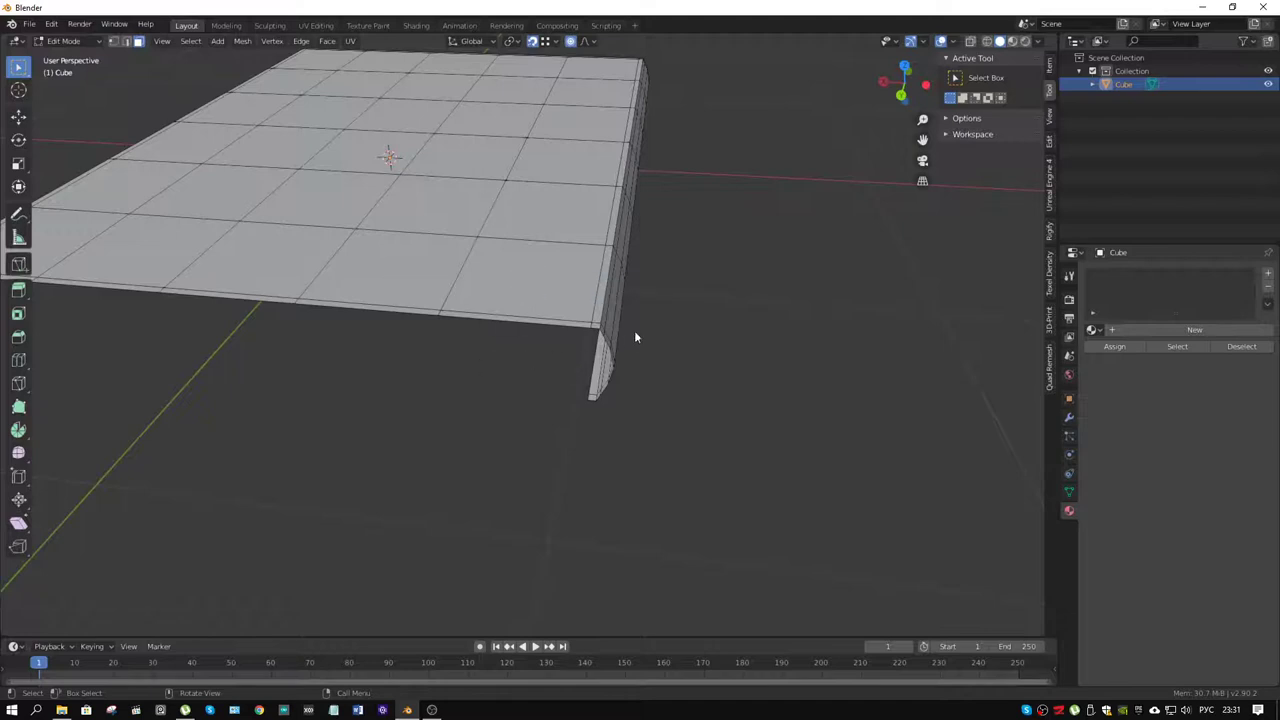
mouse_move(634, 330)
middle_mouse_down()
mouse_move(686, 281)
mouse_move(674, 267)
mouse_move(661, 339)
middle_mouse_up()
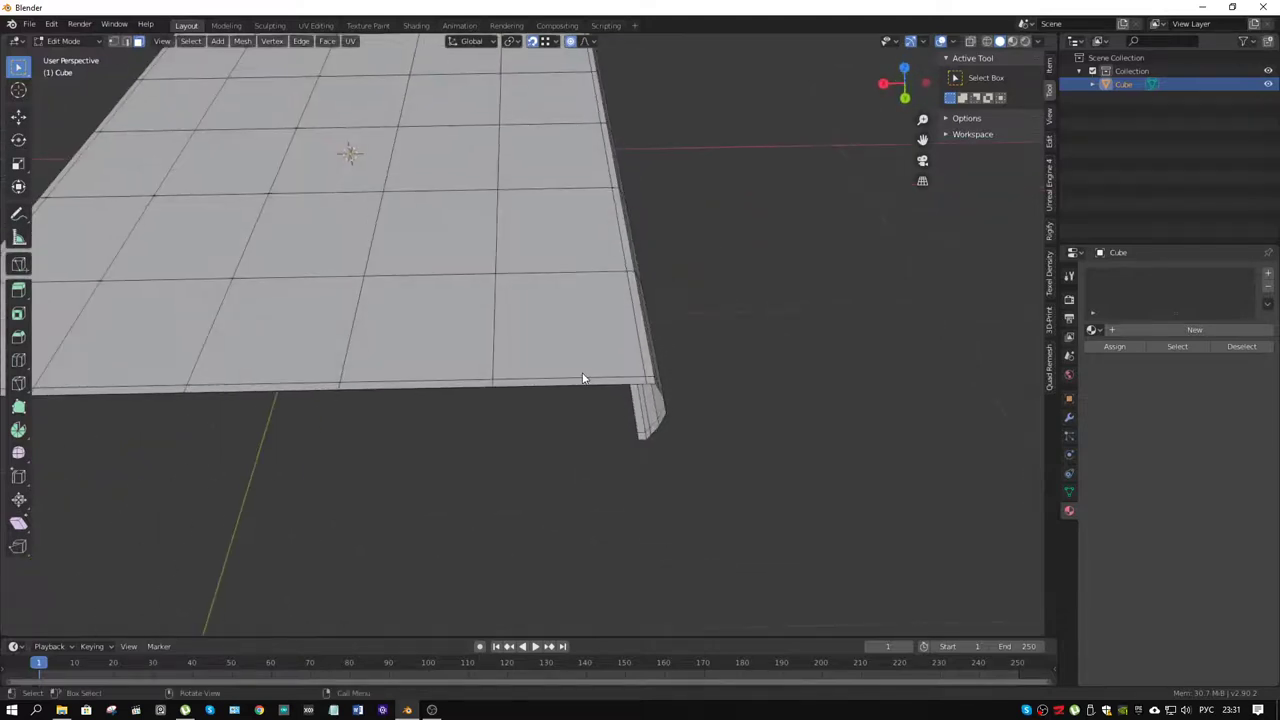
- Select the whole mesh in vertex selection mode and merge its vertices by distance
key("1")
key("a")
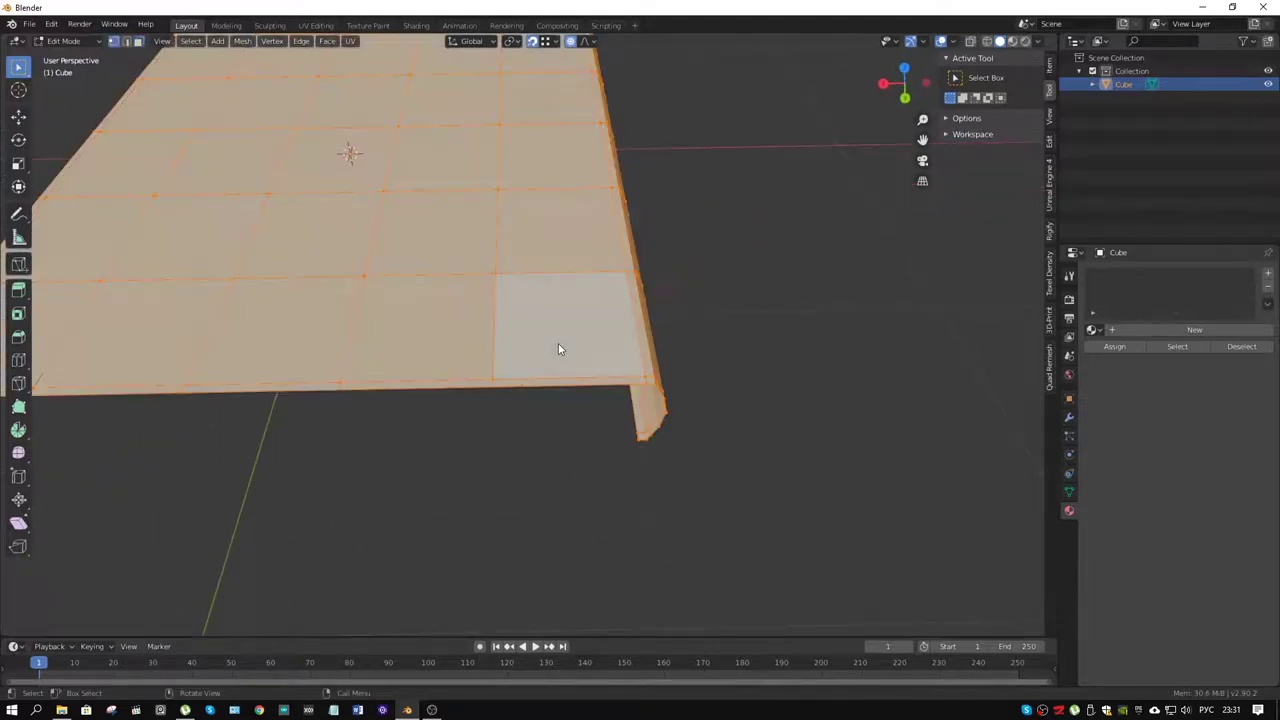
key("m")
key("Escape")
key("m")
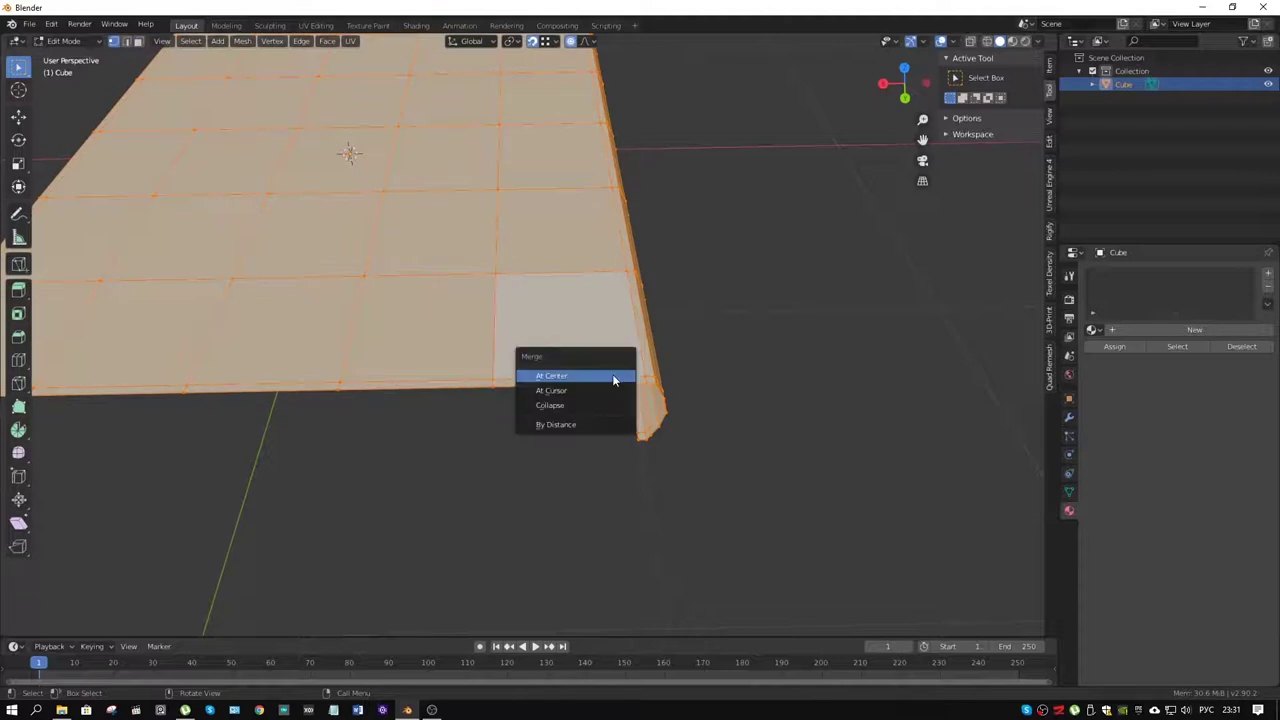
left_click(591, 422)
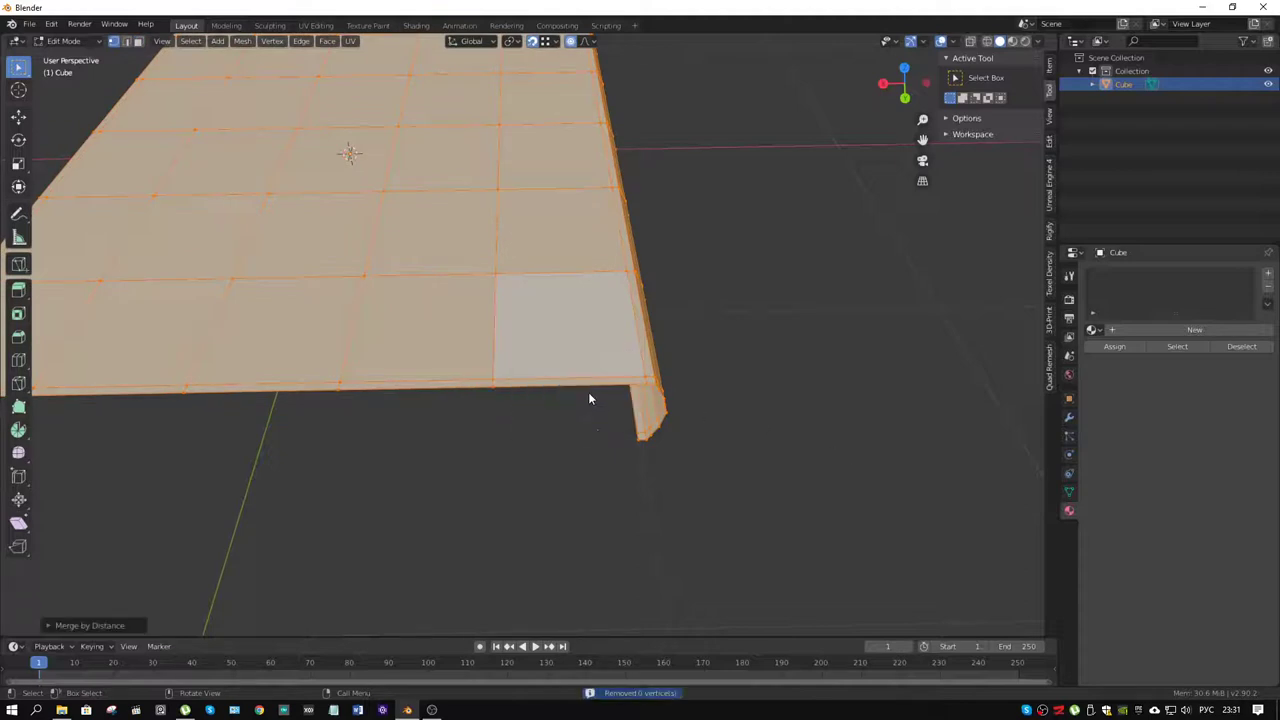
- Grow a face selection from the spine's inner lower face across the connected mesh and try to move it
middle_click_drag(588, 392, 597, 337)
key("3")
scroll(580, 345, "down", 4)
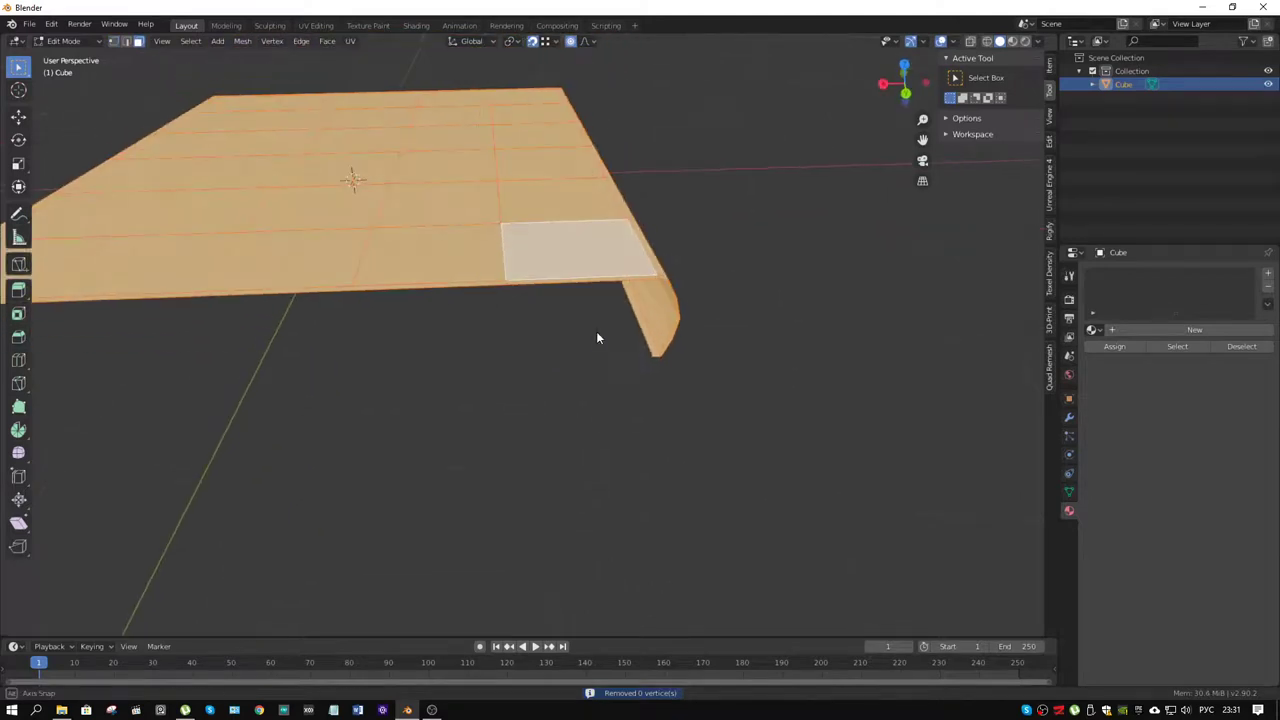
key("alt+a")
left_click(651, 344)
key("ctrl+KP_Add")
key("ctrl+KP_Add")
key("ctrl+KP_Add")
key("ctrl+KP_Add")
key("ctrl+KP_Add")
key("ctrl+KP_Add")
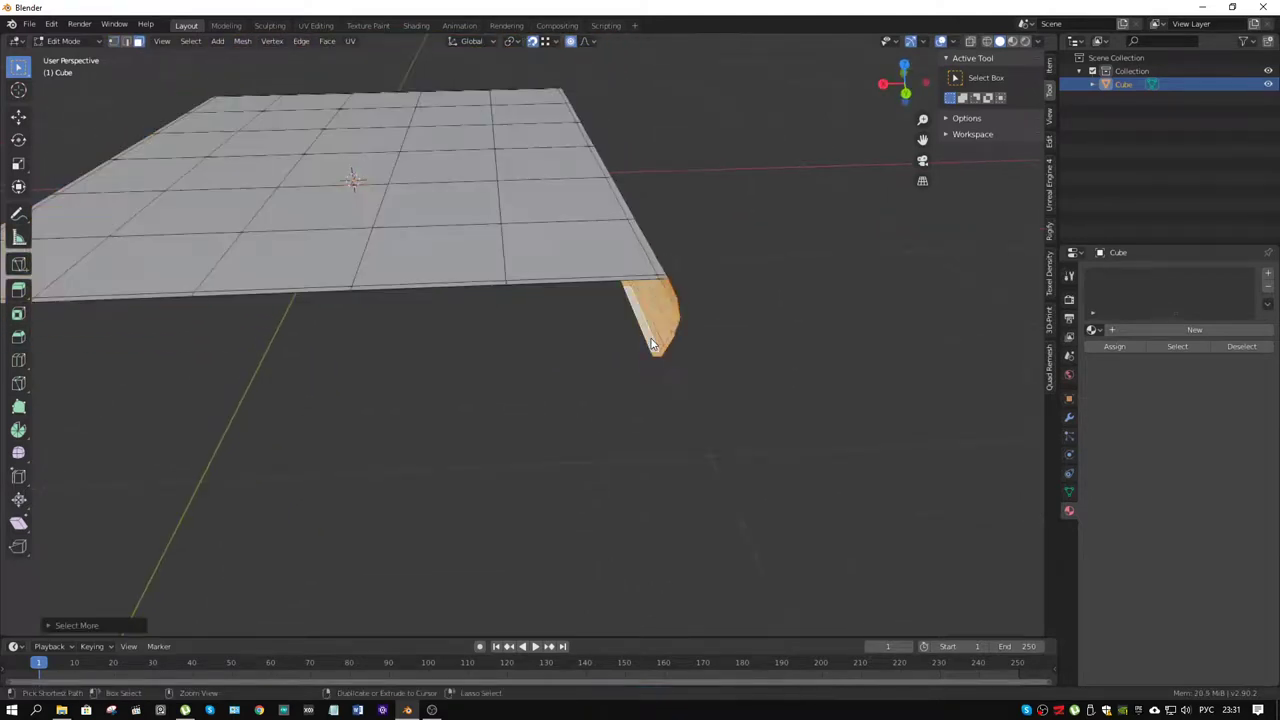
key("g")
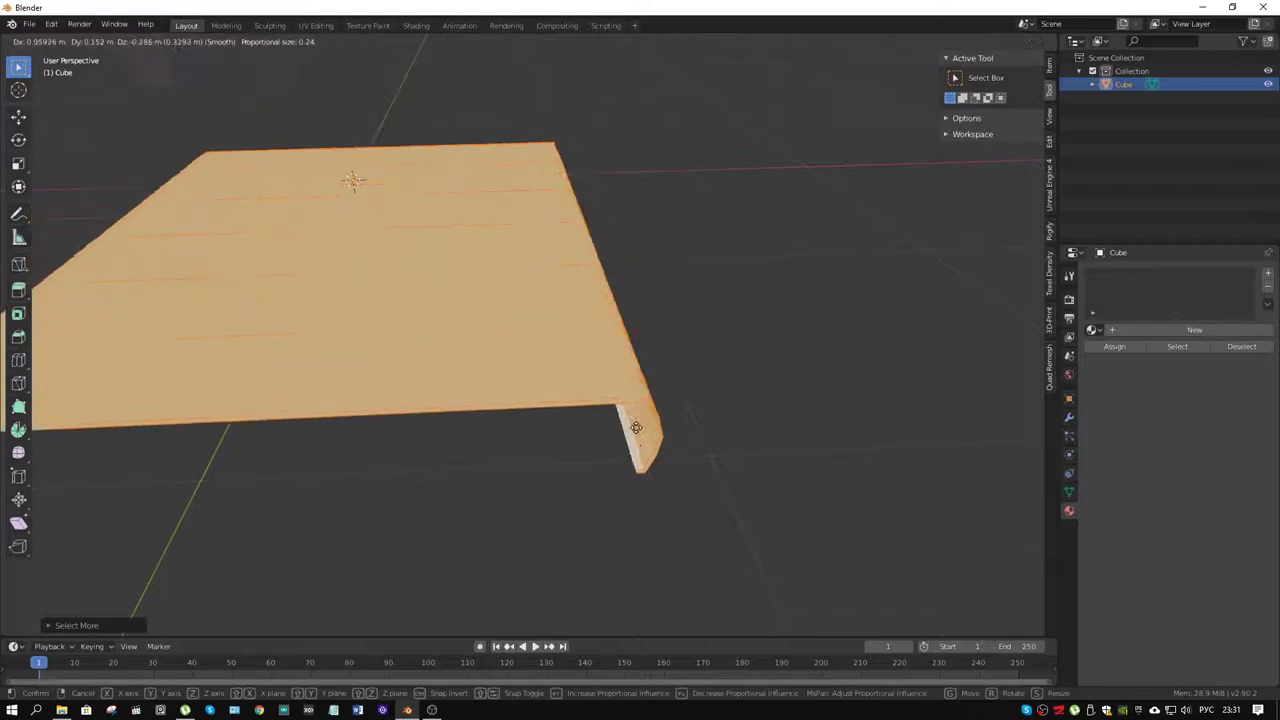
right_click(665, 415)
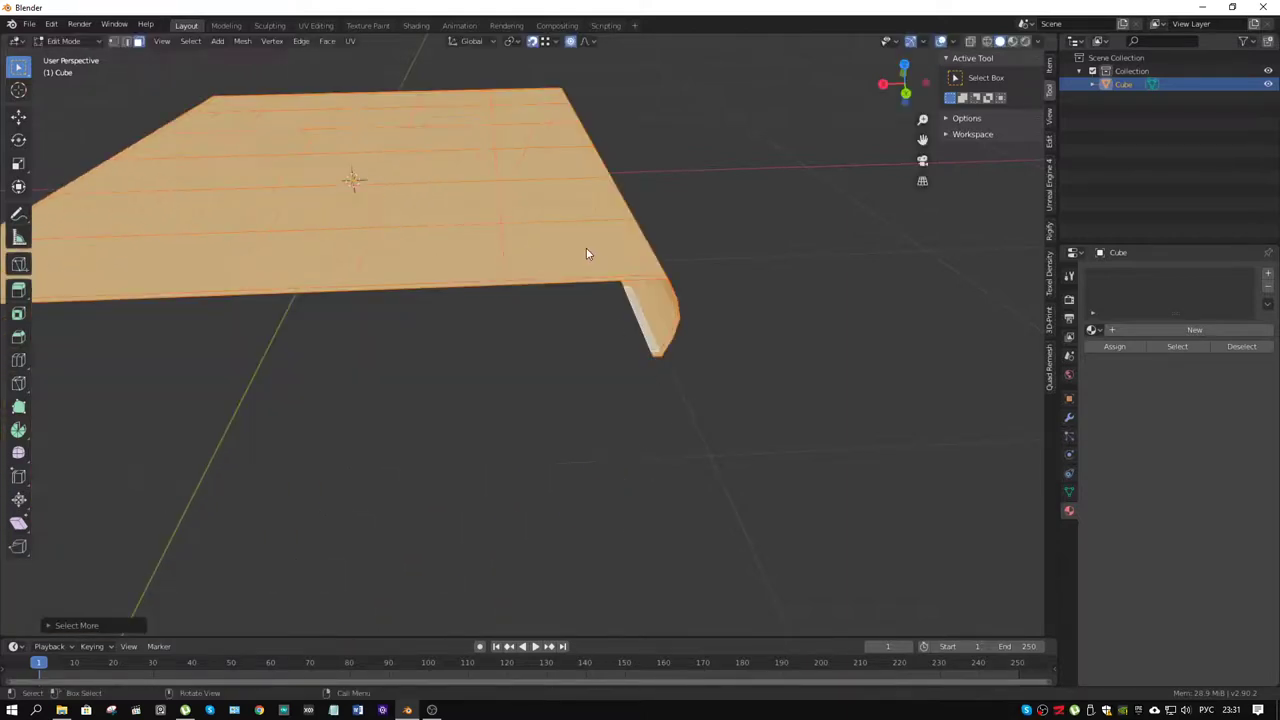
- Turn off proportional editing and select all top cover faces from the corner face with Select Similar
middle_click_drag(756, 383, 611, 380)
left_click(557, 257)
middle_click_drag(557, 257, 517, 283)
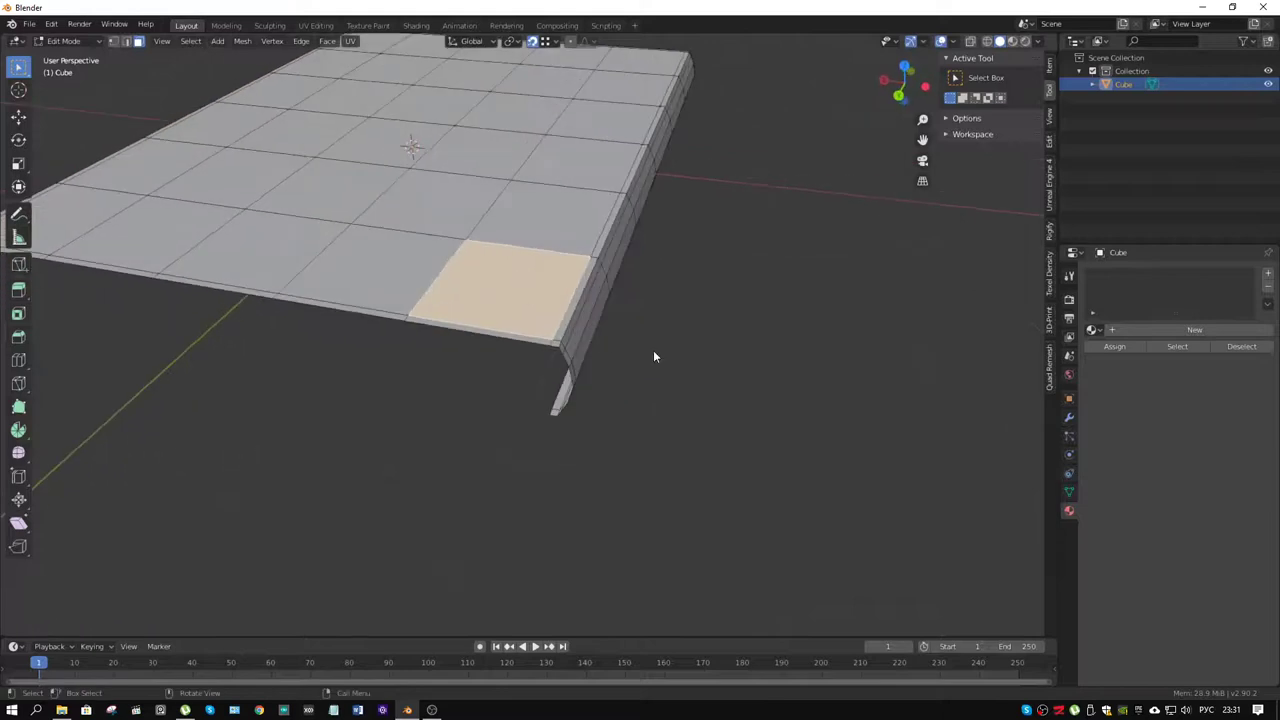
key("shift+g")
left_click(688, 354)
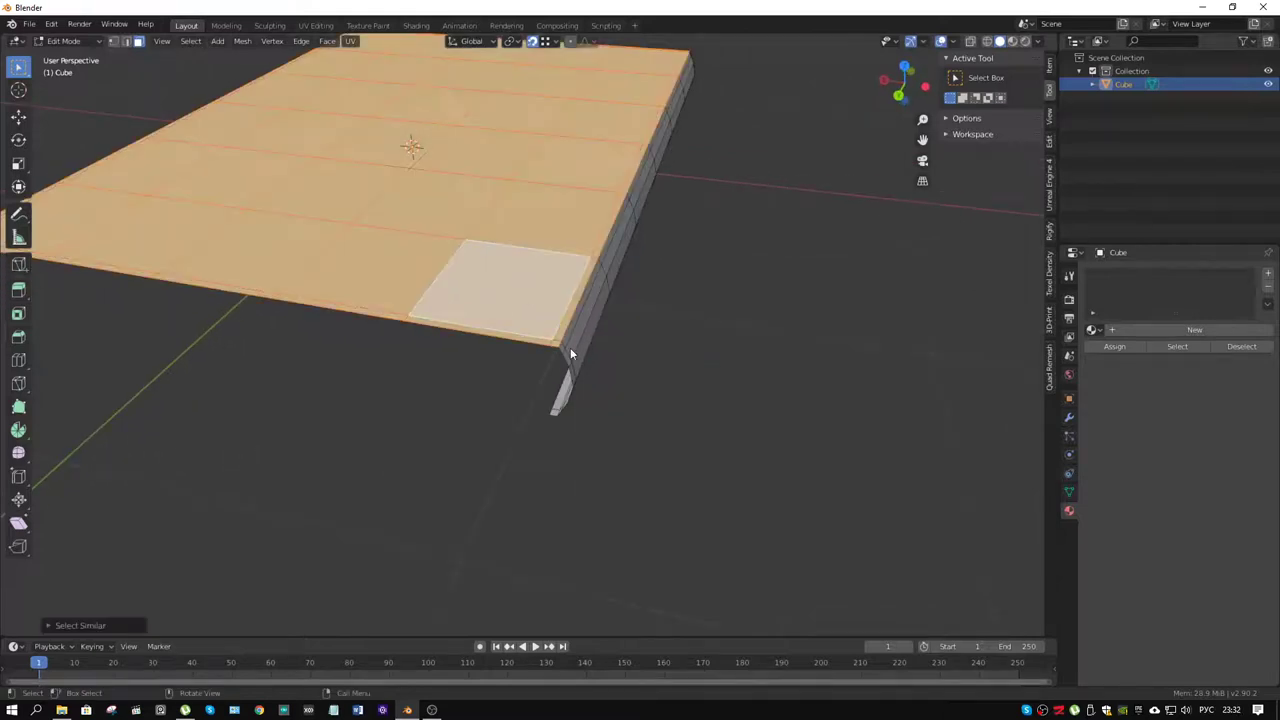
- Duplicate the selected top cover faces and move the copy down along Z, snapping it to the spine's lower edge
middle_click_drag(571, 353, 604, 362)
middle_click_drag(608, 467, 629, 449)
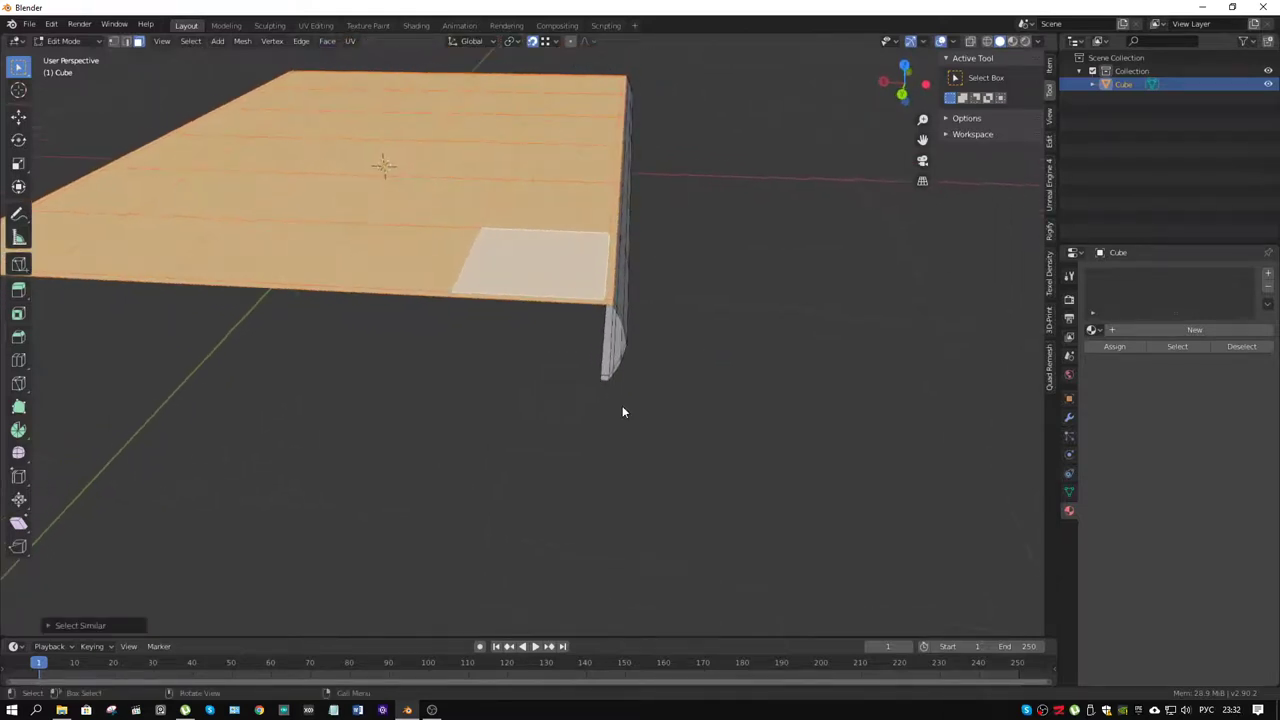
left_click(612, 298, "alt+shift")
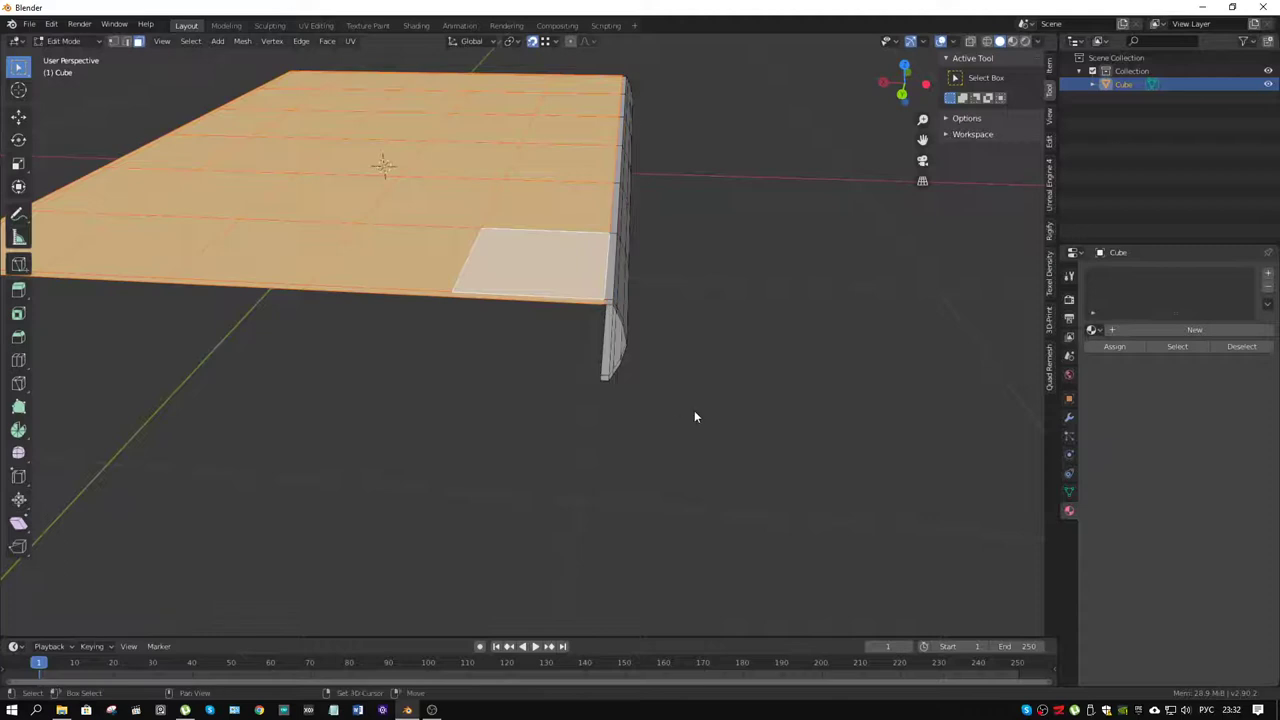
key("e")
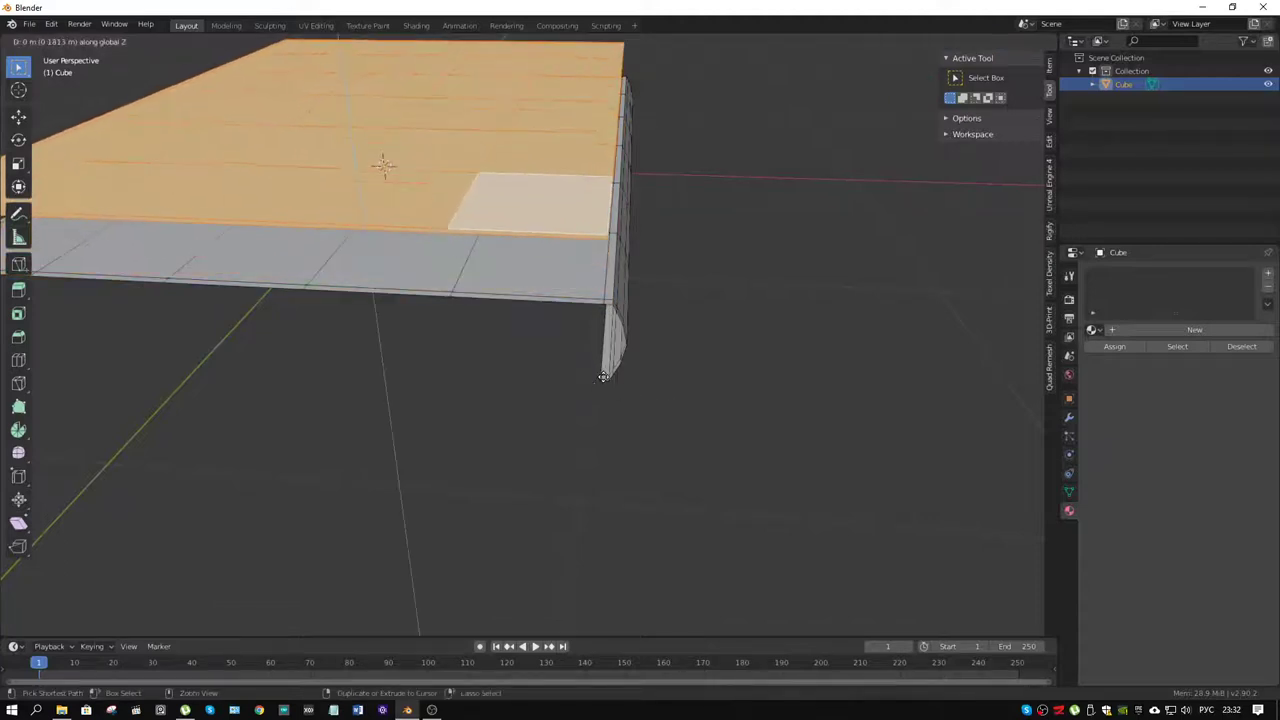
left_click(599, 390)
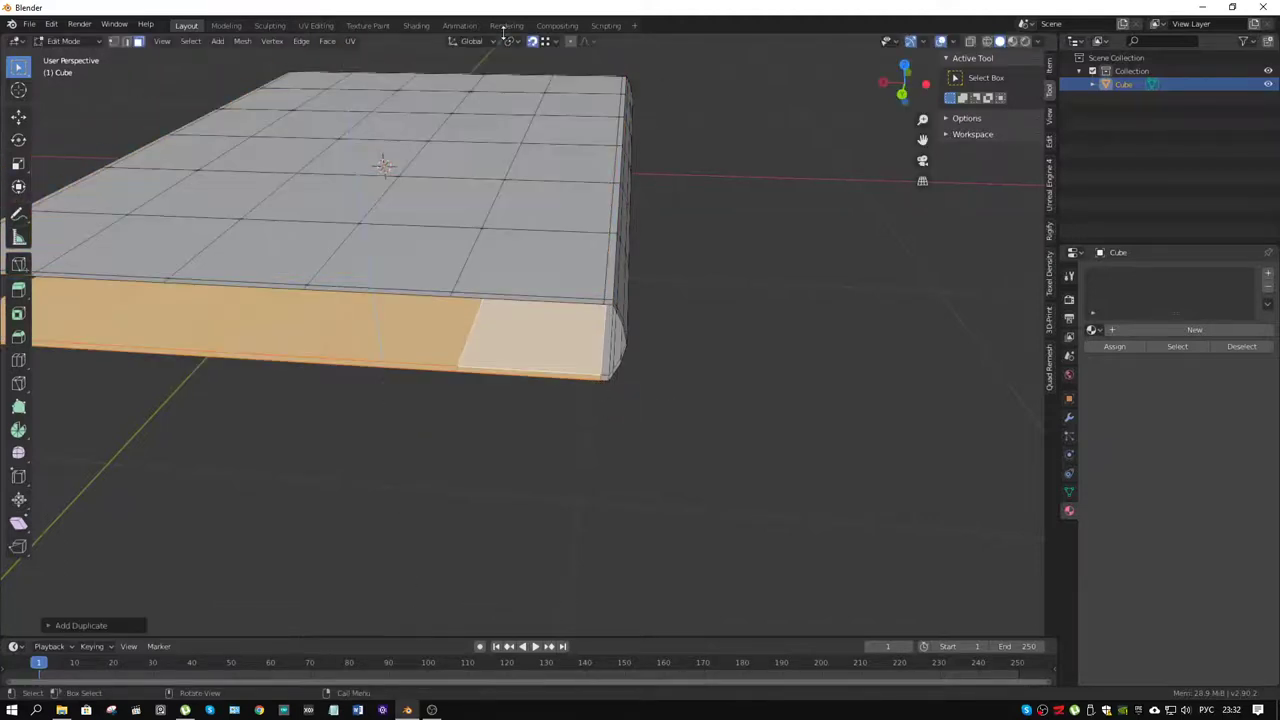
- Flip the normals of the new bottom cover and merge all the mesh's vertices by distance
key("alt+n")
left_click(560, 362)
key("1")
key("a")
key("m")
left_click(576, 347)
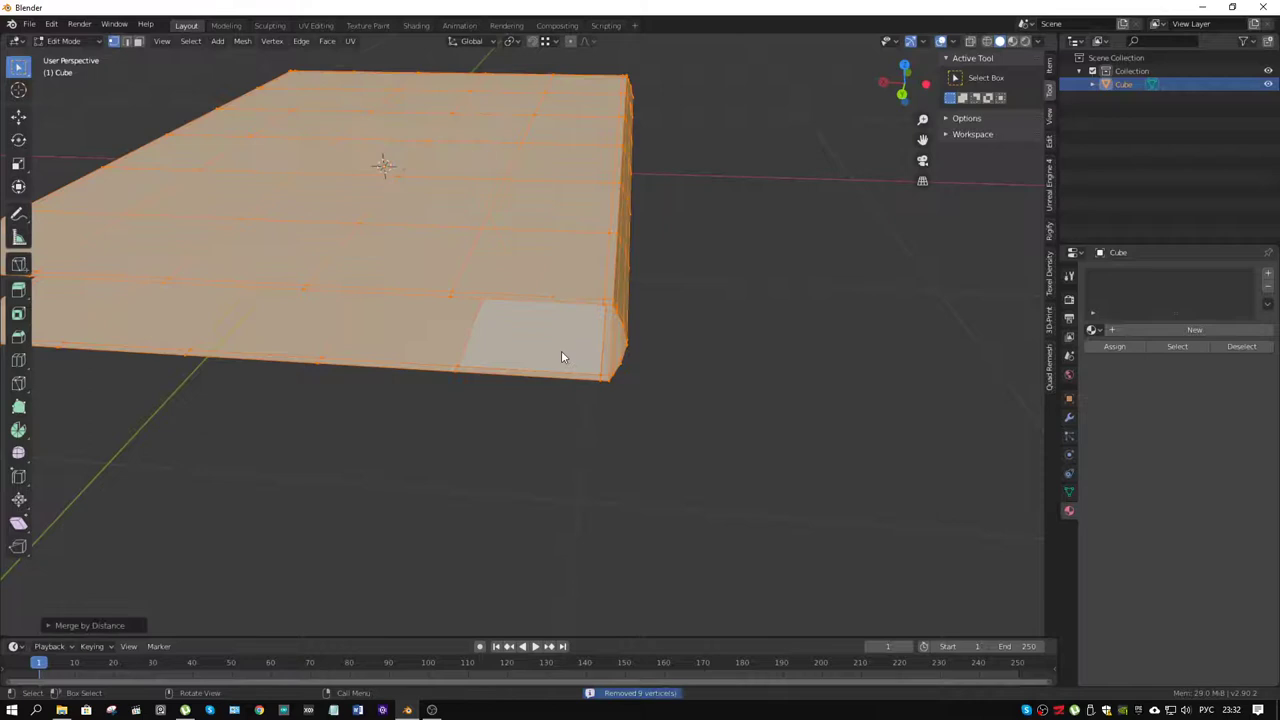
- Add a Solidify modifier to the book cover with Even Thickness and High Quality Normals enabled
middle_click_drag(560, 354, 625, 315)
scroll(838, 325, "down", 6)
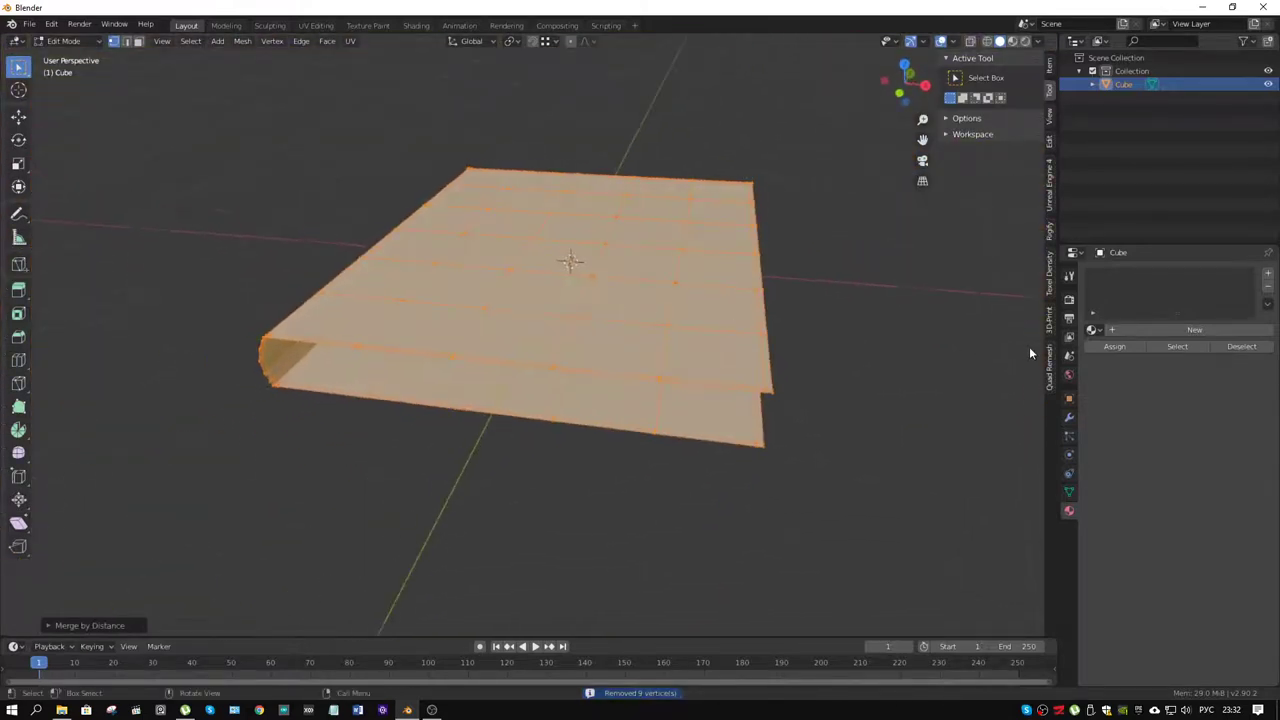
left_click(1069, 418)
left_click(1137, 277)
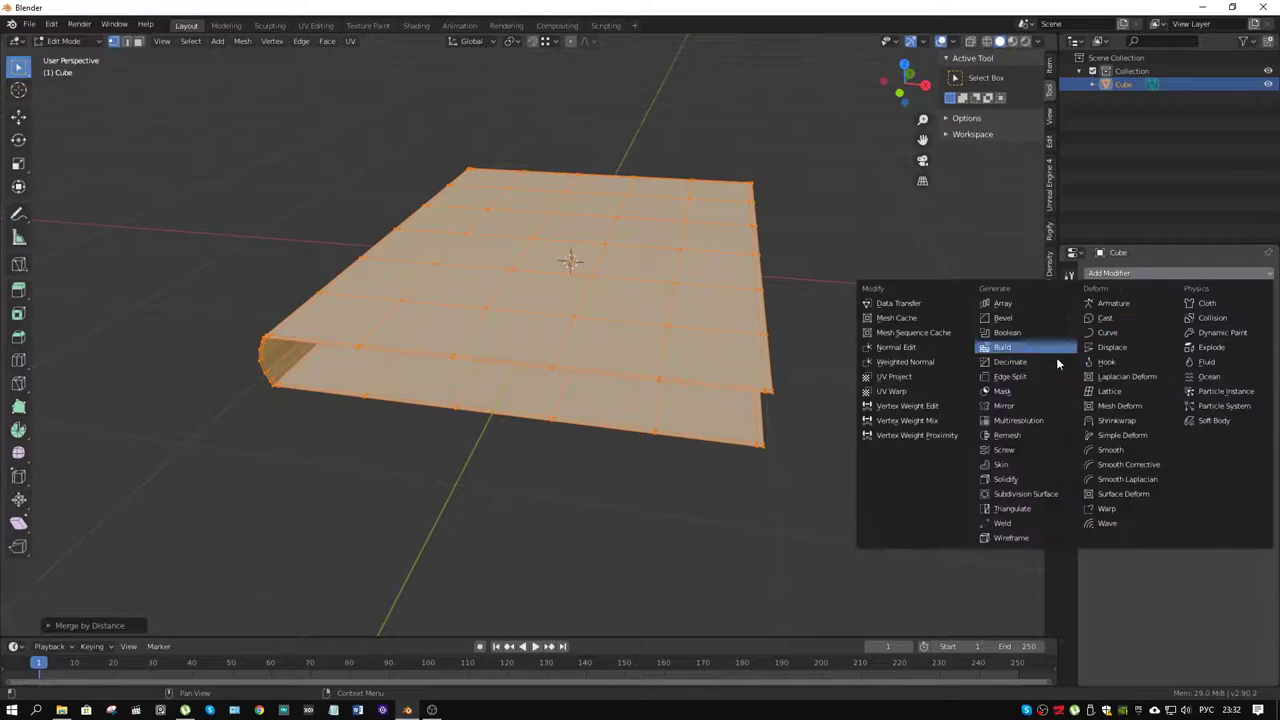
left_click(1027, 482)
left_click(792, 436)
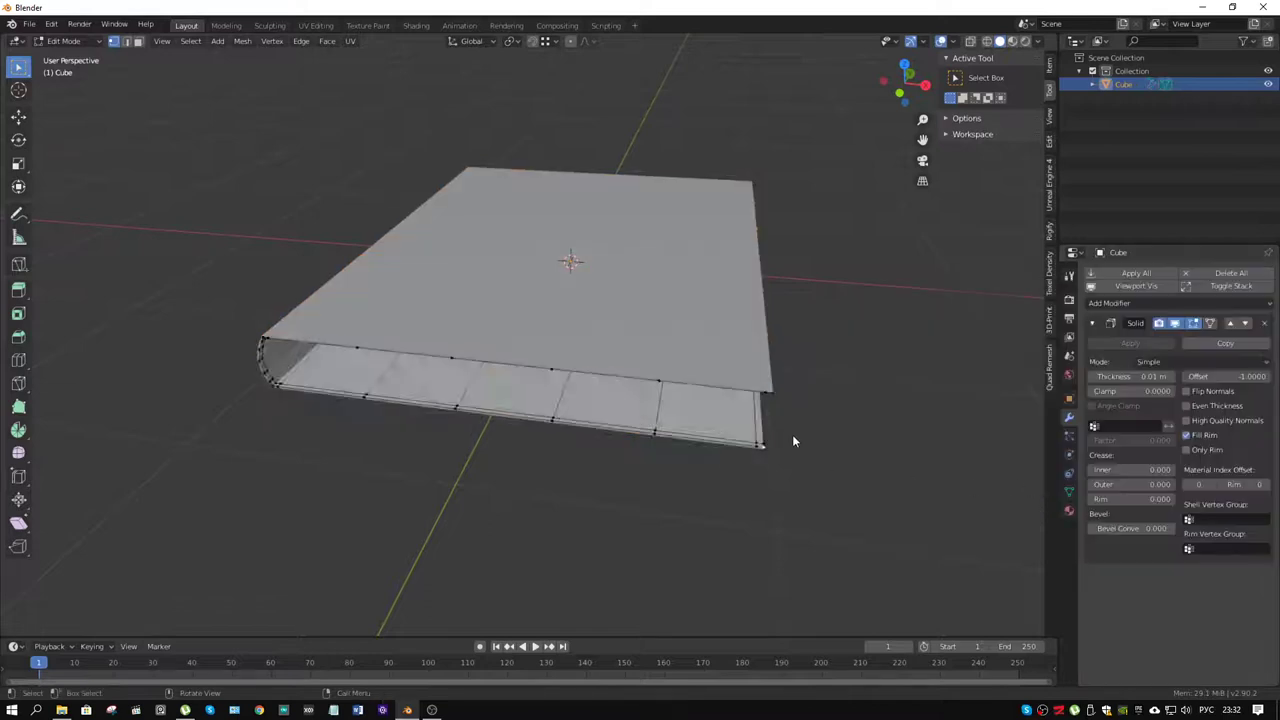
scroll(791, 426, "up", 4)
middle_click_drag(791, 426, 773, 405)
middle_click_drag(755, 273, 699, 269, "shift")
scroll(693, 253, "up", 1)
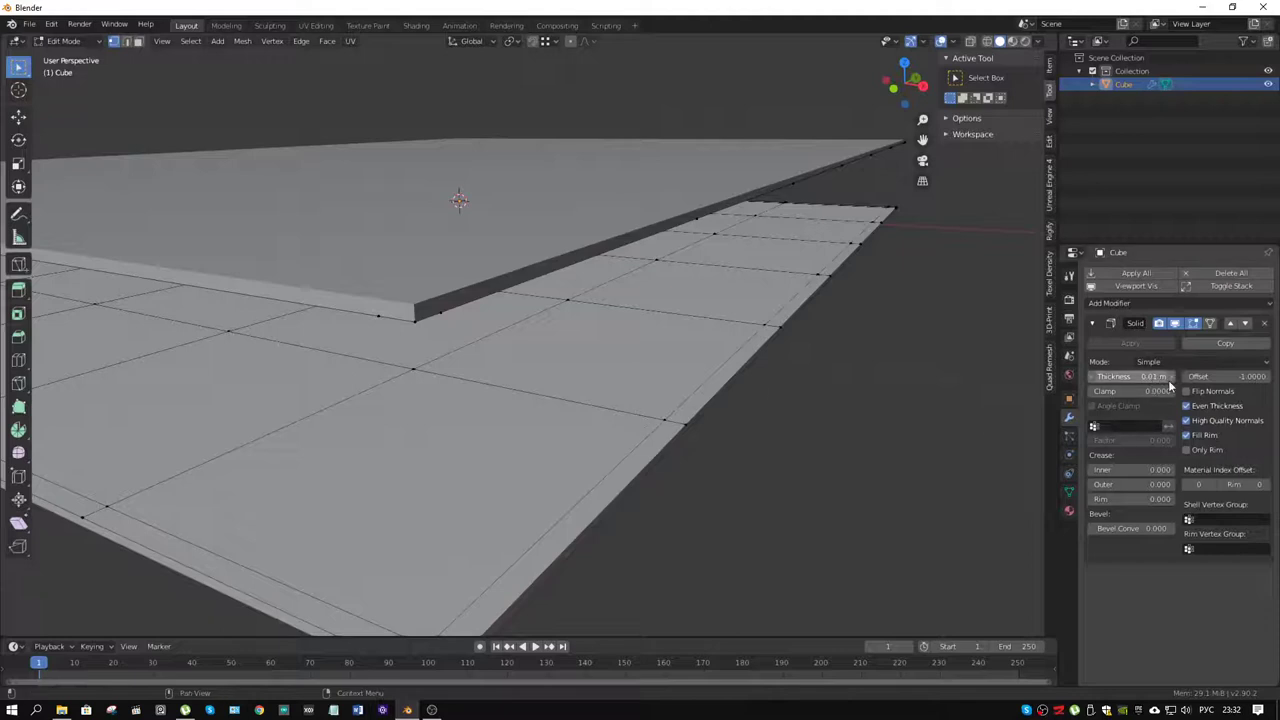
- Set the Solidify modifier's offset to 1 so the book cover thickens on the opposite side
type("1")
key("Return")
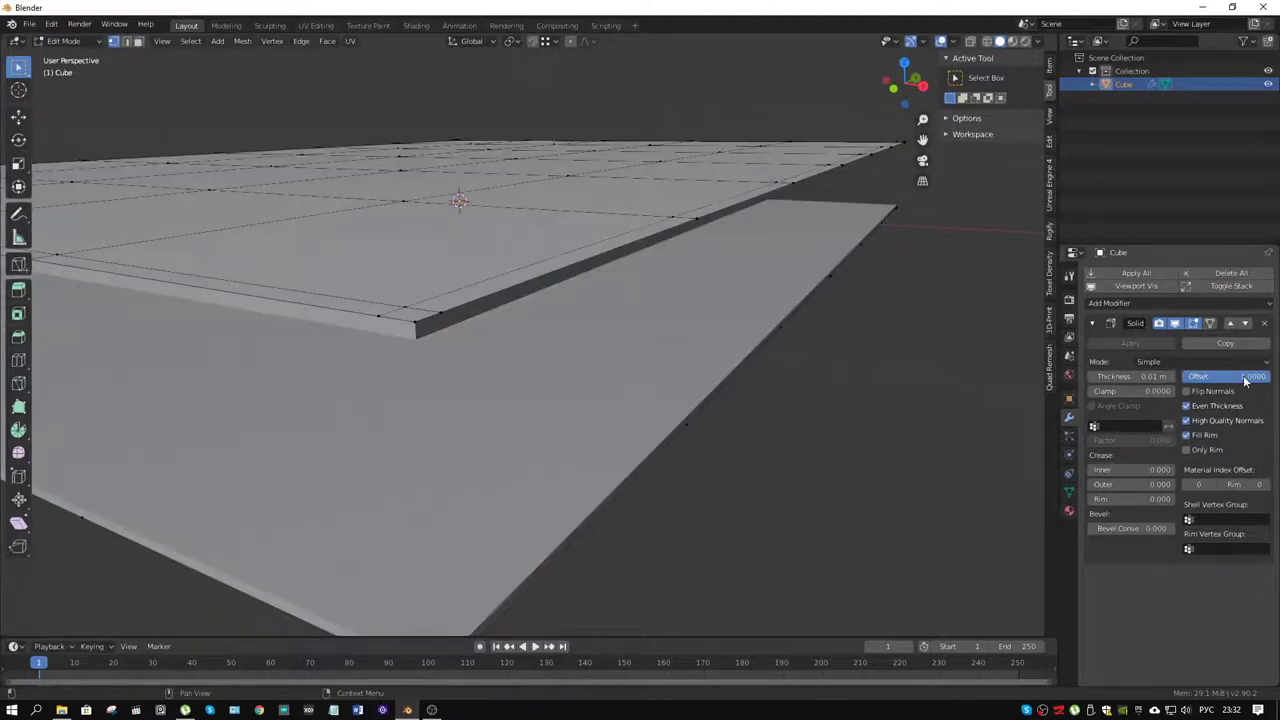
scroll(578, 372, "down", 6)
middle_click_drag(578, 372, 551, 319)
scroll(560, 322, "up", 6)
scroll(562, 321, "down", 5)
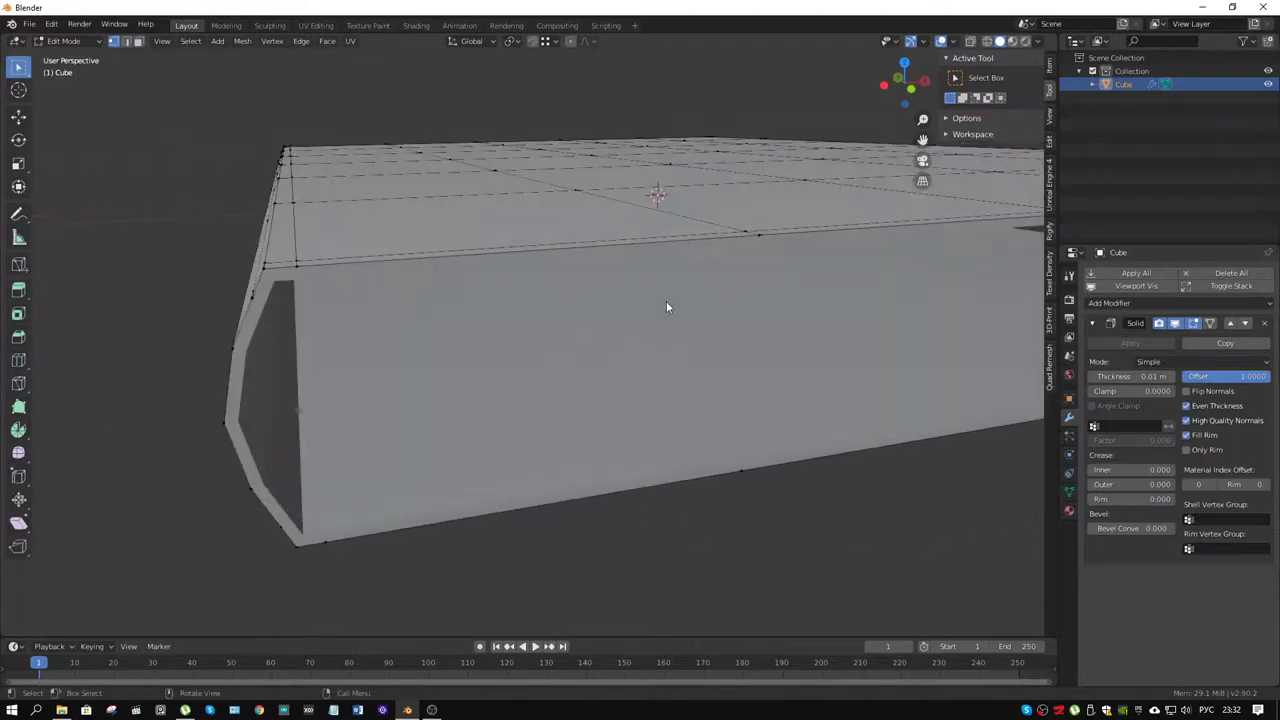
- Add a Subdivision Surface modifier with 2 viewport subdivisions to the book cover and return to Object Mode
left_click(1134, 303)
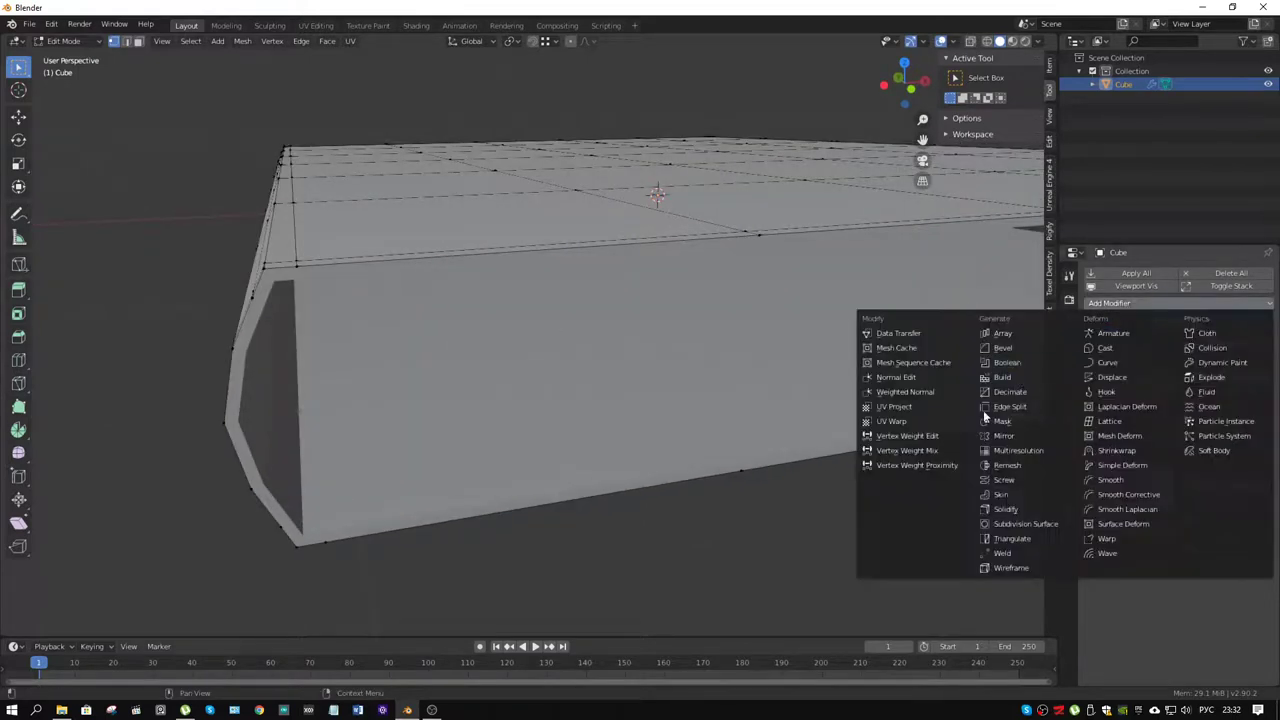
left_click(1035, 524)
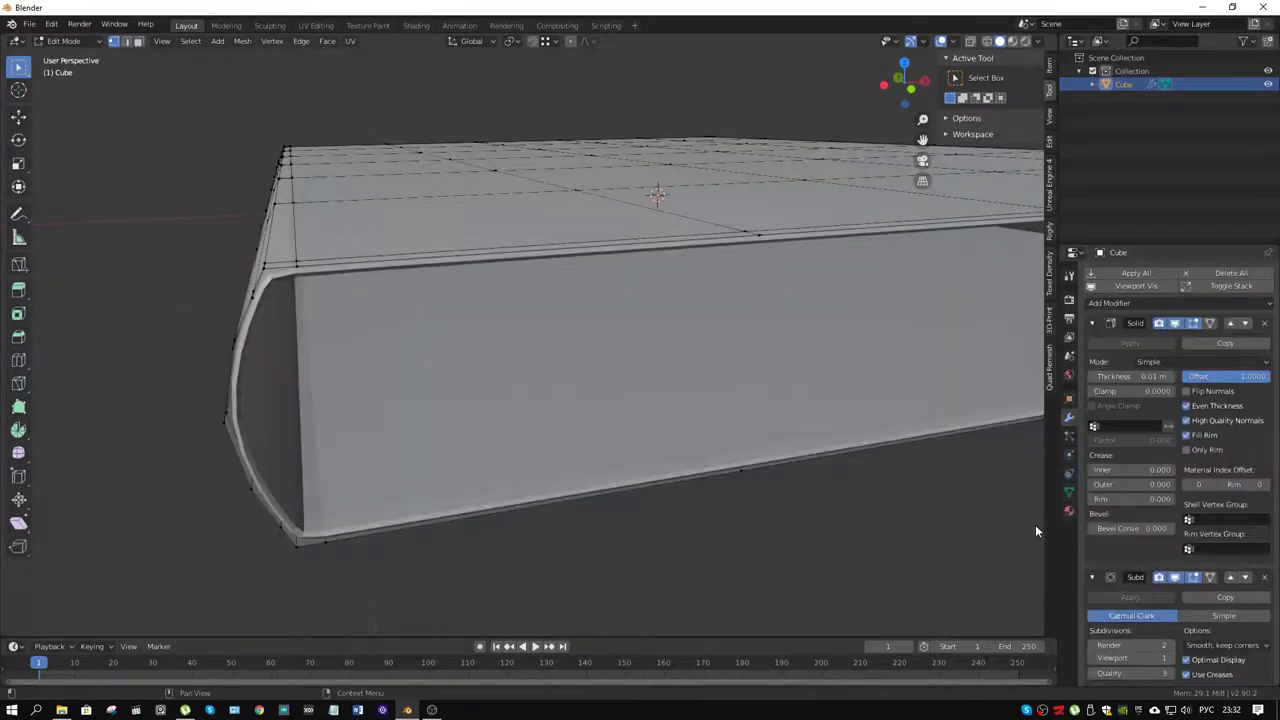
left_click(1173, 658)
scroll(617, 305, "down", 2)
middle_click_drag(617, 305, 720, 326)
key("ctrl+Tab")
left_click(592, 326)
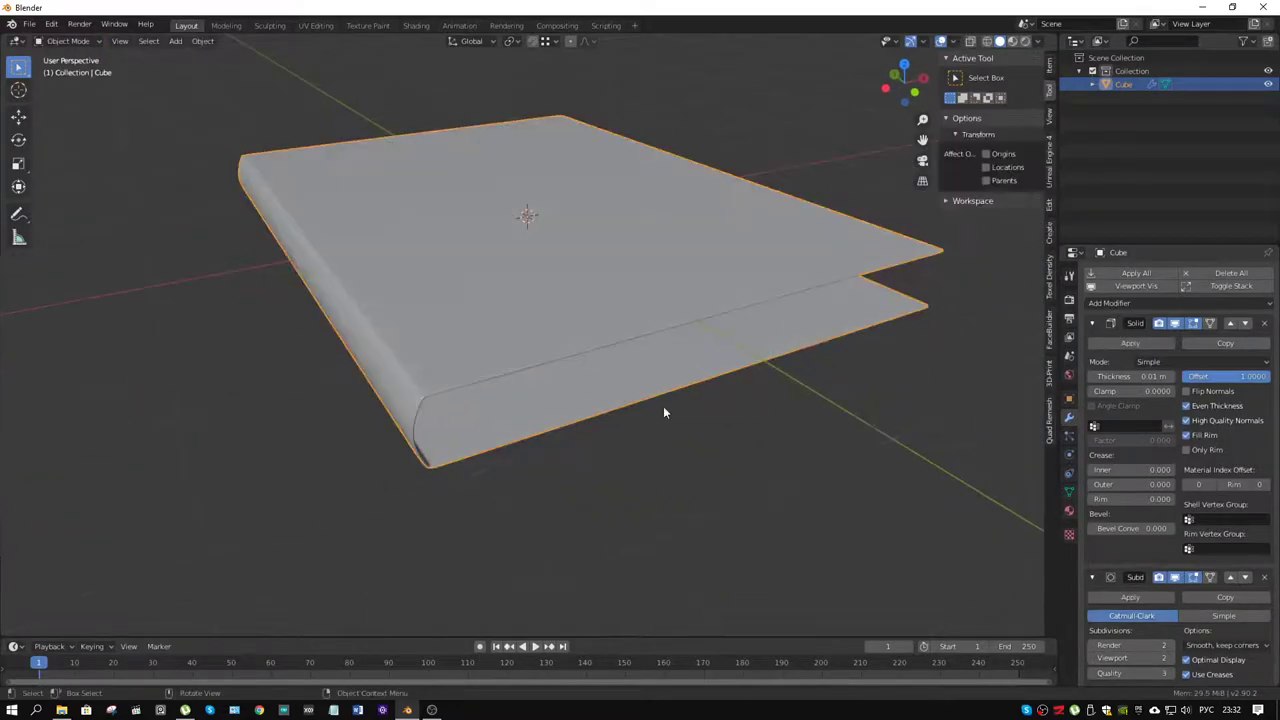
- Increase the book cover's Solidify thickness to 0.022 m
middle_click_drag(664, 408, 646, 338)
scroll(613, 352, "up", 3)
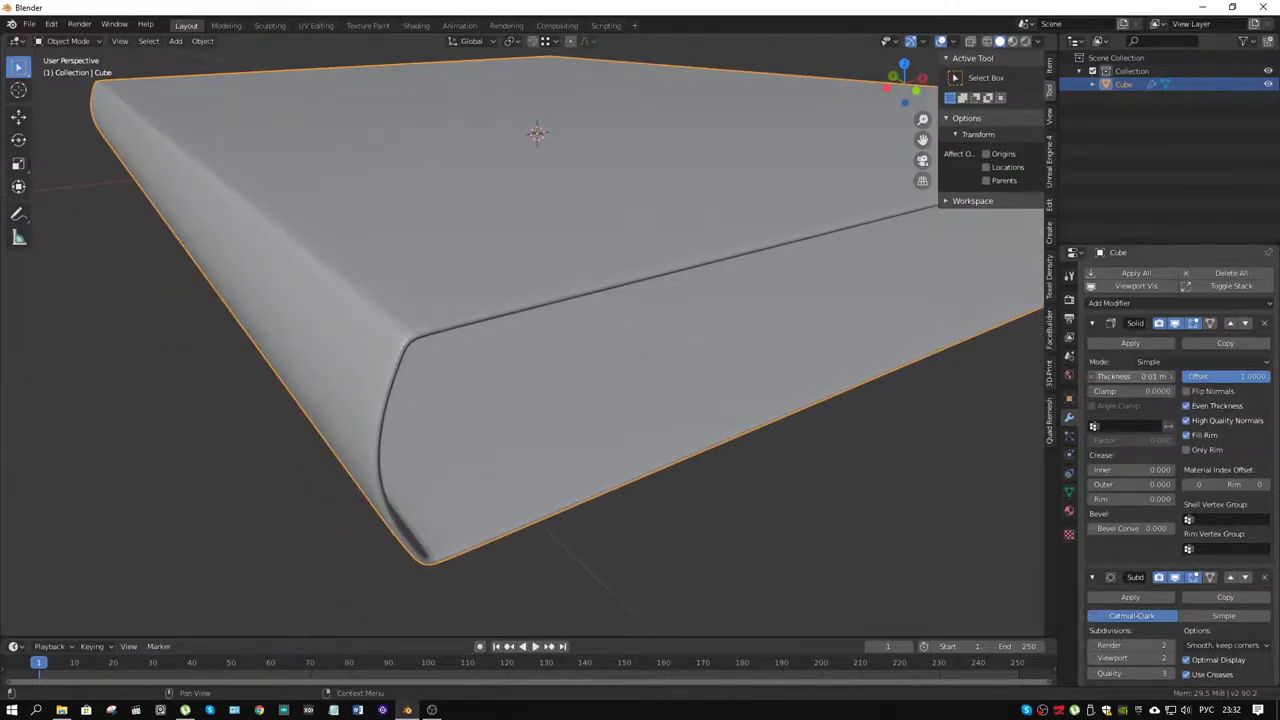
left_click_drag(1130, 376, 1148, 376)
scroll(760, 360, "down", 3)
middle_click_drag(760, 360, 501, 349)
scroll(560, 286, "up", 5)
scroll(650, 280, "down", 5)
scroll(514, 314, "up", 4)
scroll(501, 349, "down", 2)
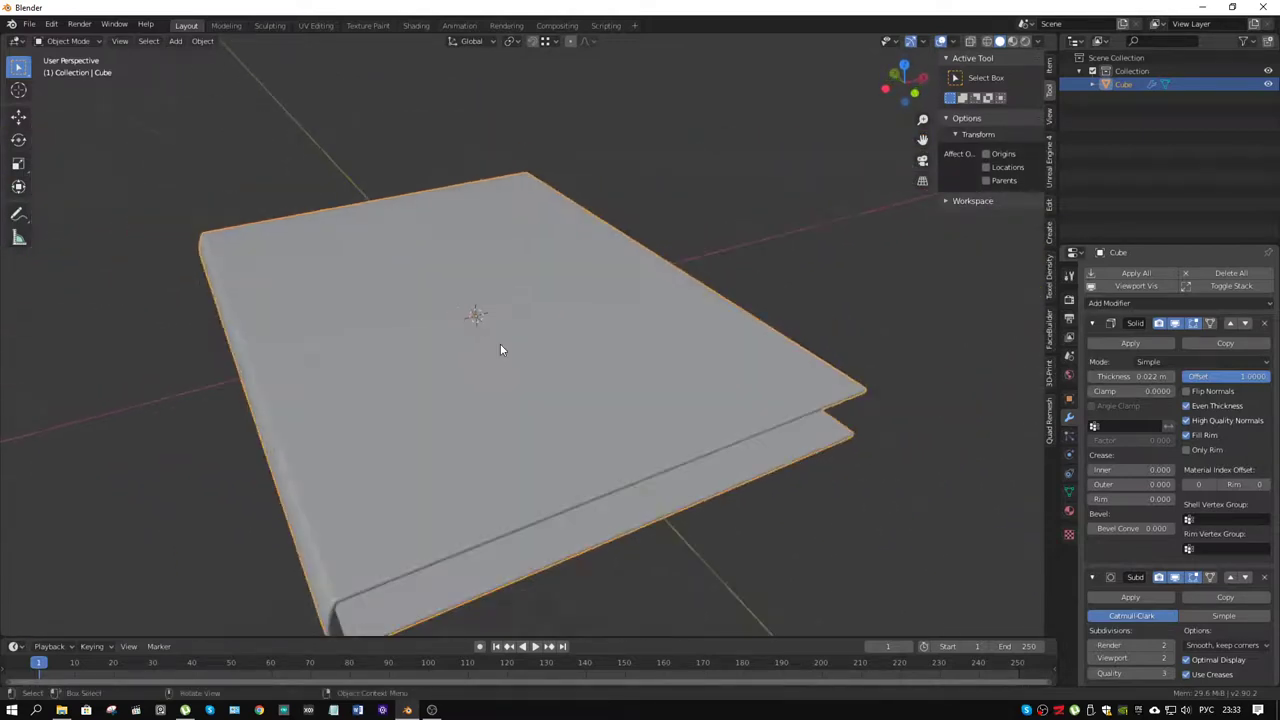
- Duplicate the book cover in place and hide the copy as a backup
scroll(523, 377, "down", 3)
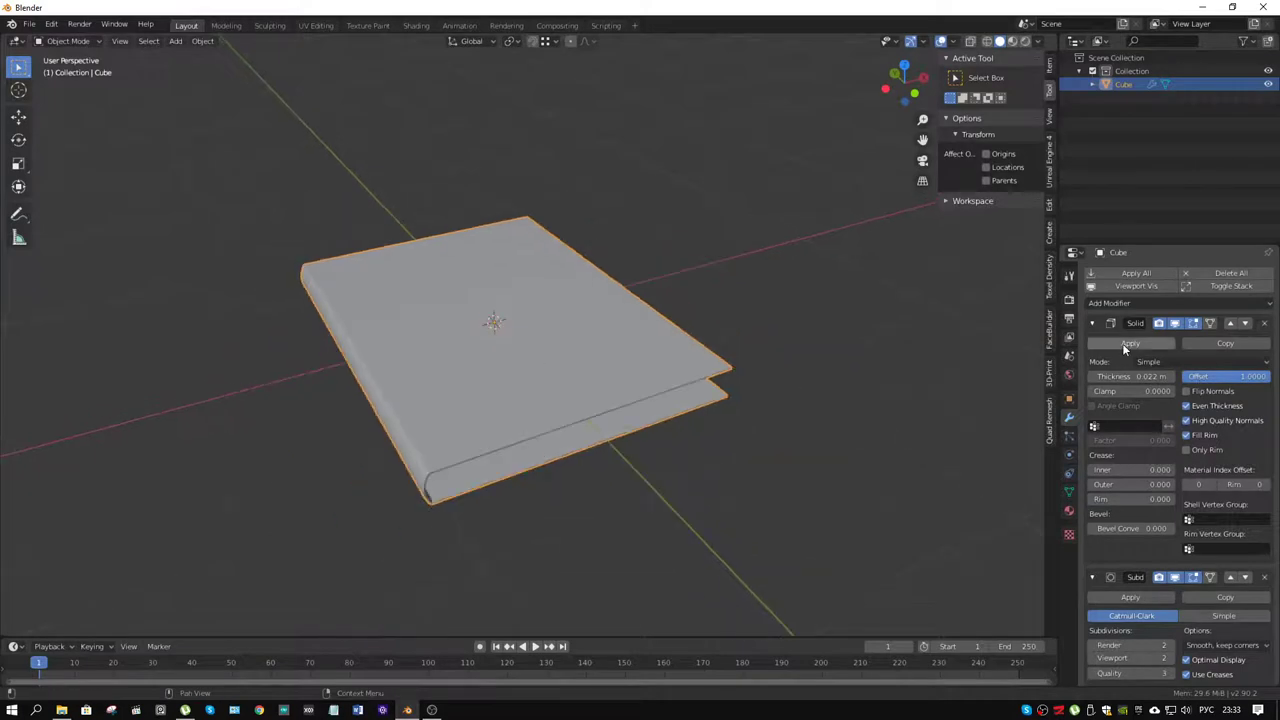
key("shift+d")
right_click(693, 340)
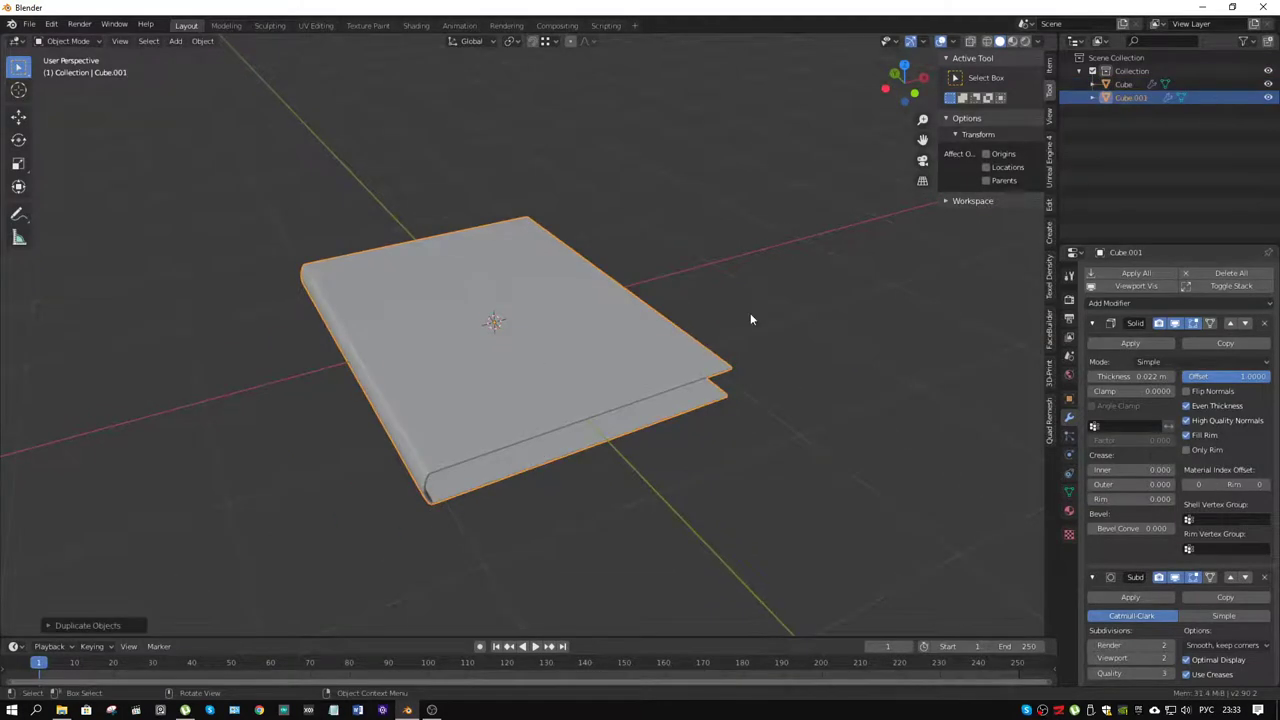
key("h")
- Select the visible original cover and apply its Solidify and Subdivision Surface modifiers
middle_click_drag(757, 294, 689, 314)
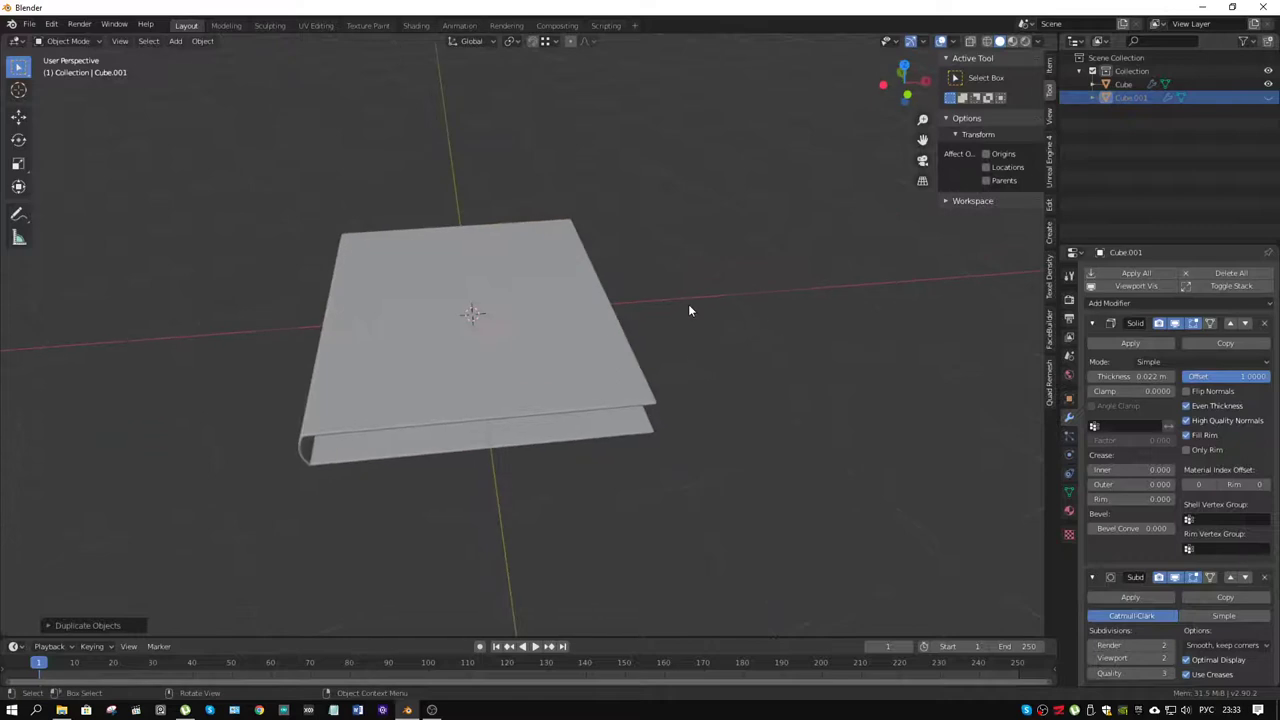
left_click(538, 340)
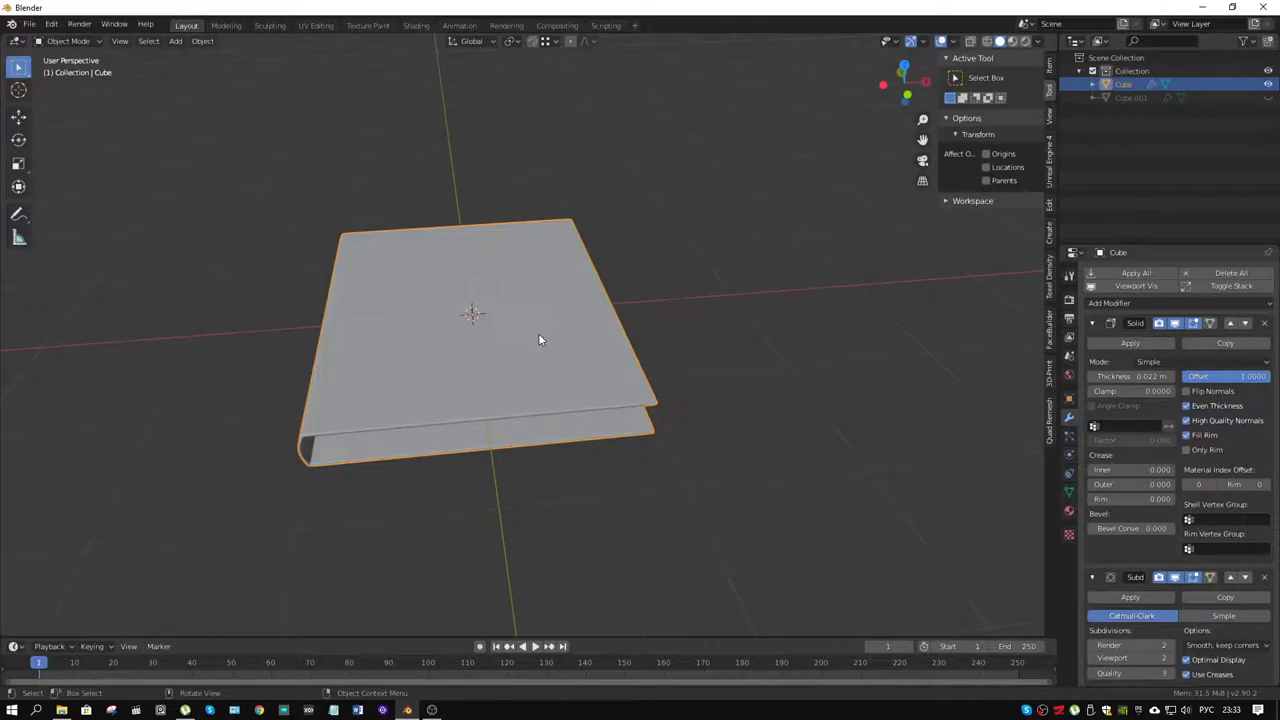
left_click(1140, 345)
left_click(1141, 346)
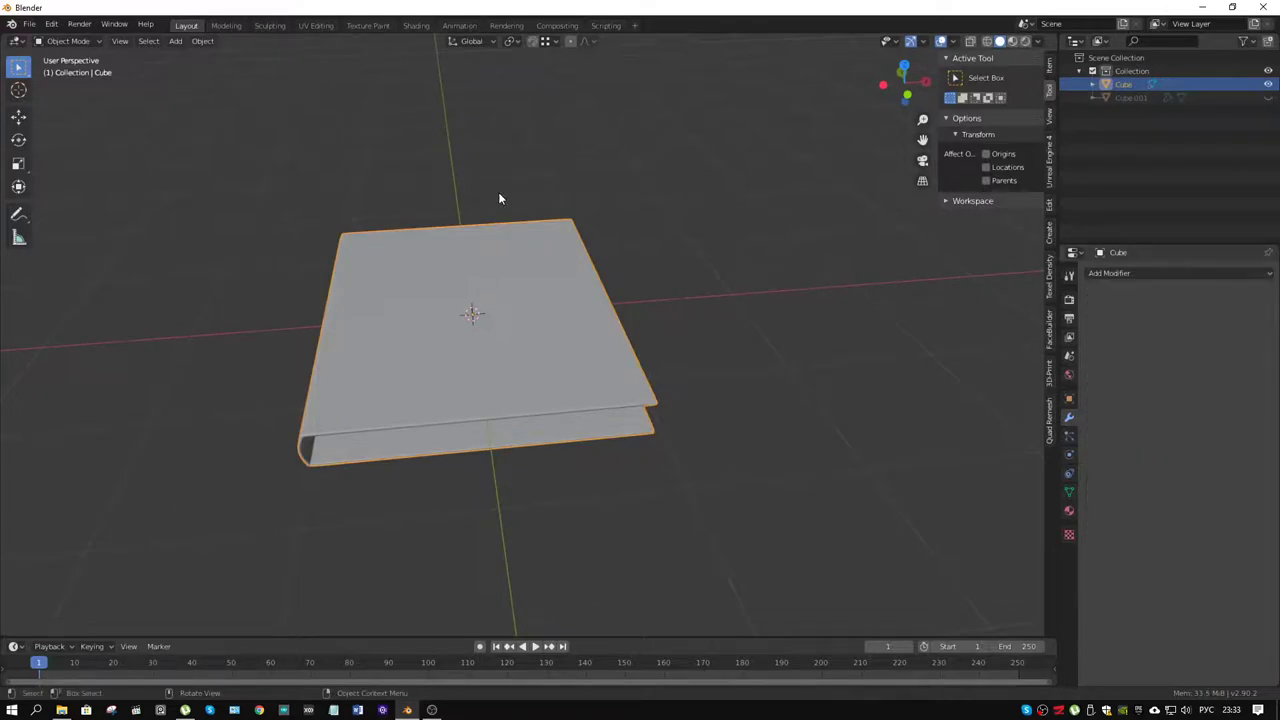
- Switch to the Sculpting workspace, check the cover's mesh density in wireframe, return to solid shading and hide the sidebar
left_click(271, 26)
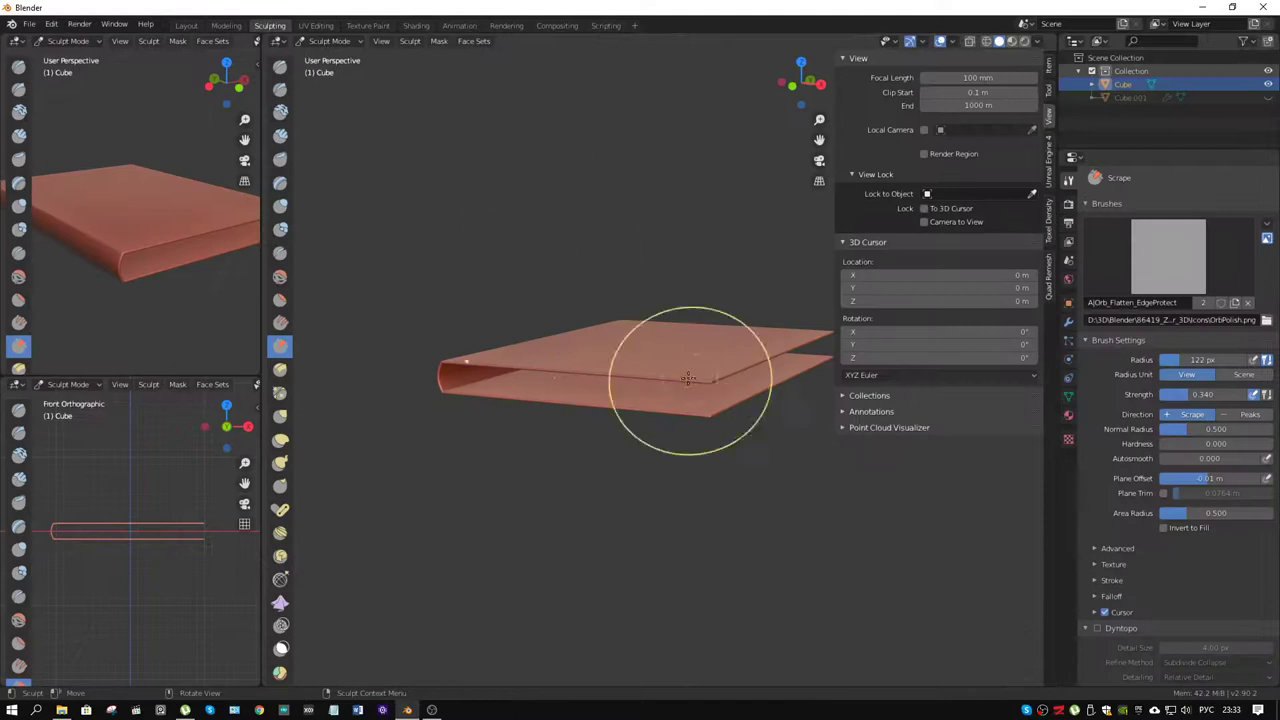
mouse_move(689, 383)
middle_mouse_down()
mouse_move(730, 422)
mouse_move(590, 352)
mouse_move(540, 375)
middle_mouse_up()
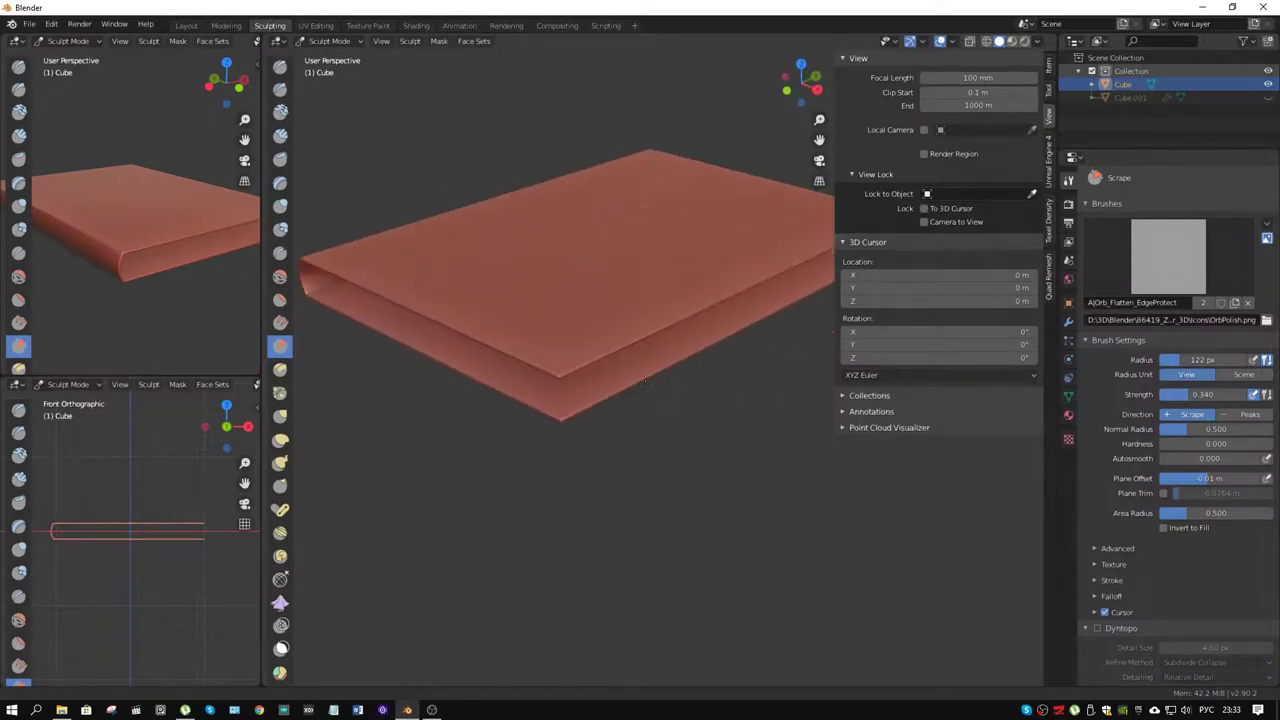
scroll(652, 386, "up", 3)
middle_click_drag(652, 386, 586, 371)
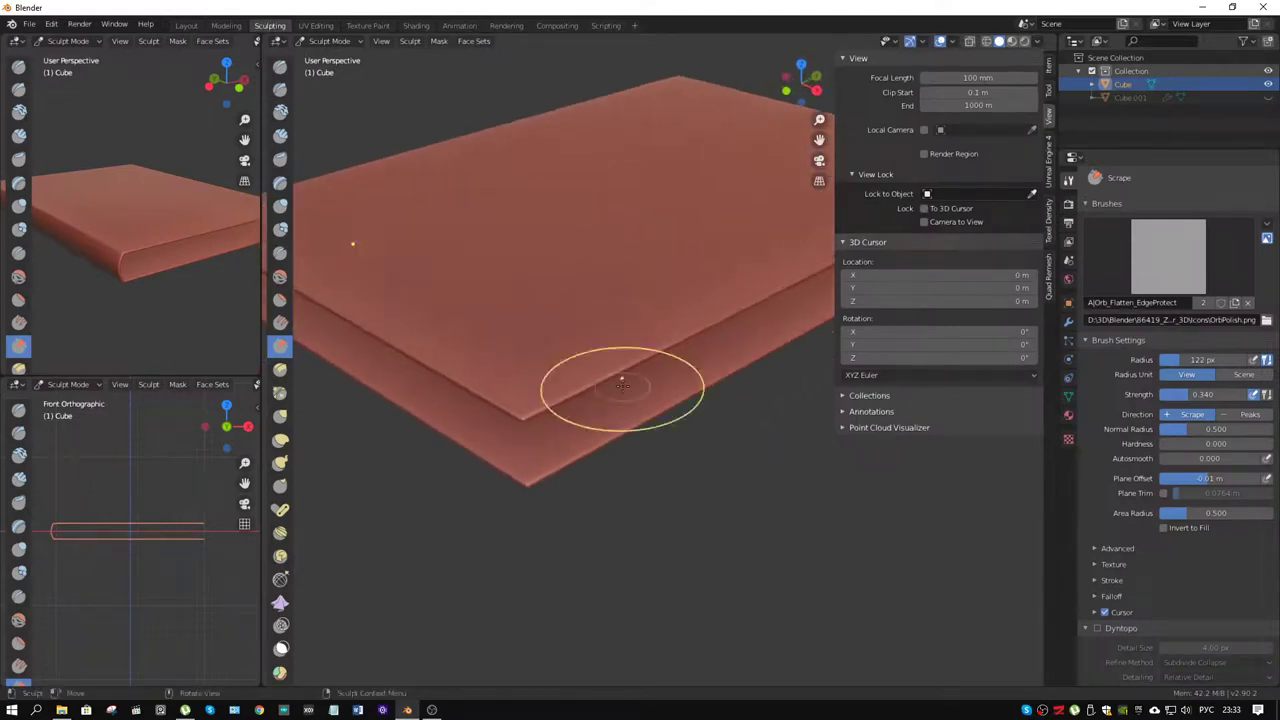
left_click(987, 42)
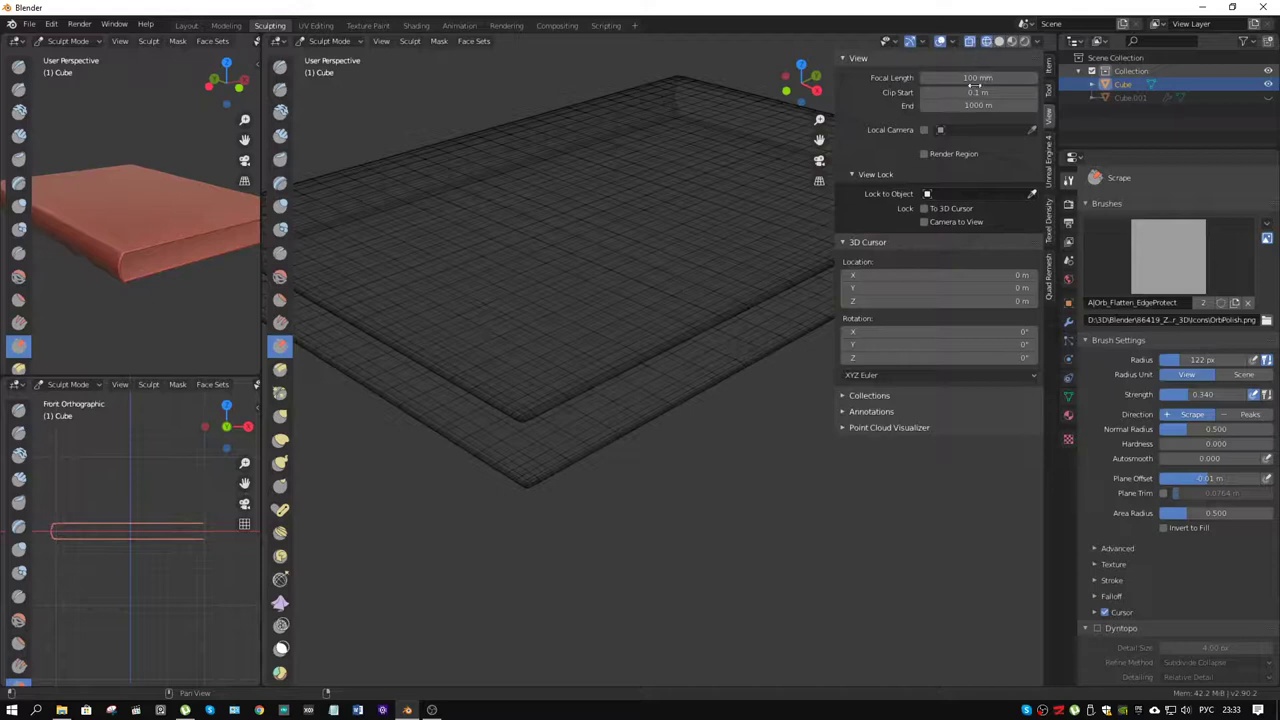
left_click(998, 42)
key("n")
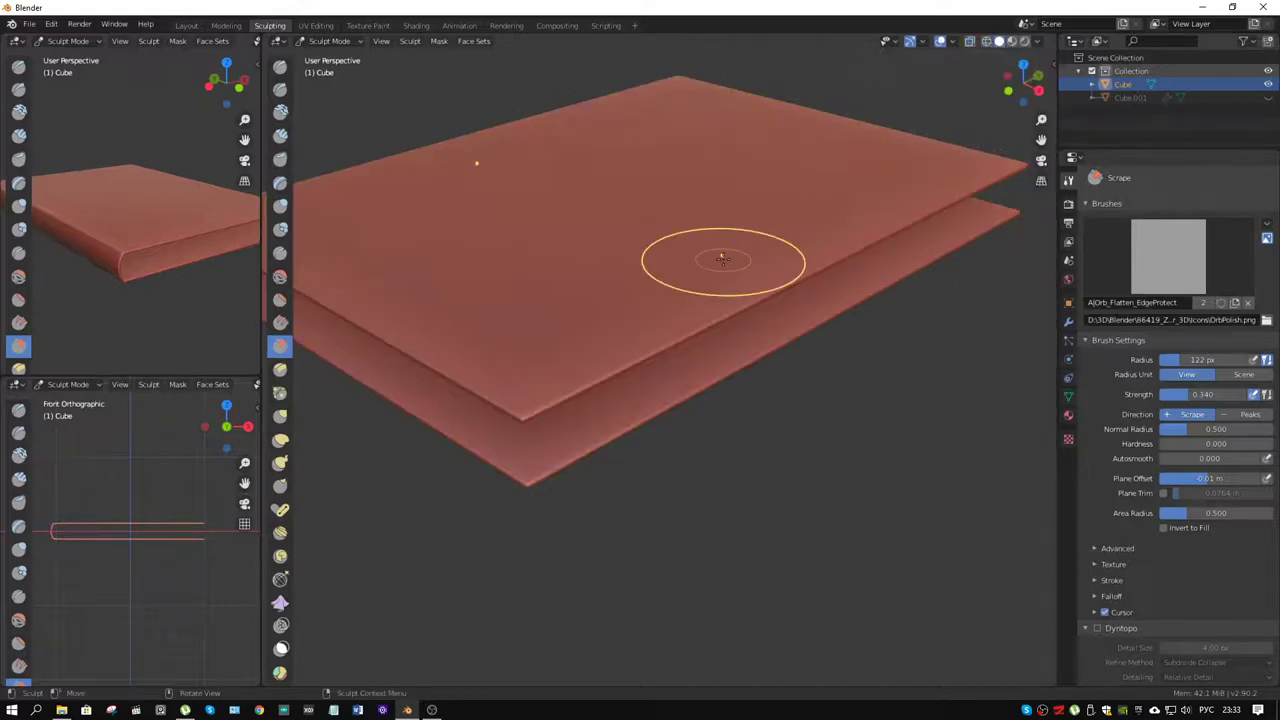
- Turn off X mirror symmetry for sculpting
mouse_move(720, 257)
middle_mouse_down()
mouse_move(586, 363)
mouse_move(640, 356)
mouse_move(660, 372)
middle_mouse_up()
scroll(1146, 613, "down", 6)
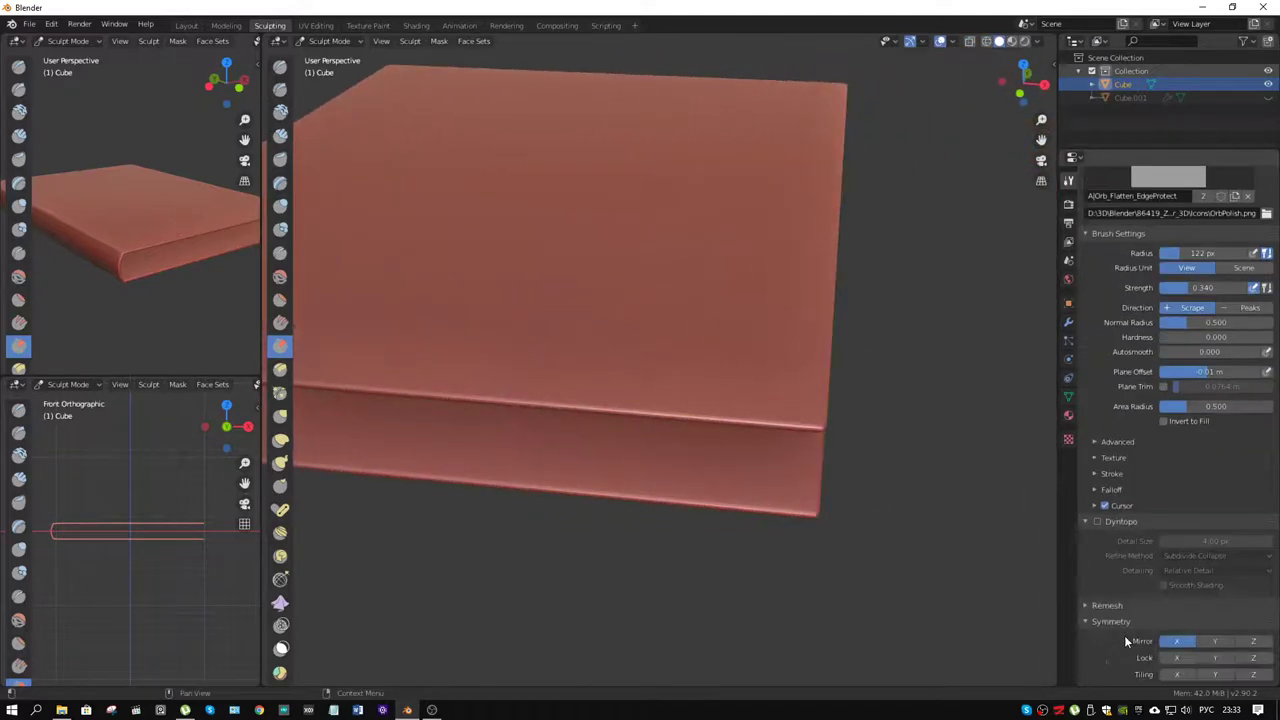
left_click(1180, 510)
middle_click_drag(786, 370, 714, 366)
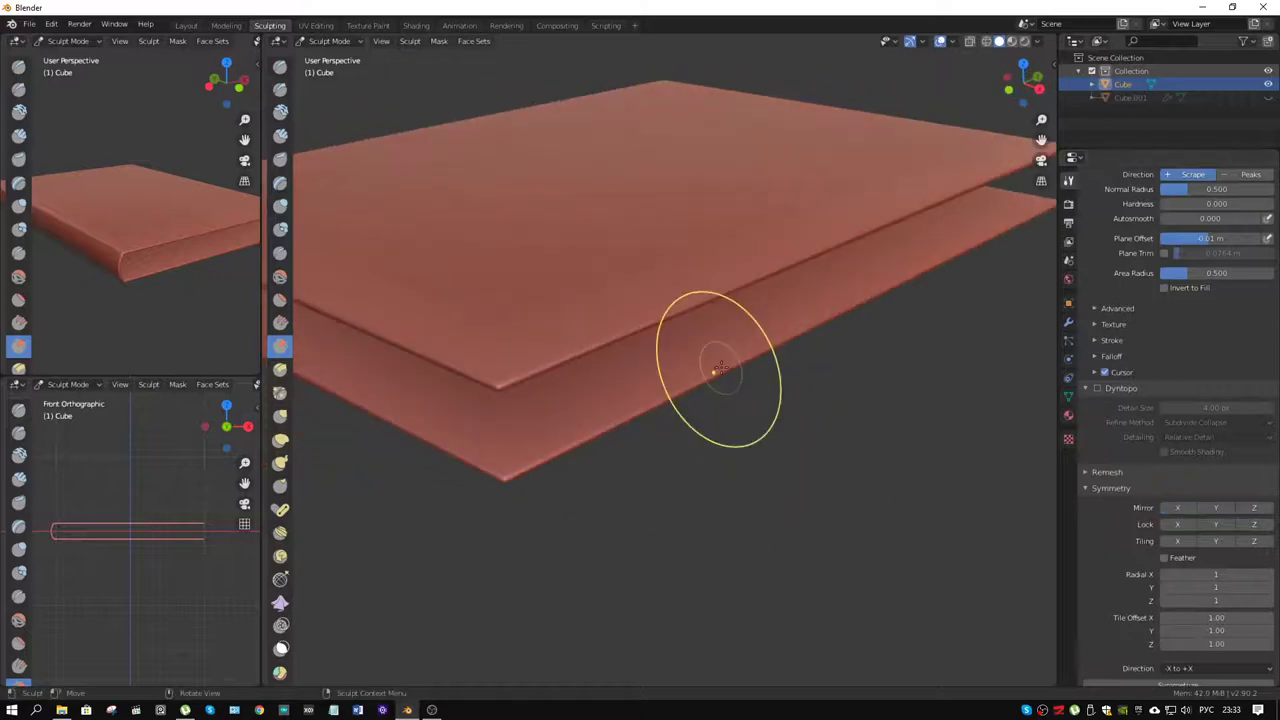
- Nudge the top cover's near outer corner slightly with the Grab brush
key("g")
middle_click_drag(543, 354, 576, 302)
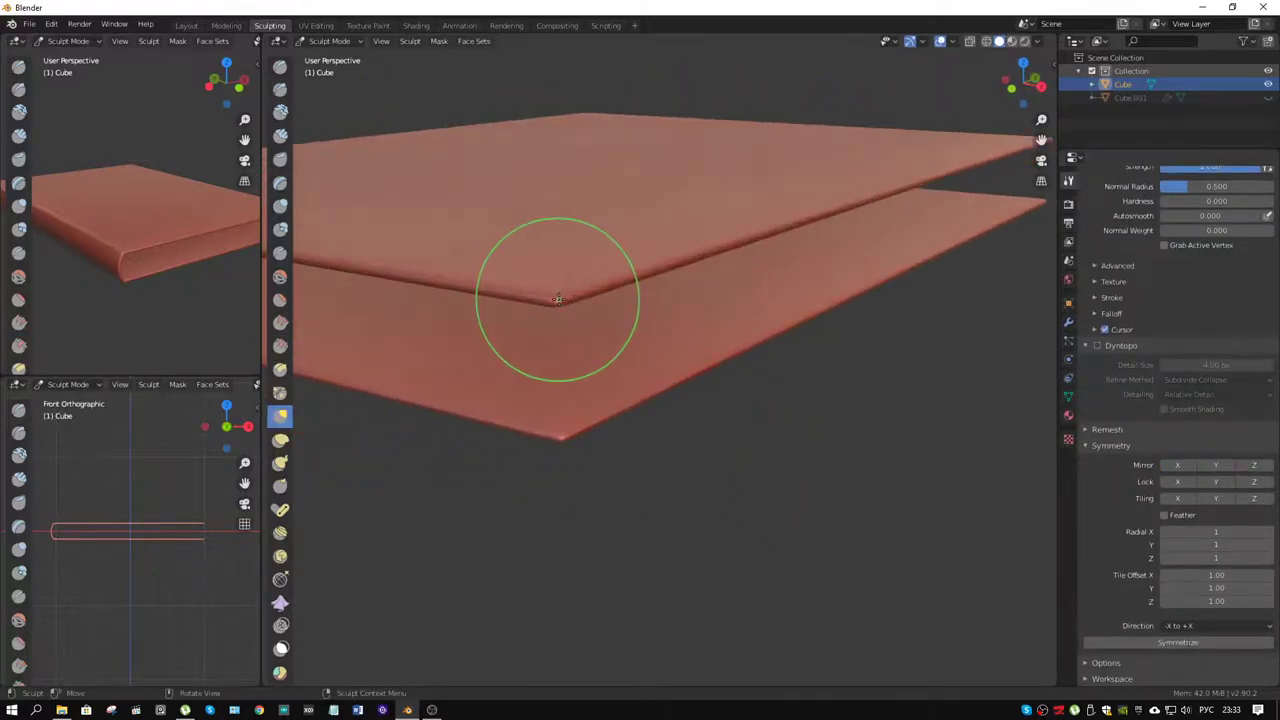
left_click_drag(558, 299, 558, 301)
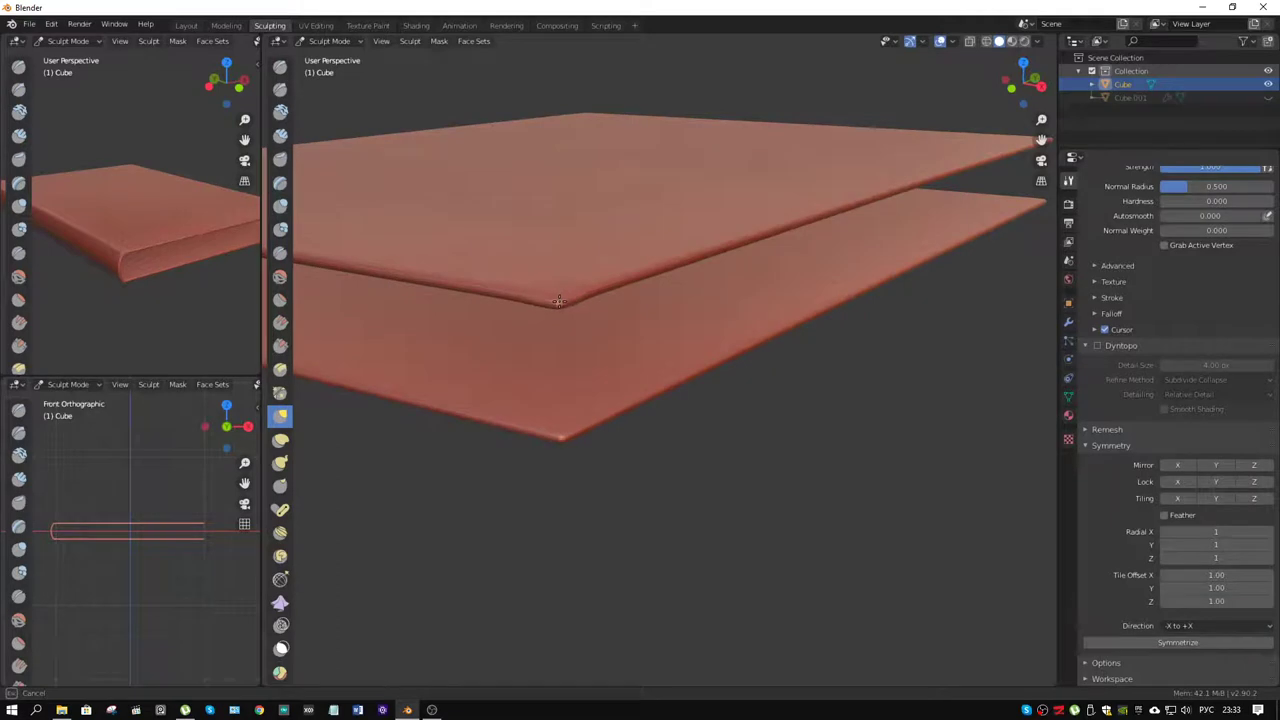
middle_click_drag(617, 294, 654, 286)
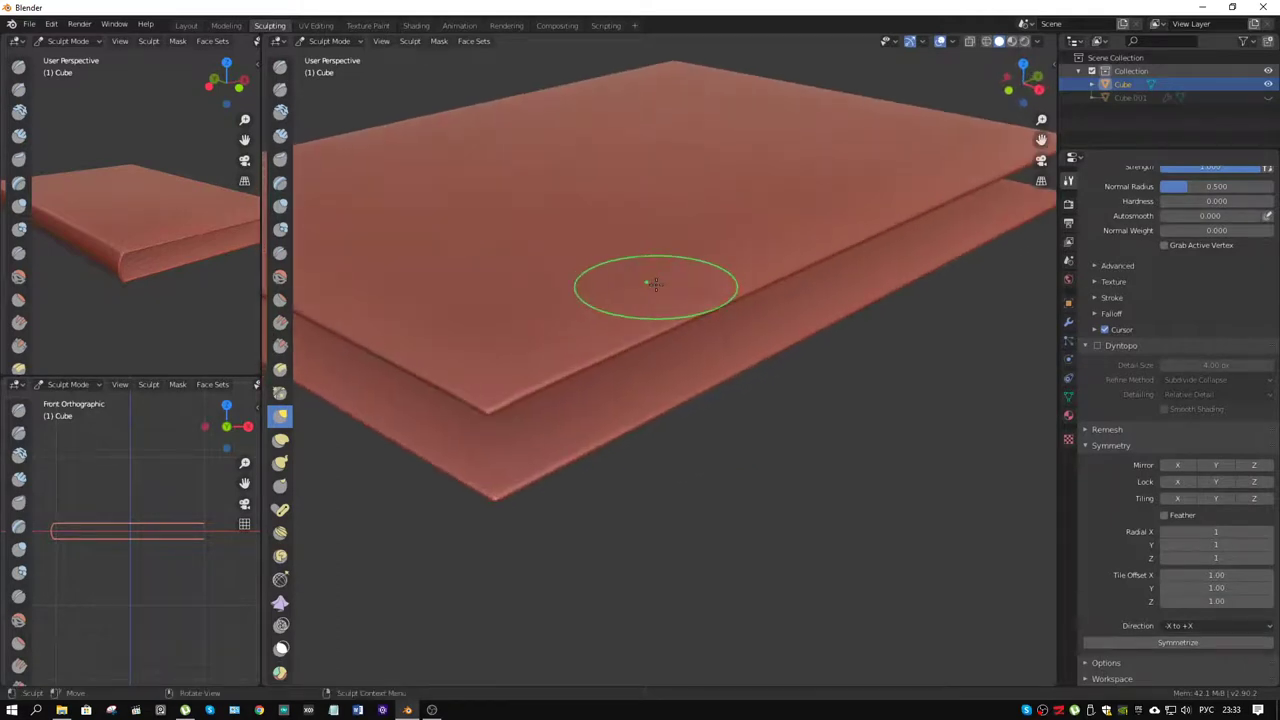
- Lower the Grab brush strength to 0.236, adjust its radius and nudge the top cover's far outer corner
key("shift+f")
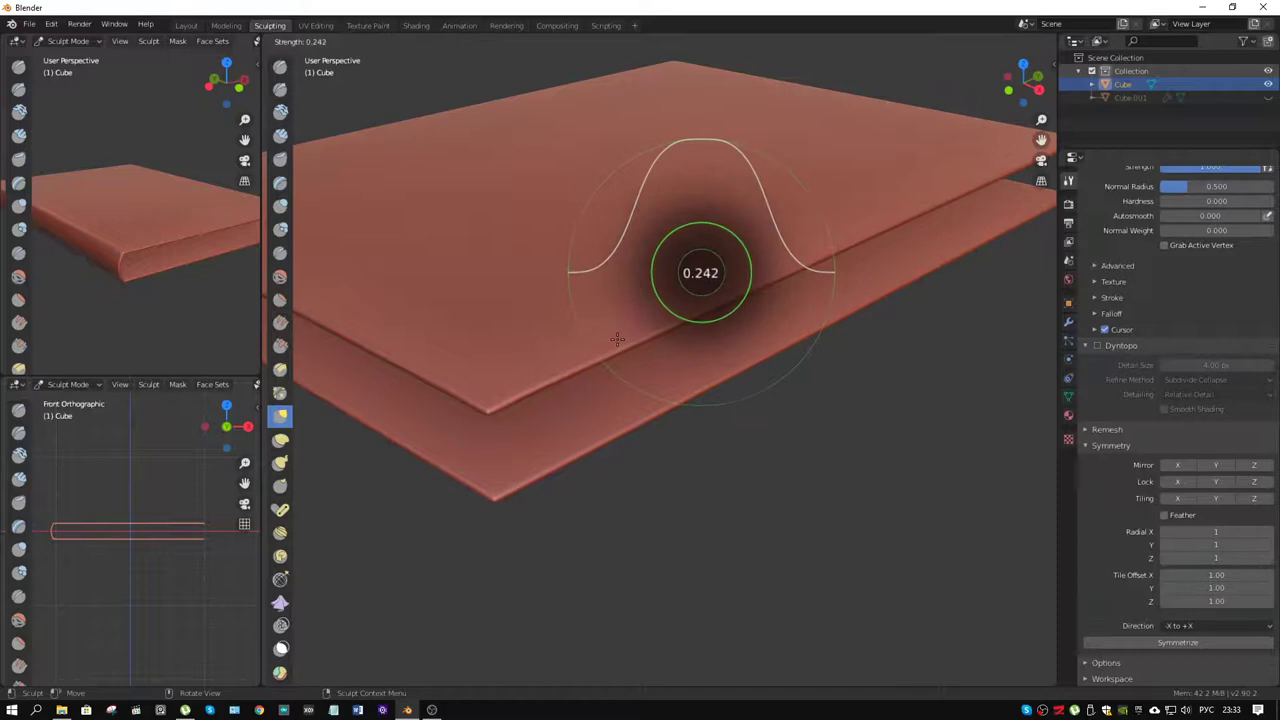
left_click(657, 285)
mouse_move(657, 285)
middle_mouse_down()
mouse_move(691, 226)
mouse_move(749, 240)
mouse_move(746, 270)
middle_mouse_up()
key("f")
left_click(754, 247)
left_click_drag(992, 200, 988, 200)
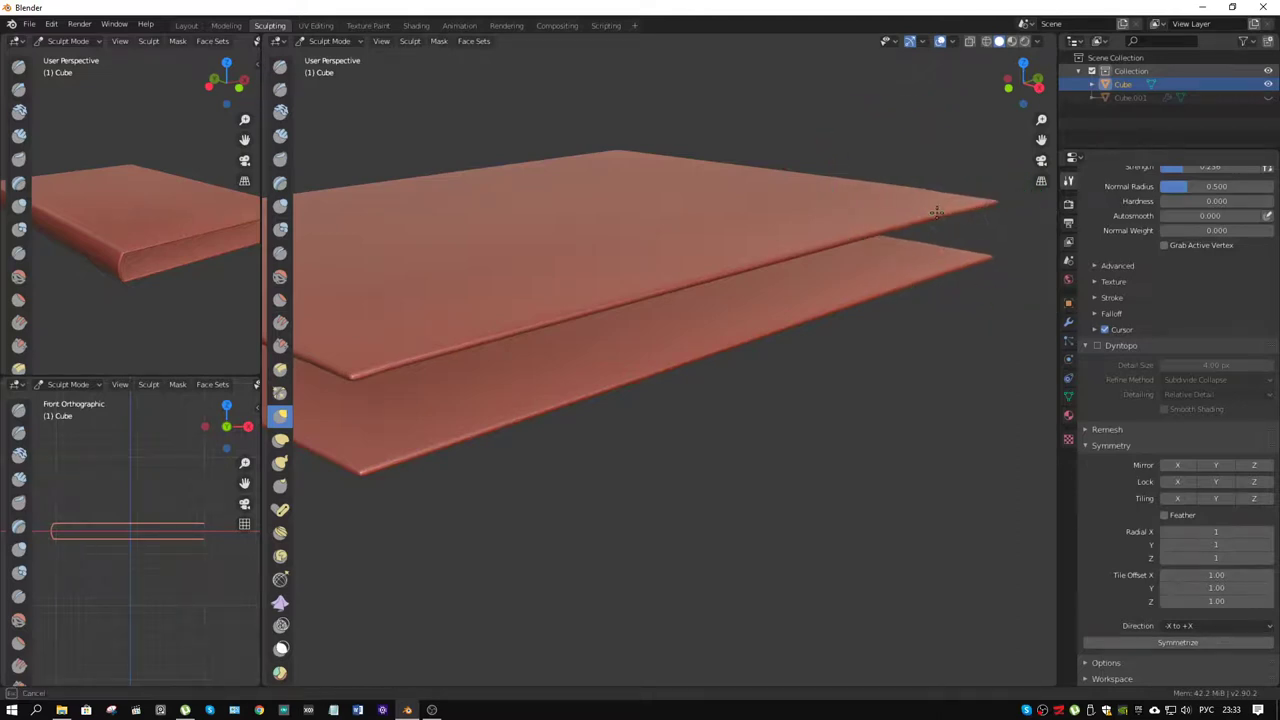
- Pull the bottom cover's near corner and edge, and the top cover's edge, slightly out of line with the Grab brush
mouse_move(914, 218)
middle_mouse_down()
mouse_move(838, 260)
mouse_move(810, 254)
middle_mouse_up()
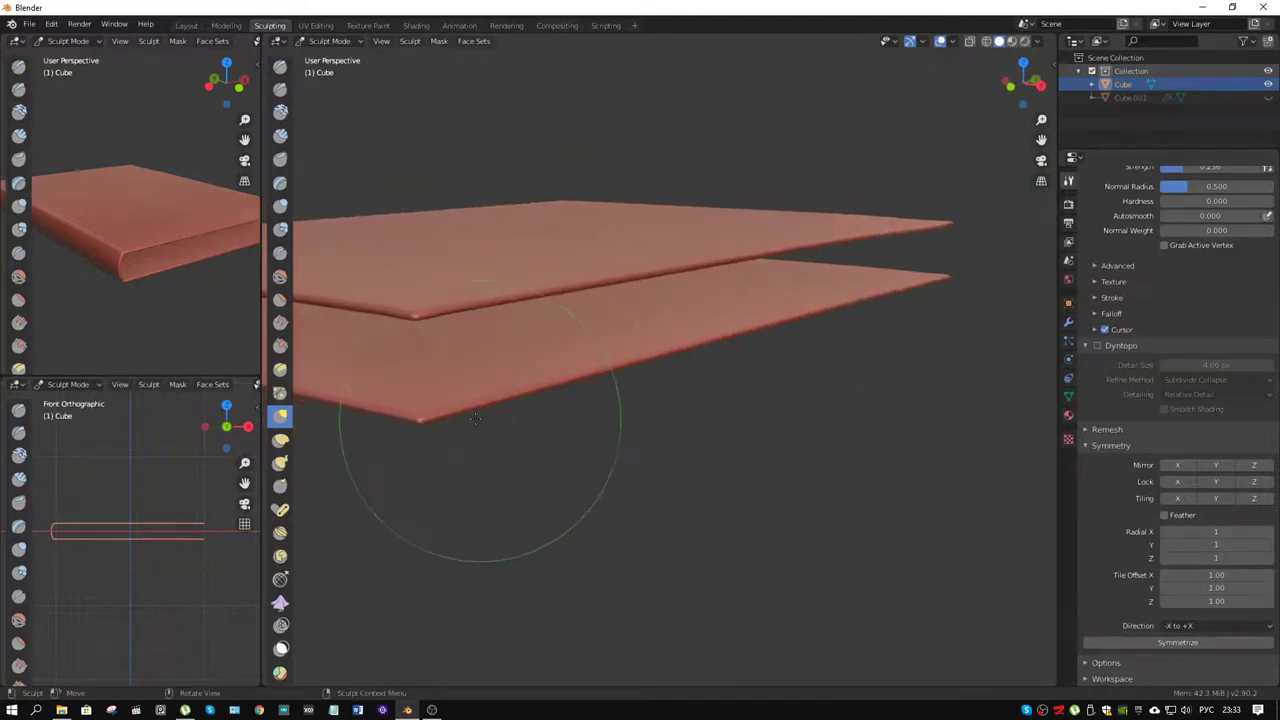
left_click_drag(418, 420, 441, 416)
left_click_drag(562, 383, 566, 379)
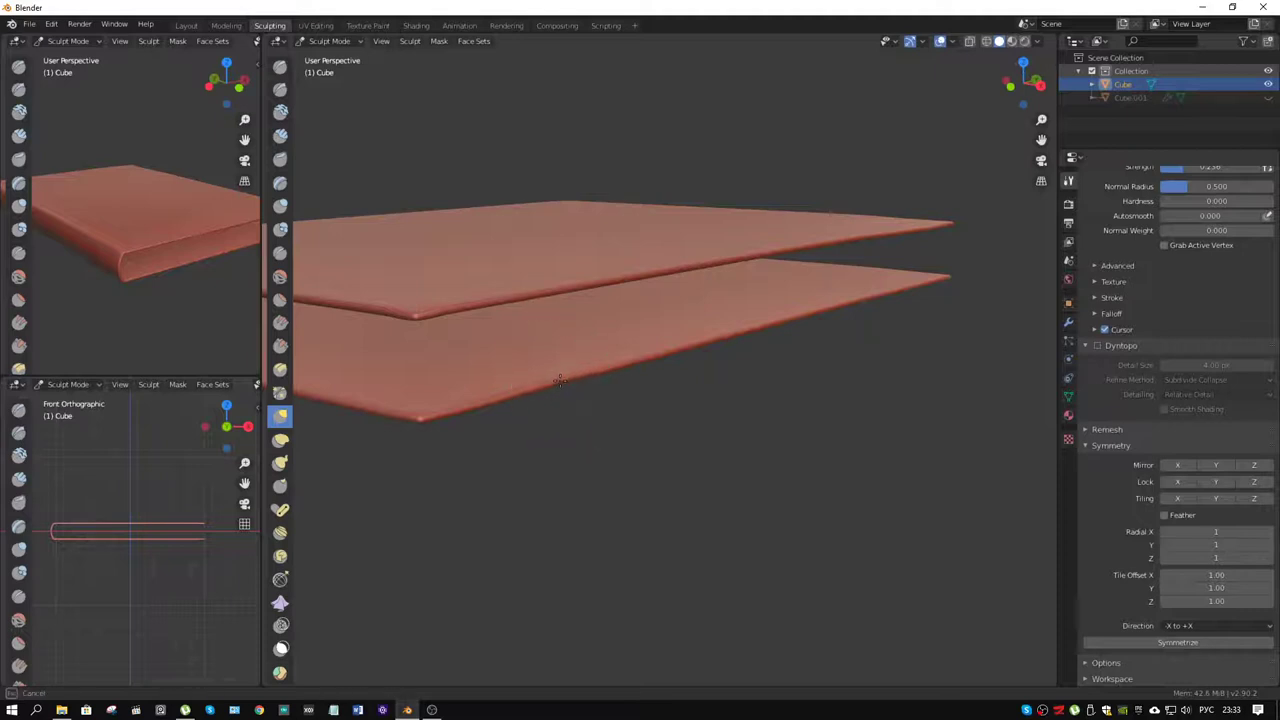
left_click_drag(595, 277, 586, 286)
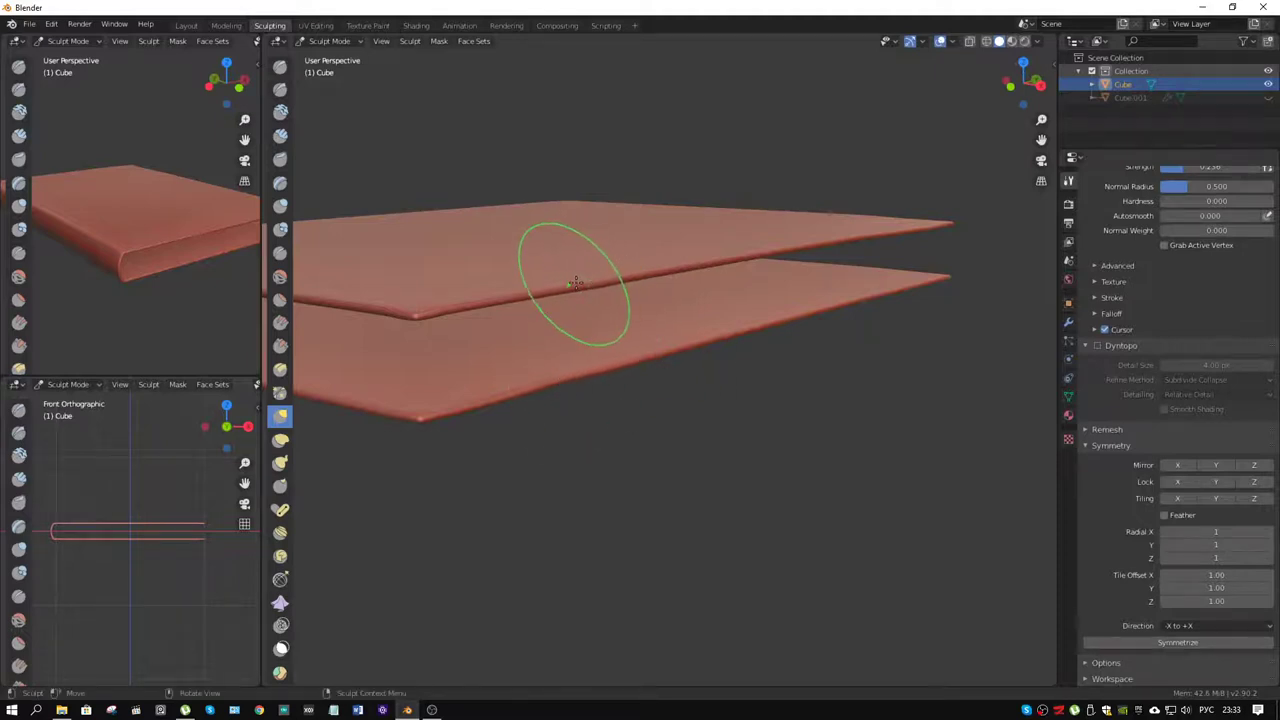
right_click(792, 240)
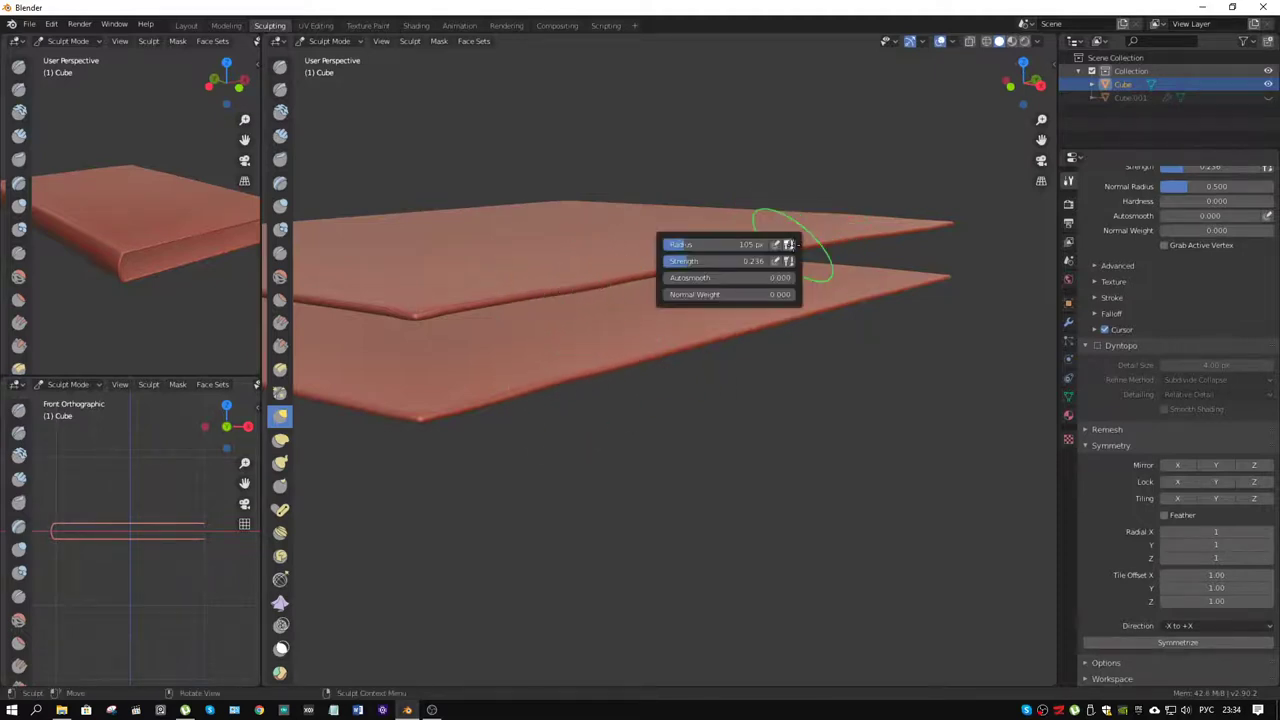
left_click(808, 240)
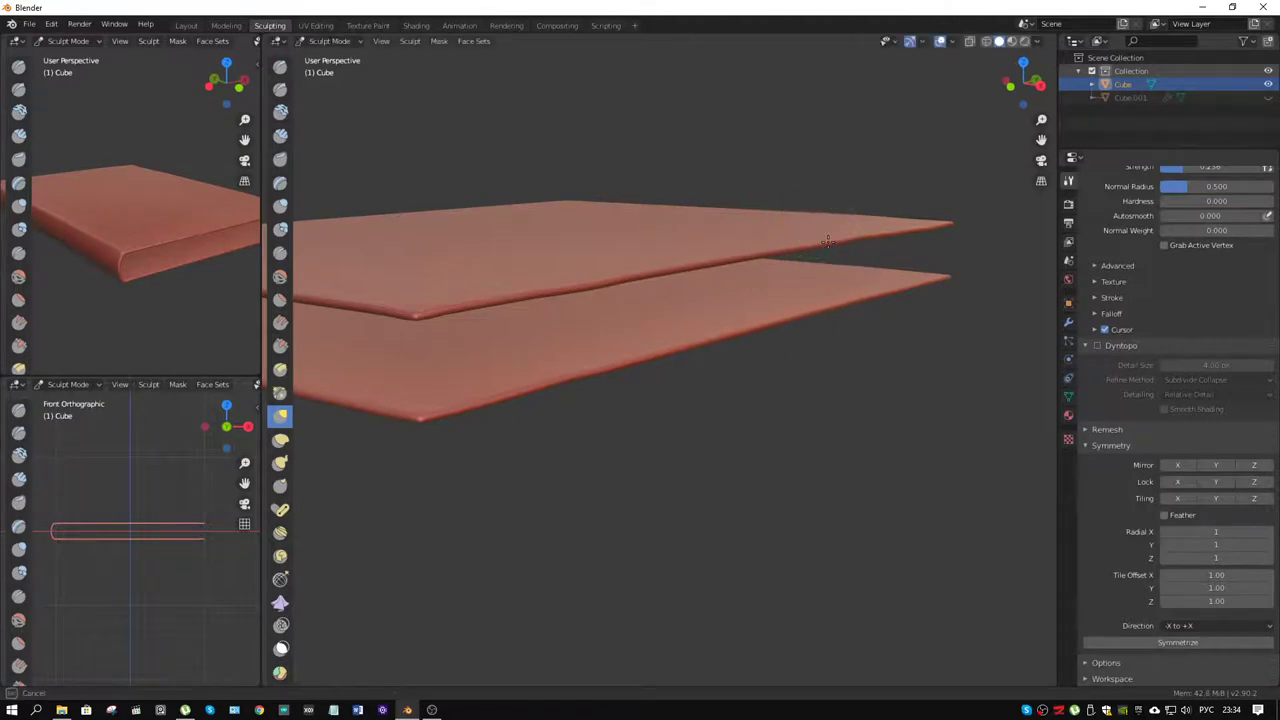
- Resize the Grab brush and gently warp the top cover's flat surface
mouse_move(827, 240)
middle_mouse_down()
mouse_move(783, 323)
mouse_move(654, 331)
mouse_move(591, 380)
mouse_move(801, 355)
mouse_move(637, 343)
mouse_move(786, 294)
mouse_move(806, 271)
middle_mouse_up()
key("f")
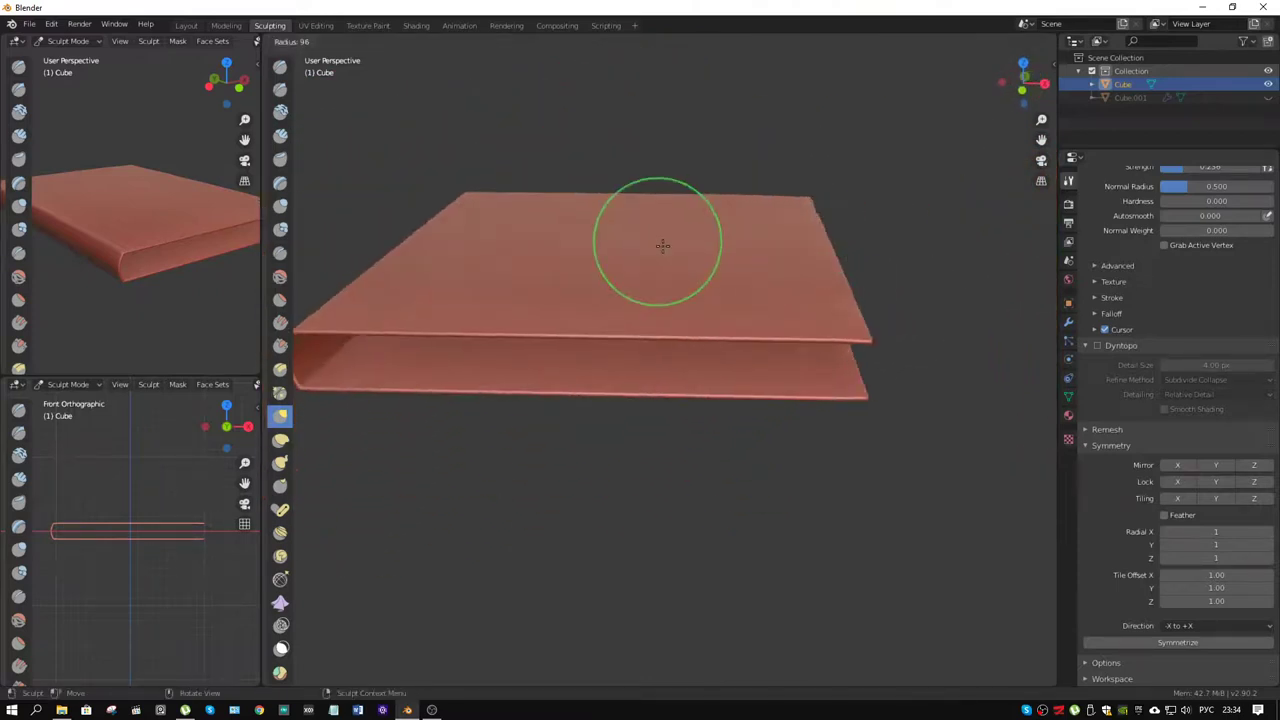
left_click(751, 291)
left_click_drag(726, 250, 725, 253)
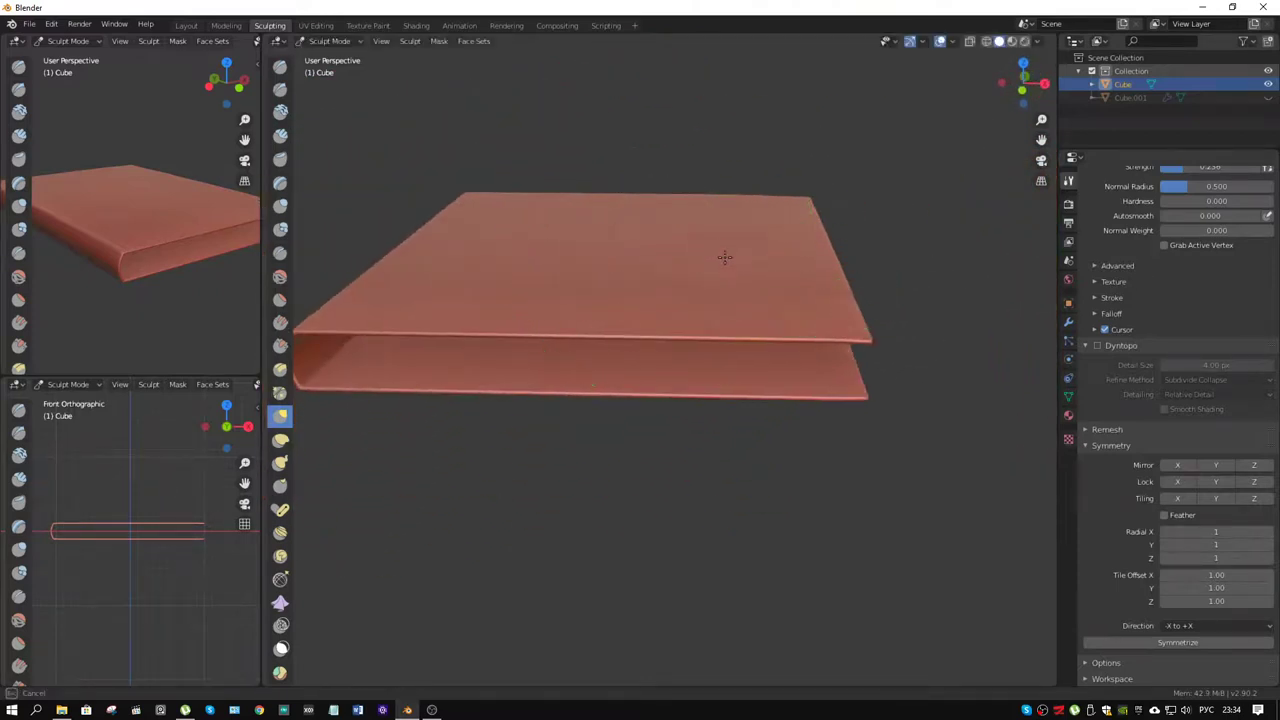
- Add slight Grab deformations to the spine side and along the top cover's edge
middle_click_drag(437, 285, 505, 287)
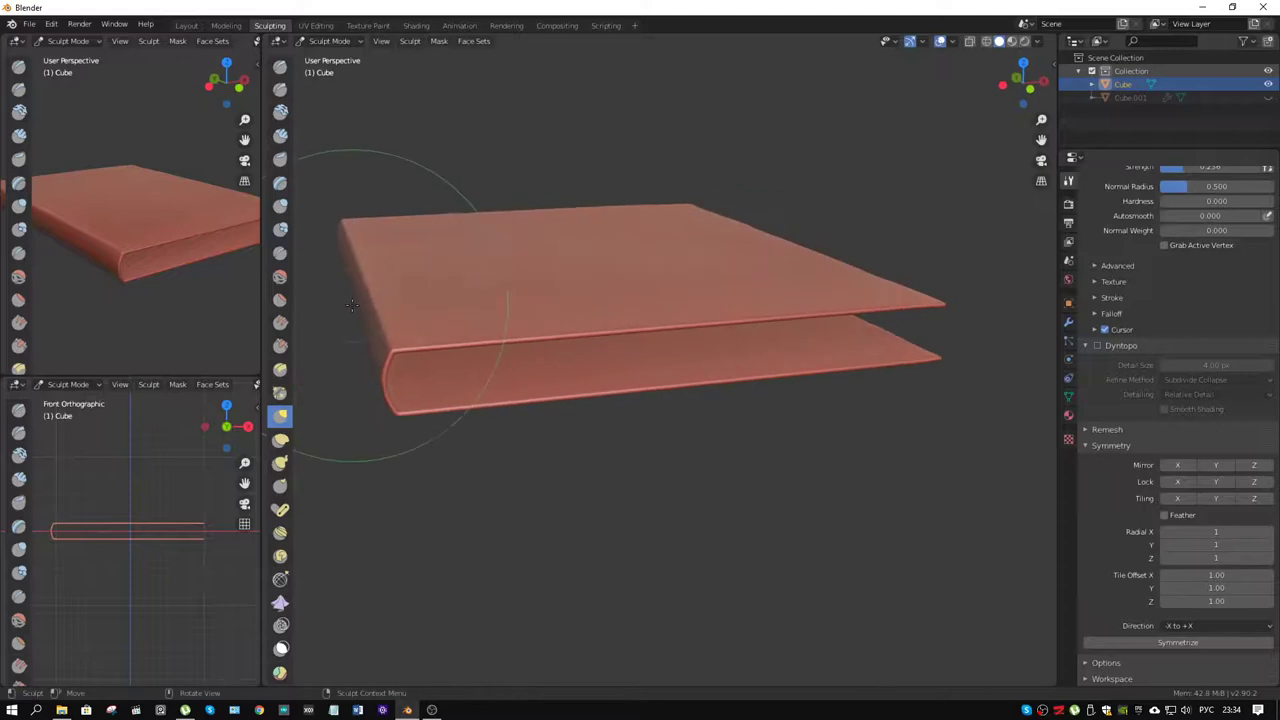
left_click_drag(374, 300, 378, 302)
middle_click_drag(378, 302, 450, 292)
left_click_drag(584, 295, 586, 296)
left_click_drag(731, 292, 731, 290)
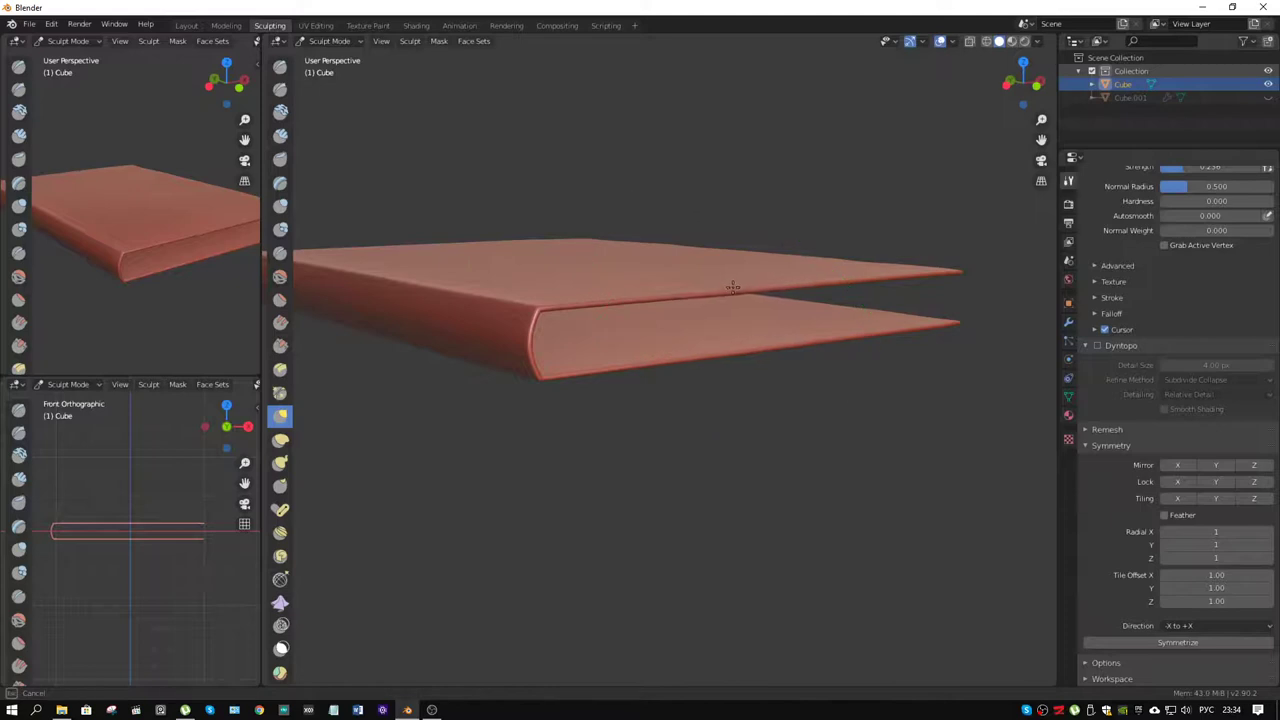
- Orbit to the opposite end of the book and nudge the top cover's corner at the spine
mouse_move(733, 288)
middle_mouse_down()
mouse_move(610, 260)
mouse_move(754, 257)
mouse_move(740, 298)
mouse_move(771, 329)
mouse_move(809, 323)
middle_mouse_up()
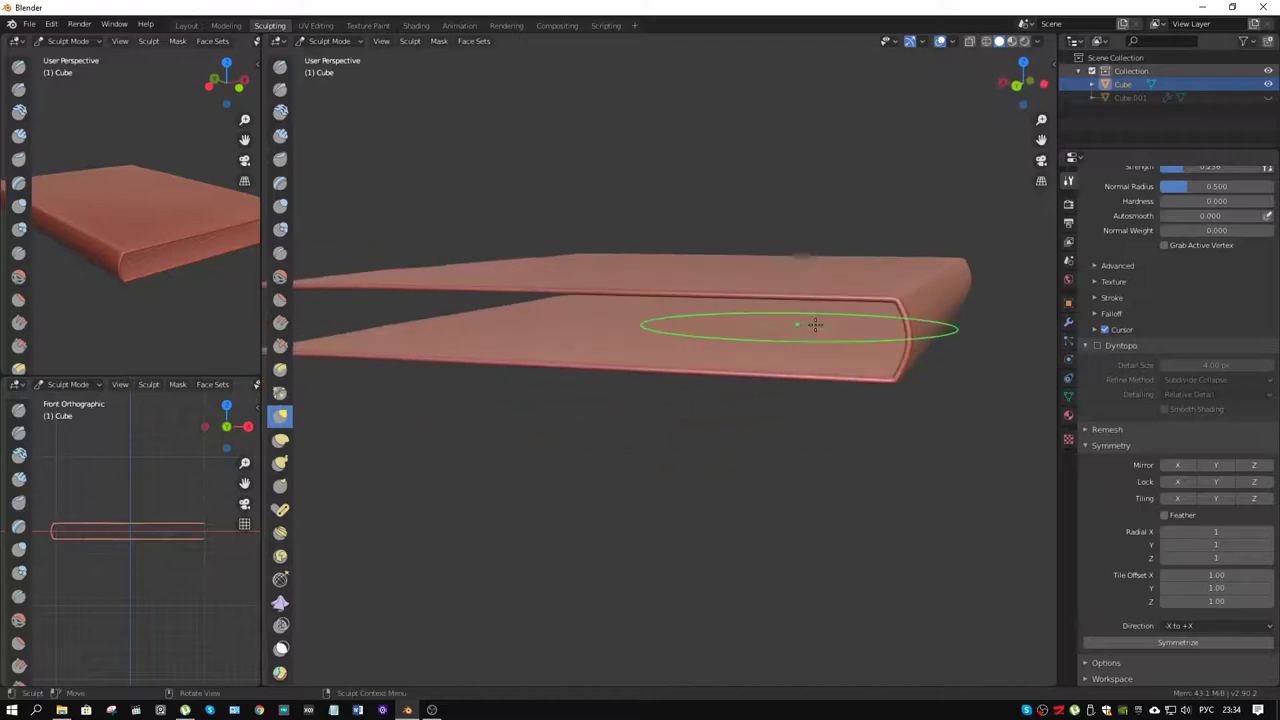
middle_click_drag(893, 300, 893, 303)
left_click_drag(894, 298, 894, 298)
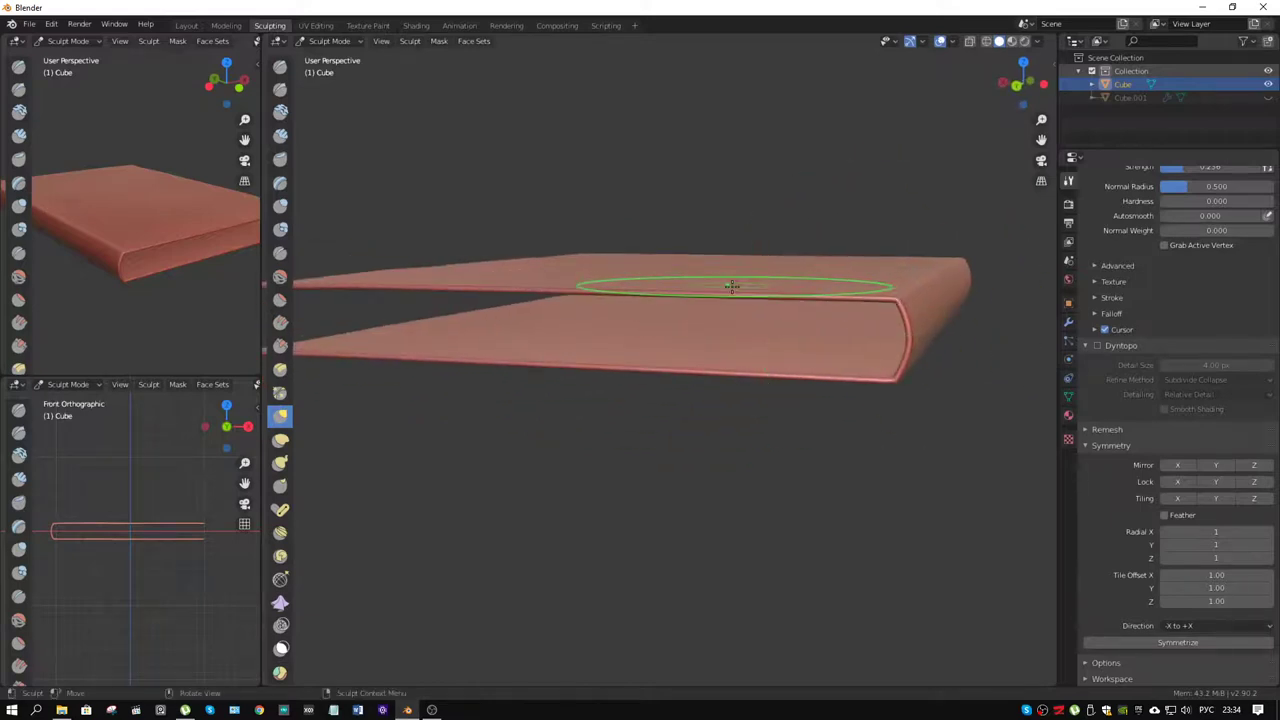
- Make small Grab deformations along the top and bottom covers' end edges near the spine and on the spine itself
left_click_drag(732, 286, 734, 287)
middle_click_drag(853, 383, 859, 374)
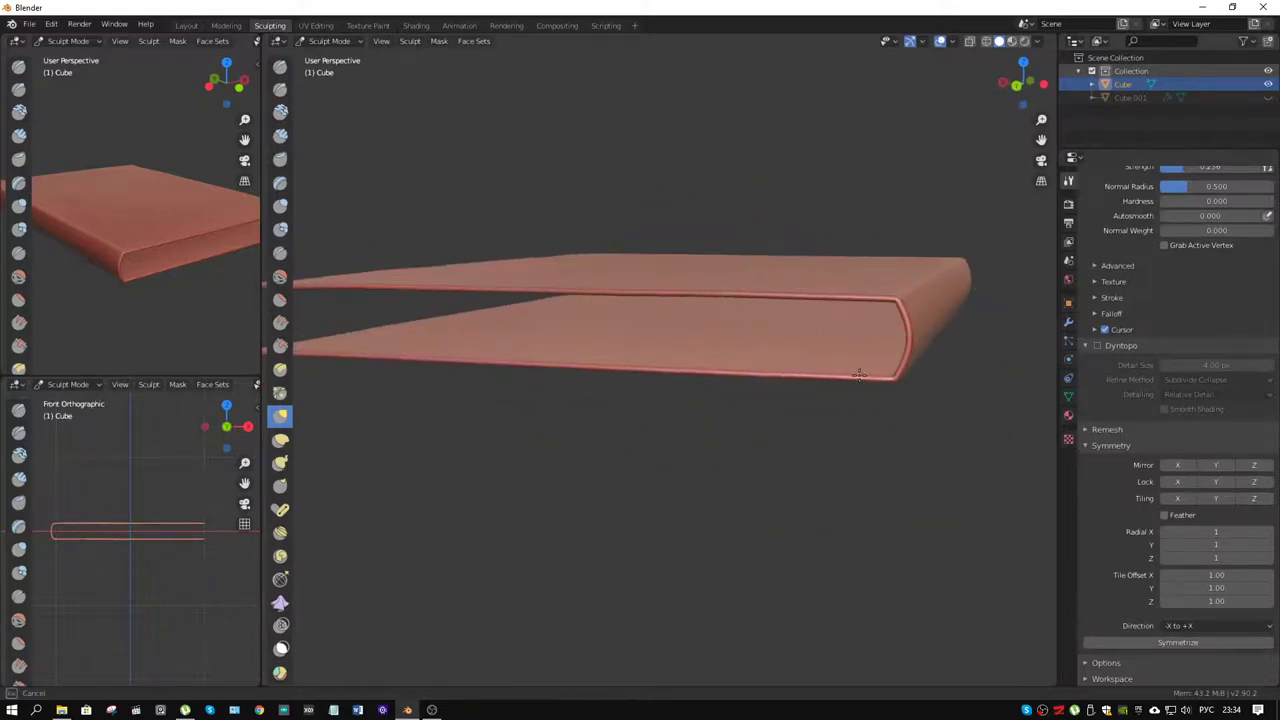
left_click_drag(855, 380, 856, 380)
left_click_drag(935, 327, 911, 339)
left_click_drag(963, 295, 959, 290)
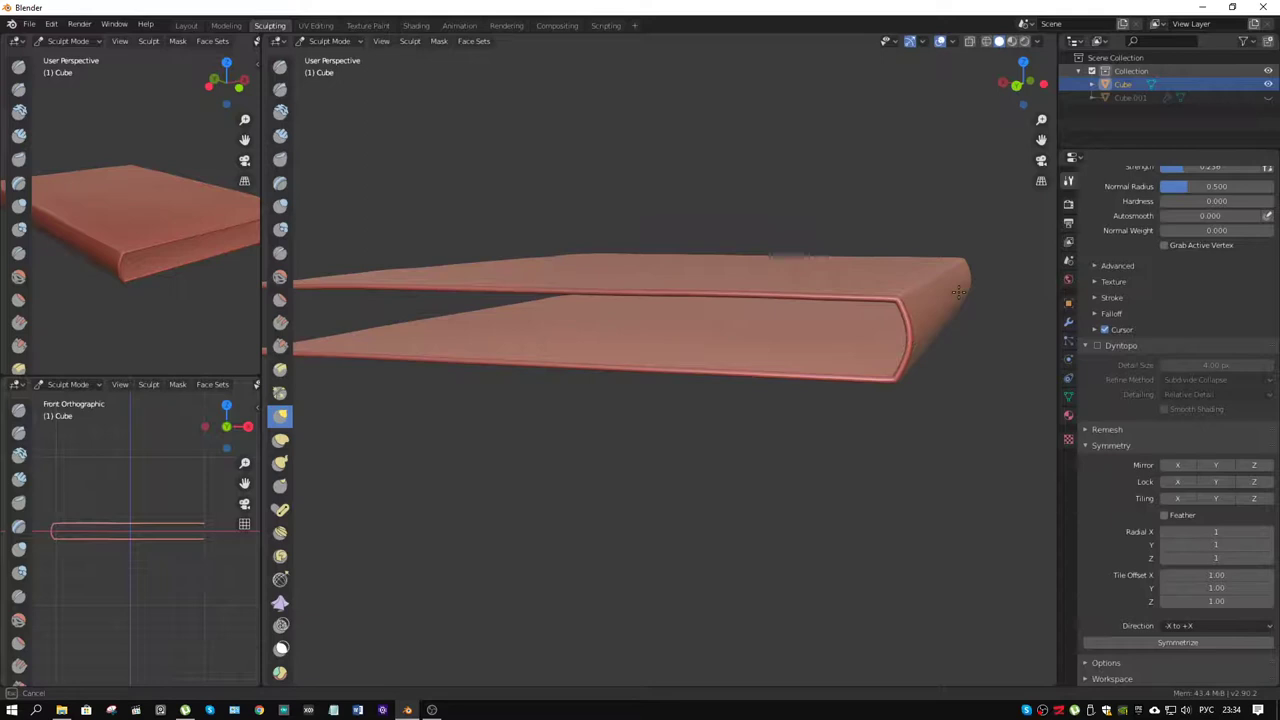
- Nudge the top cover's open-side corner and adjoining edge slightly out of line with the Grab brush
mouse_move(958, 290)
middle_mouse_down()
mouse_move(942, 278)
mouse_move(615, 316)
mouse_move(700, 314)
middle_mouse_up()
left_click_drag(700, 314, 694, 308)
left_click_drag(858, 286, 861, 290)
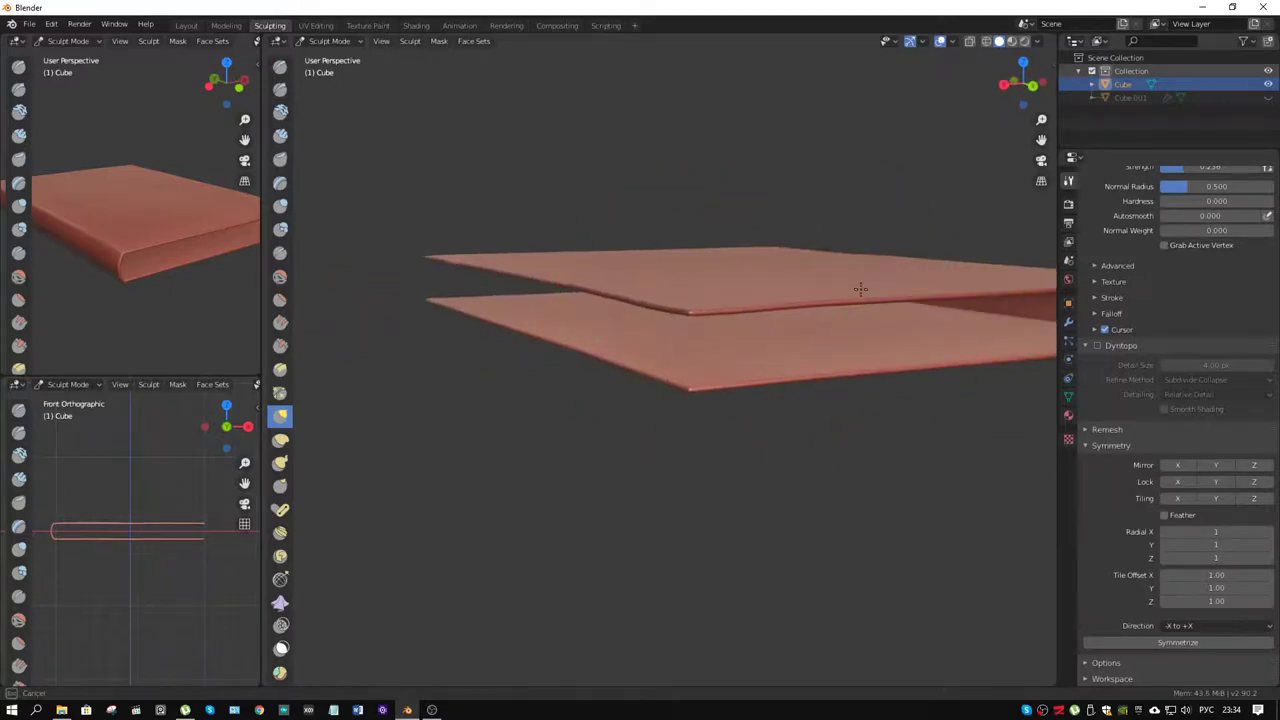
- Resize the Grab brush and slightly bend the top cover's two opposite end edges
mouse_move(863, 284)
middle_mouse_down()
mouse_move(834, 289)
mouse_move(763, 357)
mouse_move(591, 394)
mouse_move(537, 432)
mouse_move(503, 357)
mouse_move(634, 266)
mouse_move(533, 283)
mouse_move(677, 400)
middle_mouse_up()
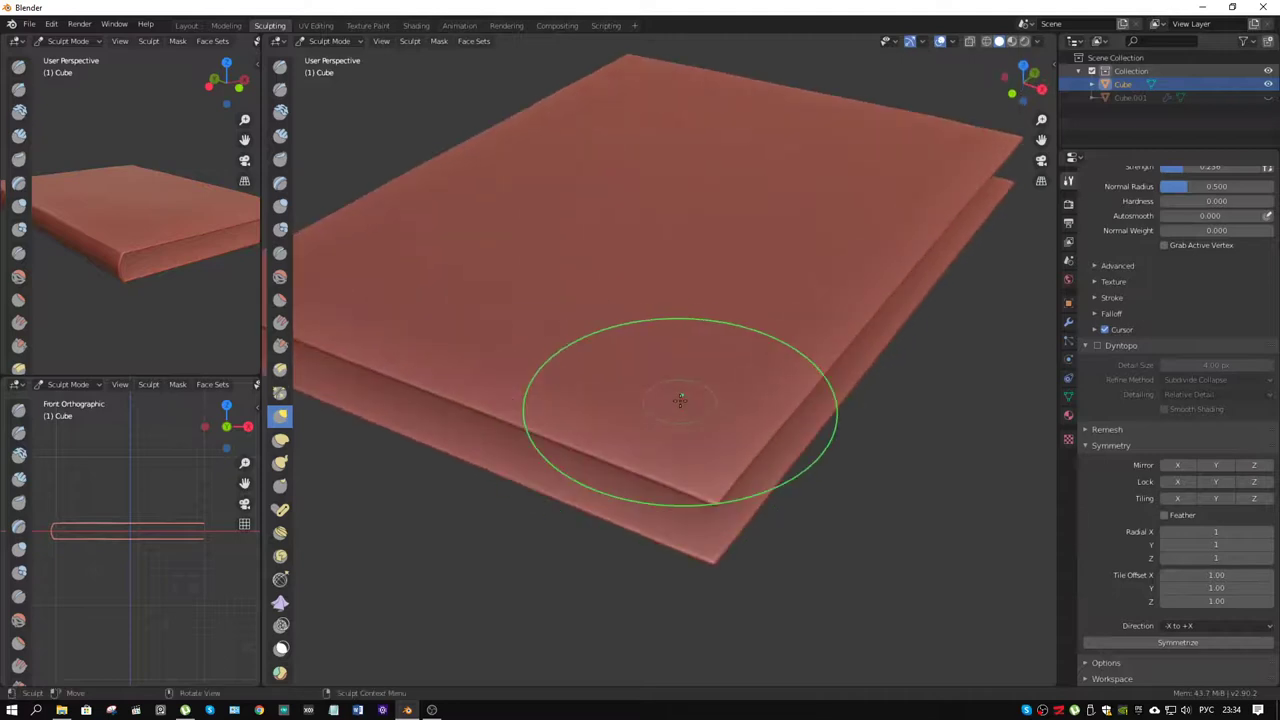
mouse_move(663, 457)
middle_mouse_down()
mouse_move(606, 486)
mouse_move(543, 486)
middle_mouse_up()
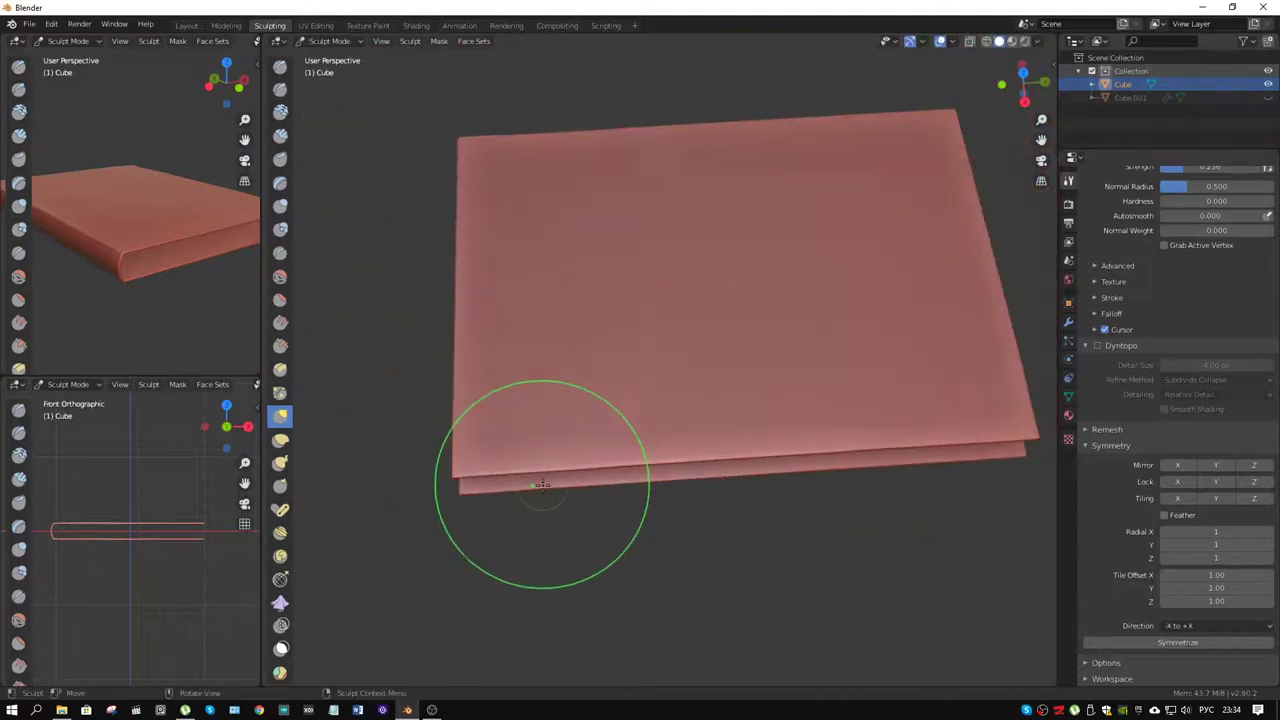
key("f")
left_click(642, 323)
left_click_drag(454, 325, 466, 325)
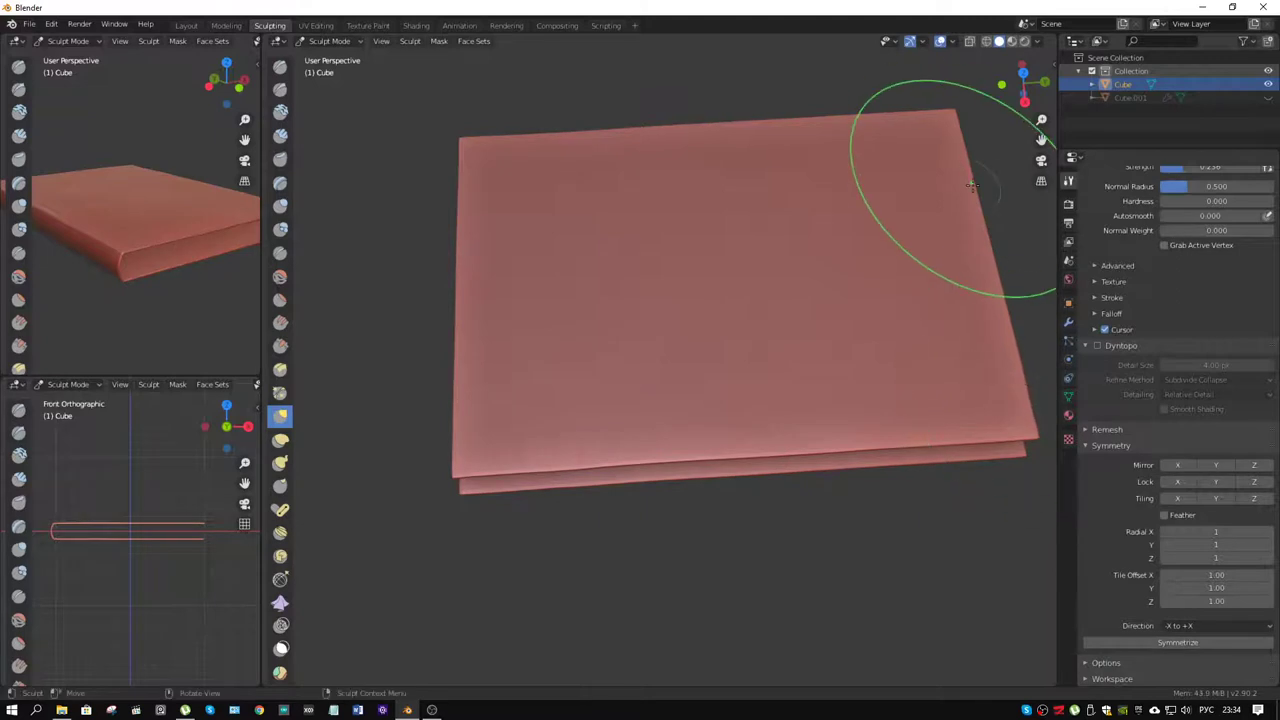
left_click_drag(970, 195, 984, 282)
- Enlarge the Grab brush and gently warp the spine's end and the inner face of the bottom cover
mouse_move(869, 266)
middle_mouse_down()
mouse_move(699, 296)
mouse_move(800, 316)
middle_mouse_up()
scroll(737, 291, "up", 2)
key("f")
left_click(1024, 296)
middle_click_drag(751, 351, 556, 291)
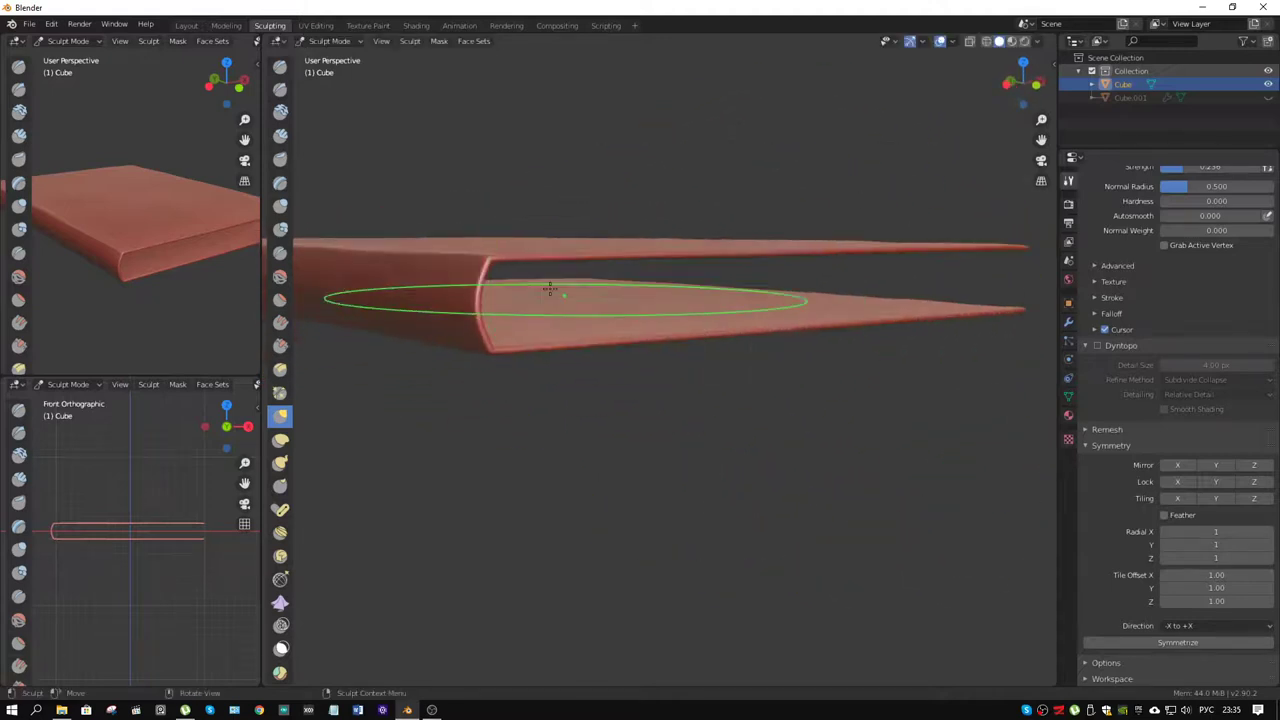
left_click_drag(450, 271, 496, 257)
middle_click_drag(496, 257, 529, 269)
mouse_move(697, 300)
left_mouse_down()
mouse_move(691, 310)
mouse_move(714, 286)
mouse_move(867, 259)
mouse_move(854, 268)
left_mouse_up()
- Shrink the Grab brush and add small dents to the top cover's edge near its open-side corner
mouse_move(846, 272)
middle_mouse_down()
mouse_move(762, 391)
mouse_move(762, 366)
middle_mouse_up()
scroll(762, 346, "down", 6)
middle_click_drag(727, 318, 711, 251)
scroll(711, 251, "up", 4)
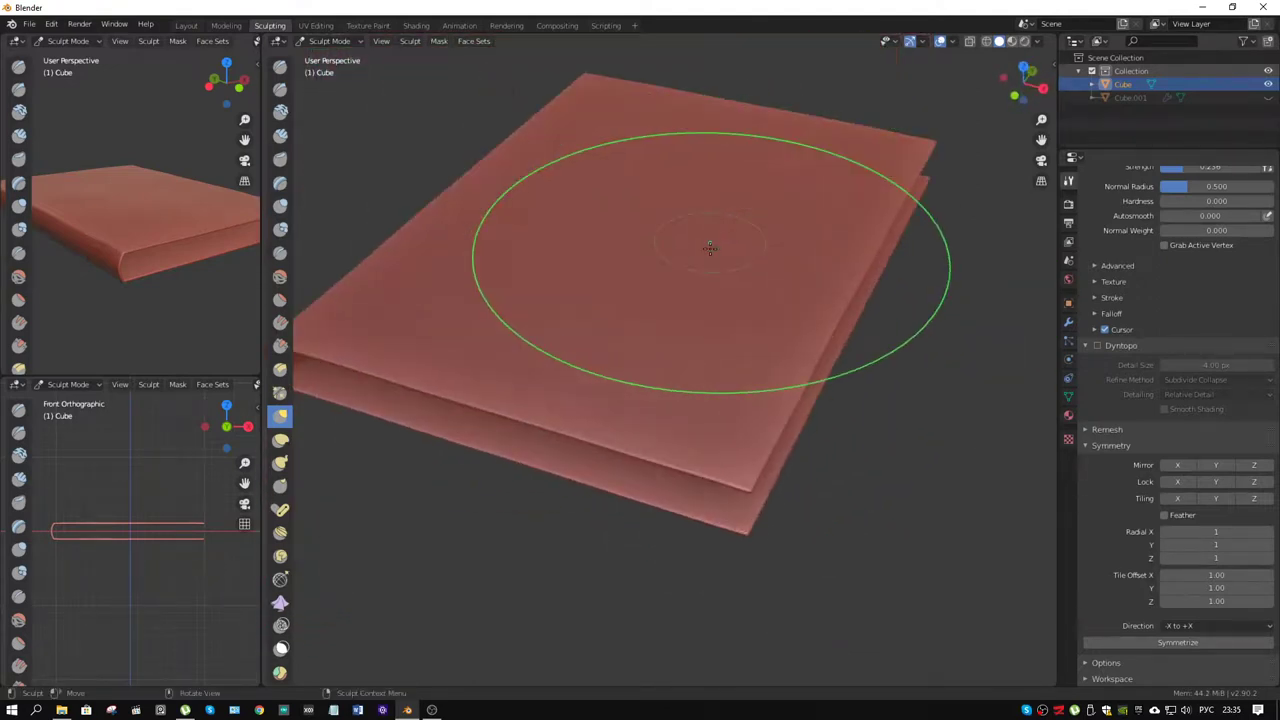
key("f")
left_click(569, 423)
scroll(650, 462, "up", 3)
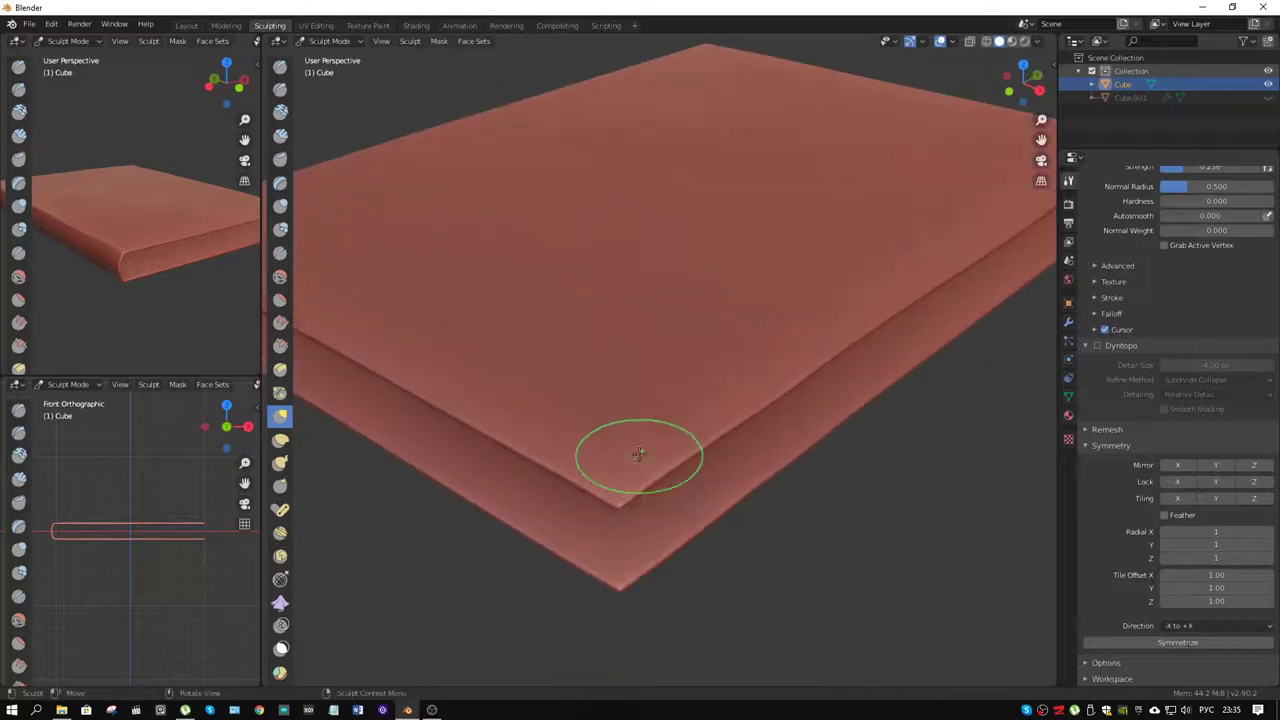
middle_click_drag(608, 491, 670, 440)
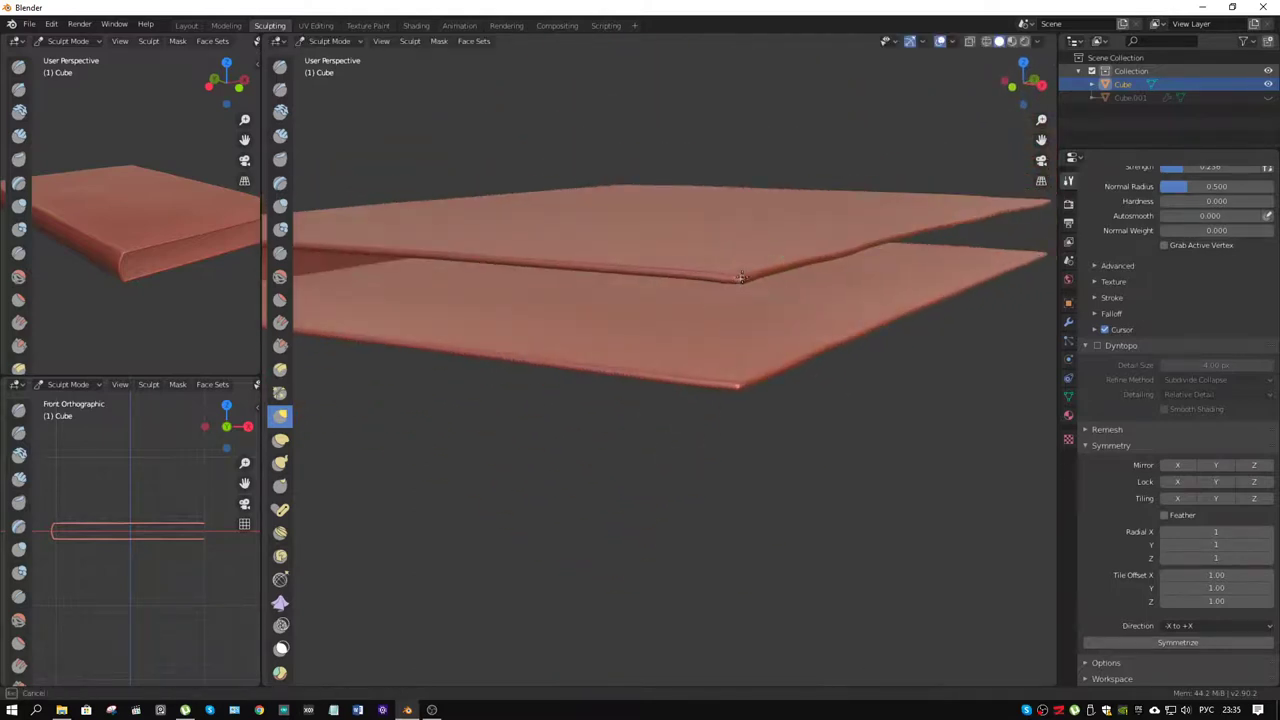
left_click_drag(687, 270, 689, 273)
left_click_drag(591, 265, 589, 272)
- Slightly deform both covers' open-side corners and the edges beside them with Grab strokes
mouse_move(602, 366)
middle_mouse_down()
mouse_move(671, 349)
mouse_move(586, 354)
mouse_move(610, 370)
mouse_move(600, 382)
mouse_move(622, 371)
middle_mouse_up()
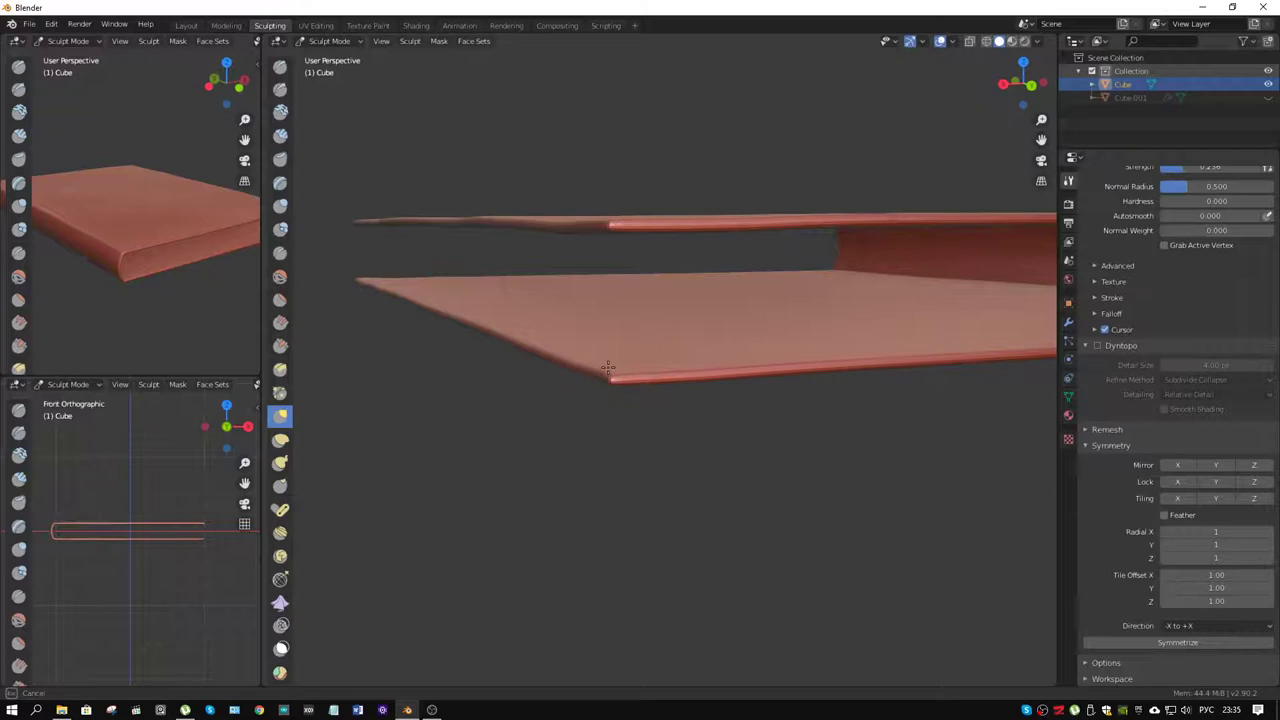
mouse_move(619, 376)
middle_mouse_down()
mouse_move(771, 371)
mouse_move(535, 318)
middle_mouse_up()
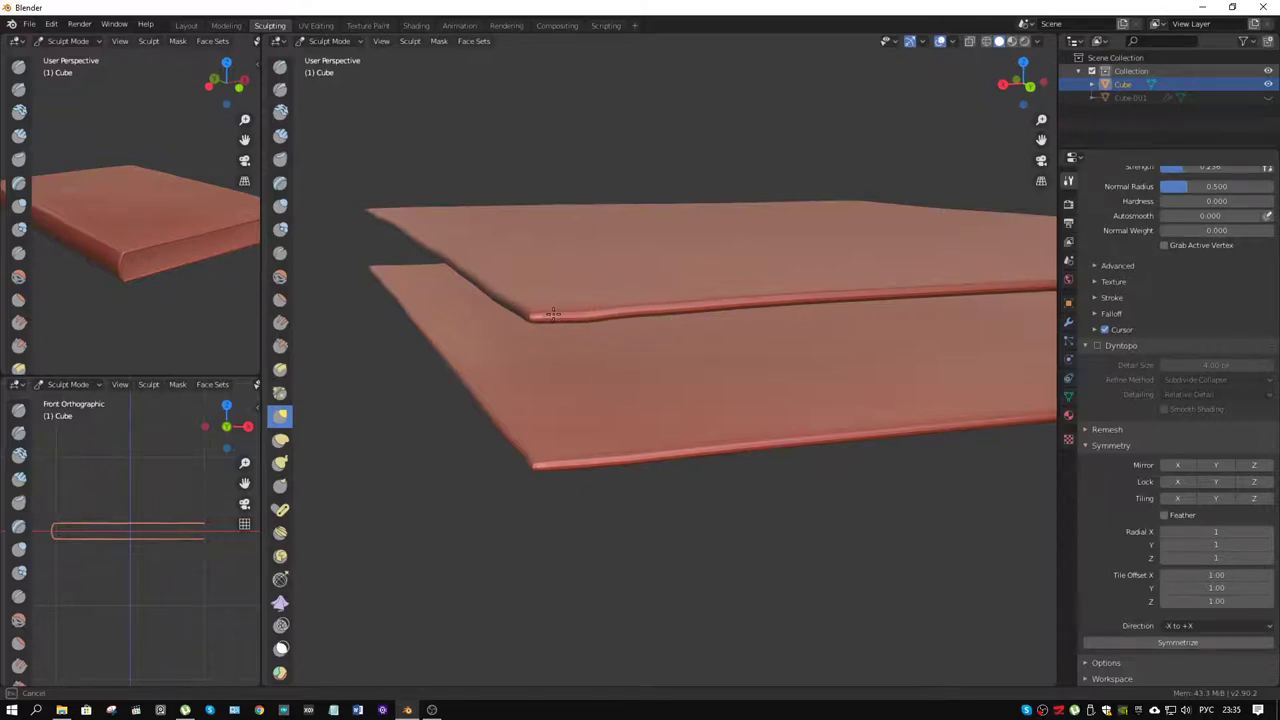
mouse_move(553, 314)
middle_mouse_down()
mouse_move(714, 320)
mouse_move(666, 323)
mouse_move(697, 331)
mouse_move(711, 314)
middle_mouse_up()
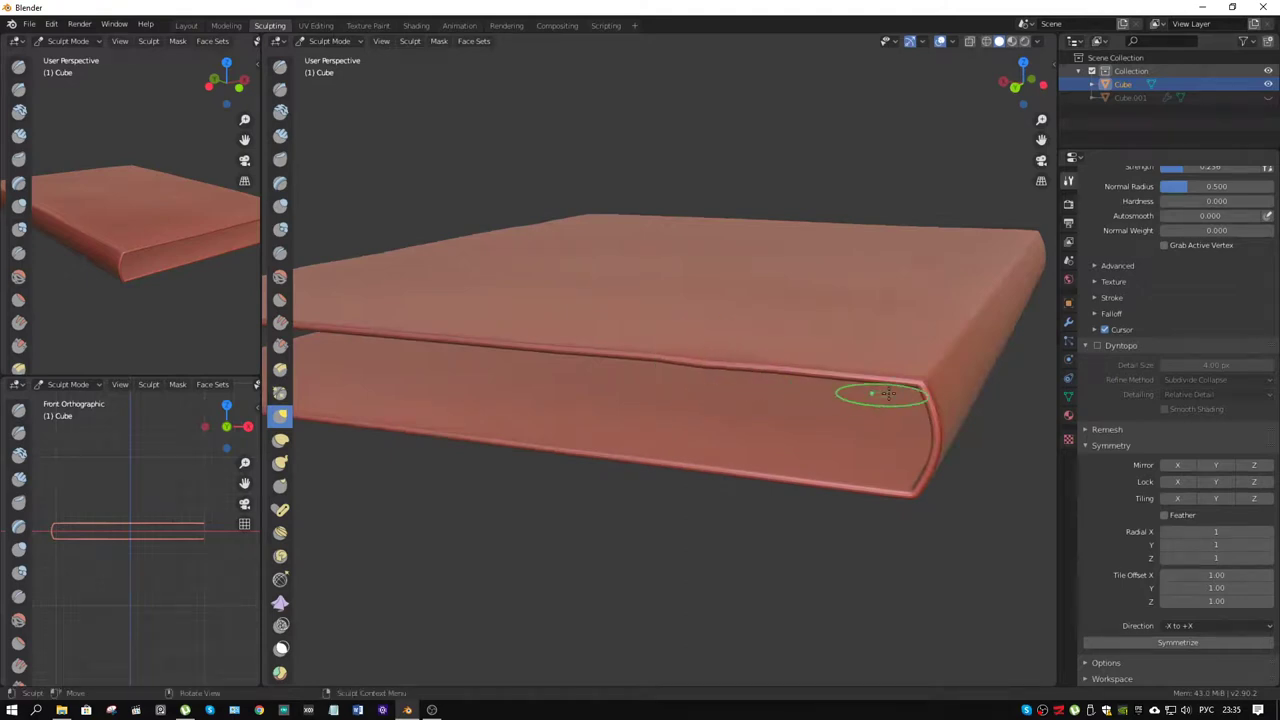
- Pull the spine's end edge into a slightly uneven curve, working from above and below the book
mouse_move(888, 393)
middle_mouse_down()
mouse_move(471, 337)
mouse_move(657, 371)
mouse_move(466, 348)
mouse_move(477, 331)
middle_mouse_up()
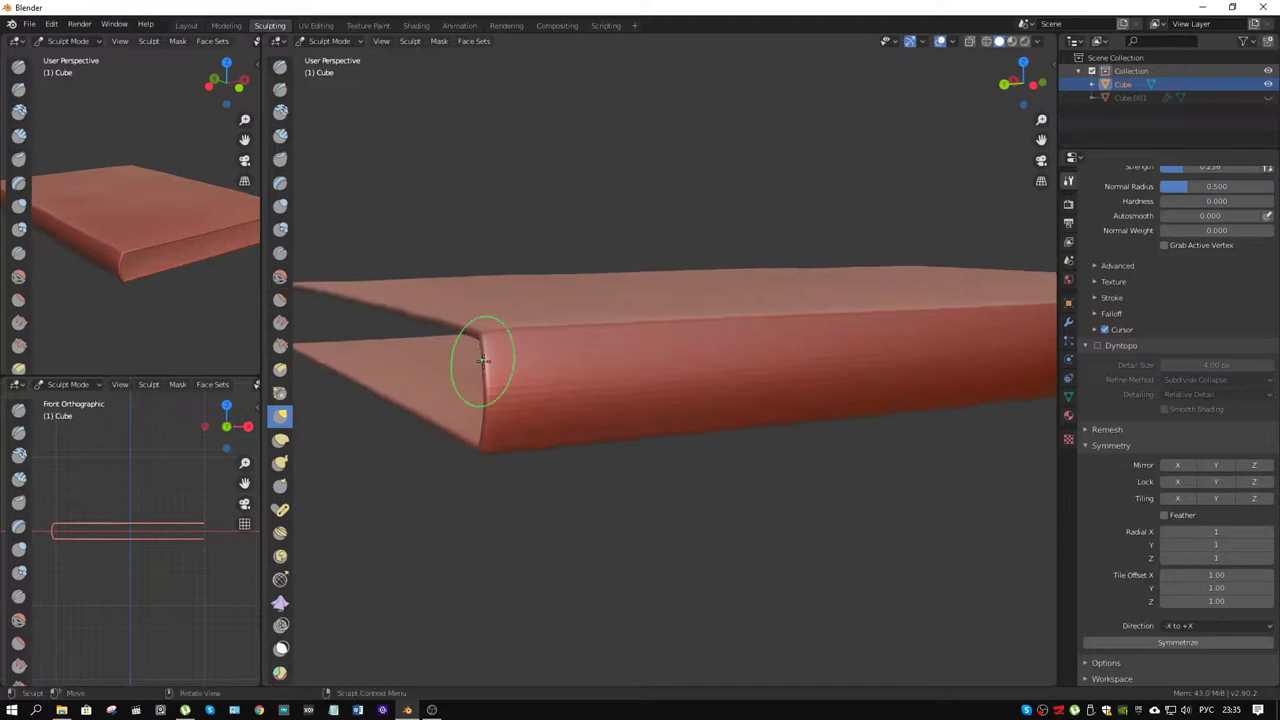
left_click_drag(493, 360, 493, 422)
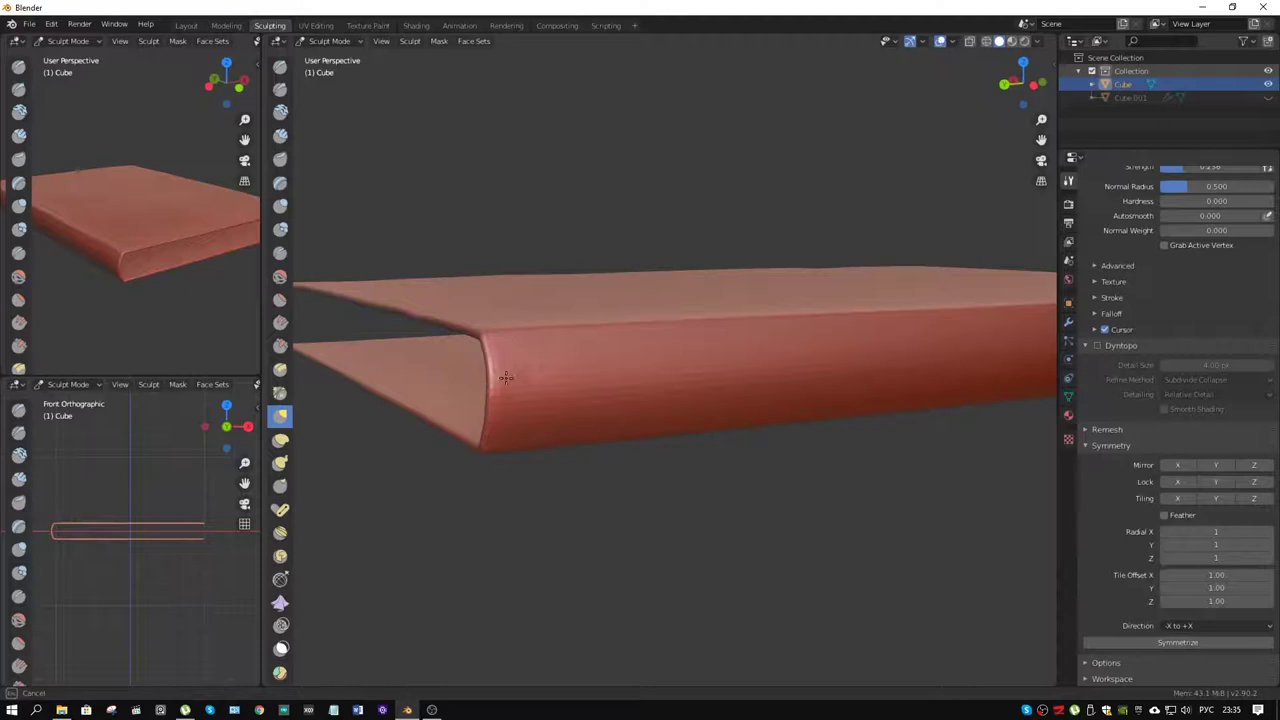
middle_click_drag(506, 377, 704, 188)
left_click_drag(664, 170, 668, 172)
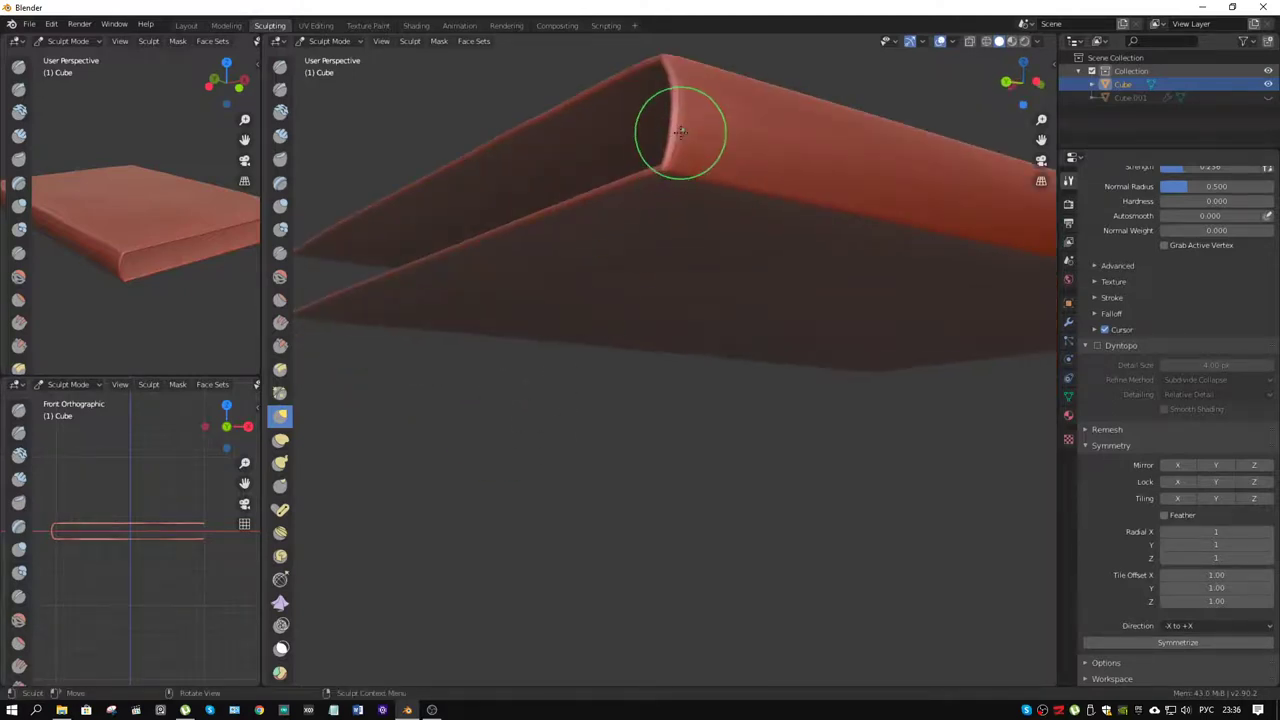
middle_click_drag(680, 130, 699, 336)
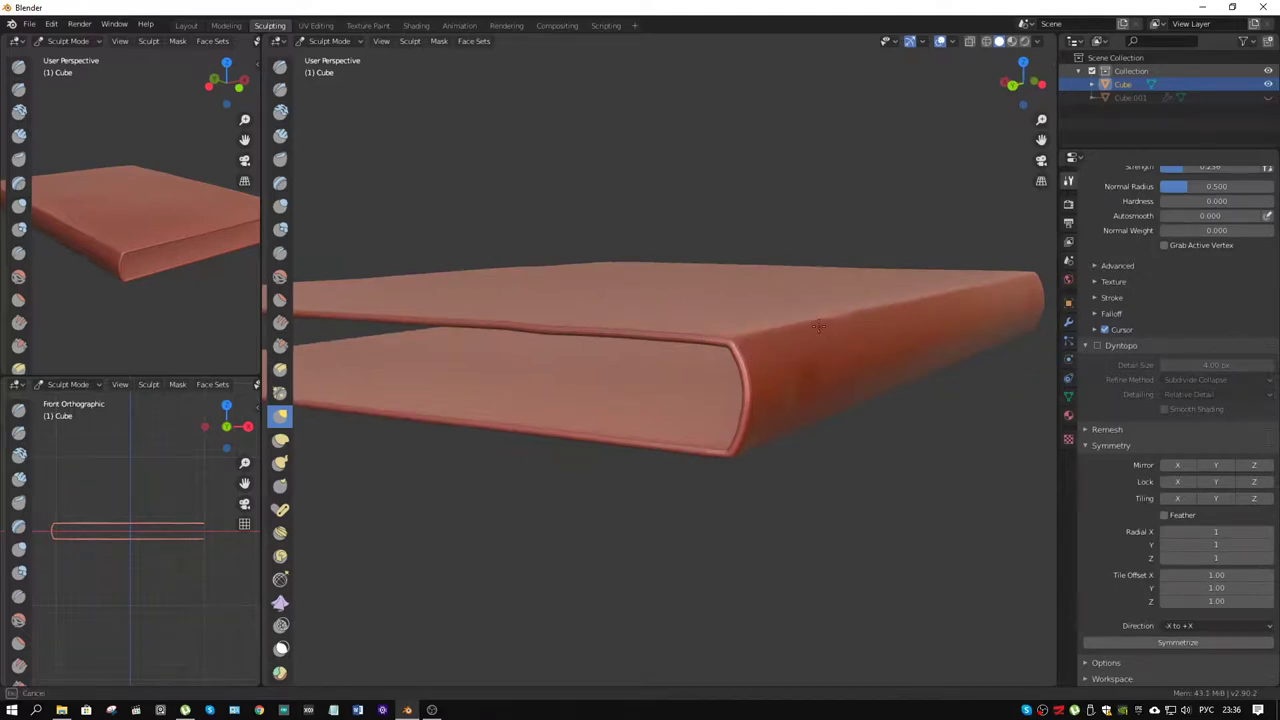
- Sculpt subtle bumps and unevenness along the spine's long edges and its rounded surface with Grab
middle_click_drag(789, 338, 579, 378)
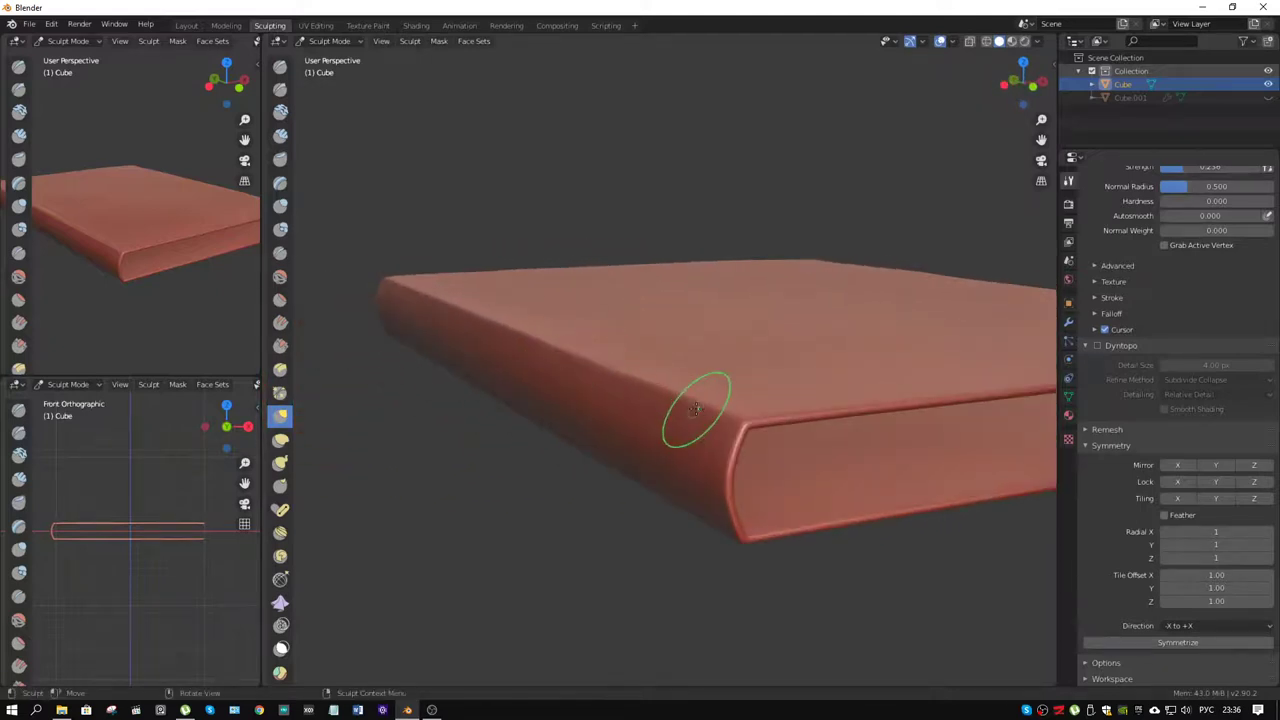
middle_click_drag(707, 437, 716, 380)
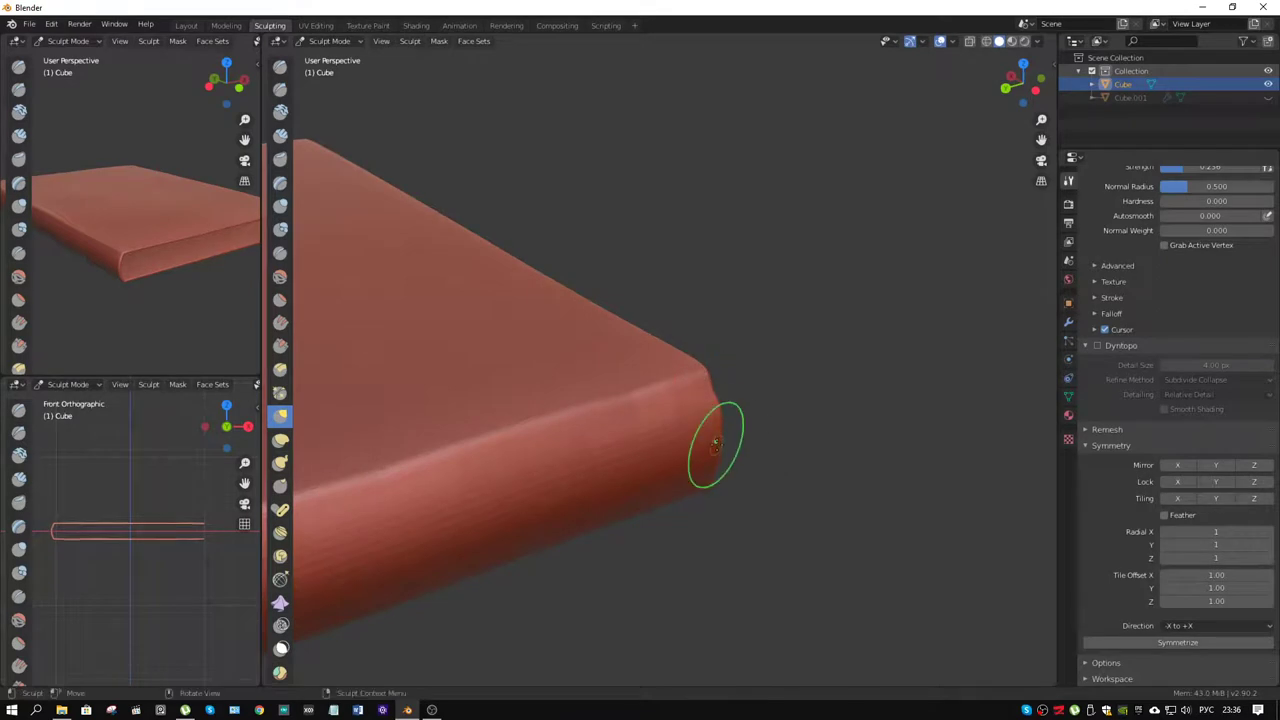
mouse_move(710, 445)
middle_mouse_down()
mouse_move(783, 423)
mouse_move(829, 357)
mouse_move(762, 323)
middle_mouse_up()
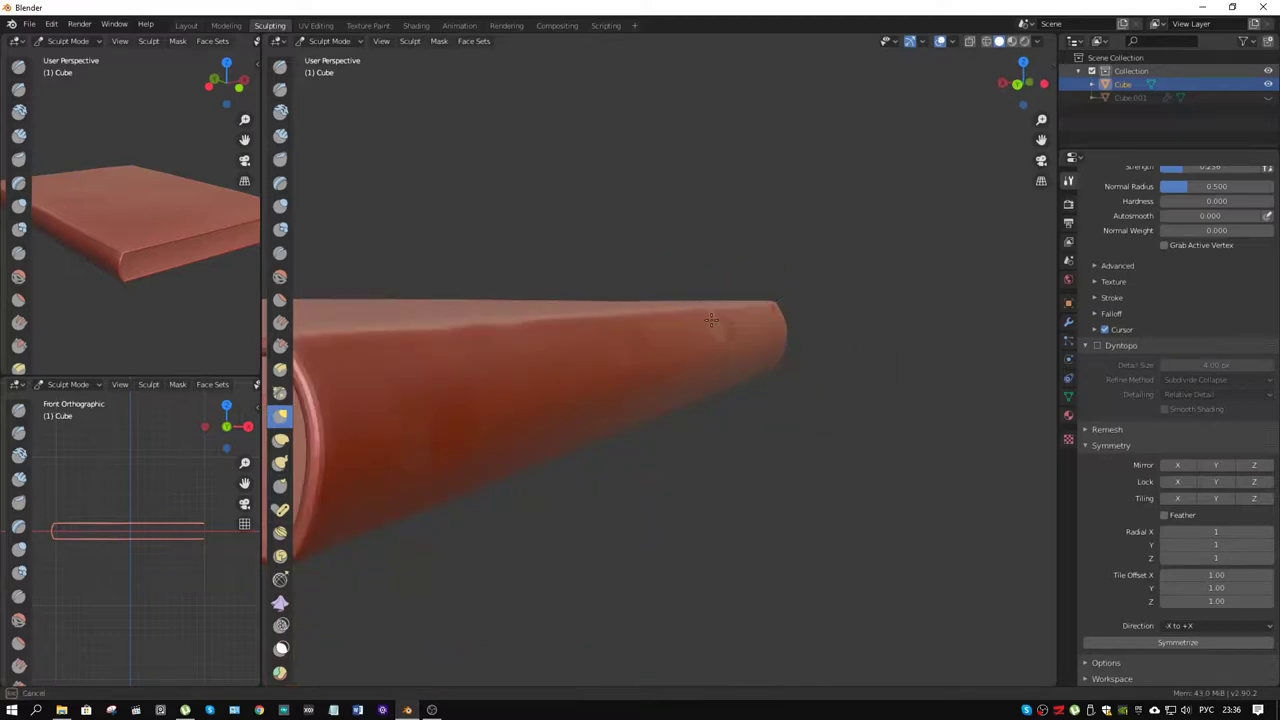
mouse_move(533, 346)
middle_mouse_down()
mouse_move(503, 330)
mouse_move(530, 368)
mouse_move(607, 270)
mouse_move(706, 405)
middle_mouse_up()
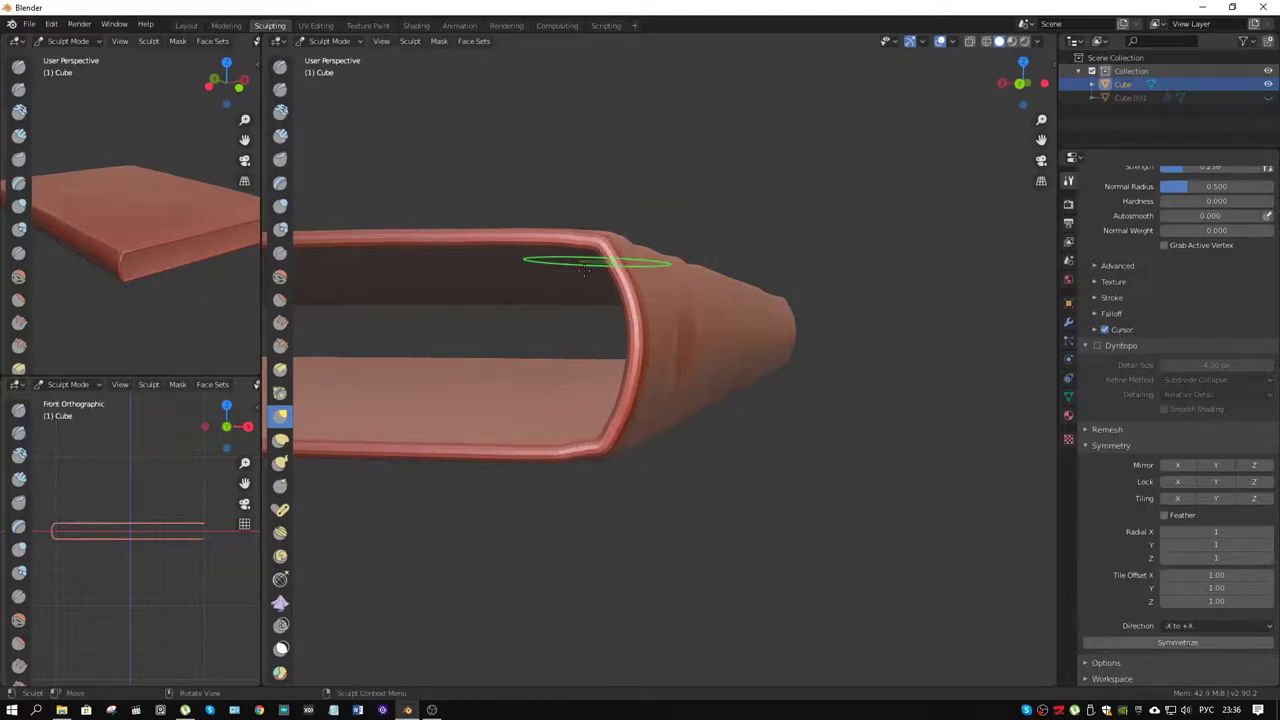
middle_click_drag(585, 268, 709, 283)
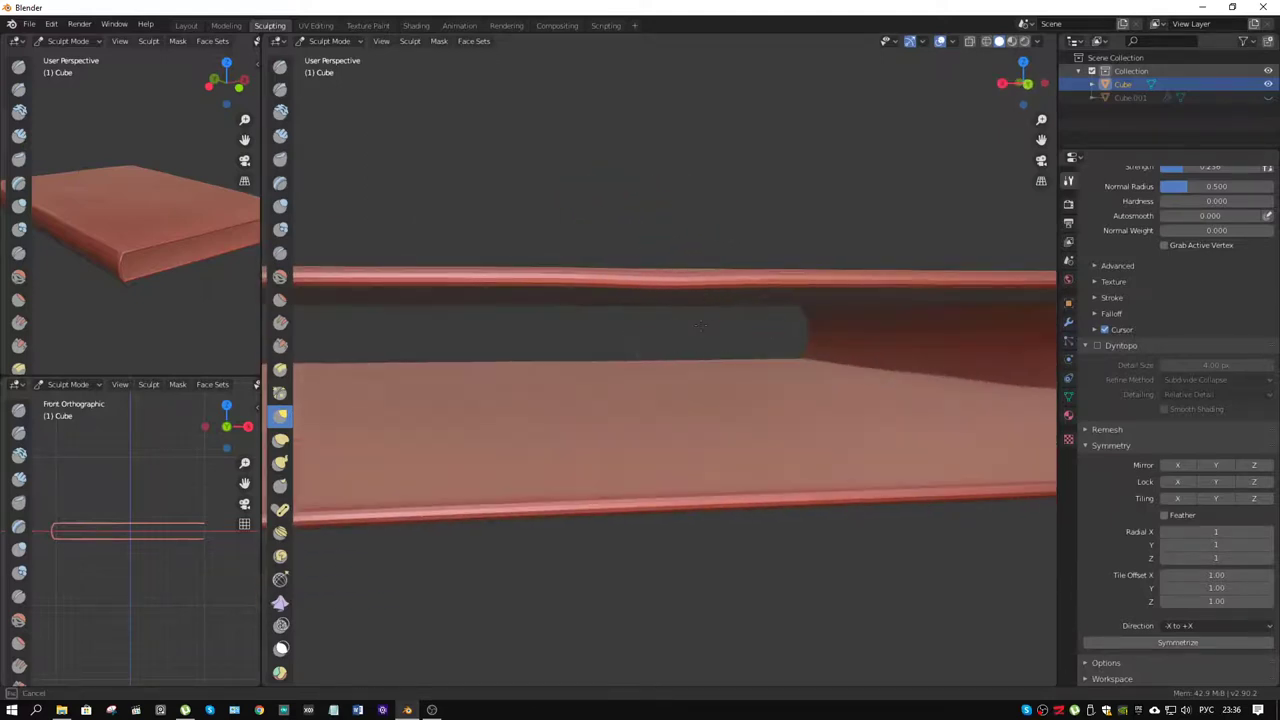
- Pull the bottom cover's end edge into gentle waves with several Grab strokes
middle_click_drag(691, 367, 612, 432)
left_click_drag(607, 432, 620, 408)
left_click_drag(410, 434, 409, 428)
left_click_drag(607, 422, 598, 432)
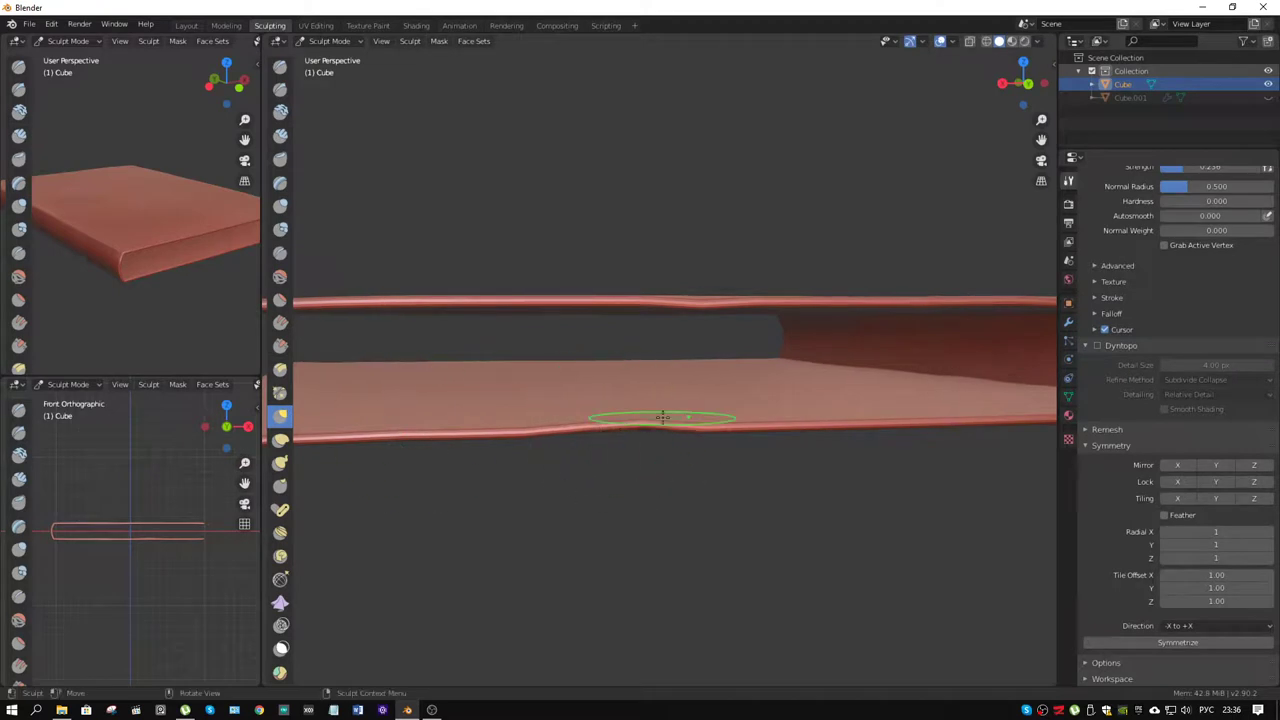
- Add further slight Grab irregularities to the bottom cover near the spine and along the top cover's edges
scroll(662, 417, "down", 3)
middle_click_drag(730, 410, 680, 408)
left_click_drag(681, 408, 683, 390)
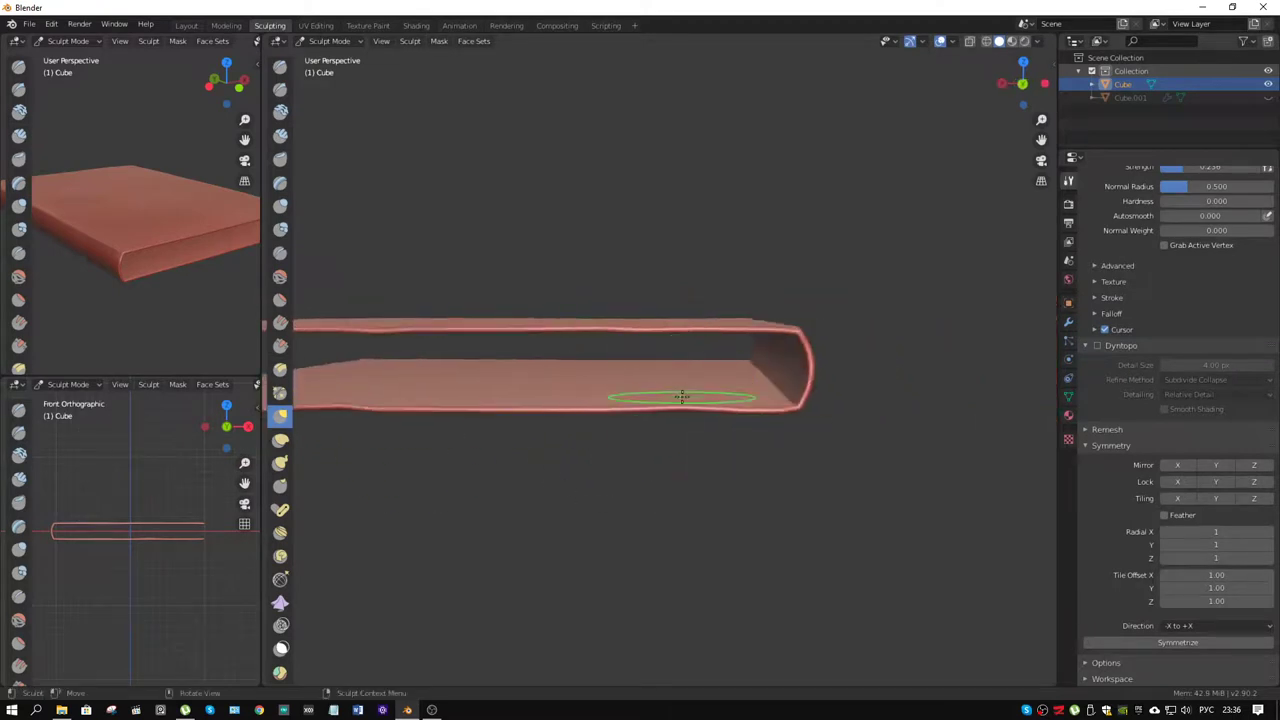
middle_click_drag(682, 397, 713, 384)
left_click_drag(710, 353, 708, 368)
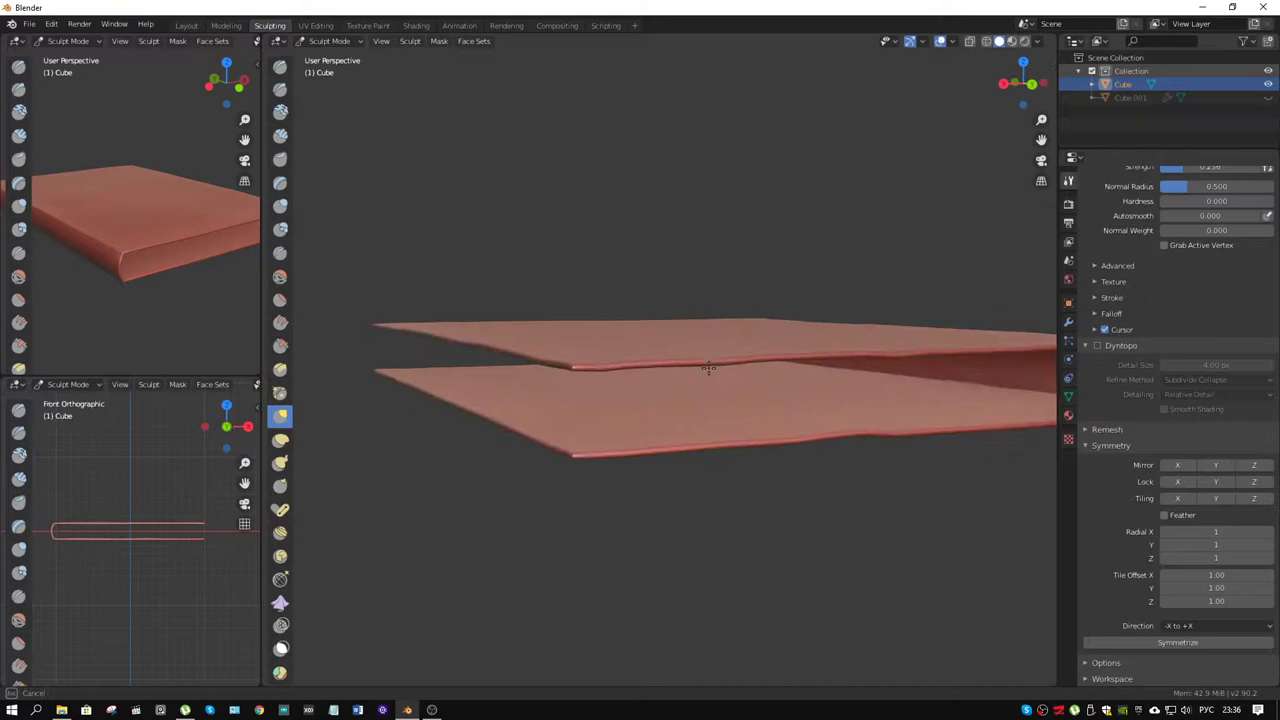
middle_click_drag(708, 366, 731, 366)
left_click_drag(731, 366, 728, 360)
left_click_drag(635, 351, 636, 352)
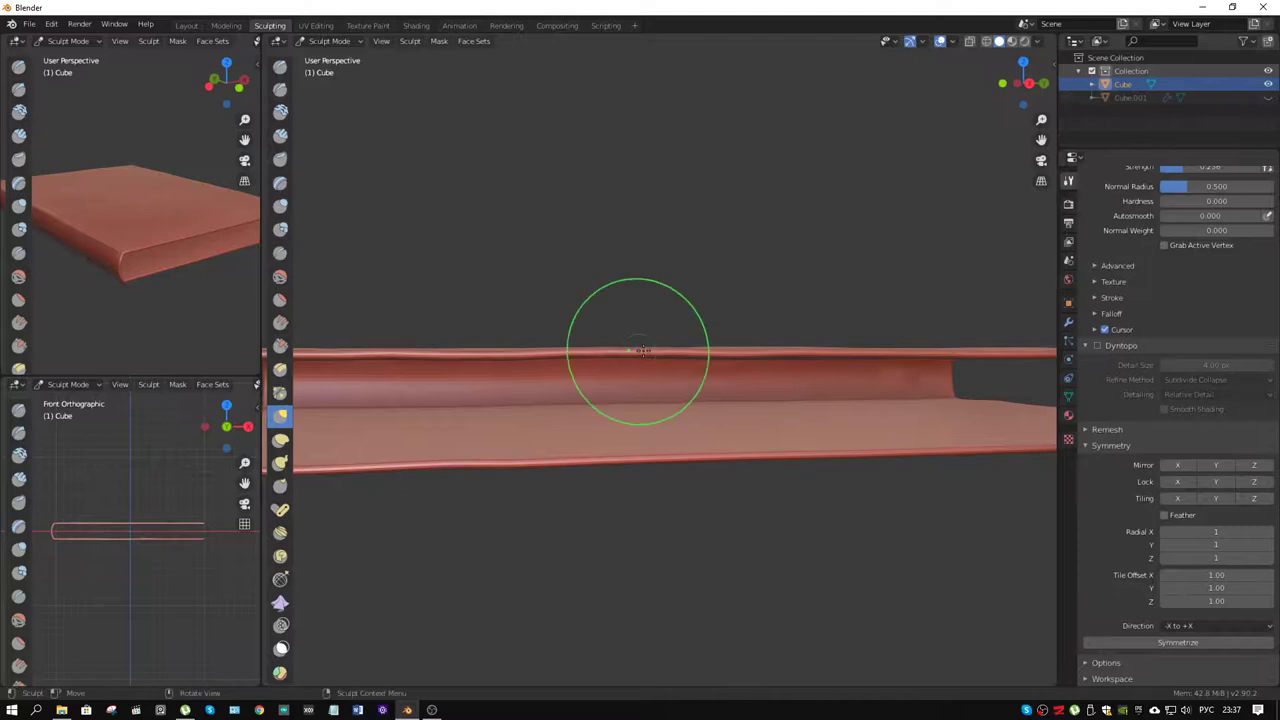
- Enlarge the Grab brush and slightly shift the top cover's surface near its open-side corner
middle_click_drag(637, 352, 708, 370)
key("f")
left_click(829, 386)
middle_click_drag(829, 386, 914, 411)
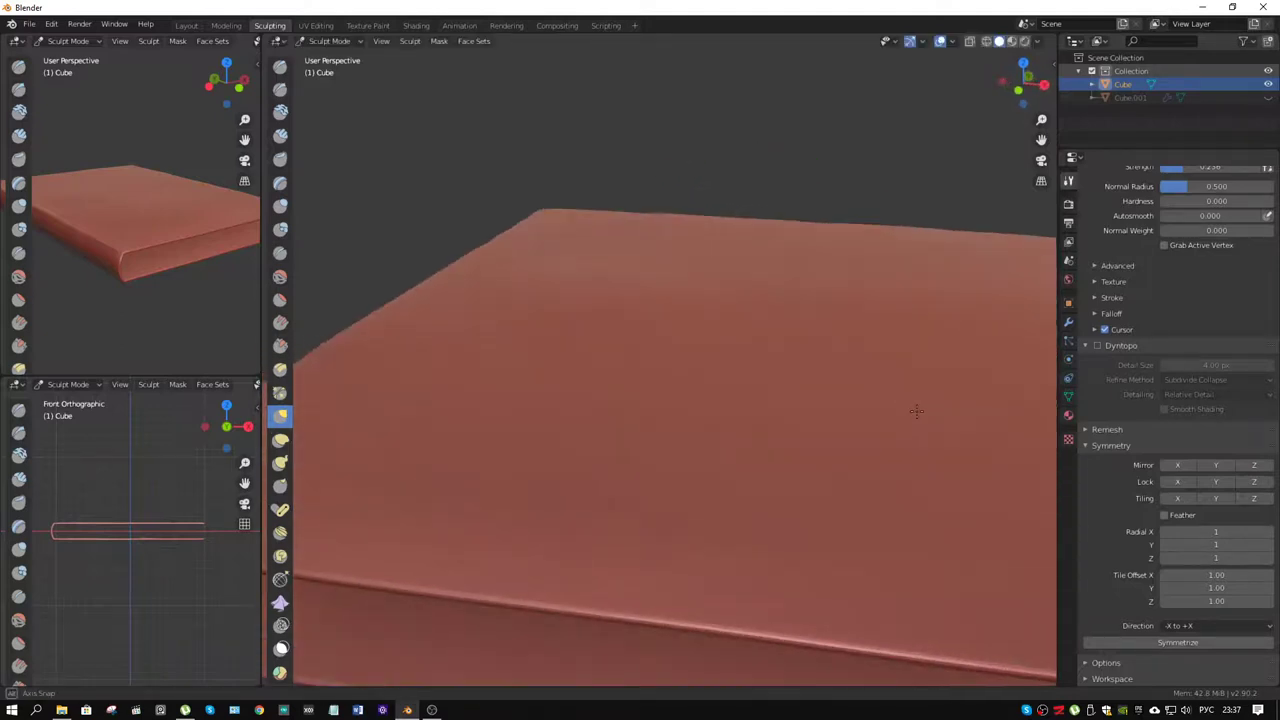
scroll(797, 378, "down", 3)
middle_click_drag(797, 378, 786, 334)
key("f")
left_click(831, 374)
middle_click_drag(831, 374, 860, 336)
left_click_drag(920, 371, 923, 369)
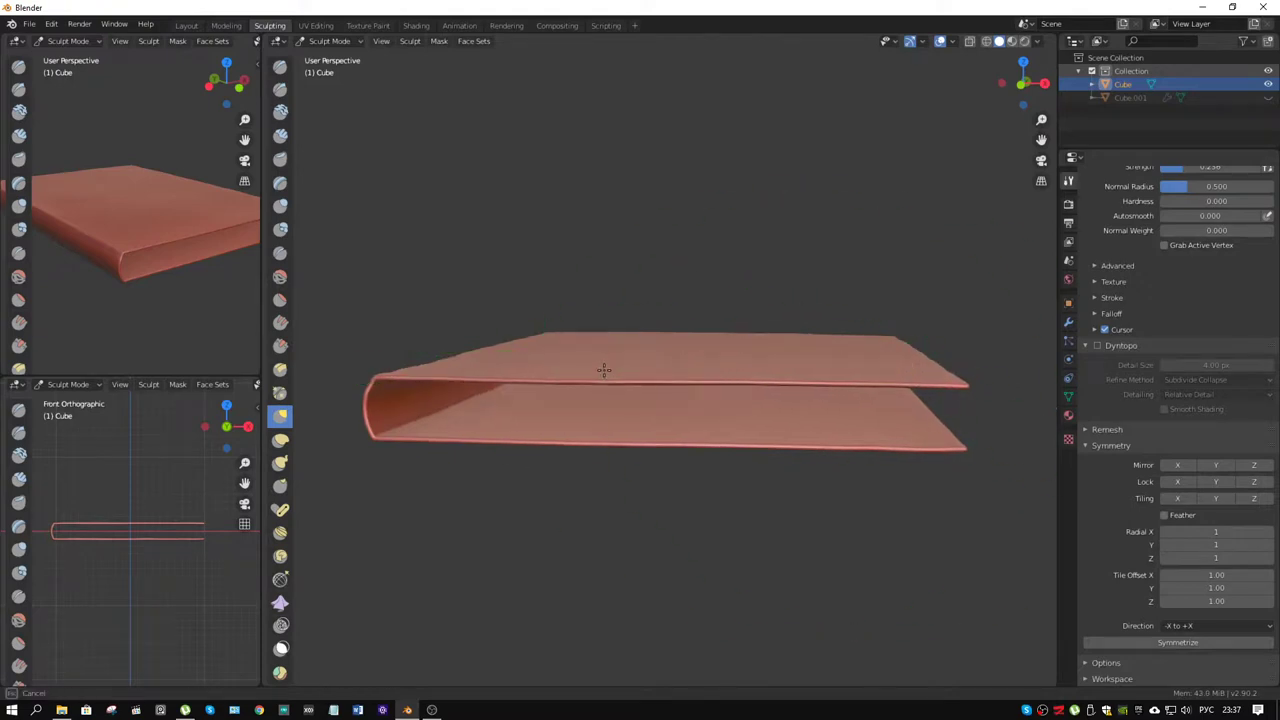
- Resize the Grab brush and push the middle of the spine's end edge slightly inward
middle_click_drag(604, 370, 590, 367)
scroll(586, 366, "up", 6)
key("f")
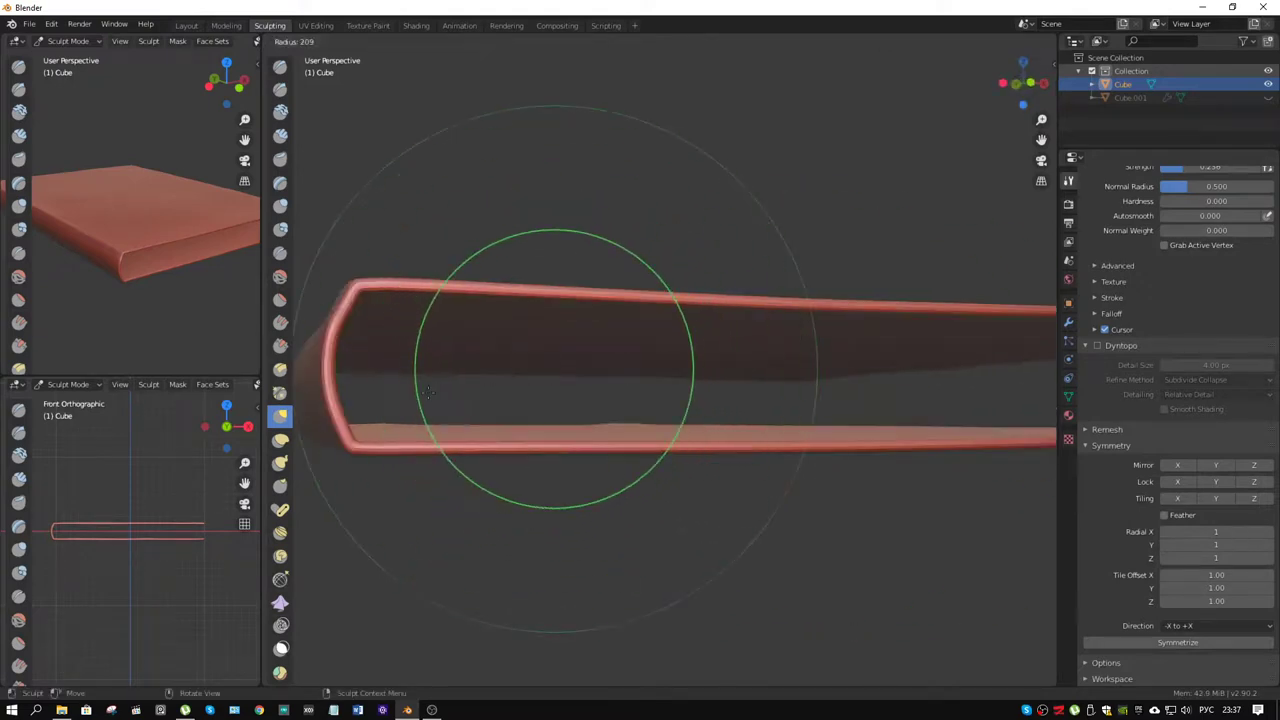
left_click(428, 392)
middle_click_drag(428, 392, 535, 388)
left_click_drag(487, 366, 508, 364)
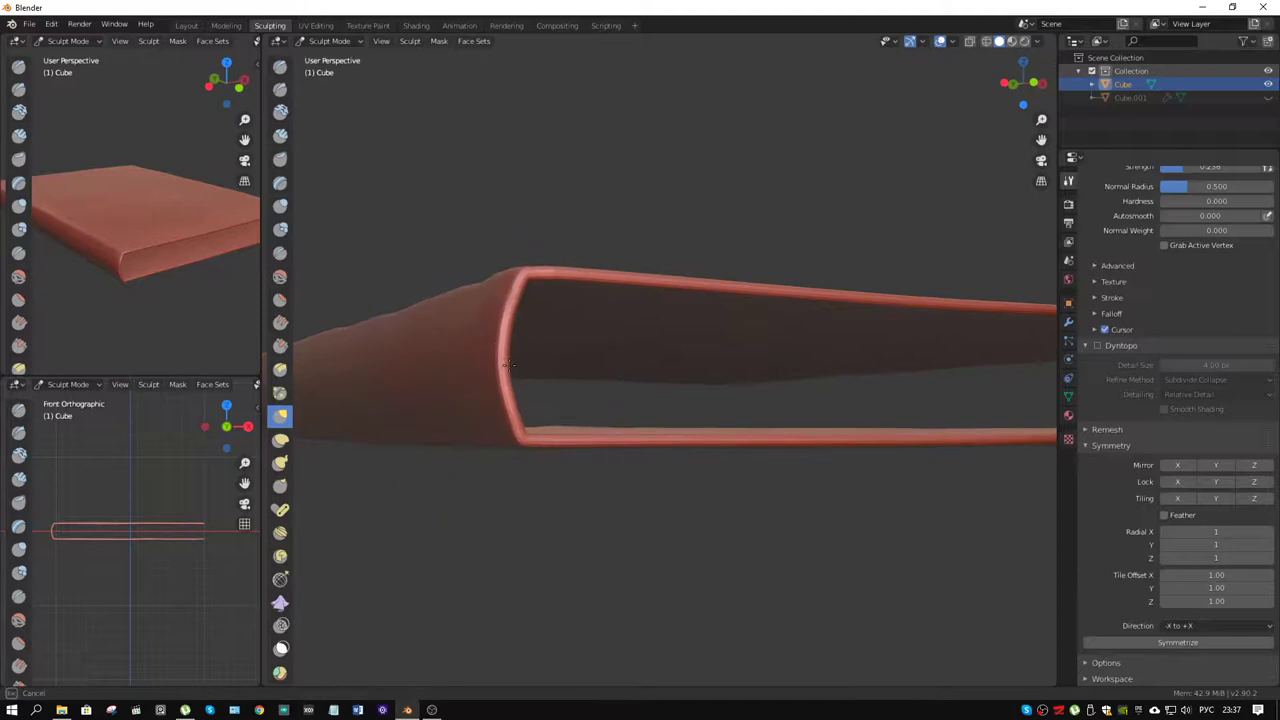
- Dent the top cover's end edge near the spine and nudge its spine corner with Grab strokes
scroll(509, 365, "down", 2)
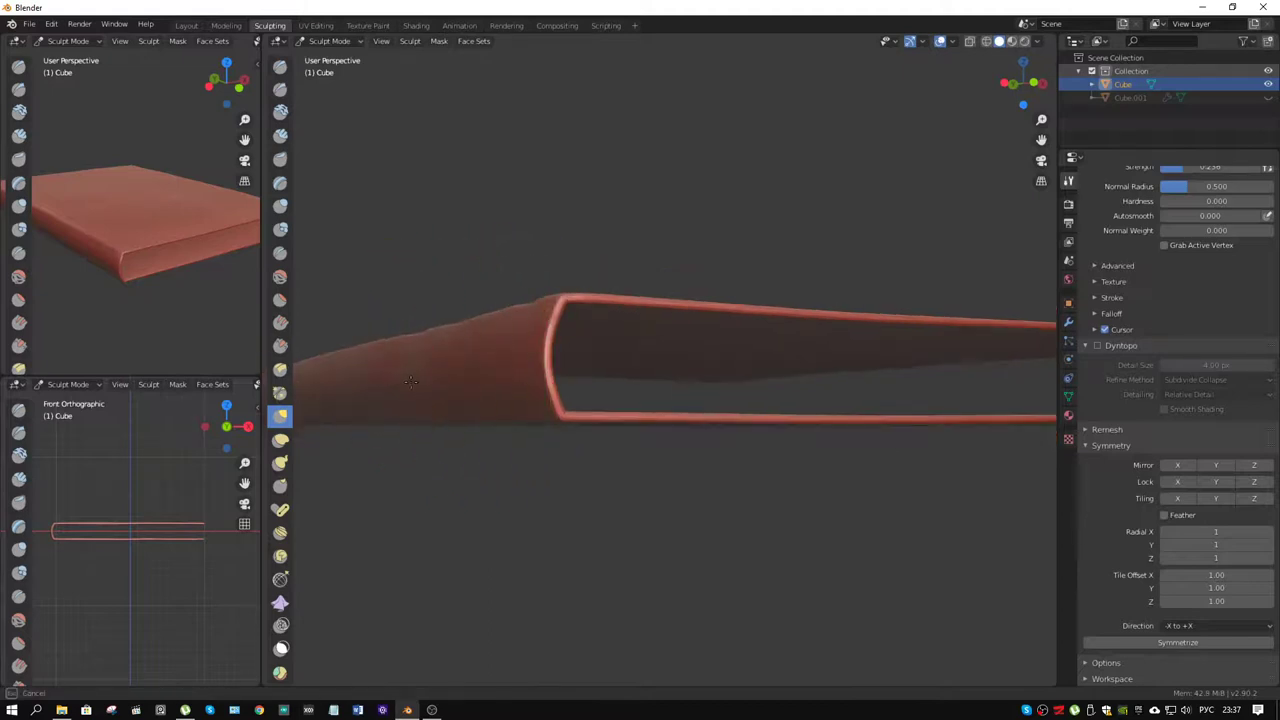
mouse_move(443, 371)
middle_mouse_down()
mouse_move(439, 505)
mouse_move(600, 378)
mouse_move(607, 340)
mouse_move(614, 374)
mouse_move(666, 376)
middle_mouse_up()
scroll(584, 365, "up", 4)
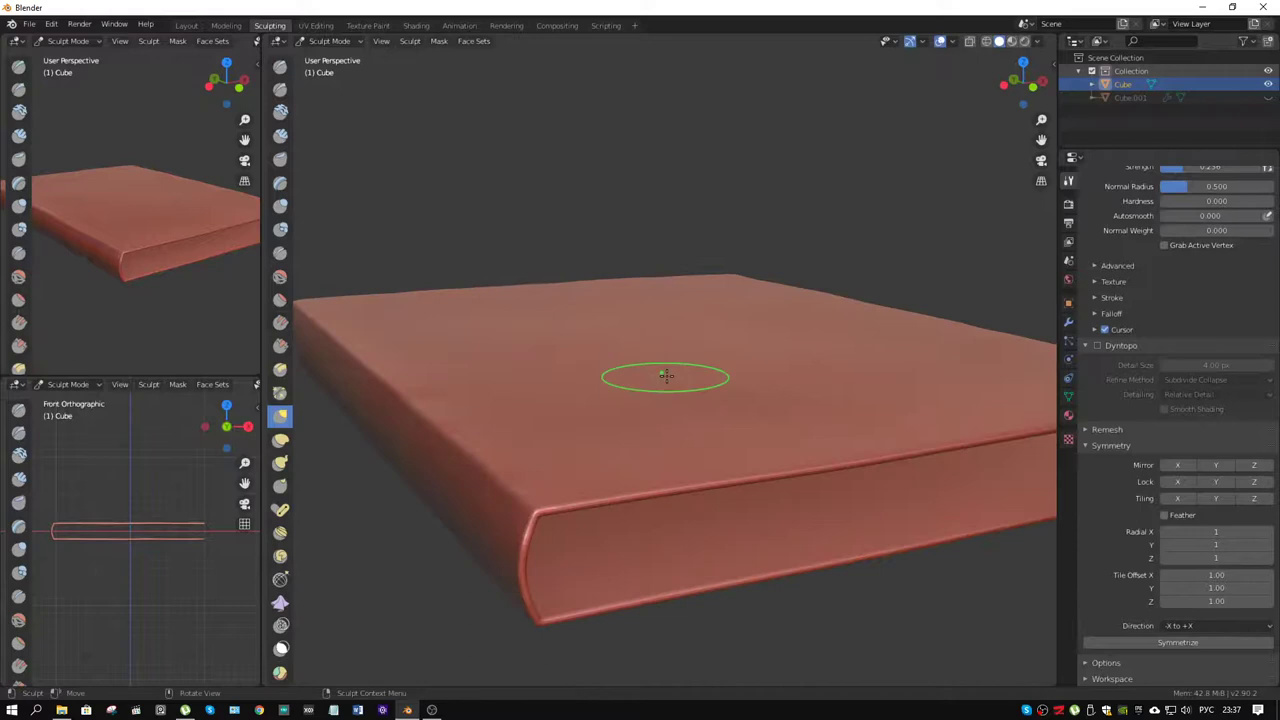
middle_click_drag(899, 448, 893, 460)
left_click_drag(894, 452, 892, 455)
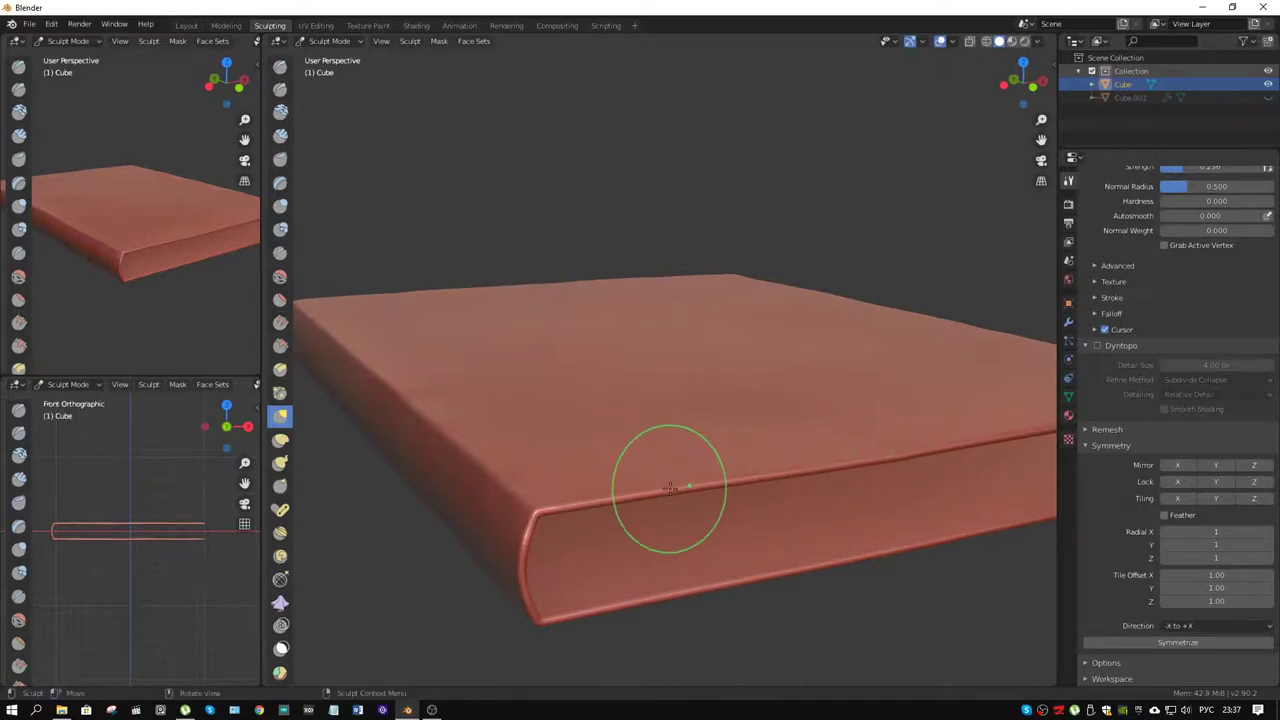
left_click_drag(670, 489, 659, 508)
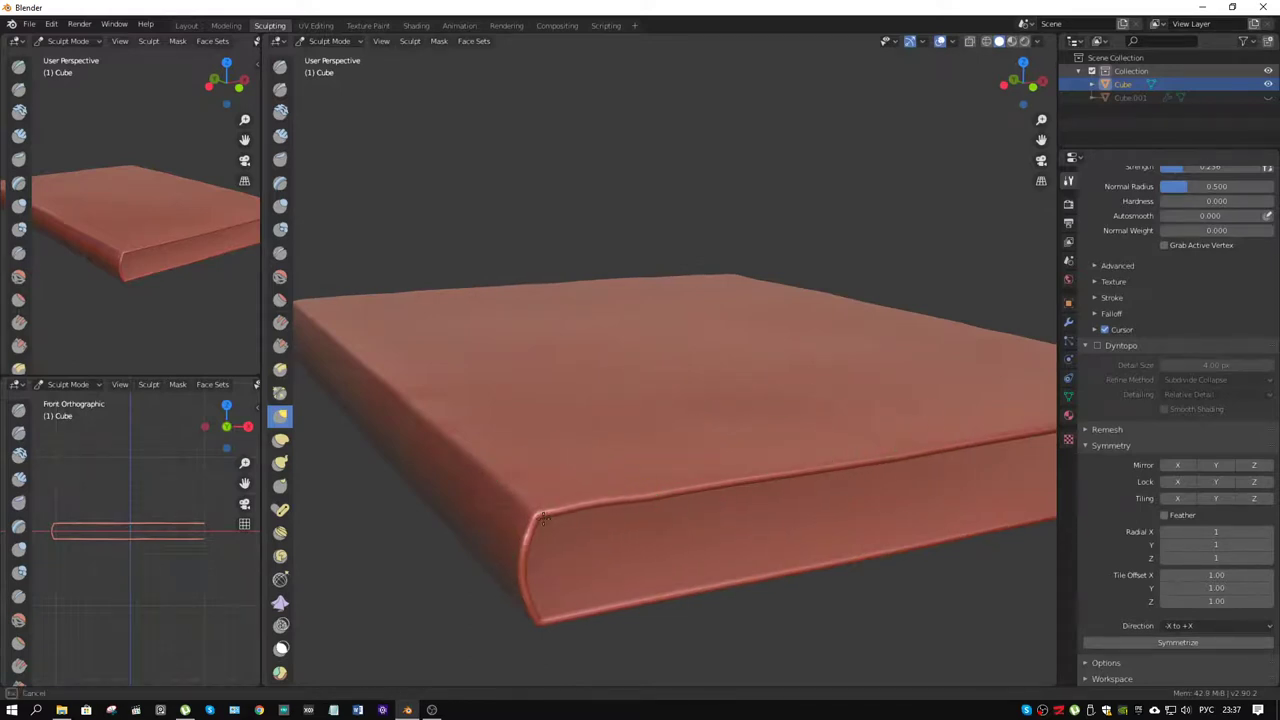
mouse_move(551, 514)
middle_mouse_down()
mouse_move(537, 434)
mouse_move(481, 437)
mouse_move(494, 423)
mouse_move(737, 432)
mouse_move(703, 449)
mouse_move(646, 431)
mouse_move(768, 563)
middle_mouse_up()
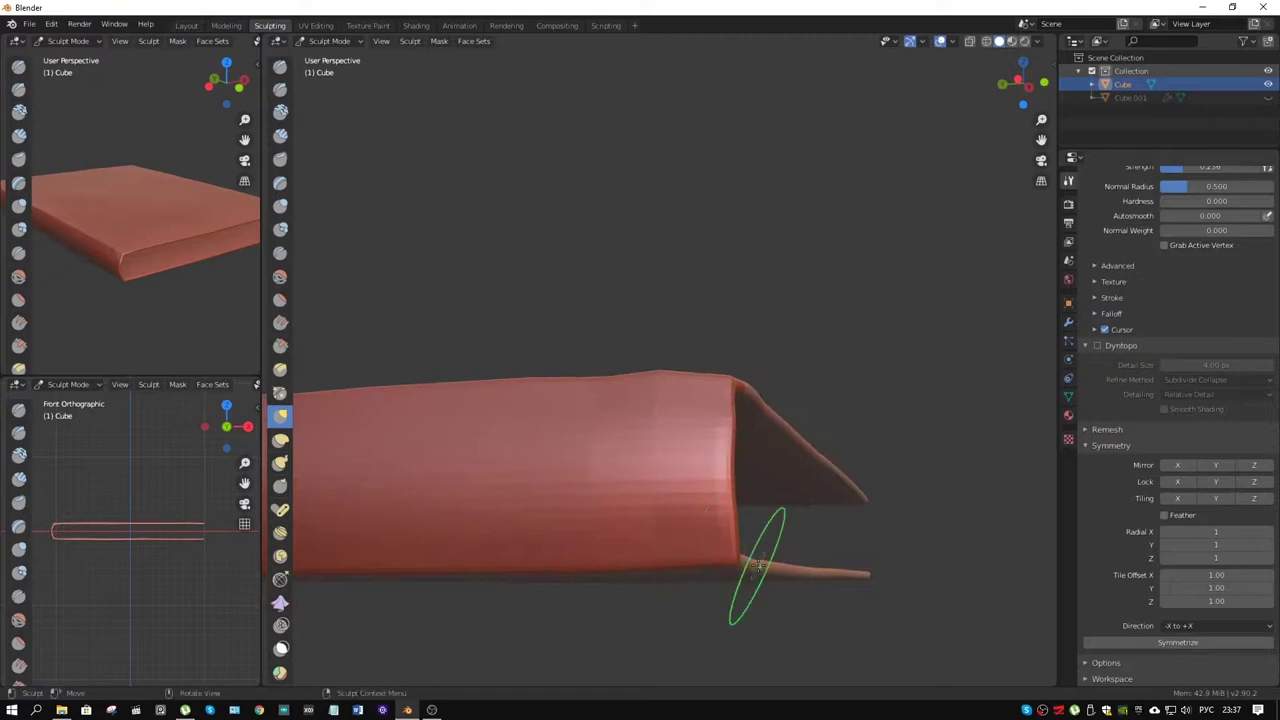
- Nudge the bottom cover's corner near the spine inward with the Grab brush and return to Object Mode
left_click_drag(732, 556, 726, 552)
mouse_move(726, 552)
middle_mouse_down()
mouse_move(745, 457)
mouse_move(690, 513)
mouse_move(720, 450)
middle_mouse_up()
scroll(745, 457, "down", 3)
scroll(692, 500, "down", 3)
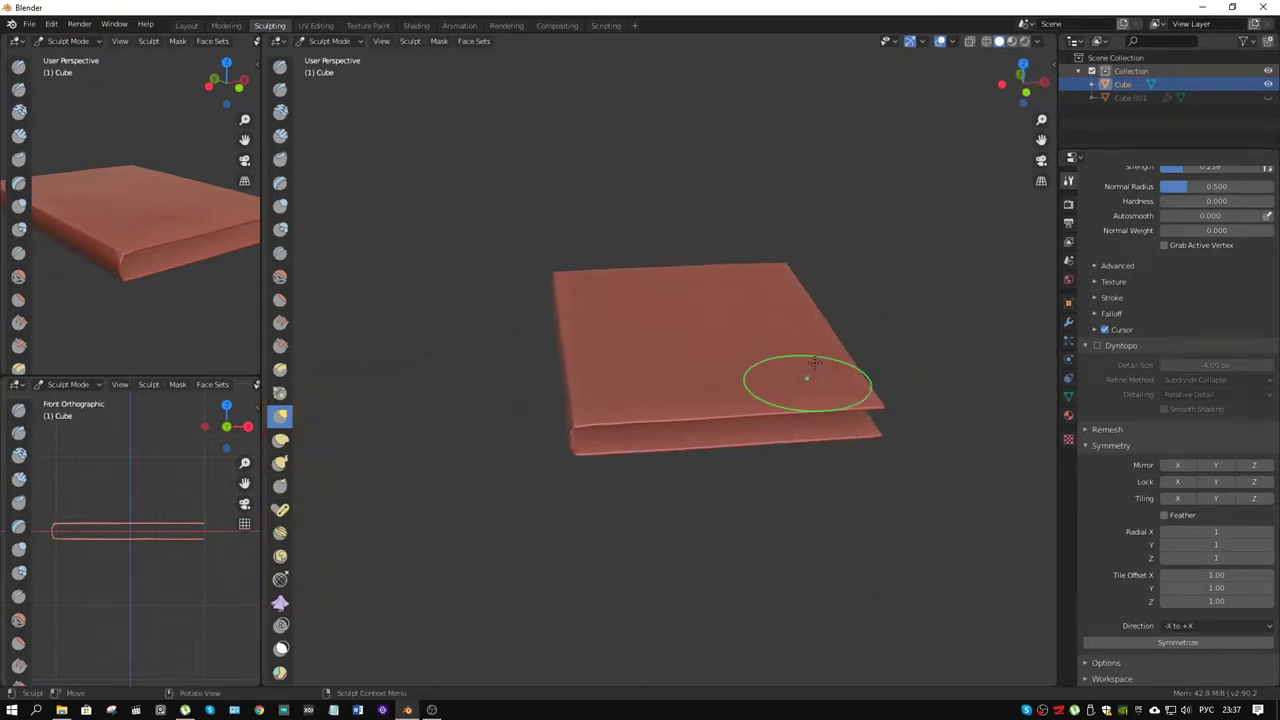
mouse_move(806, 377)
middle_mouse_down()
mouse_move(783, 479)
mouse_move(790, 471)
mouse_move(703, 446)
mouse_move(749, 381)
middle_mouse_up()
key("ctrl+Tab")
left_click(508, 432)
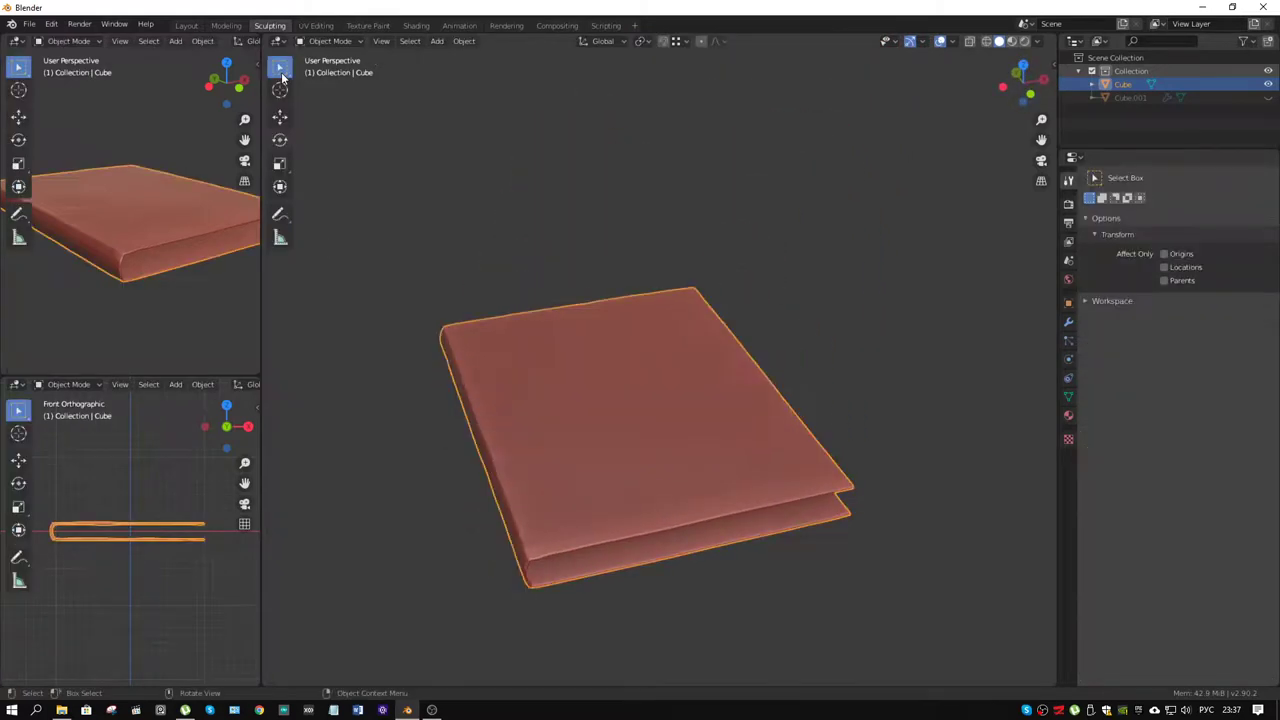
- Apply smooth shading to the book cover in the Layout workspace
left_click(186, 25)
mouse_move(546, 273)
middle_mouse_down()
mouse_move(561, 342)
mouse_move(502, 350)
middle_mouse_up()
right_click(502, 350)
left_click(486, 371)
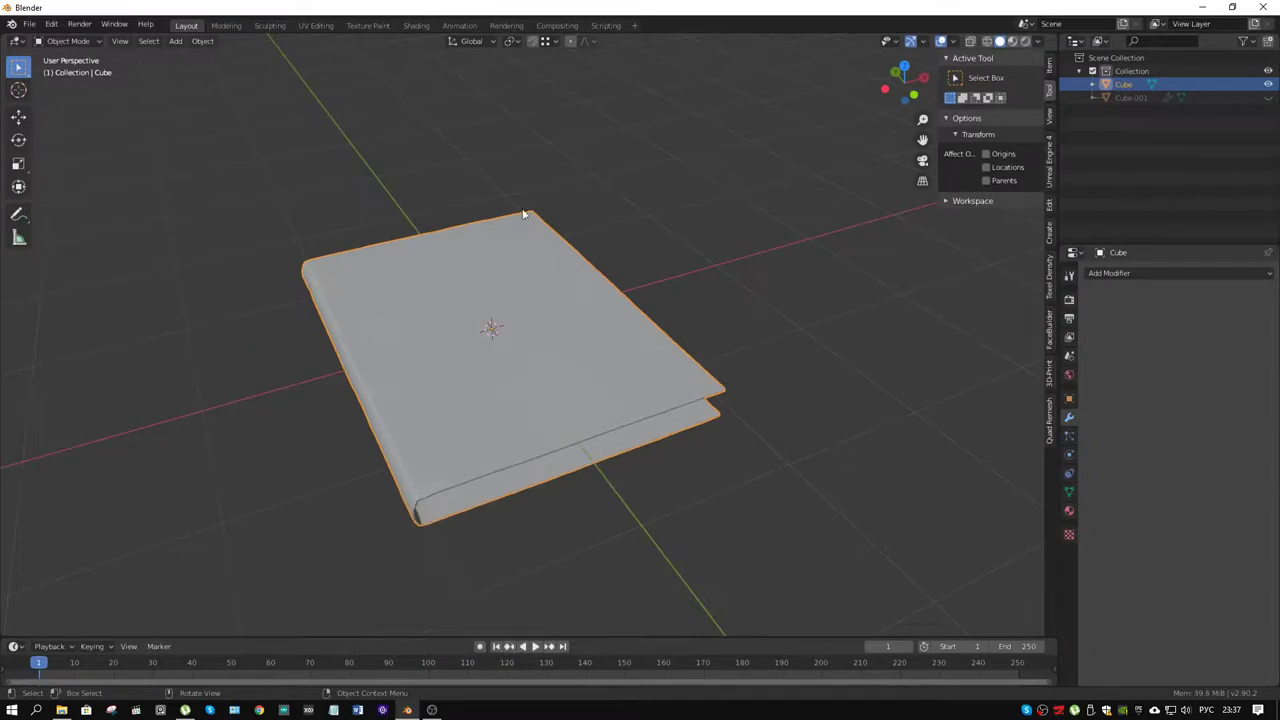
- Create a new material for the cover in the Shading workspace and set its base color to deep blue
left_click(416, 26)
scroll(640, 306, "up", 4)
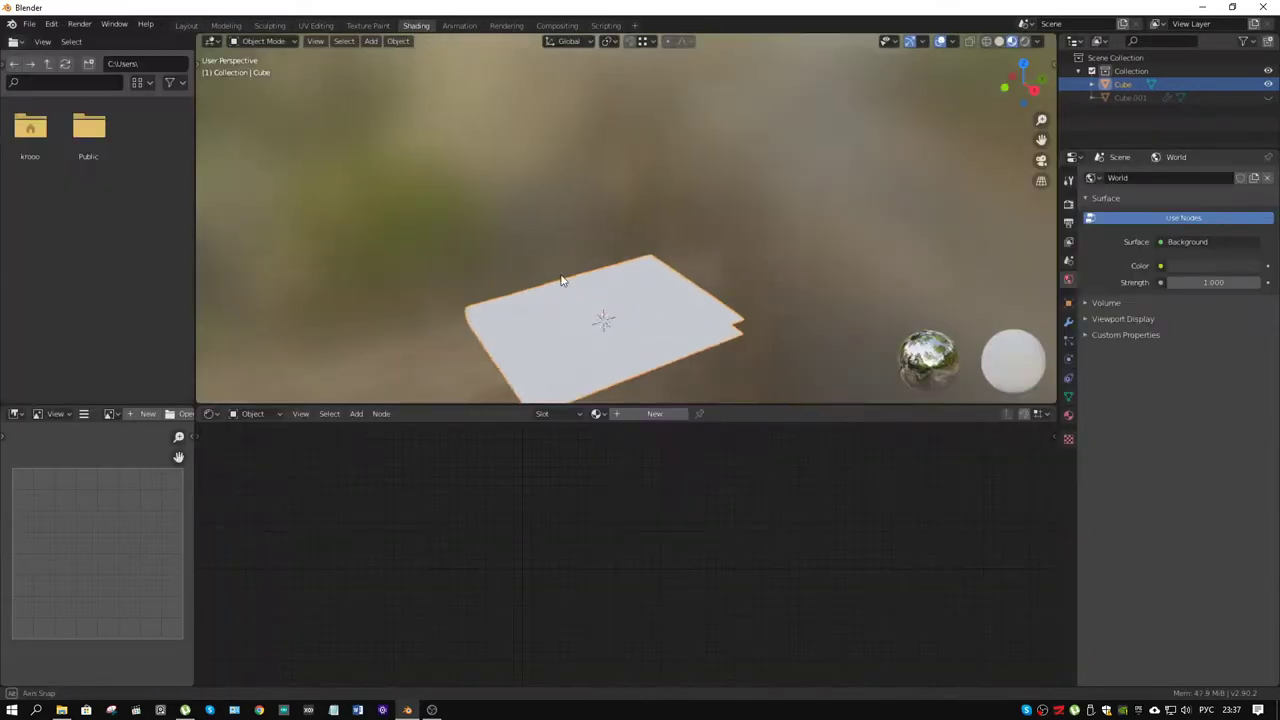
middle_click_drag(563, 283, 734, 251)
scroll(603, 170, "up", 6)
left_click(652, 414)
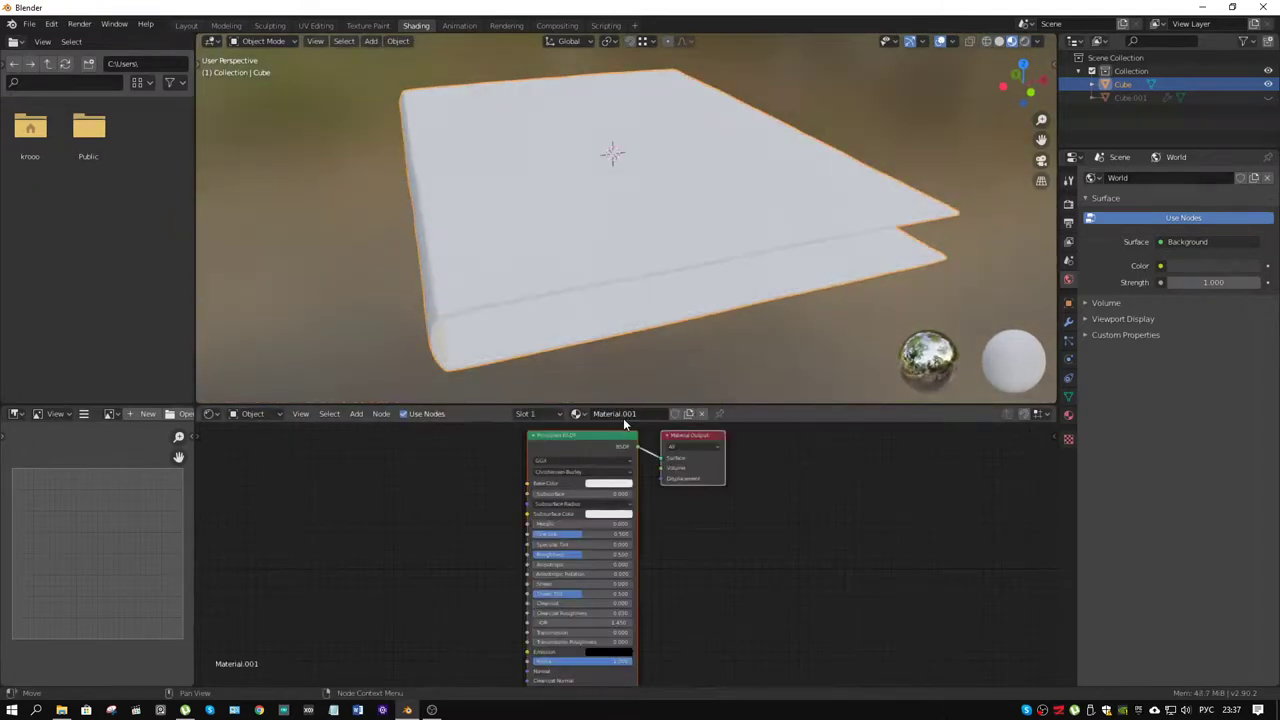
left_click(607, 486)
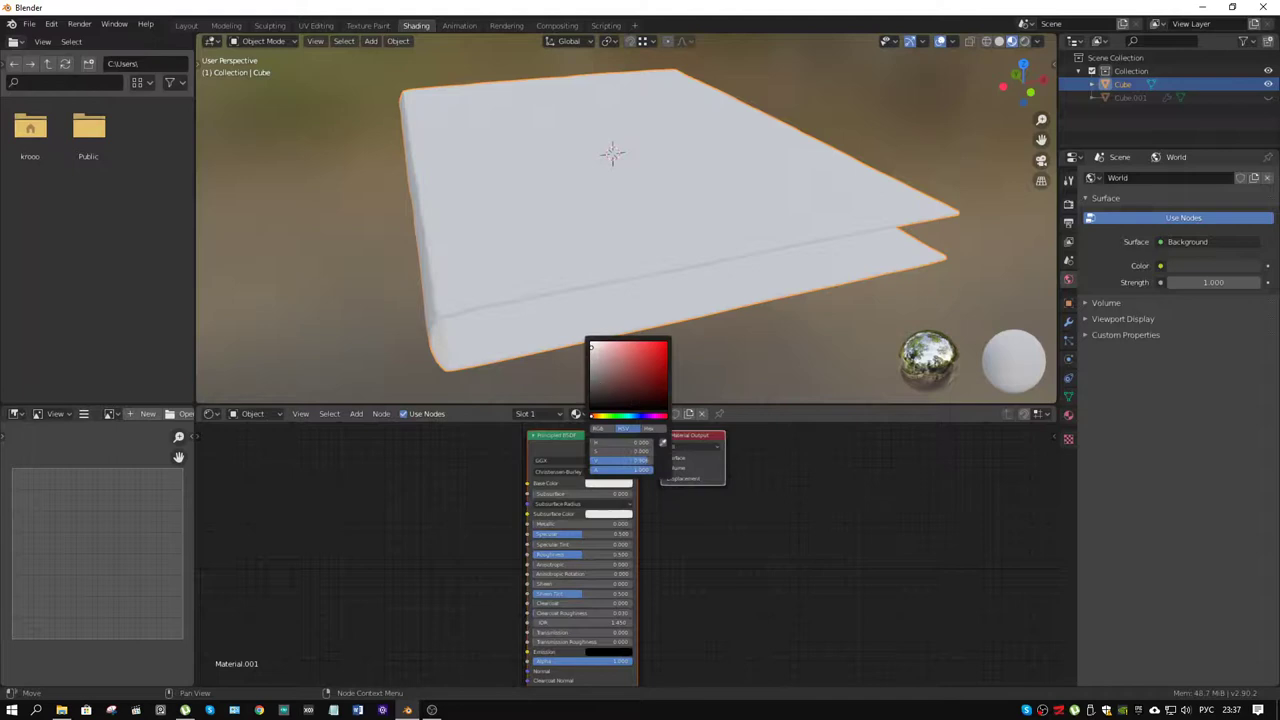
left_click(599, 394)
mouse_move(599, 394)
left_mouse_down()
mouse_move(661, 378)
mouse_move(664, 356)
mouse_move(664, 378)
left_mouse_up()
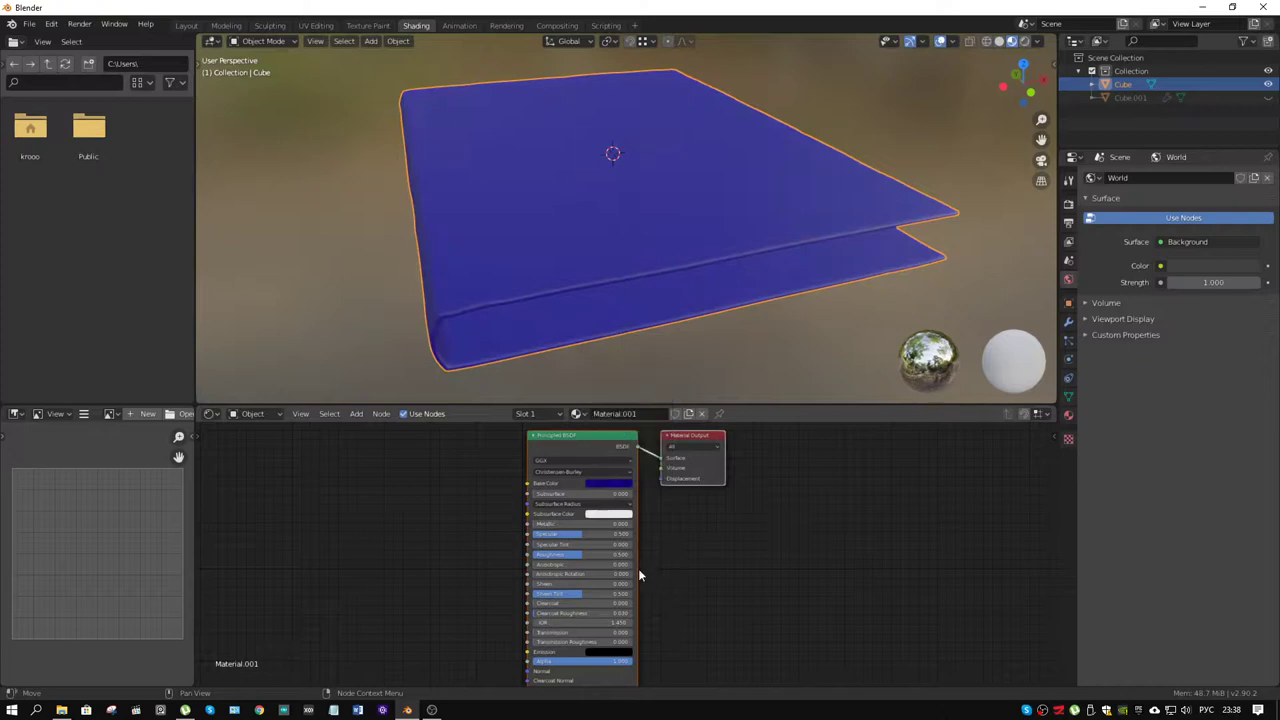
- Lower the blue cover material's roughness to 0.227
scroll(544, 563, "up", 1)
left_click_drag(576, 550, 542, 550)
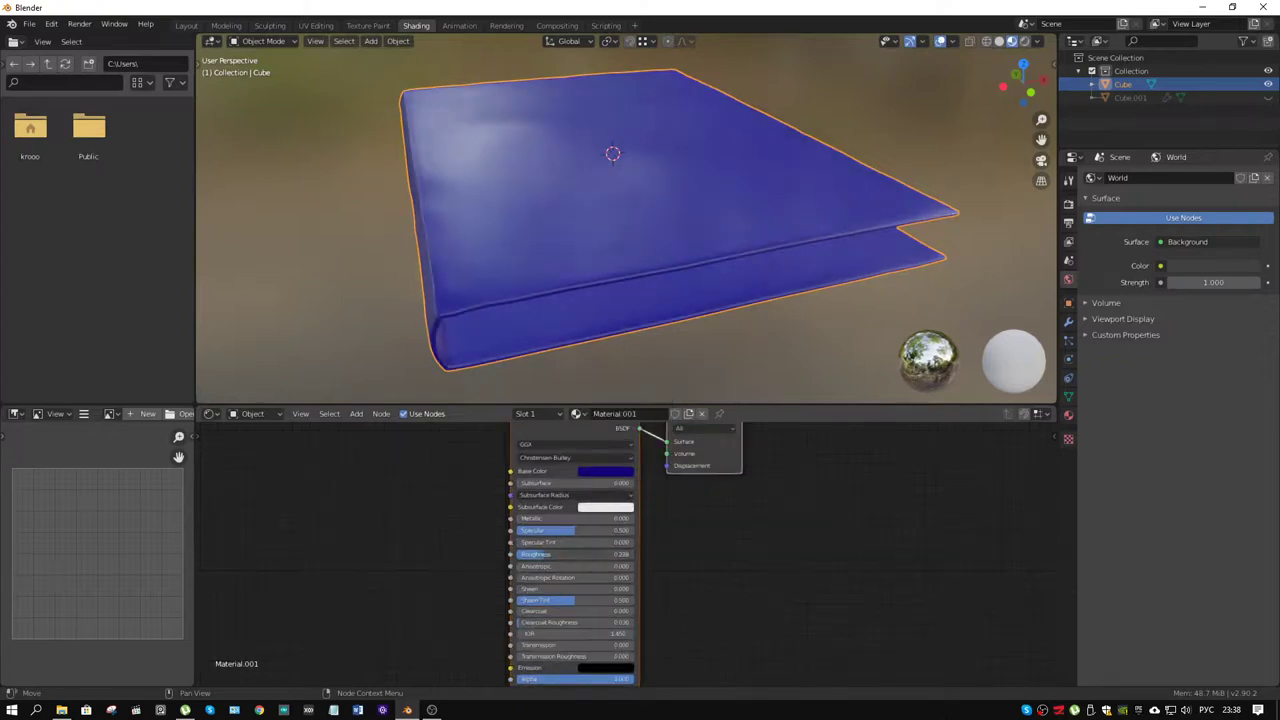
middle_click_drag(640, 215, 615, 266)
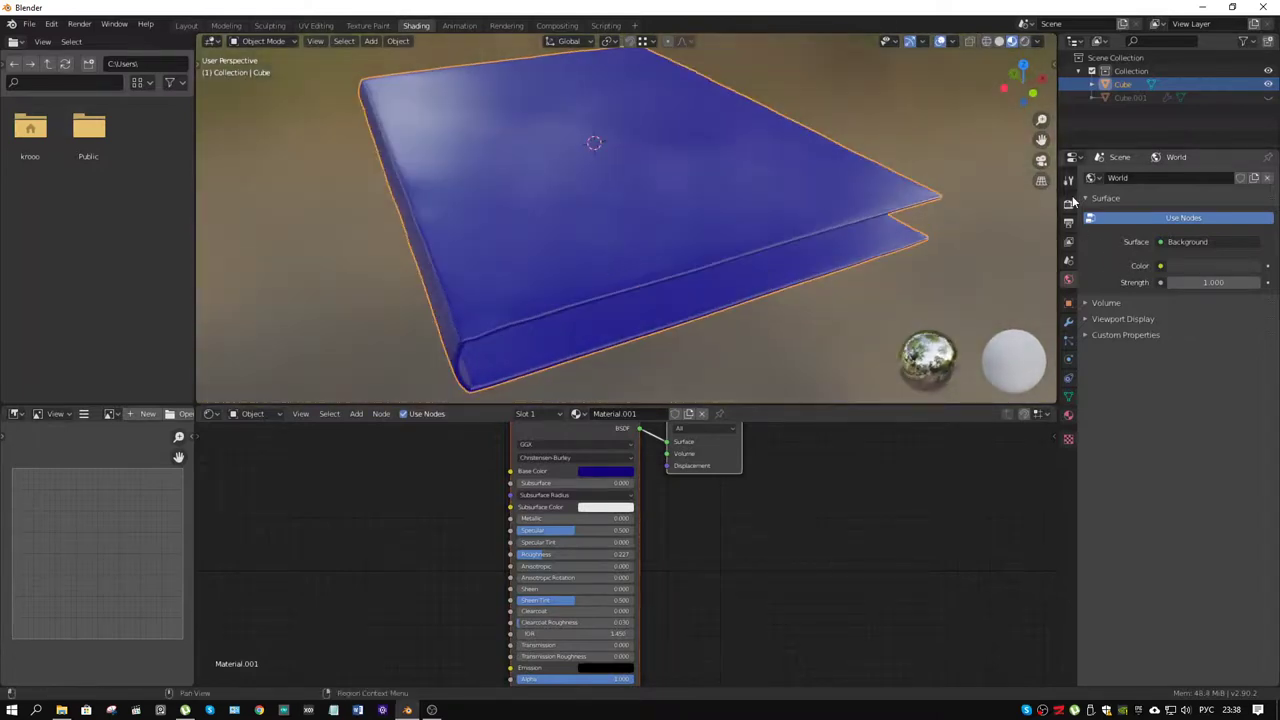
- Add a Subdivision Surface modifier to the cover and enter Edit Mode with edge selection
left_click(1068, 323)
left_click(1133, 180)
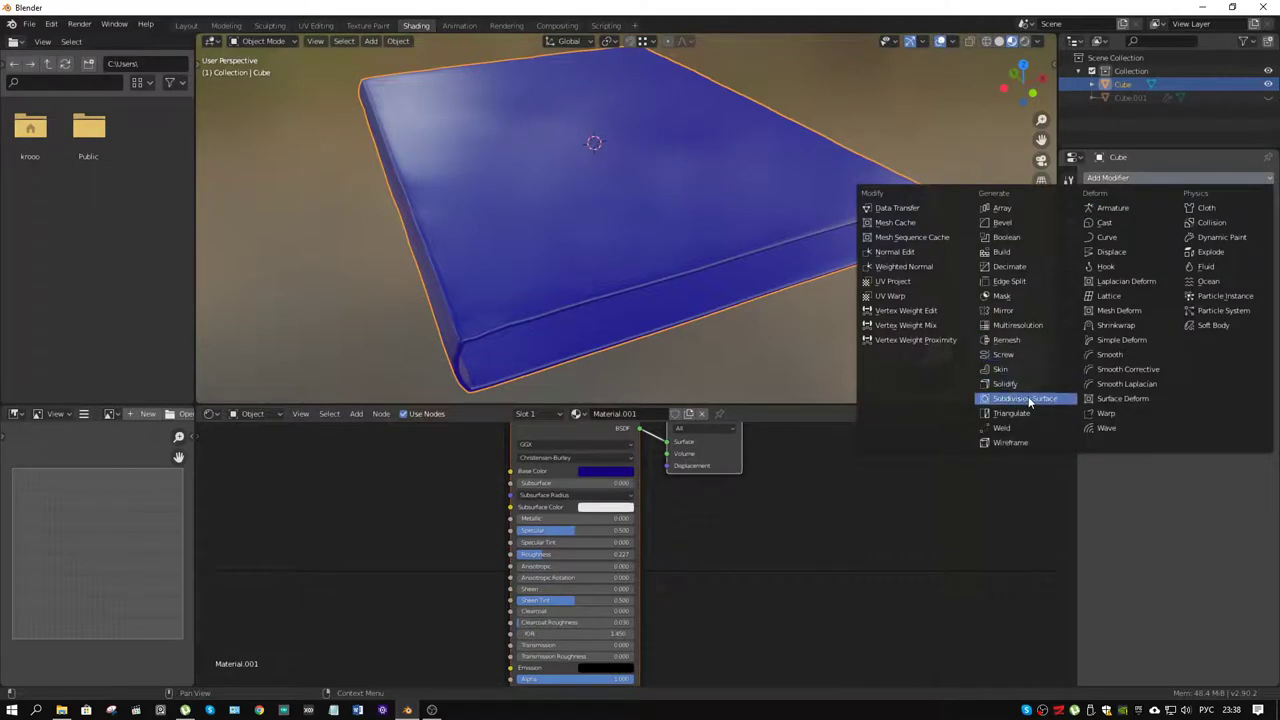
left_click(1030, 402)
middle_click_drag(625, 270, 709, 281)
key("ctrl+Tab")
left_click(641, 294)
key("2")
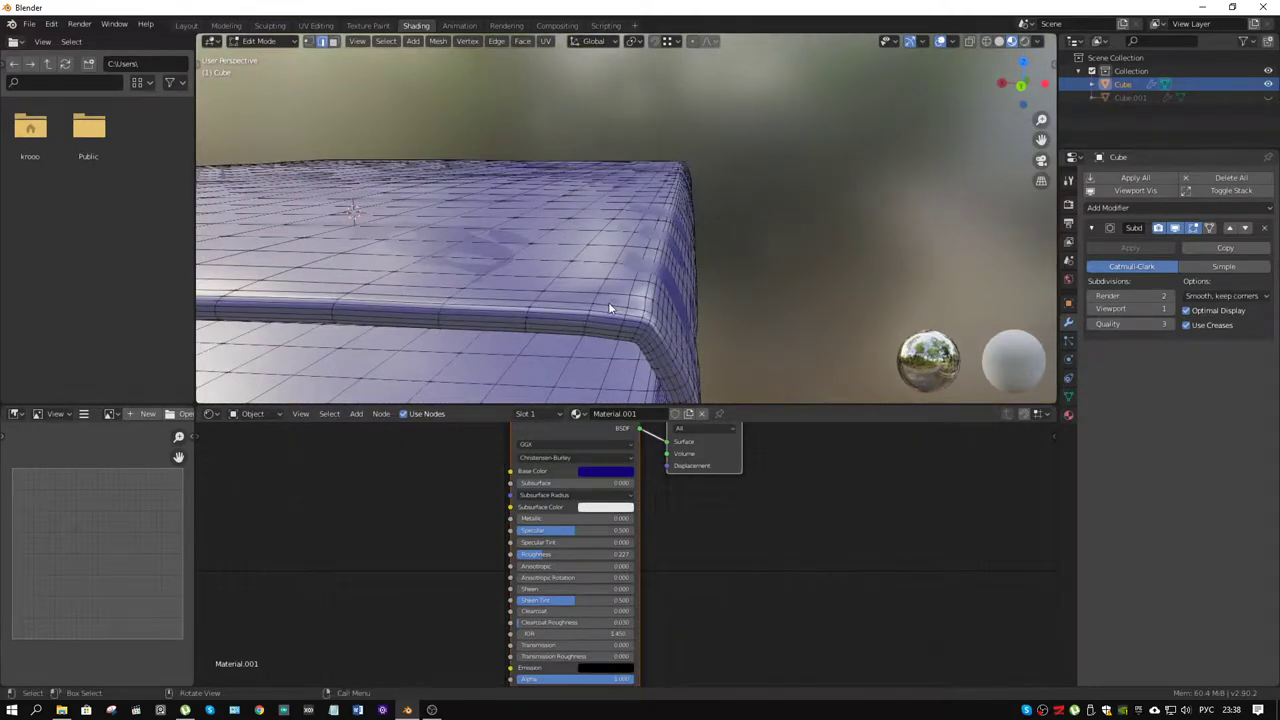
- Select the lengthwise row of edges on the top cover's outer surface, just beside the spine
middle_click_drag(608, 310, 650, 286)
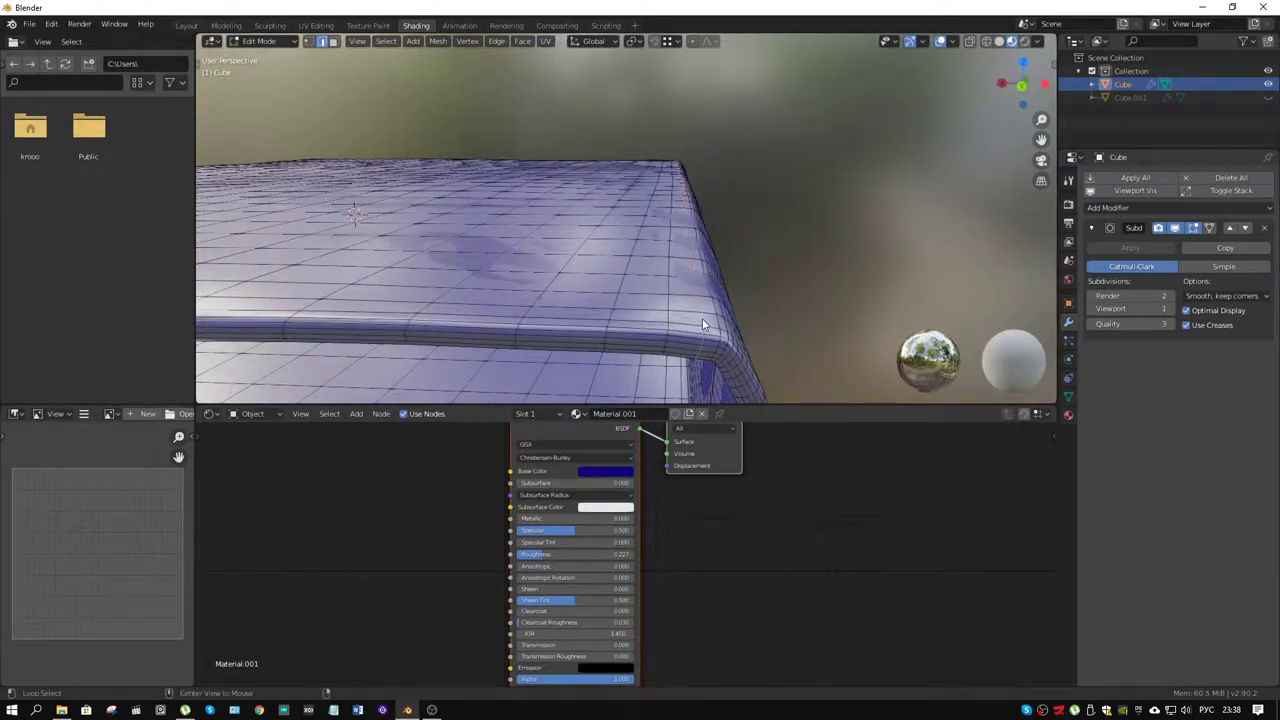
middle_click_drag(712, 336, 731, 296)
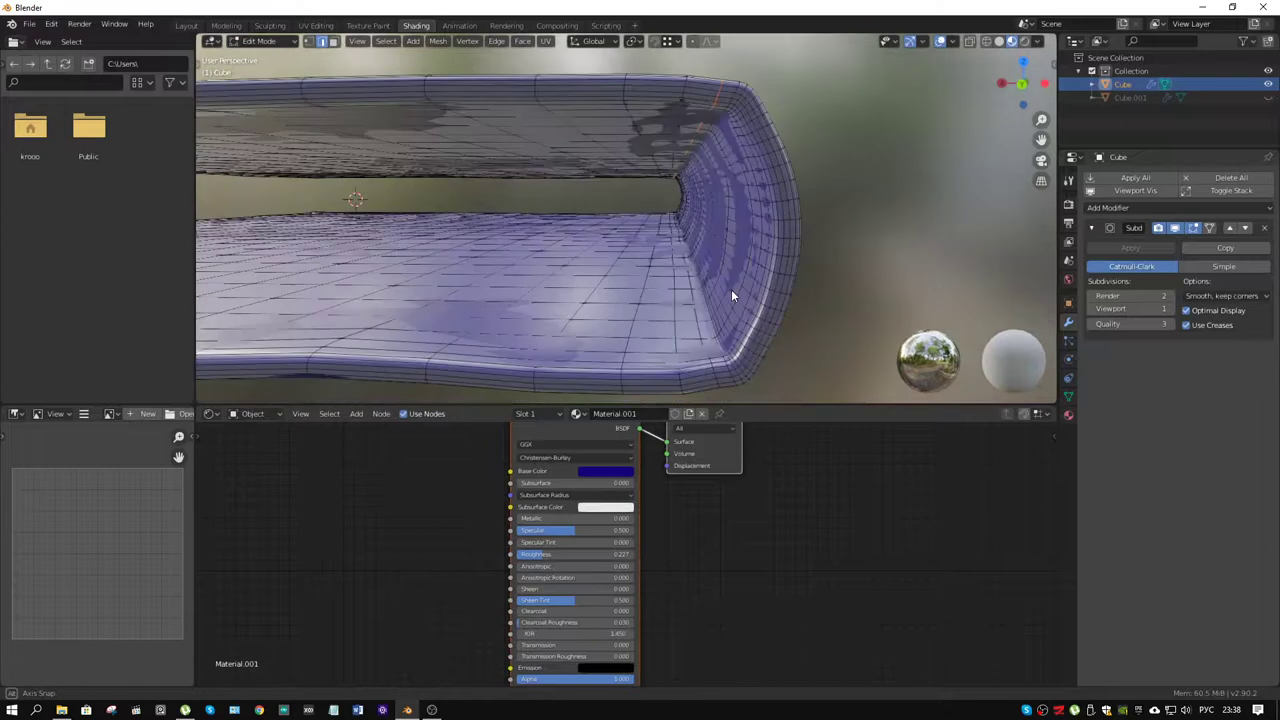
key("KP_1")
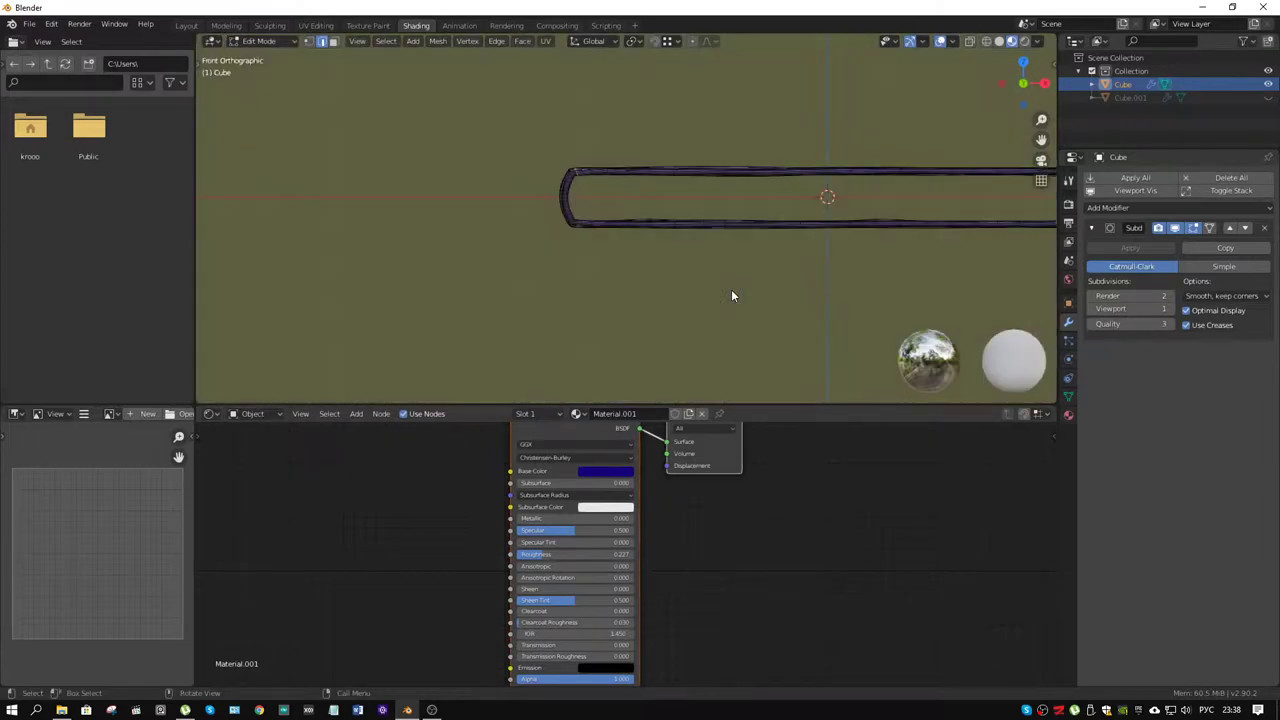
scroll(658, 135, "up", 5)
middle_click_drag(546, 118, 561, 208, "shift")
scroll(554, 212, "up", 6)
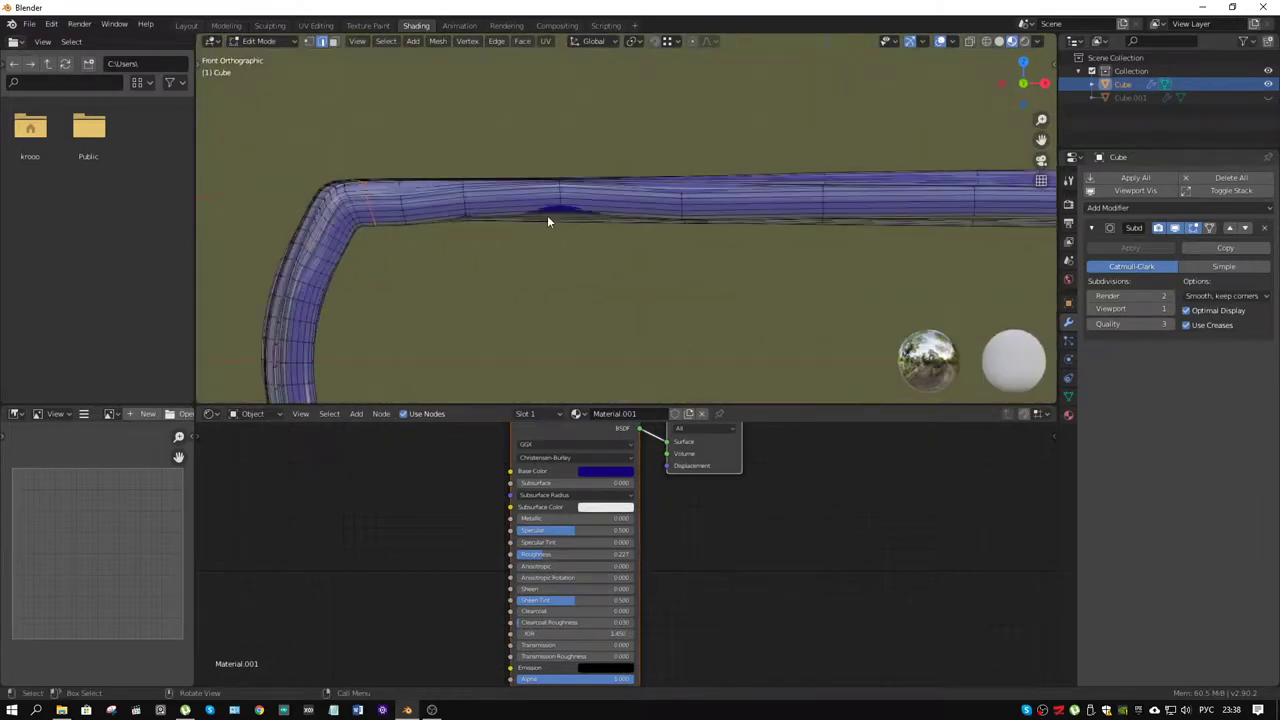
middle_click_drag(446, 216, 519, 242, "shift")
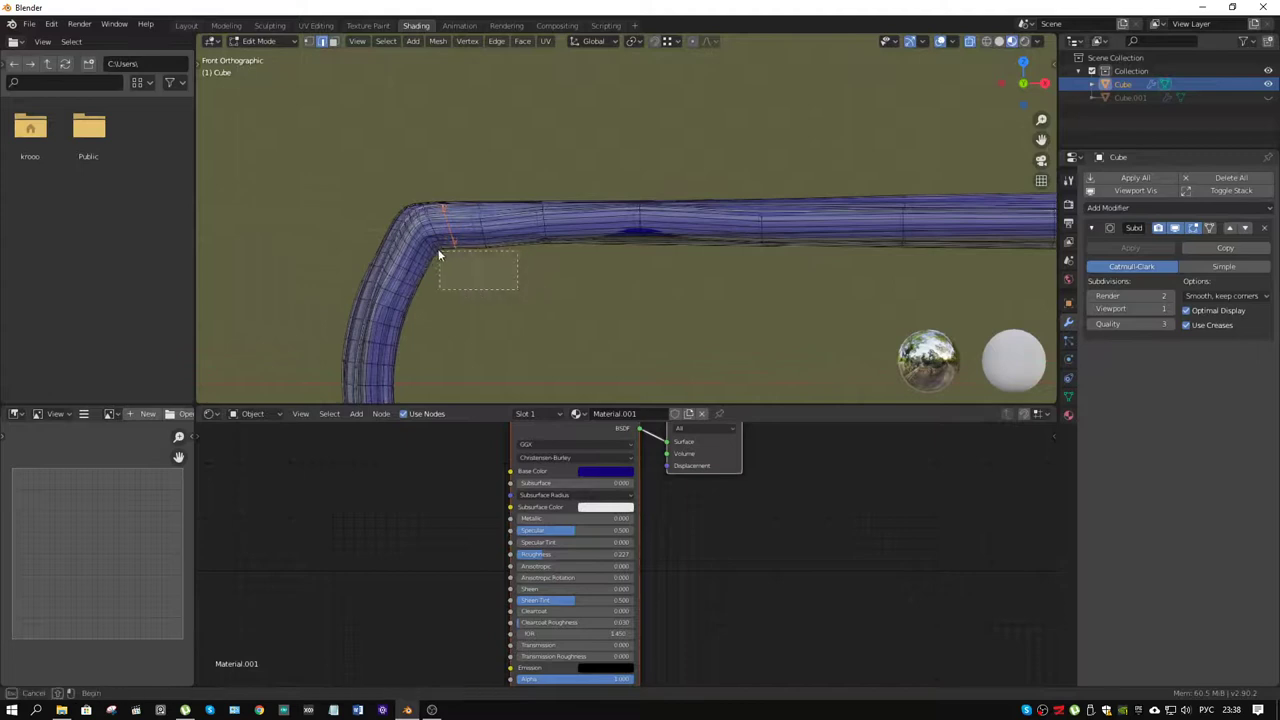
middle_click_drag(460, 237, 573, 236)
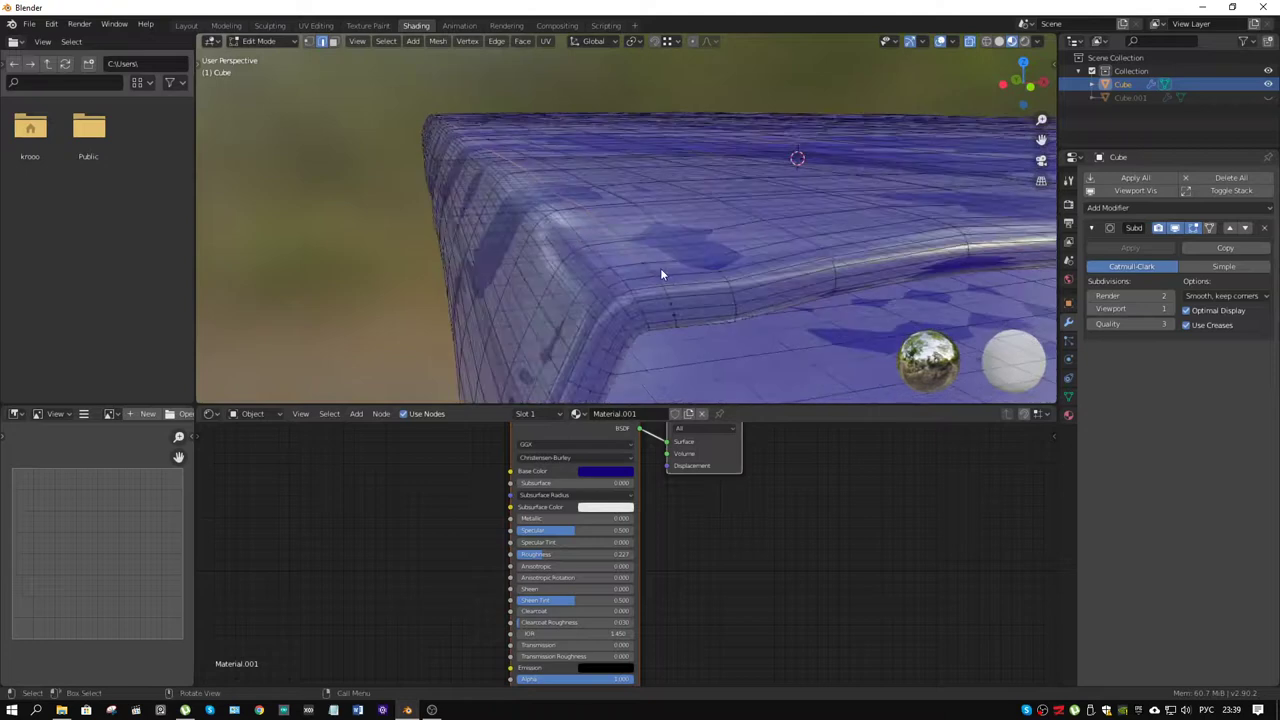
middle_click_drag(667, 283, 660, 284)
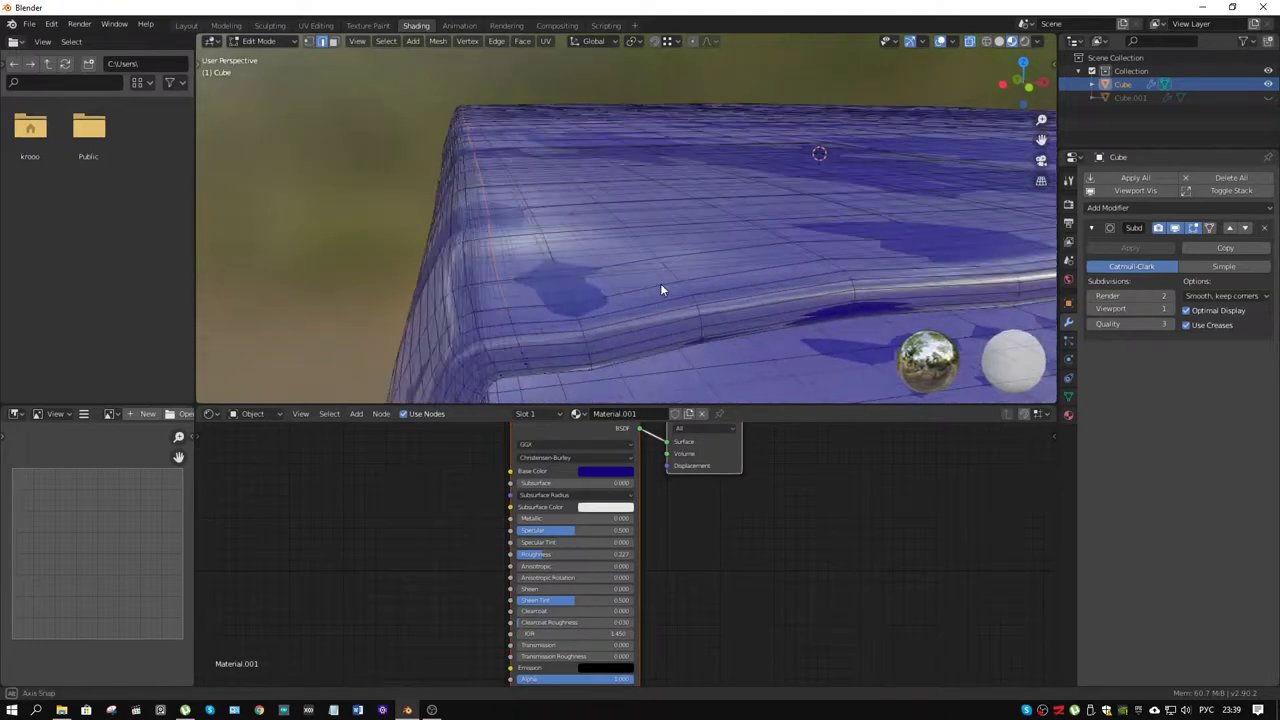
left_click(510, 313, "shift")
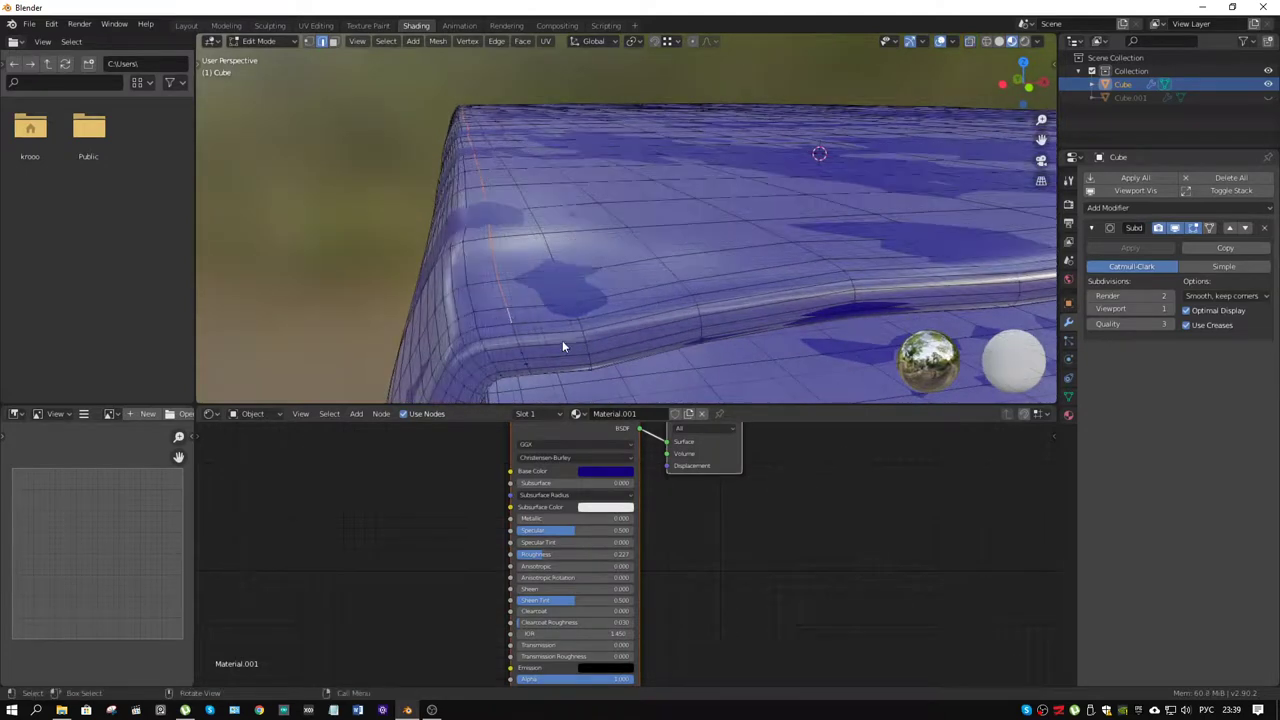
middle_click_drag(519, 347, 505, 320)
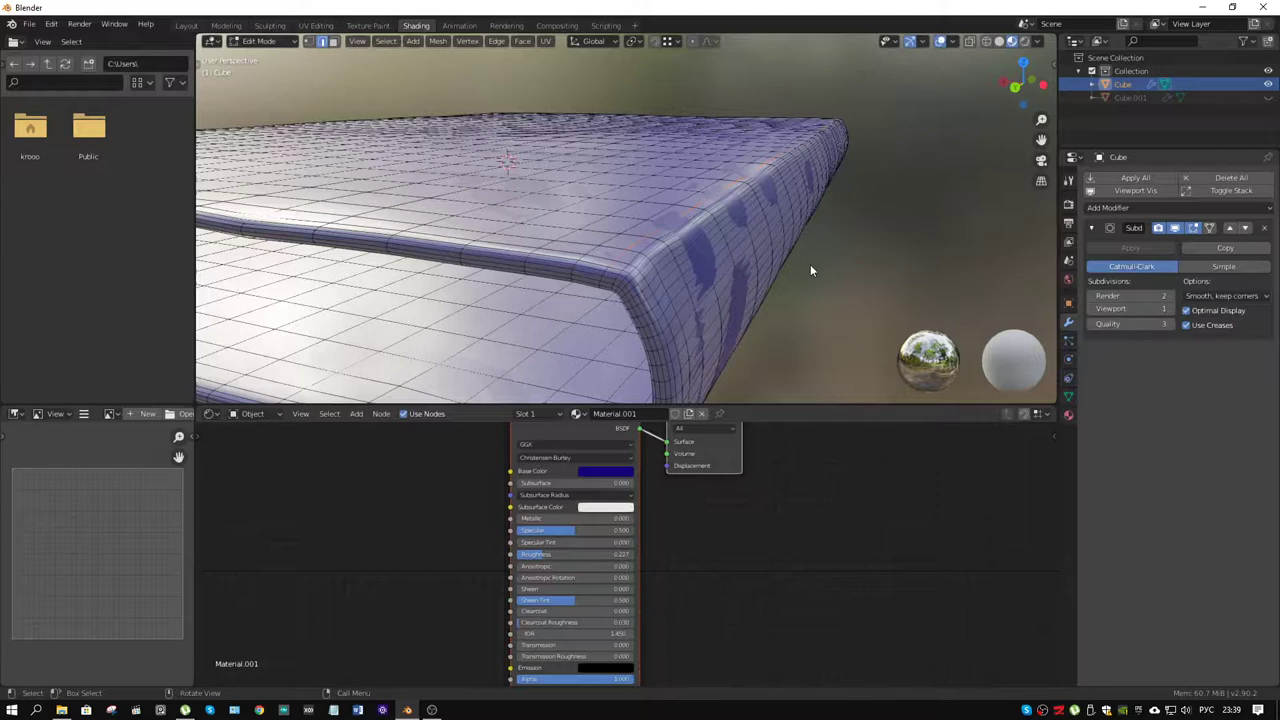
- Move the selected edge row beside the spine slightly along the global Z axis
key("g")
key("z")
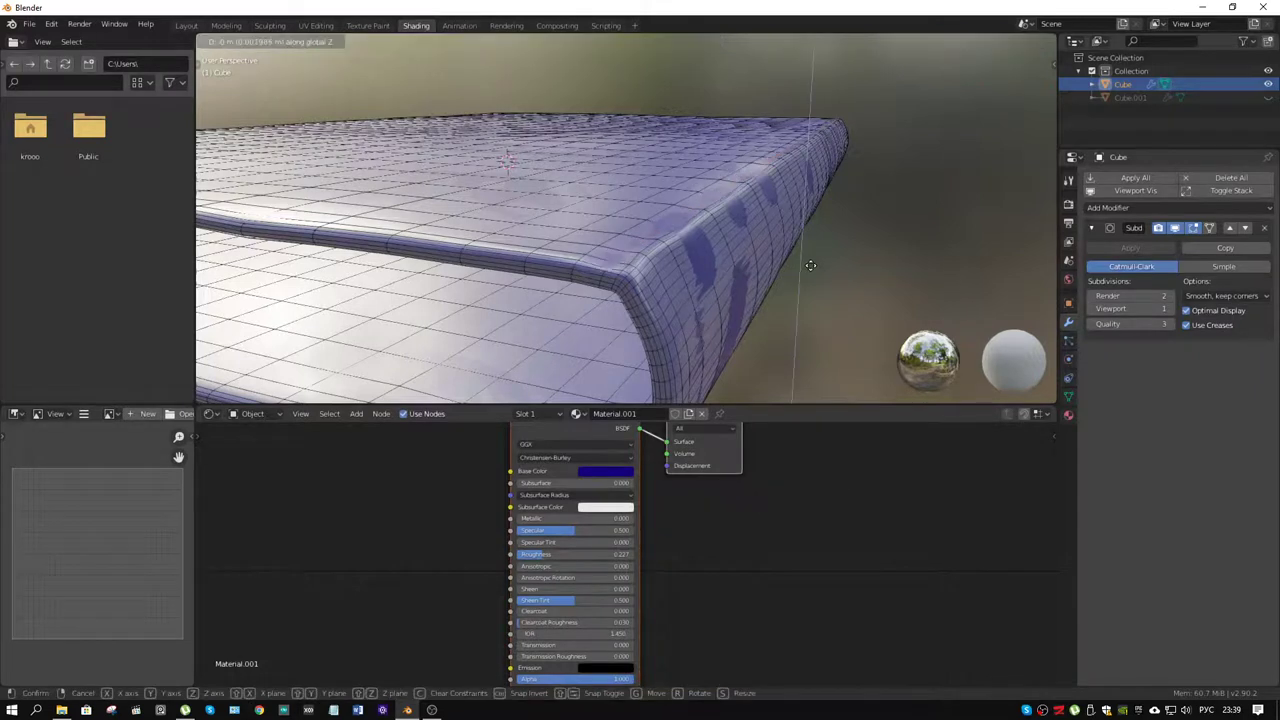
left_click(810, 265)
scroll(654, 291, "up", 3)
scroll(646, 316, "down", 3)
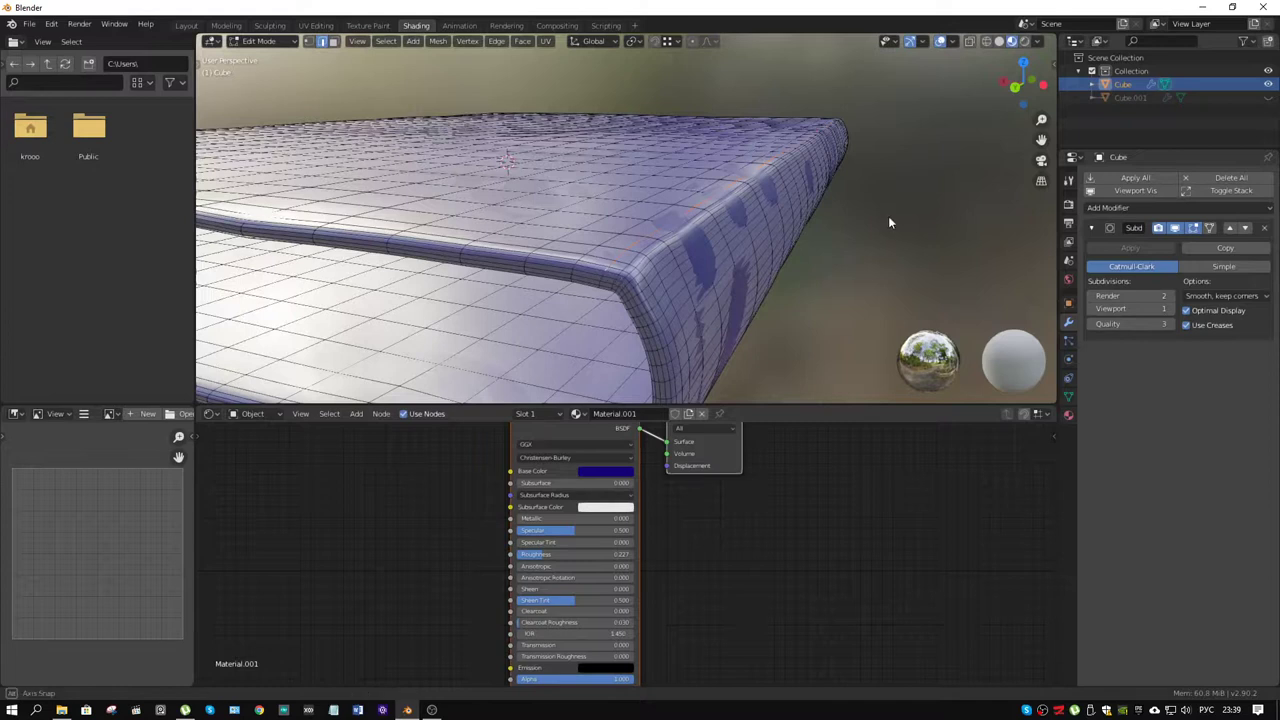
- Switch to vertex selection and select the vertex row beside the spine up to the top cover's end edge
middle_click_drag(888, 216, 545, 298)
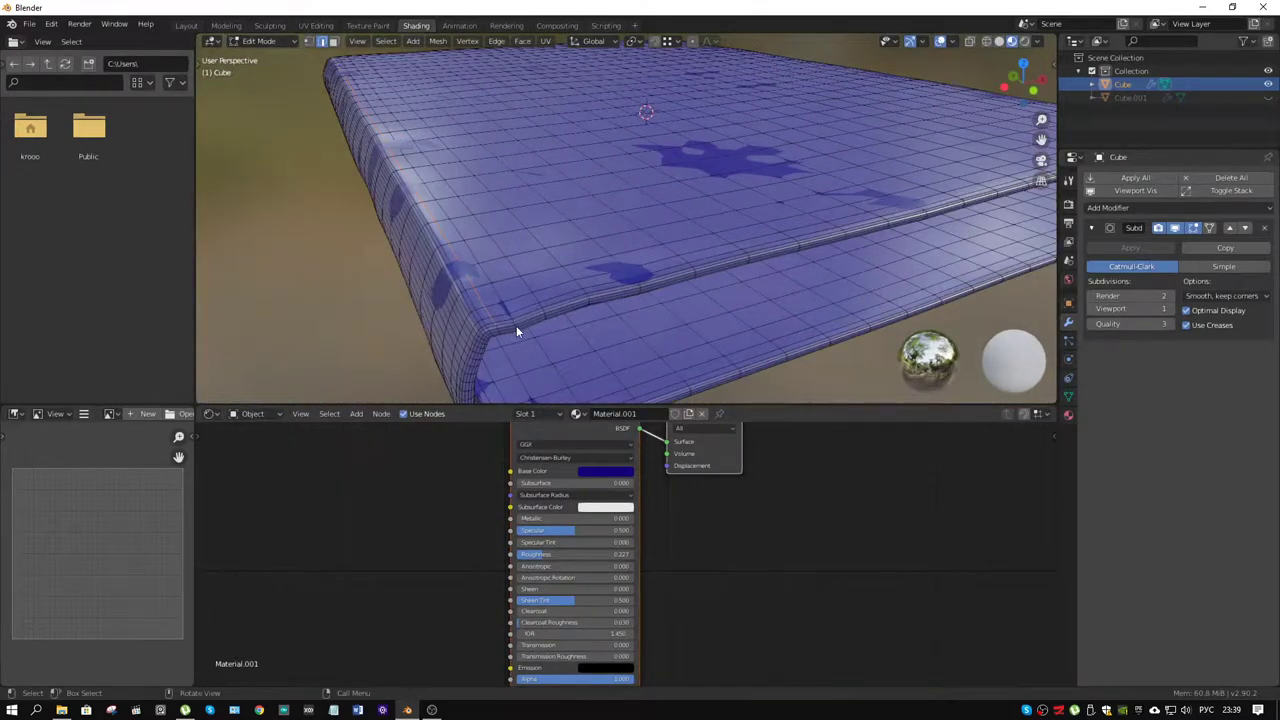
key("1")
left_click(516, 325, "alt")
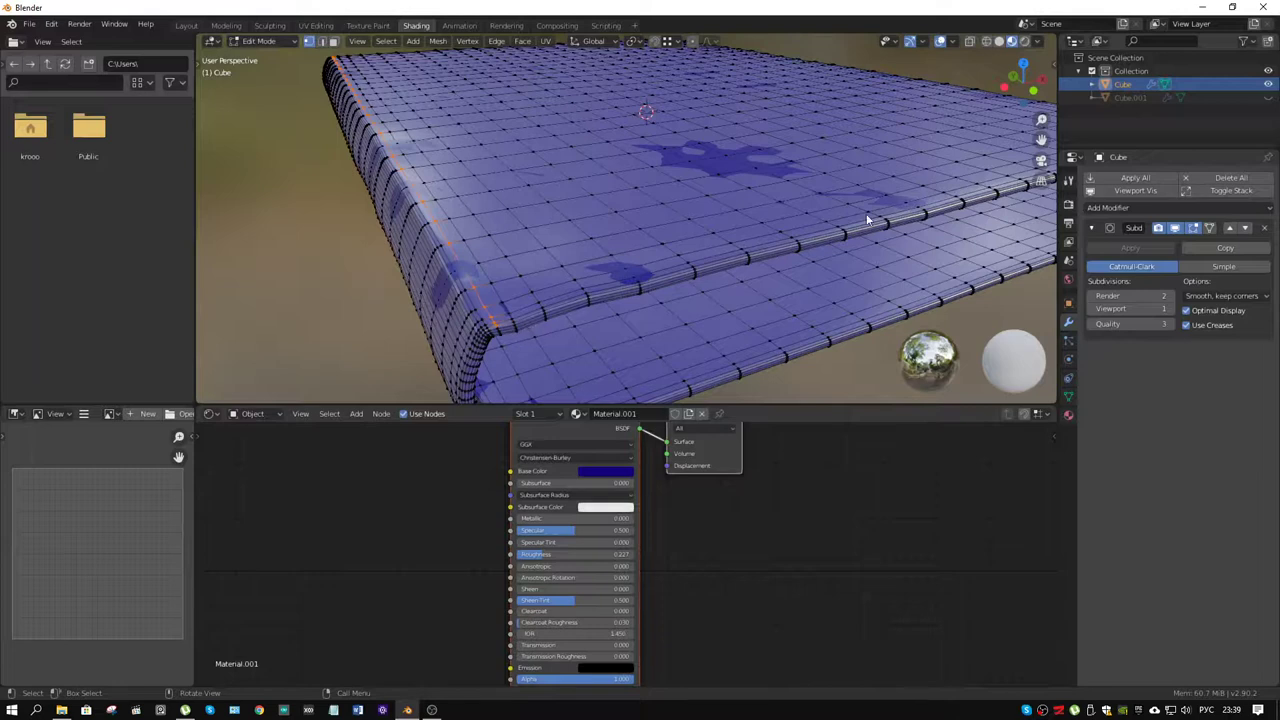
- Set the viewport's Clip Start to 0.01 m for close-up work on the spine corner
key("n")
left_click(1049, 118)
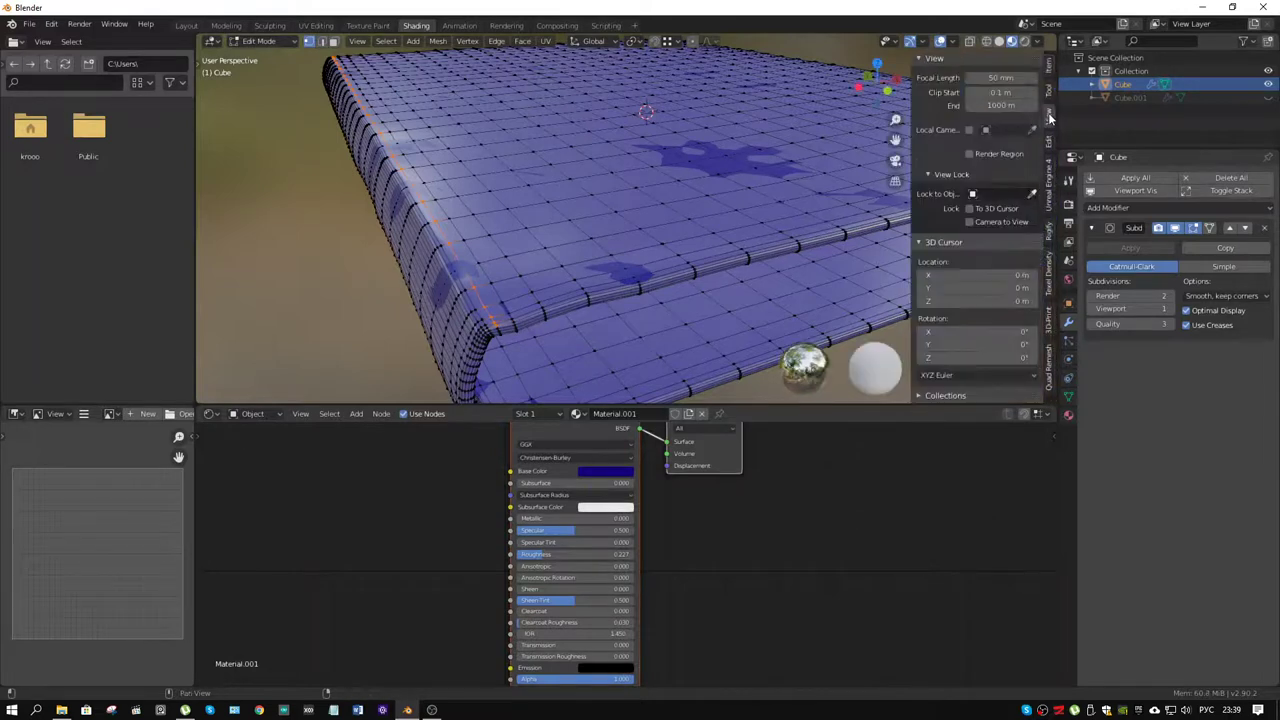
left_click(1009, 93)
type("0")
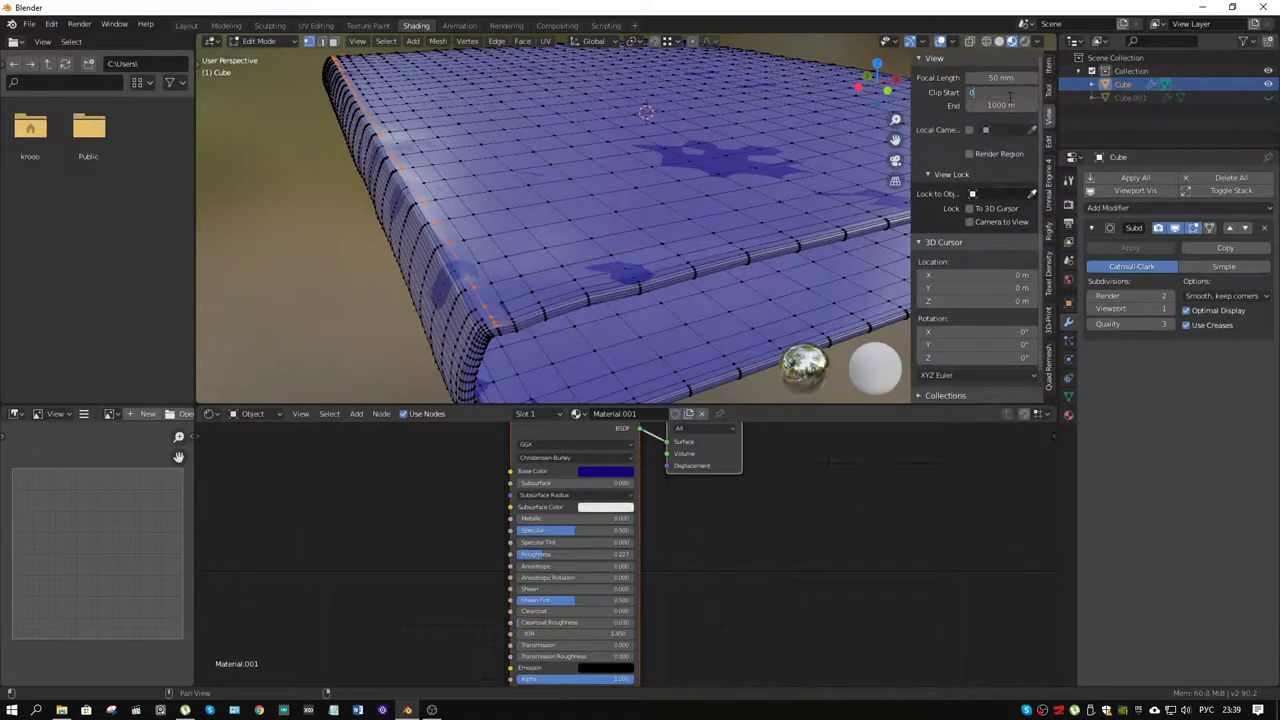
type(".01")
key("Return")
middle_click_drag(854, 171, 548, 282)
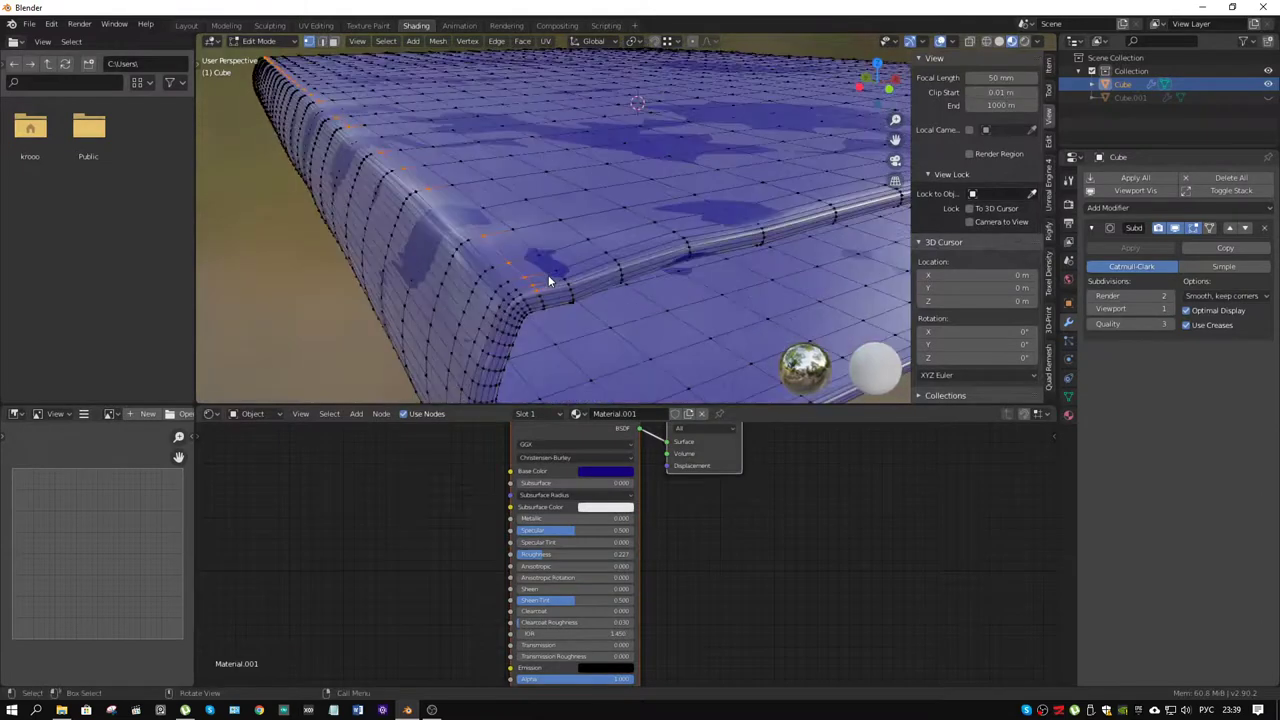
scroll(548, 275, "up", 5)
scroll(545, 276, "down", 3)
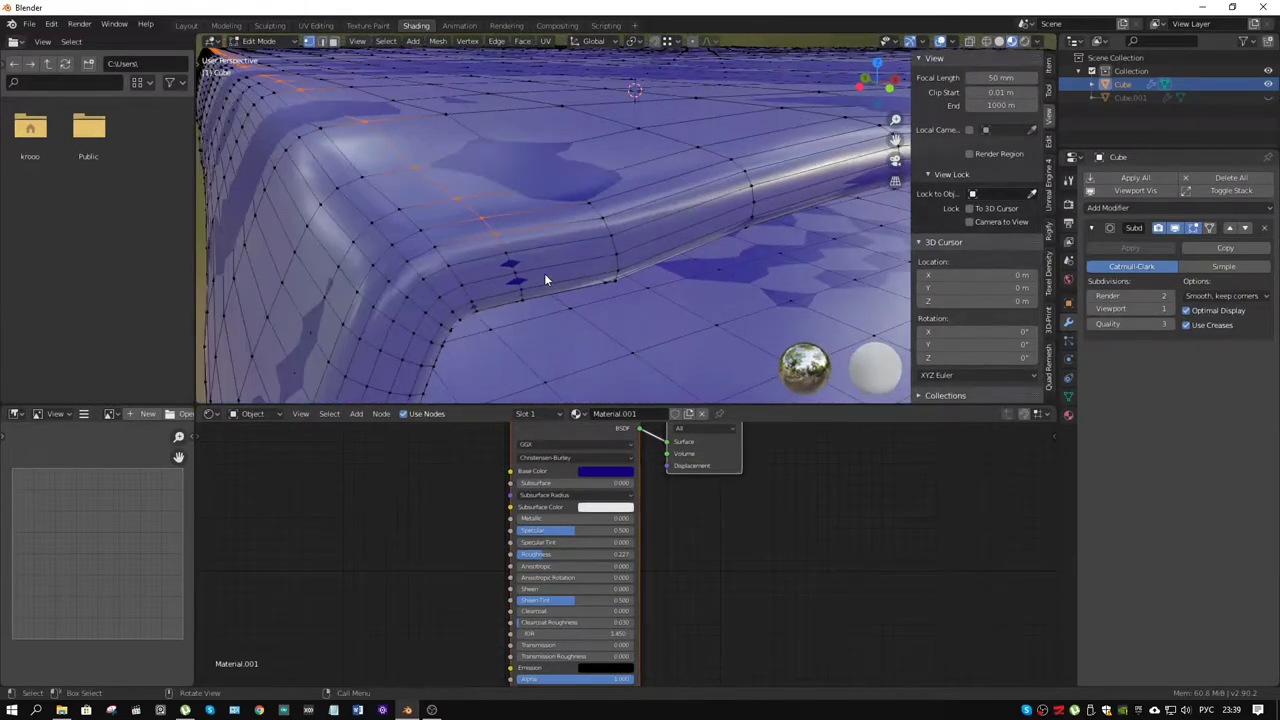
key("n")
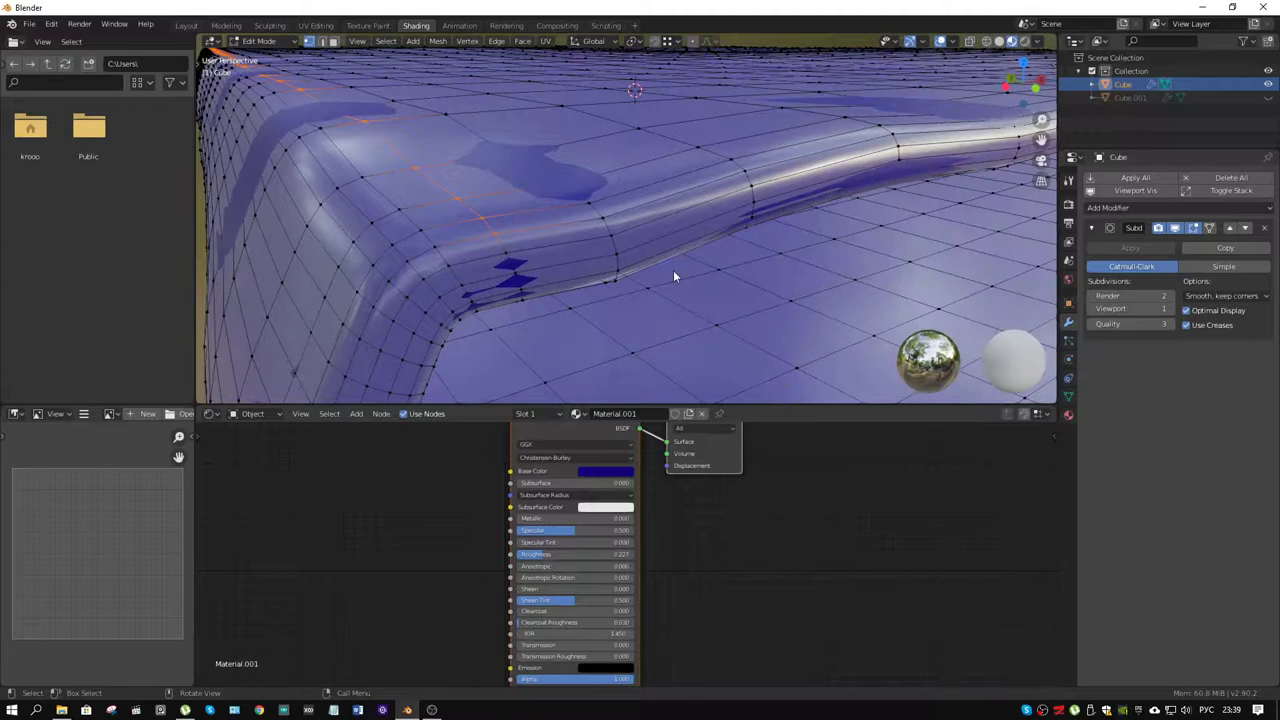
middle_click_drag(653, 270, 660, 237)
scroll(655, 247, "up", 2)
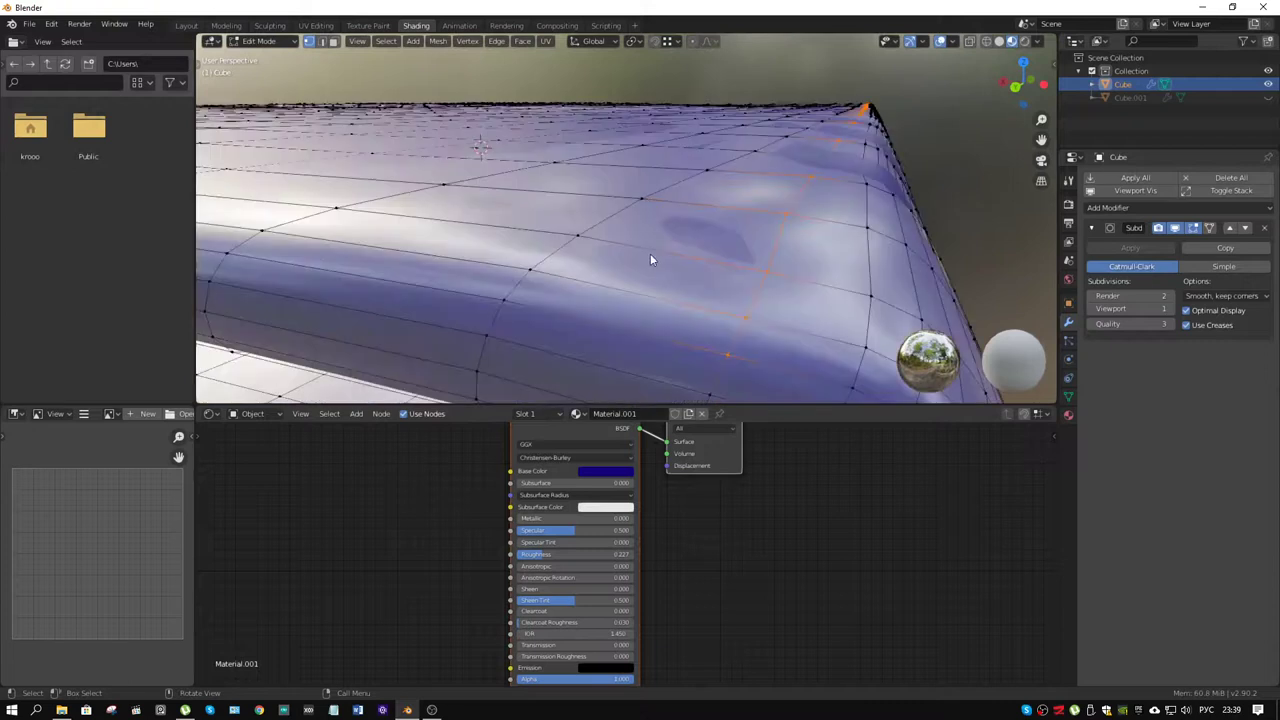
scroll(650, 257, "down", 2)
key("ctrl")
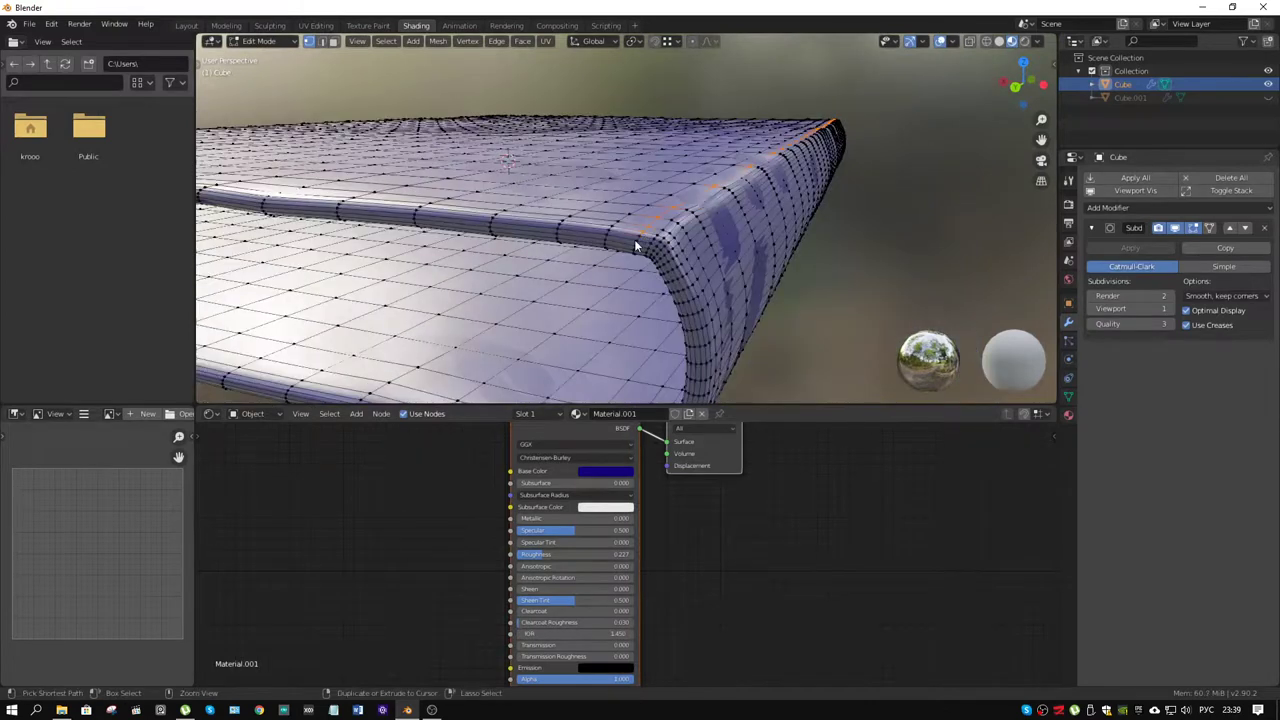
middle_click_drag(662, 245, 589, 226)
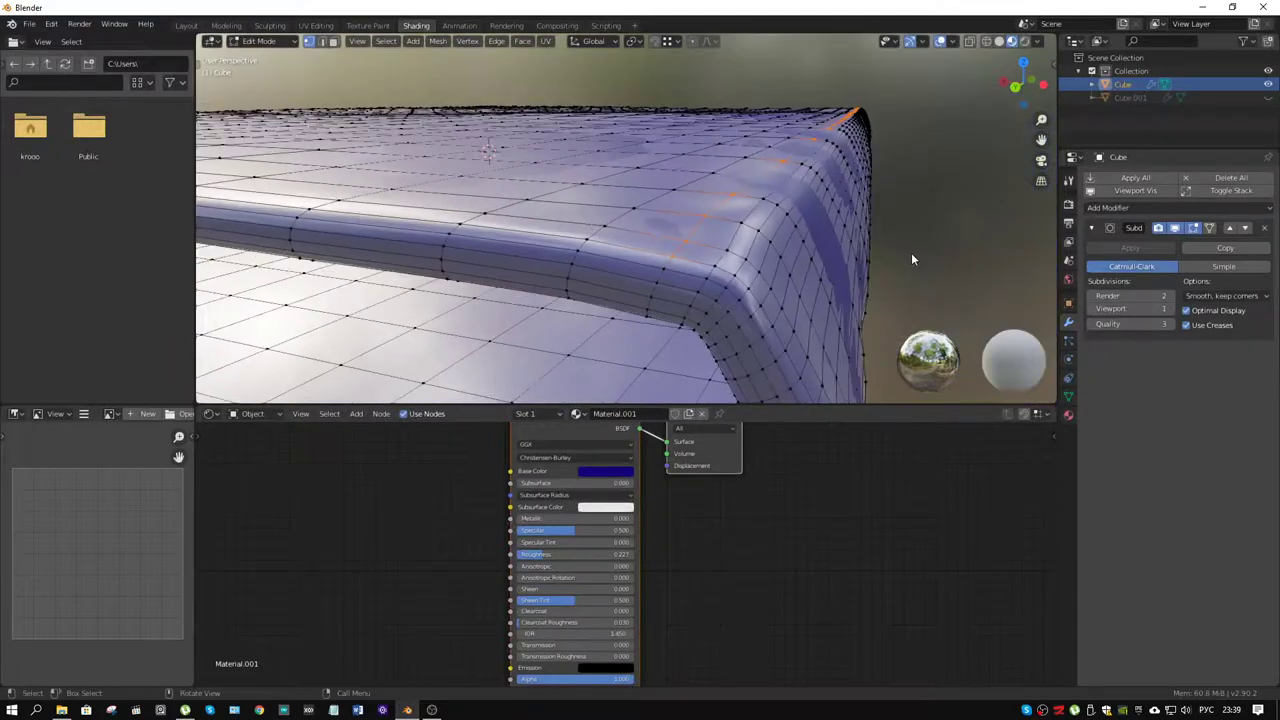
key("g")
key("z")
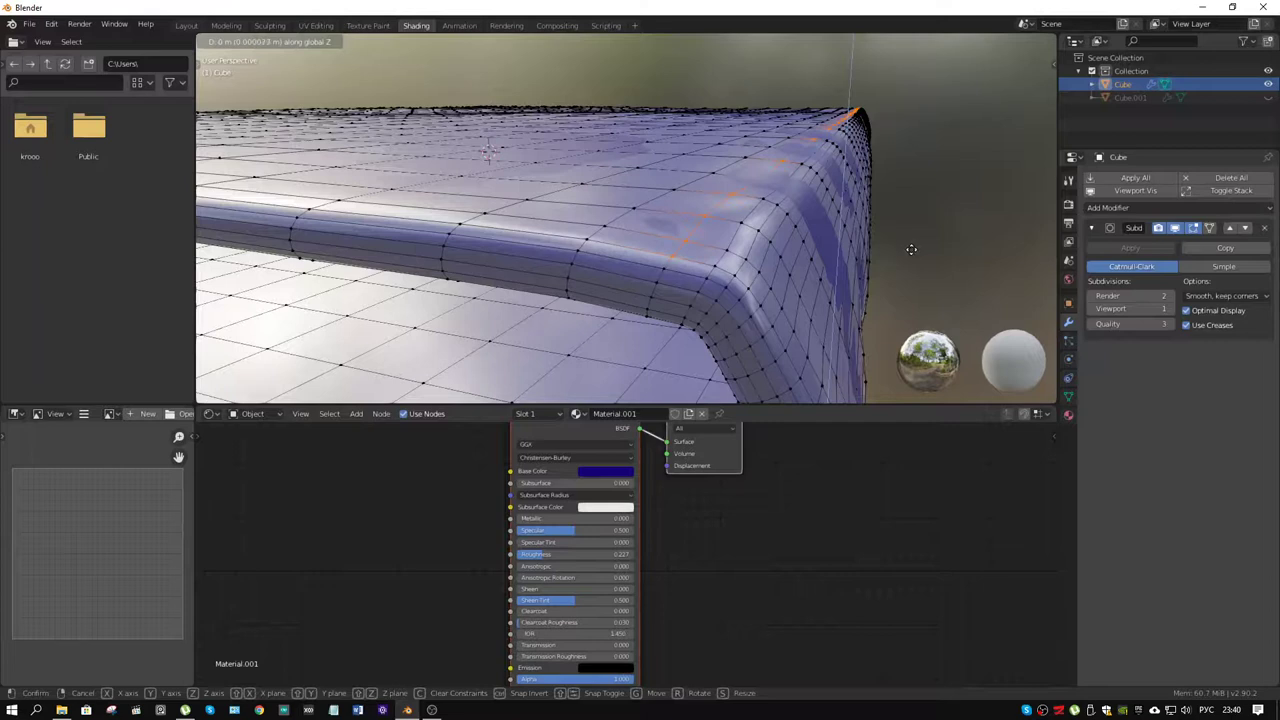
right_click(911, 249)
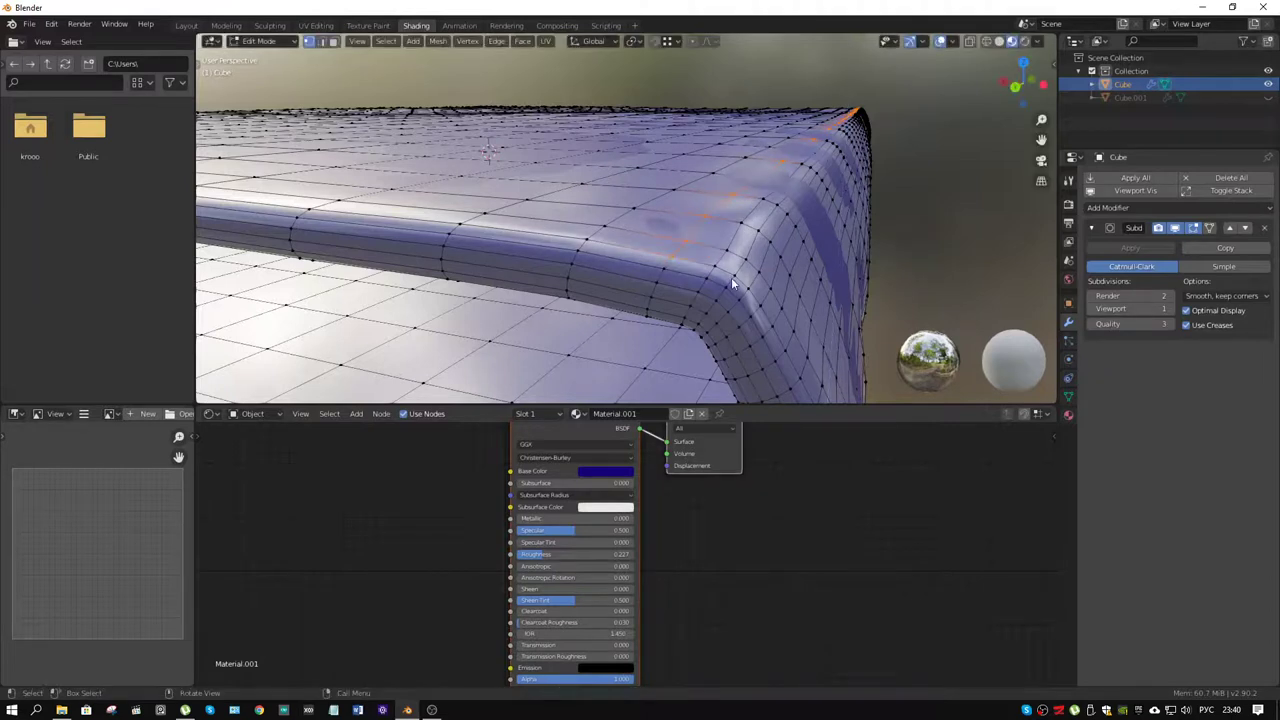
- Try moving the selected vertex row beside the spine slightly along the global Z axis
key("g")
key("z")
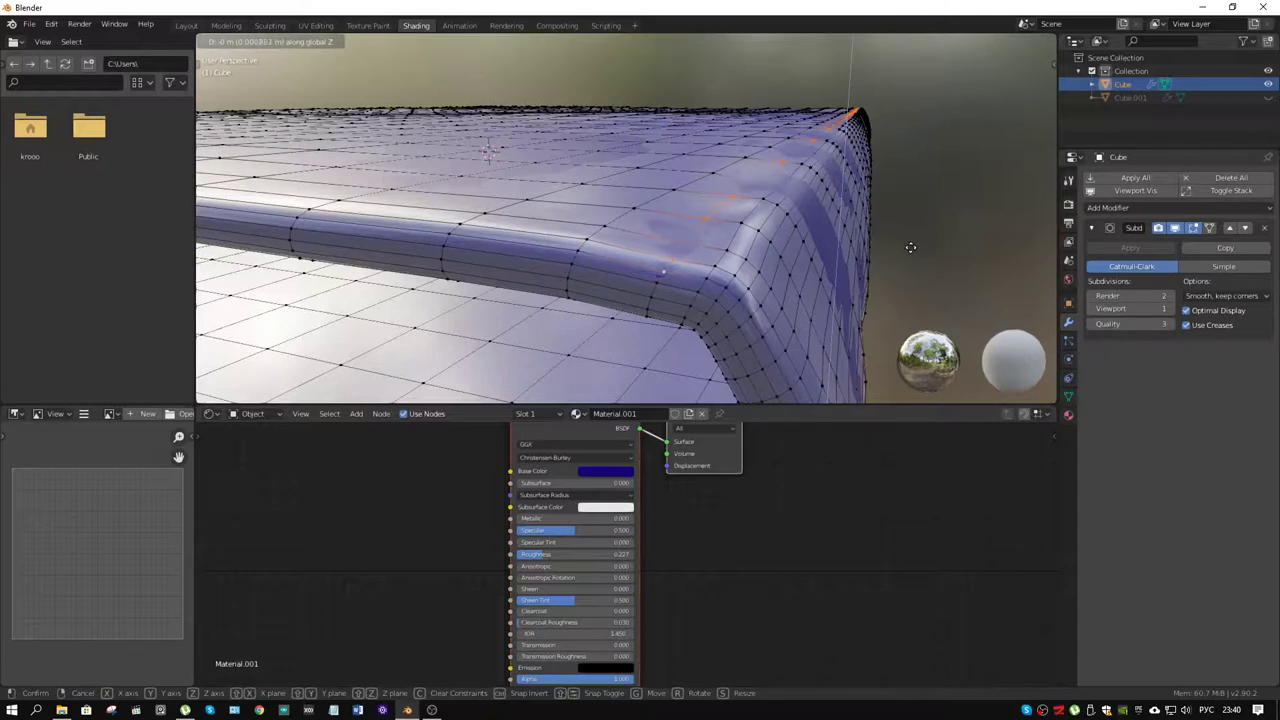
left_click(910, 247)
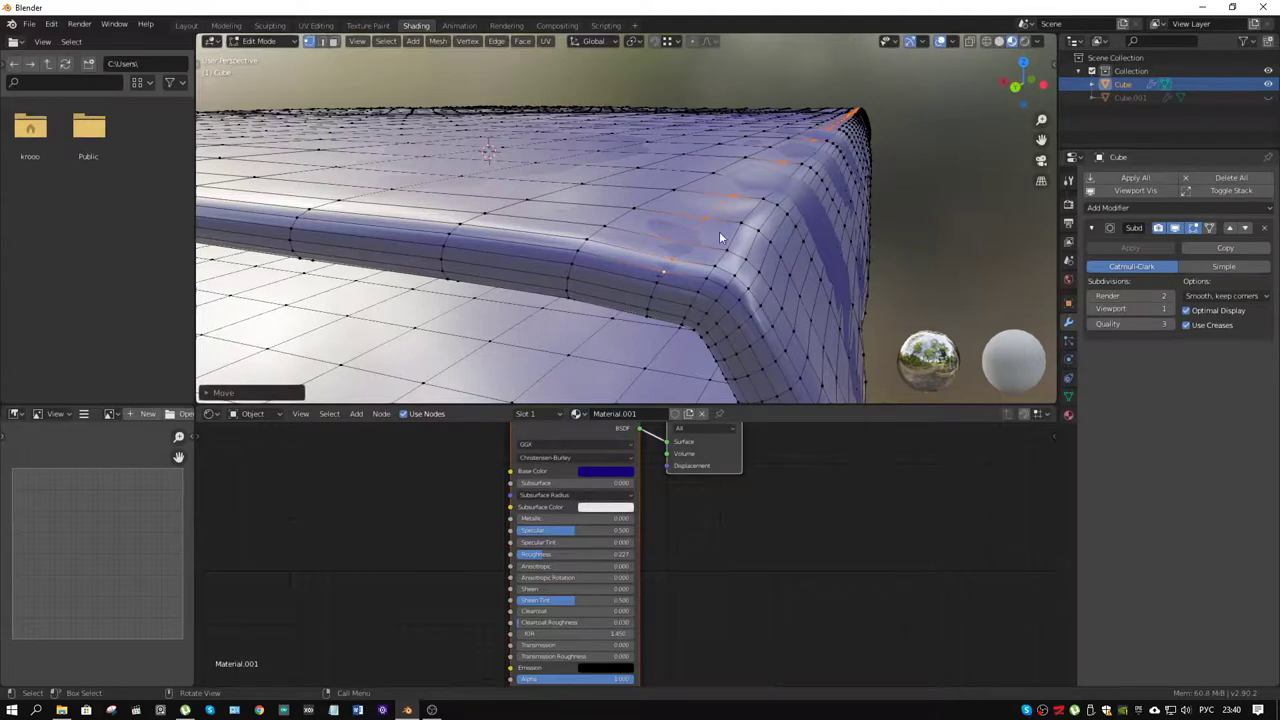
key("ctrl+r")
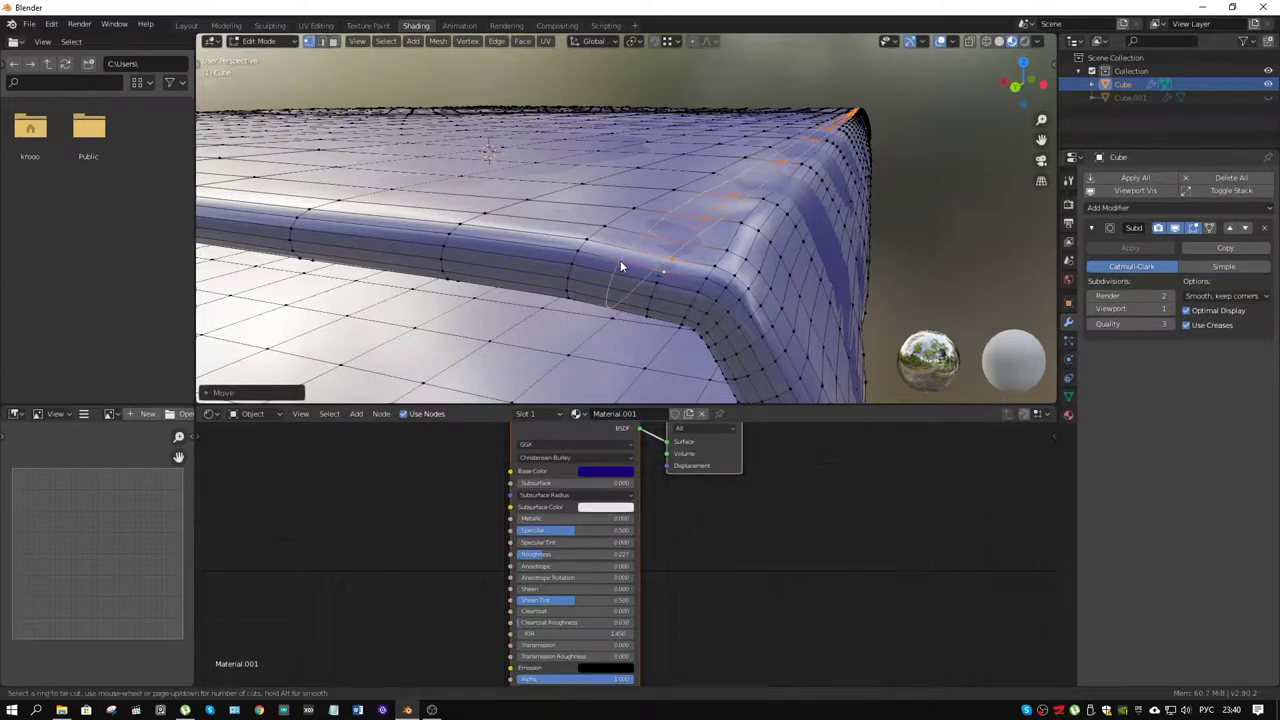
key("Escape")
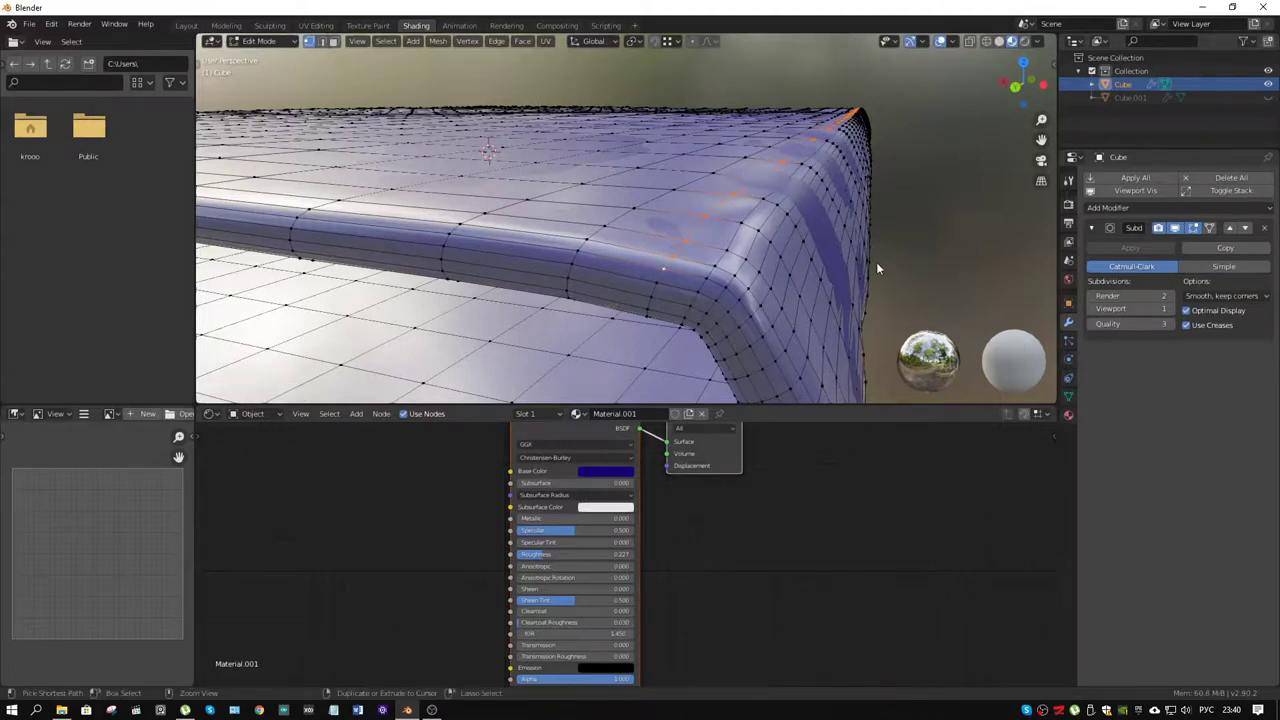
- Add a centred lengthwise loop cut on the top cover, just inward of the row beside the spine, and clear the selection
key("ctrl+r")
left_click(617, 264)
left_click(617, 264)
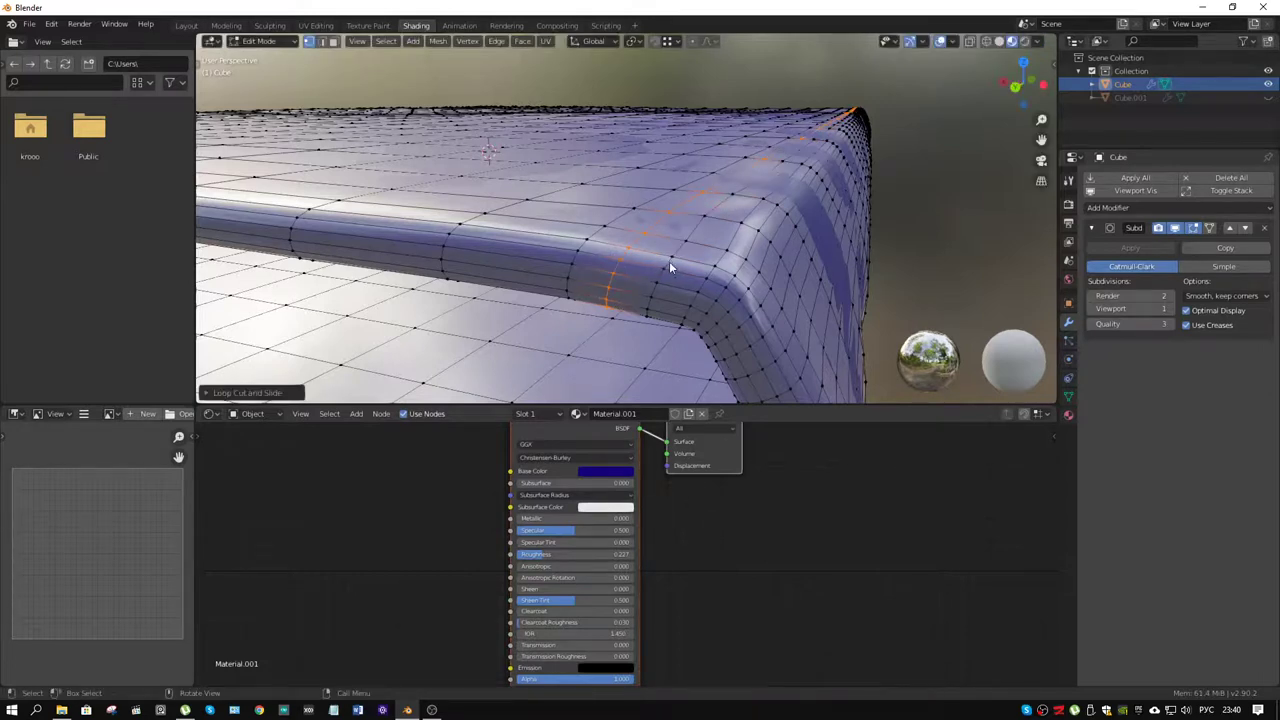
key("alt+a")
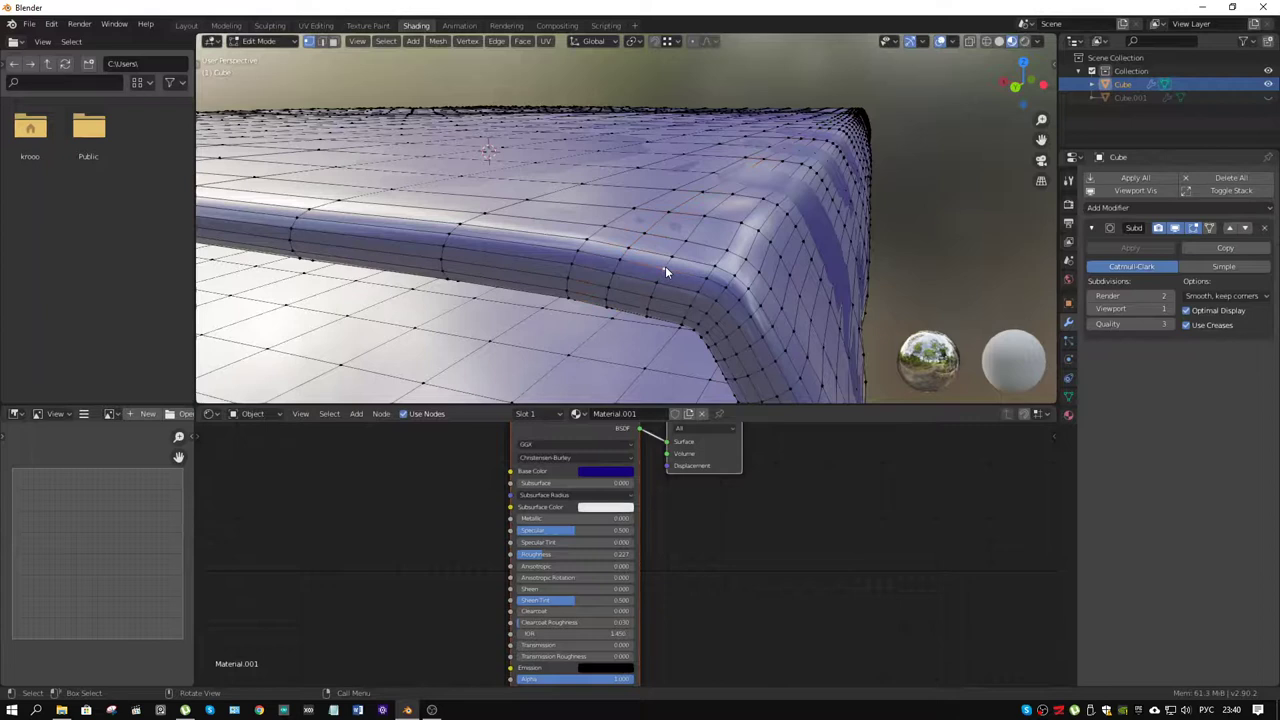
- Select the thickness edges on the top cover's end beside the spine, scale them down along global Z and shift them slightly along Z
key("2")
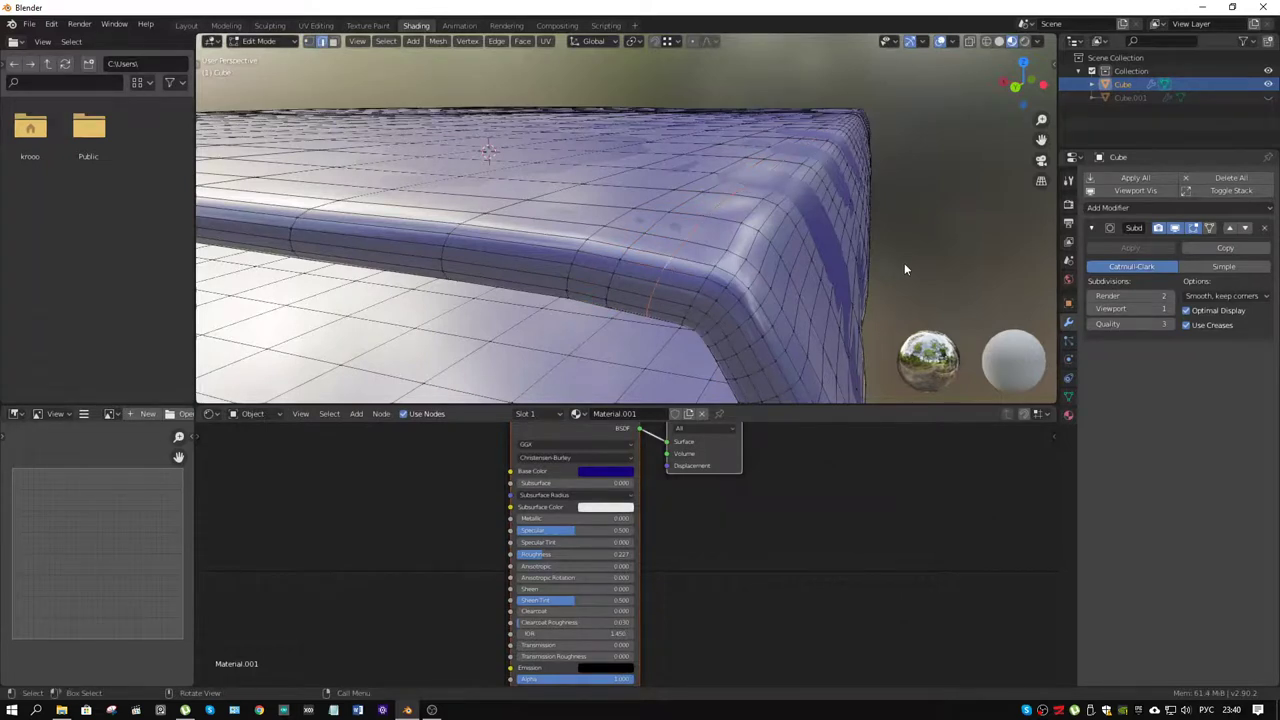
key("s")
key("z")
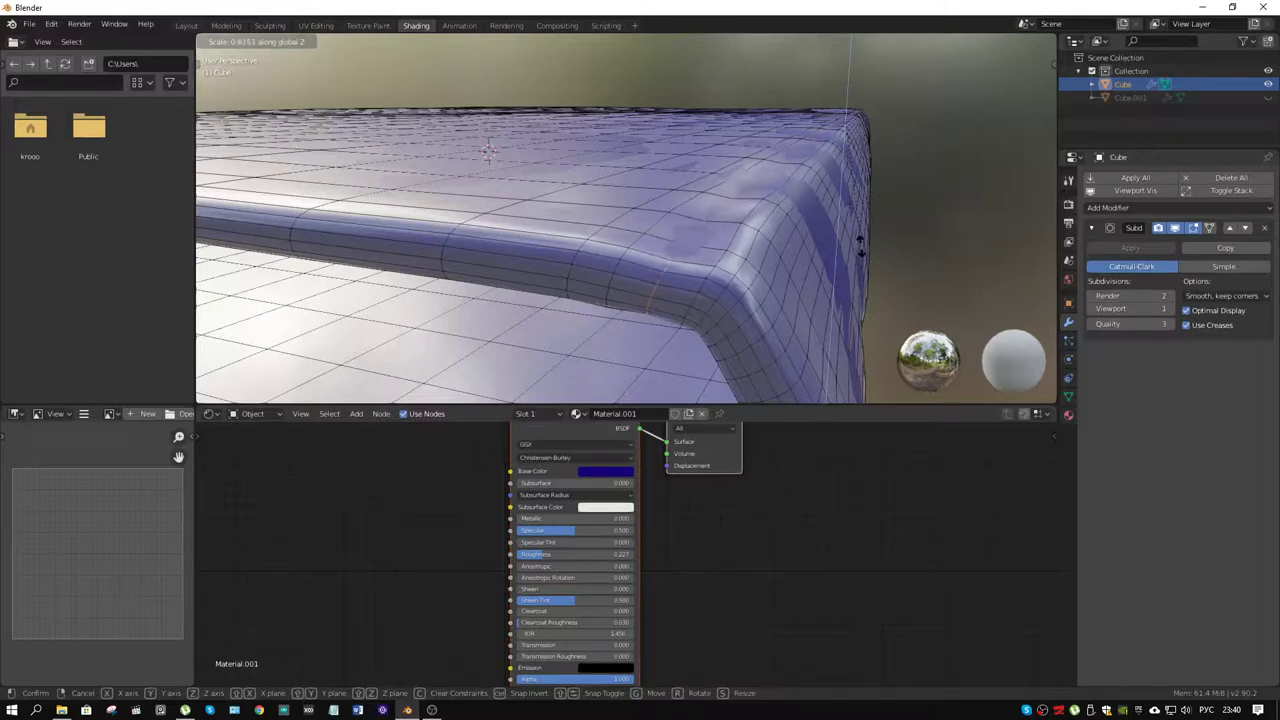
left_click(884, 243)
key("g")
key("z")
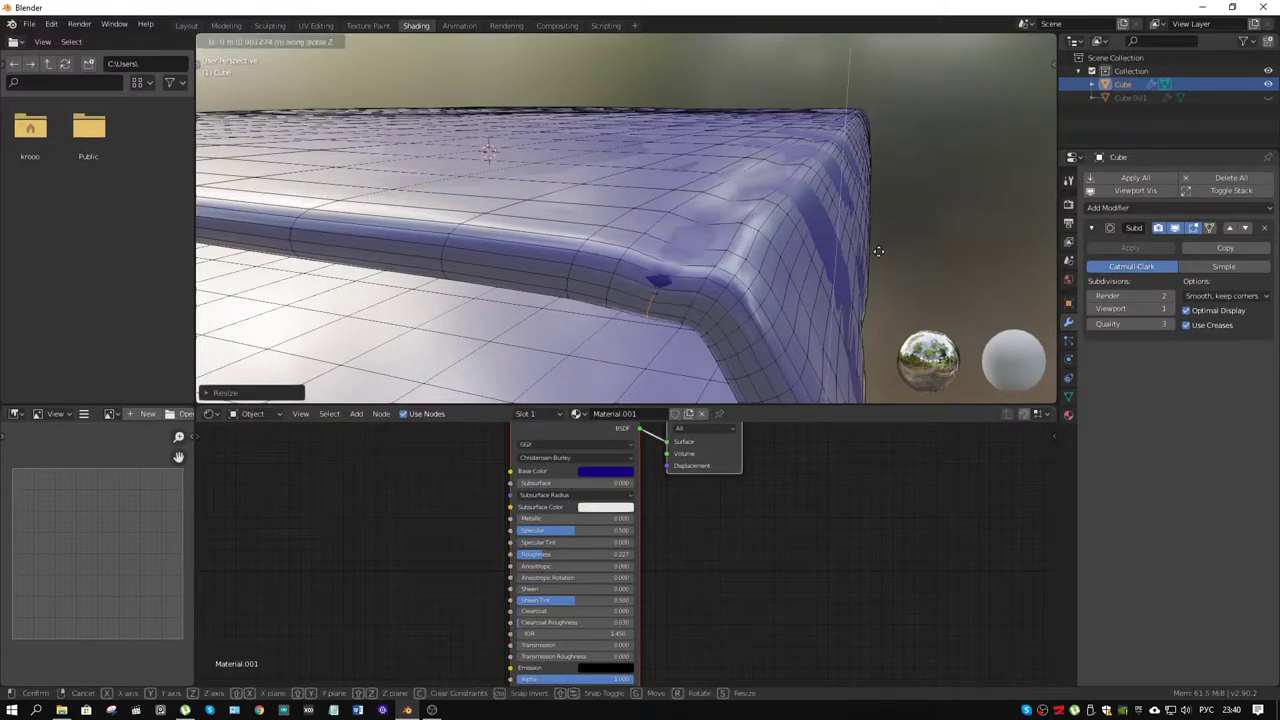
left_click(879, 249)
- Switch to Object Mode and examine the cover's shading around the spine corner, the crease and the whole top surface
scroll(879, 249, "down", 5)
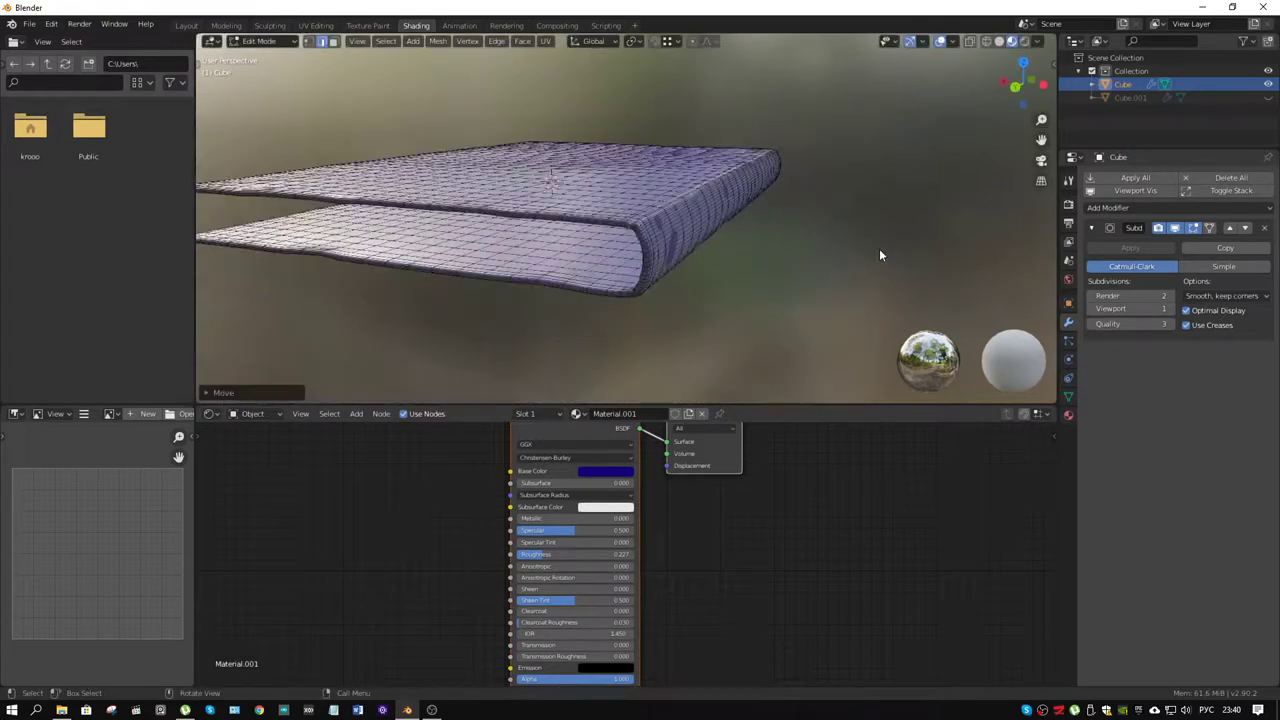
key("ctrl+Tab")
left_click(774, 243)
scroll(776, 245, "up", 5)
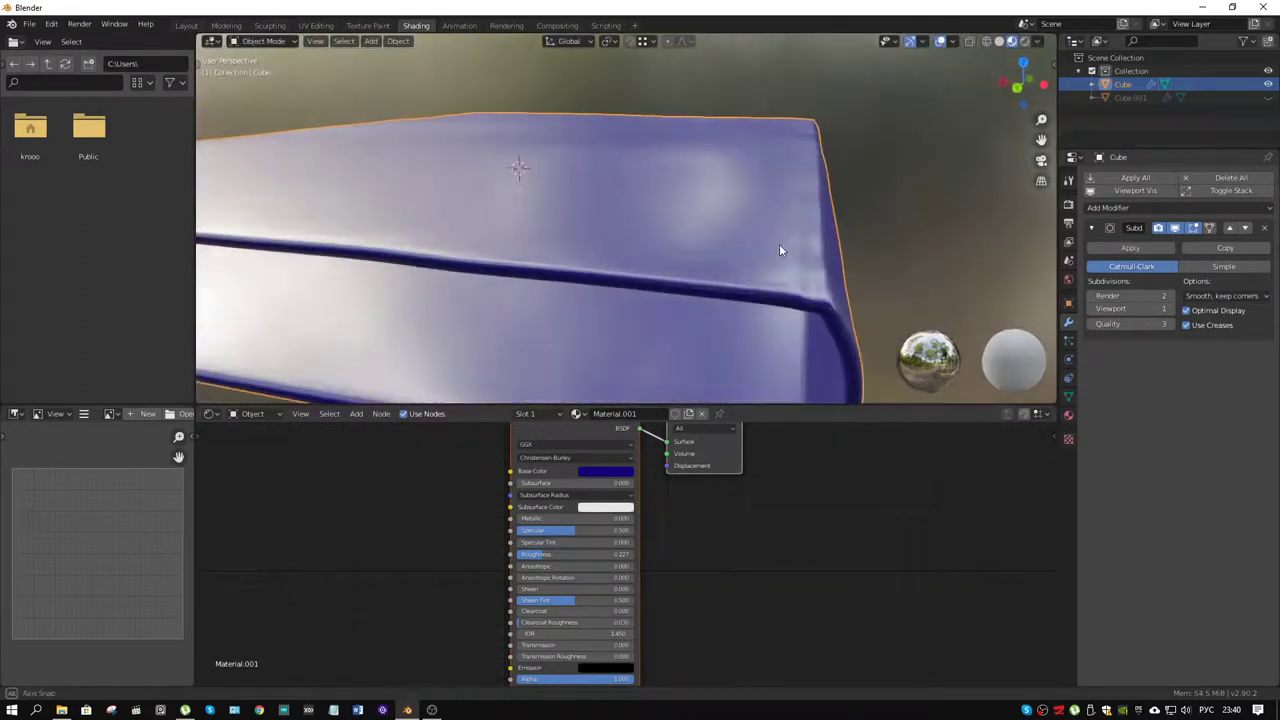
middle_click_drag(779, 244, 711, 271)
scroll(711, 271, "up", 3)
scroll(710, 266, "down", 6)
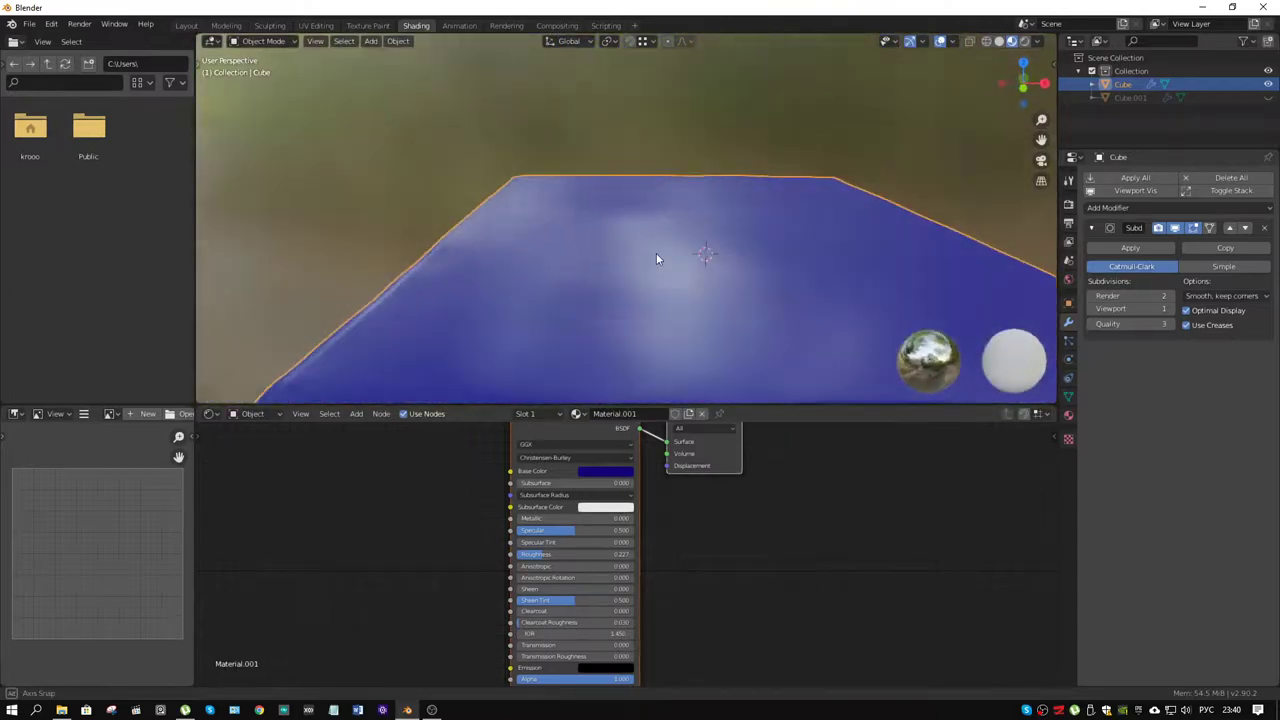
key("ctrl+Tab")
left_click(584, 273)
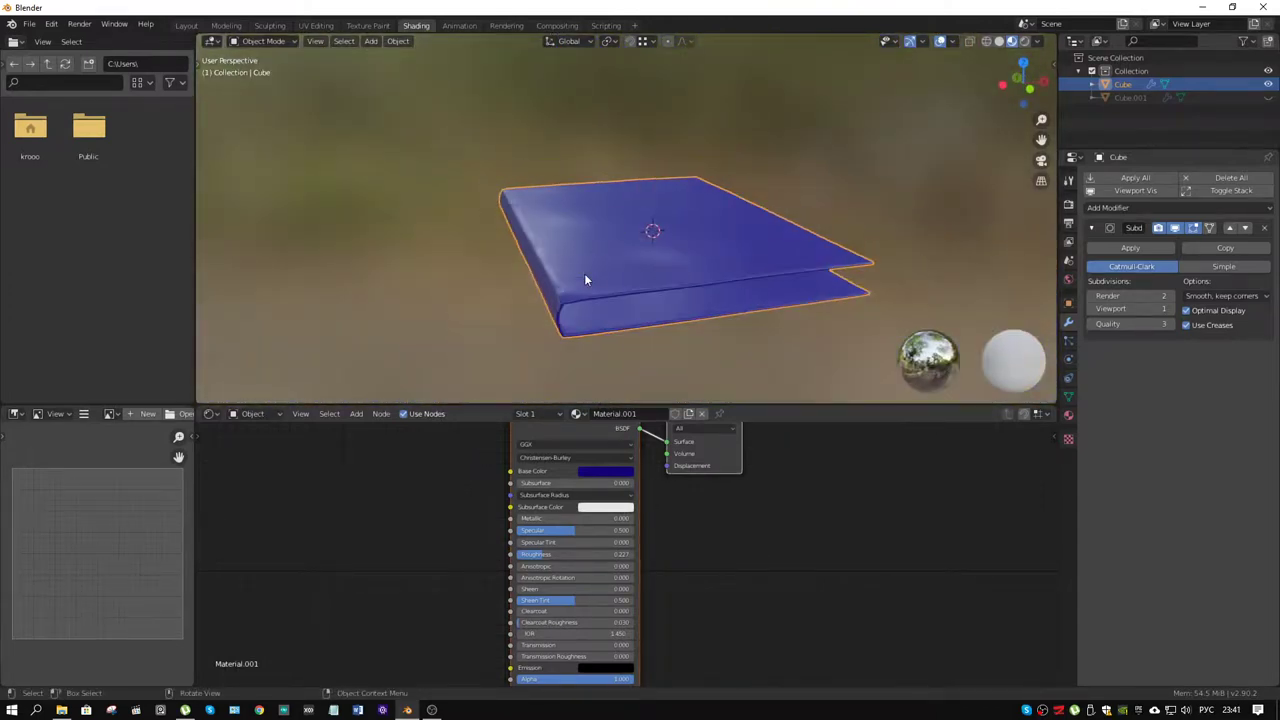
middle_click_drag(493, 272, 342, 99)
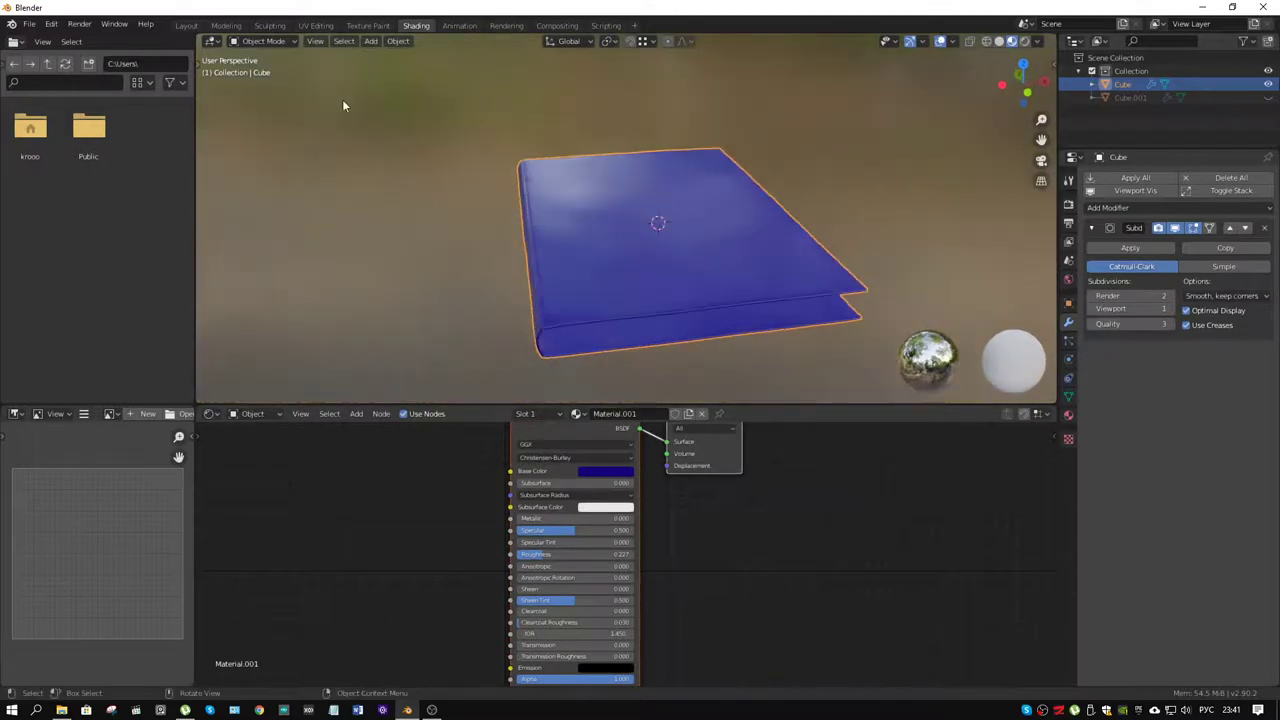
- Switch to the Layout workspace and add a UV sphere at the centre of the book cover
left_click(186, 27)
left_click(673, 255)
mouse_move(673, 255)
middle_mouse_down()
mouse_move(694, 254)
mouse_move(672, 244)
middle_mouse_up()
key("shift+a")
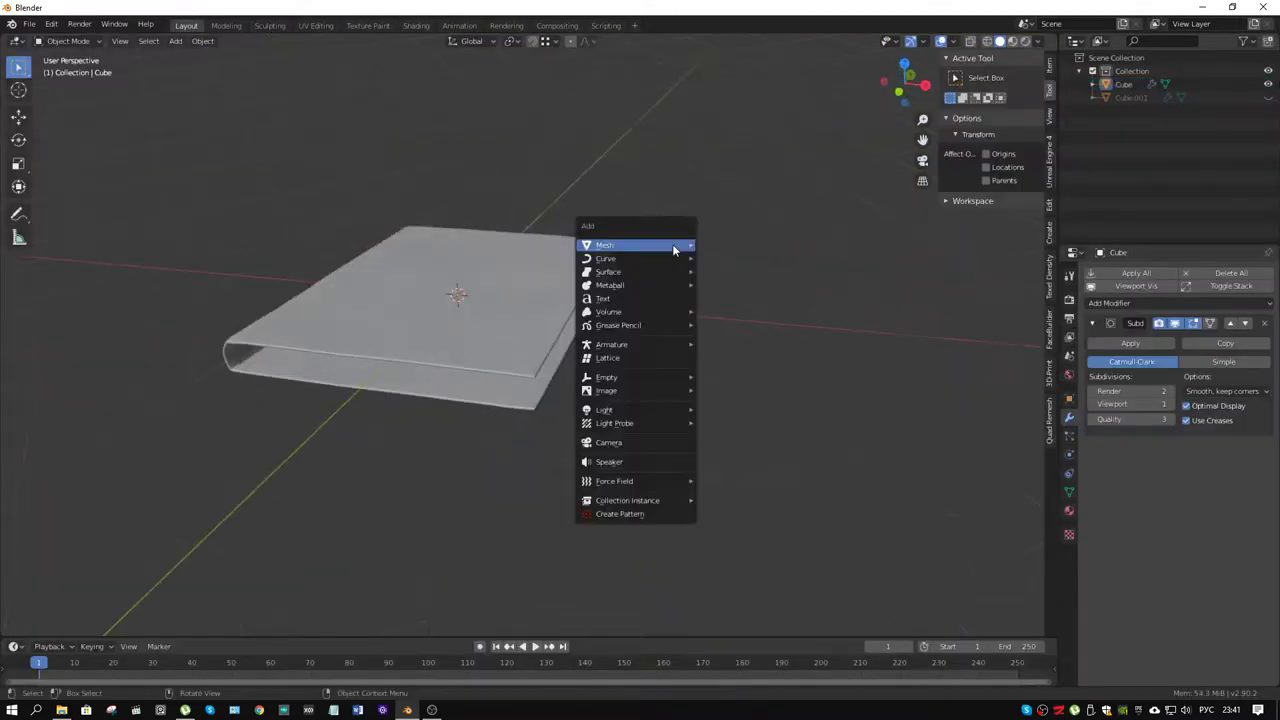
mouse_move(672, 244)
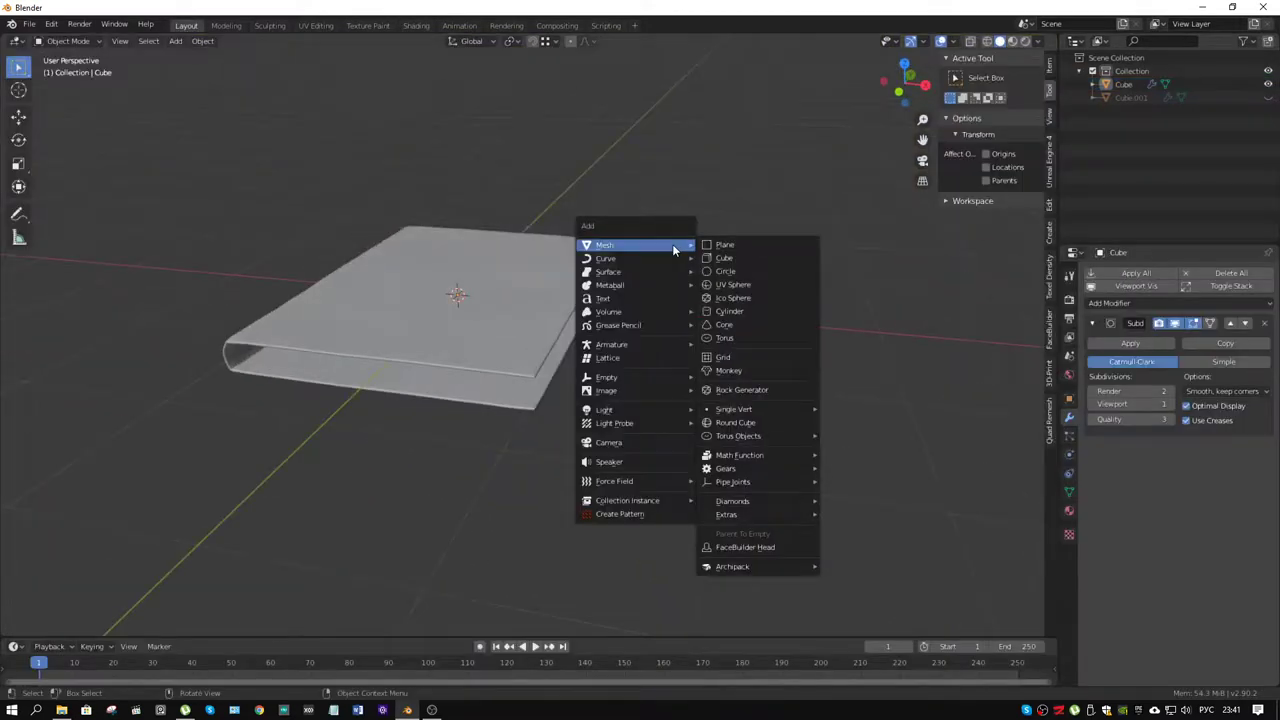
left_click(760, 286)
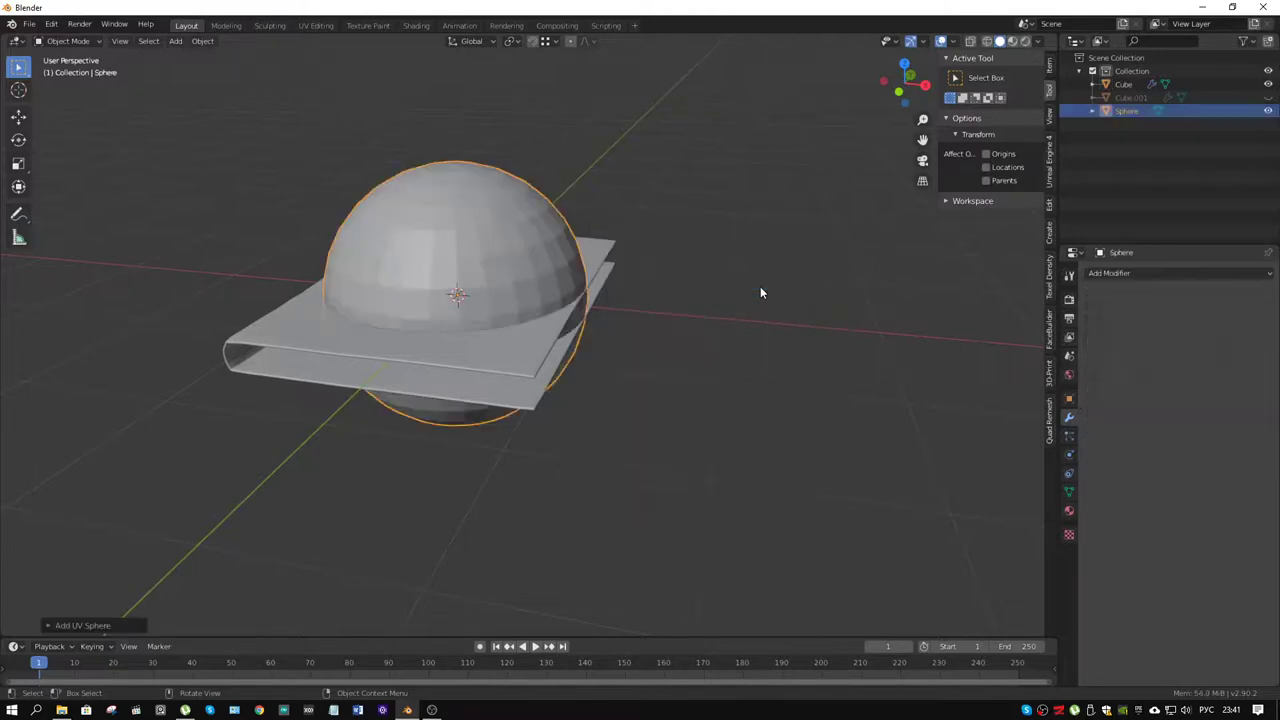
- Scale the UV sphere down and raise it along the global Z axis above the top cover
mouse_move(637, 310)
middle_mouse_down()
mouse_move(494, 294)
mouse_move(641, 330)
middle_mouse_up()
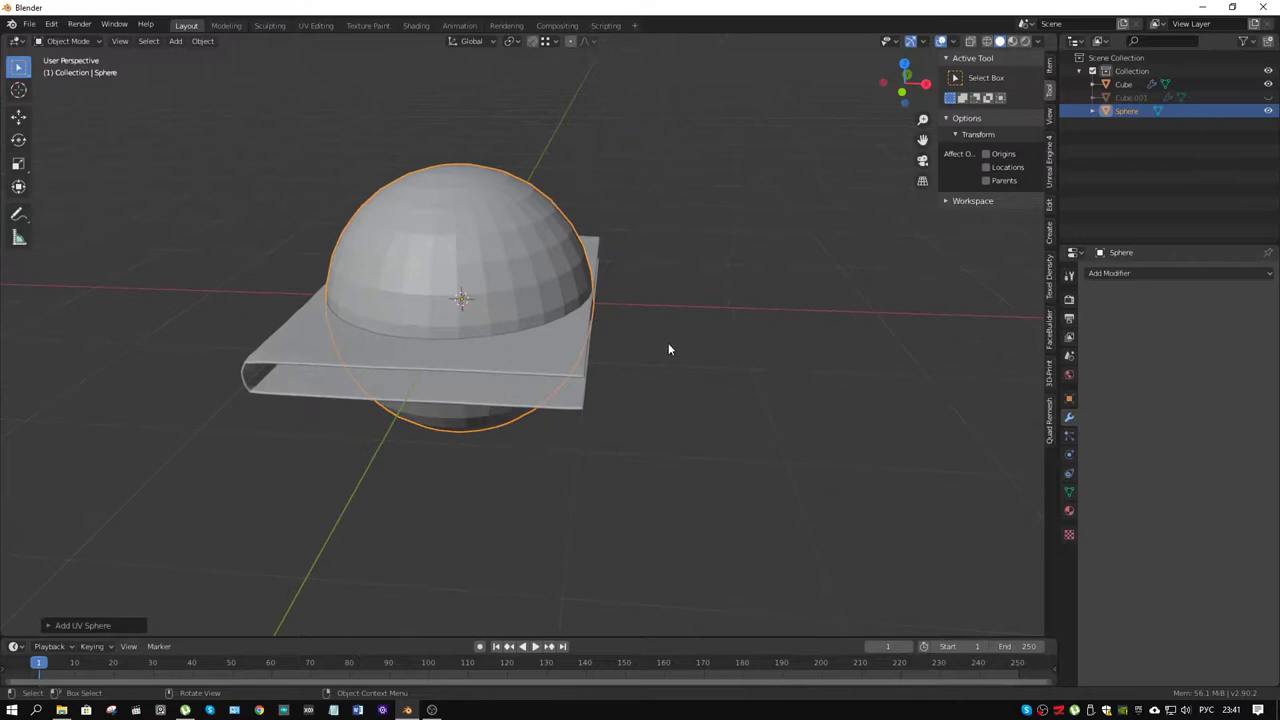
key("s")
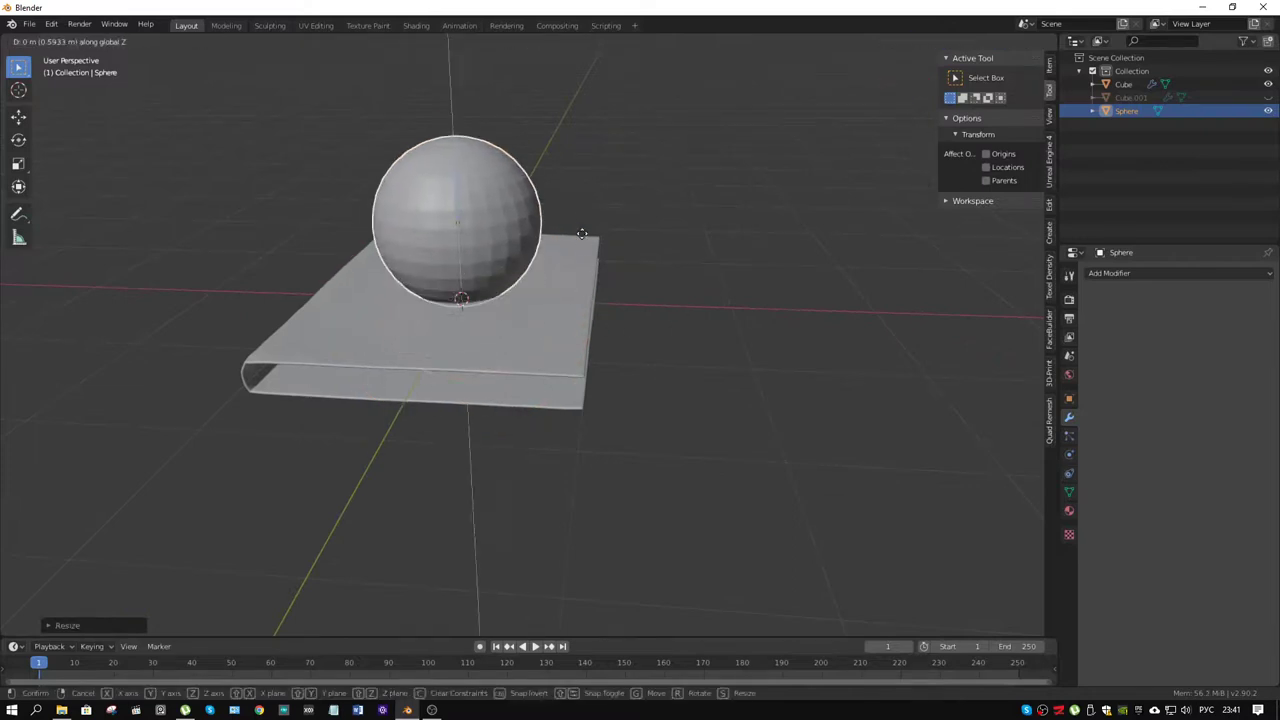
left_click(443, 198)
- Shade the sphere smooth and create a new material for it in the Shading workspace
right_click(428, 200)
left_click(411, 195)
middle_click_drag(411, 195, 400, 60)
left_click(426, 28)
mouse_move(661, 217)
middle_mouse_down()
mouse_move(676, 228)
mouse_move(704, 204)
mouse_move(654, 318)
middle_mouse_up()
scroll(654, 318, "up", 3)
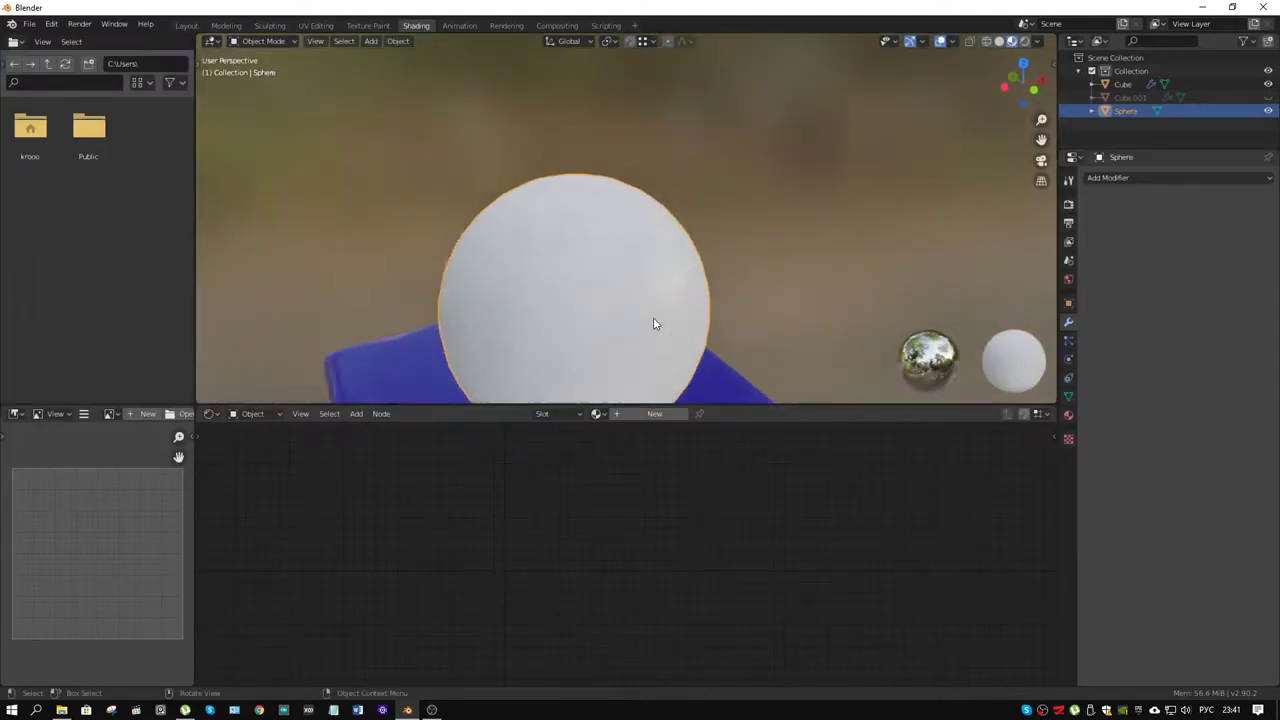
left_click(641, 414)
scroll(737, 277, "up", 2)
middle_click_drag(737, 277, 735, 183, "shift")
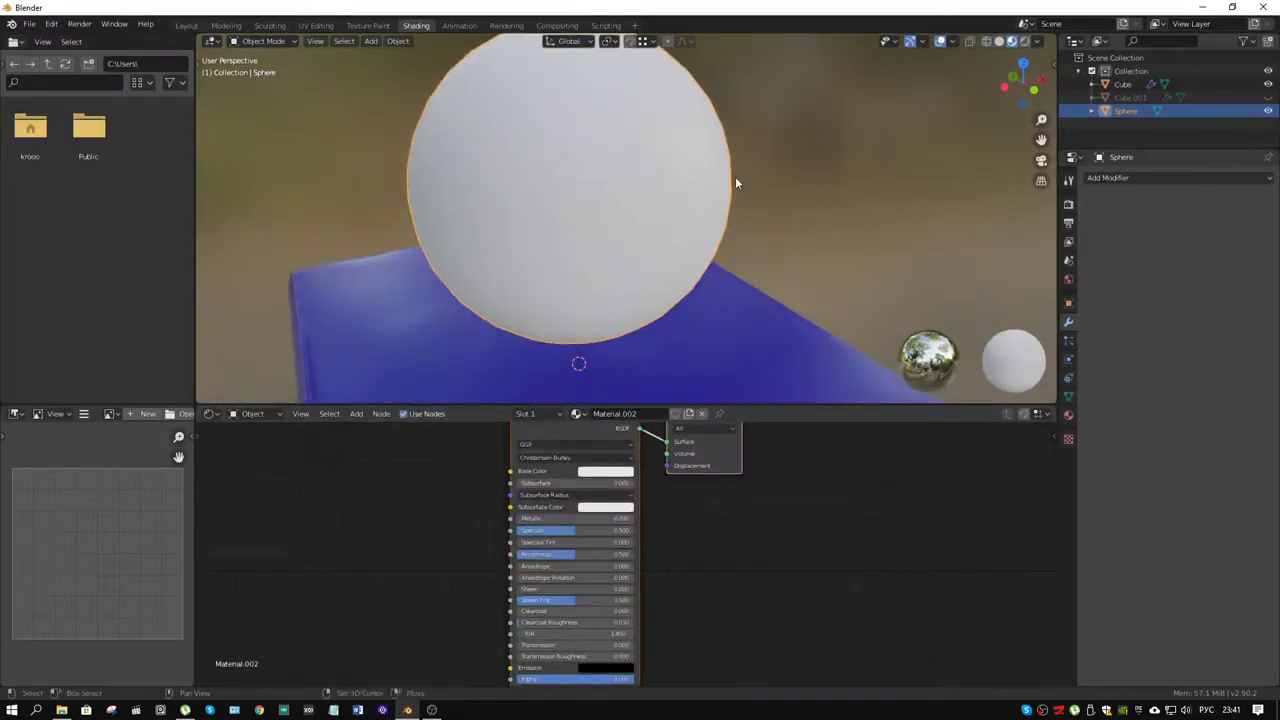
- Enable Screen Space Reflections in the Eevee render settings
left_click(1068, 205)
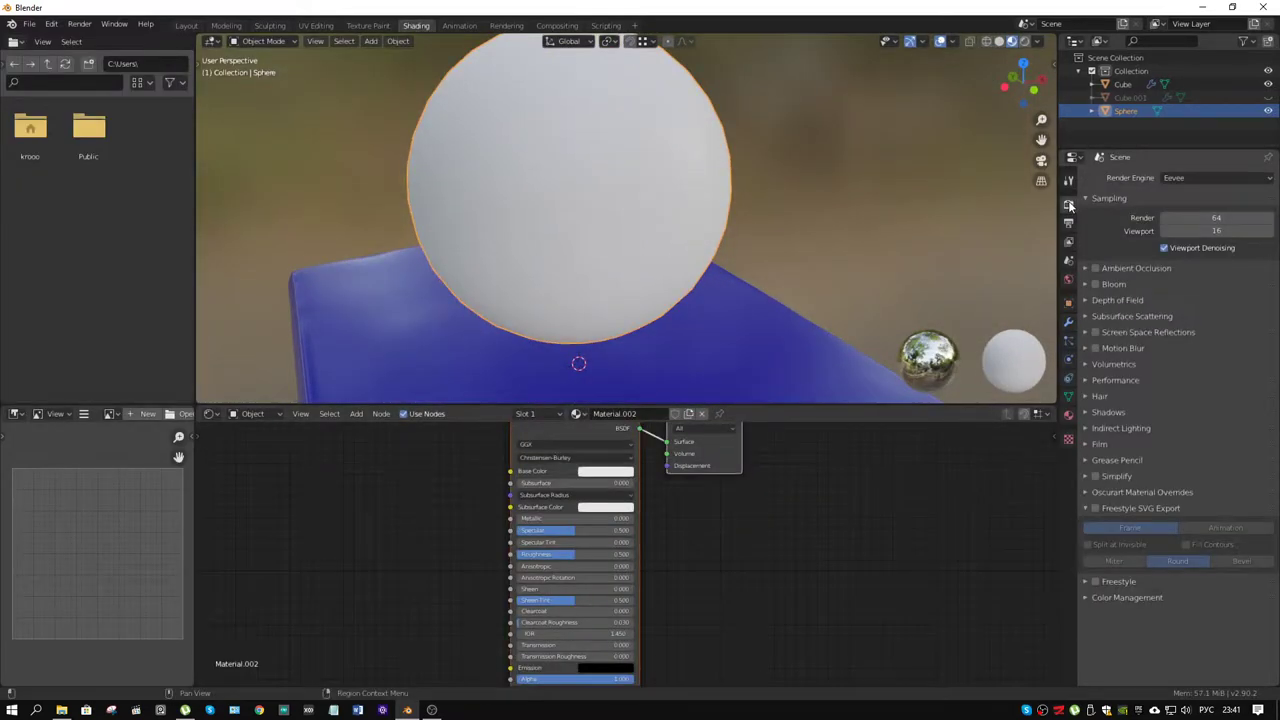
left_click(1095, 332)
left_click(1084, 332)
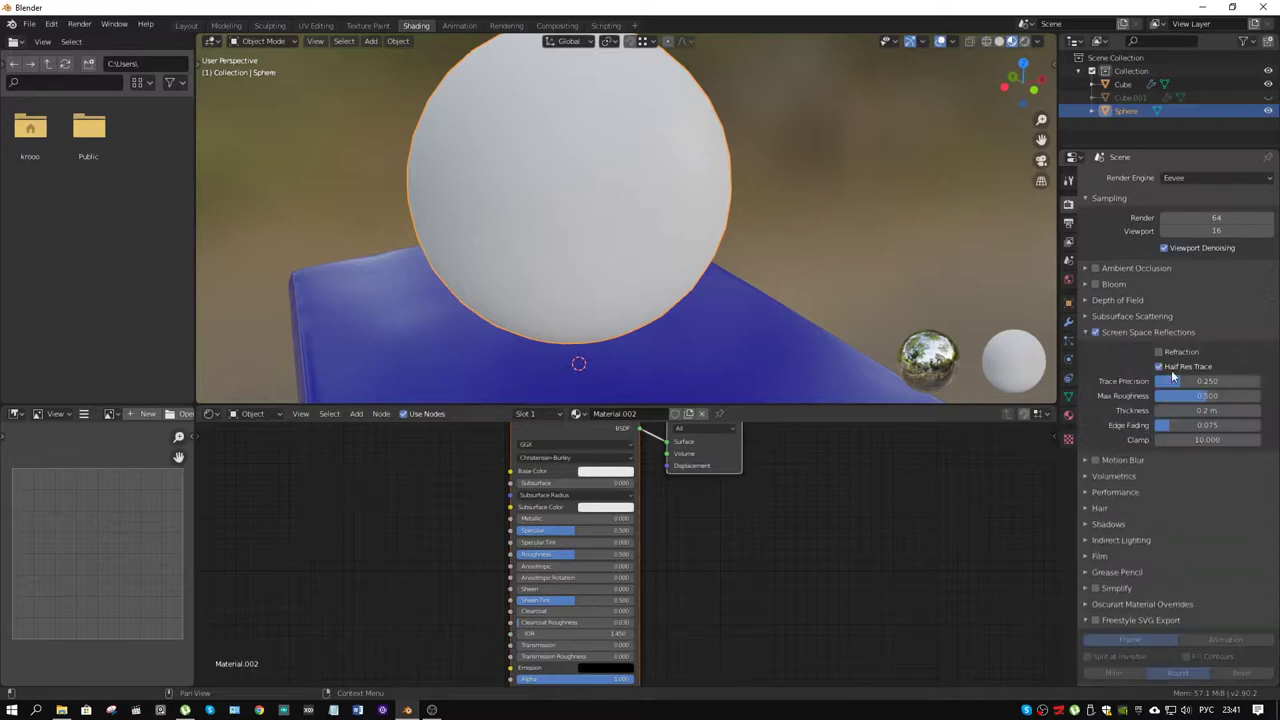
left_click(1083, 333)
- Set both the Blend Mode and the Shadow Mode of the sphere's material to Alpha Hashed
left_click(1068, 416)
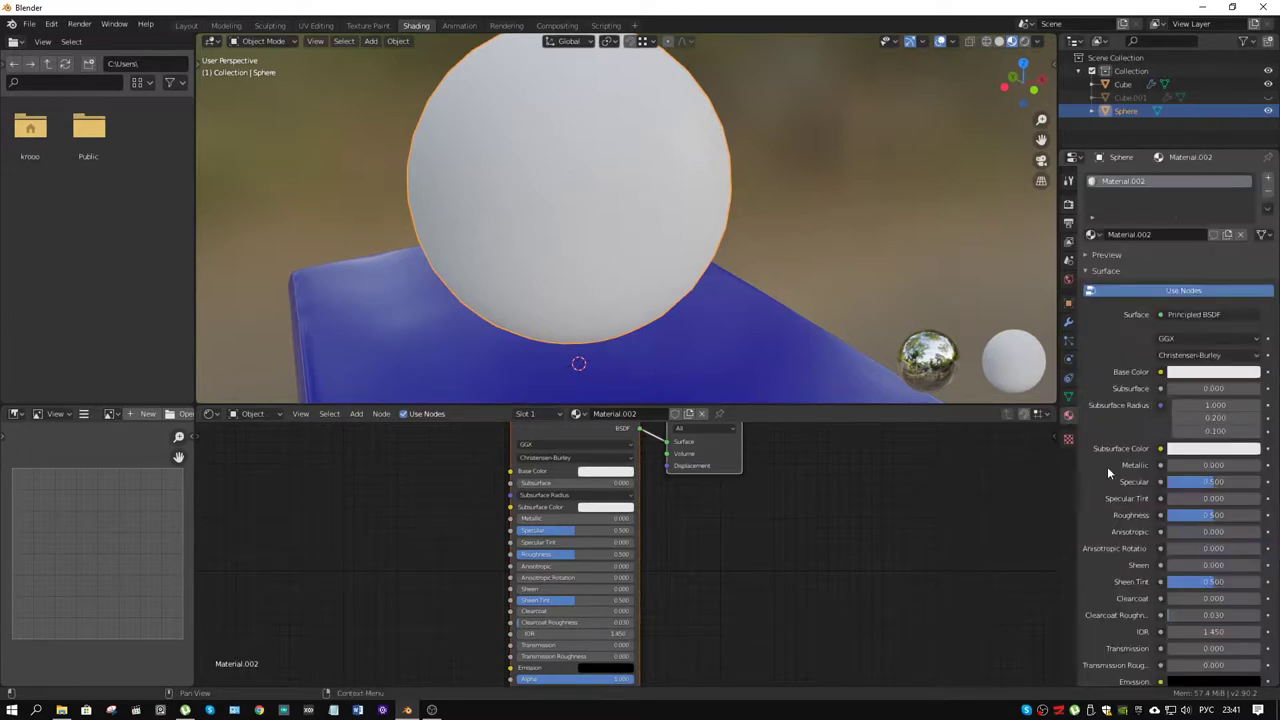
scroll(1107, 466, "down", 7)
left_click(1183, 544)
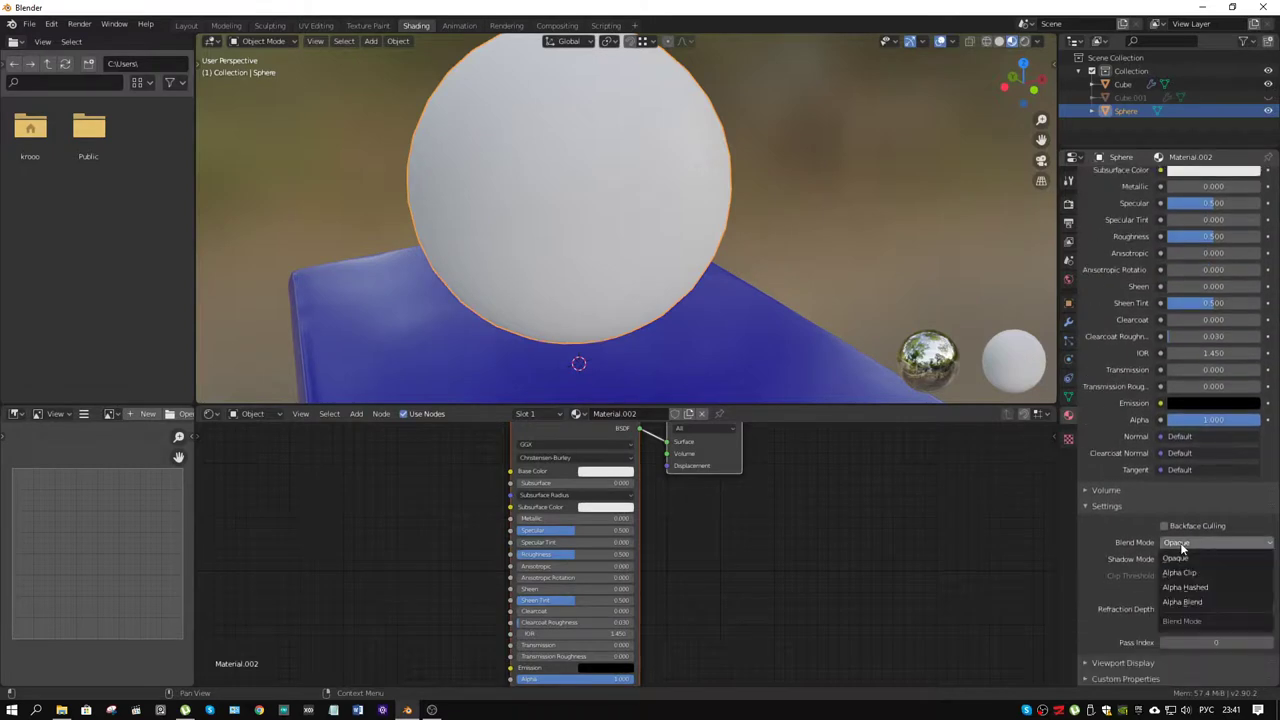
left_click(1189, 587)
left_click(1188, 559)
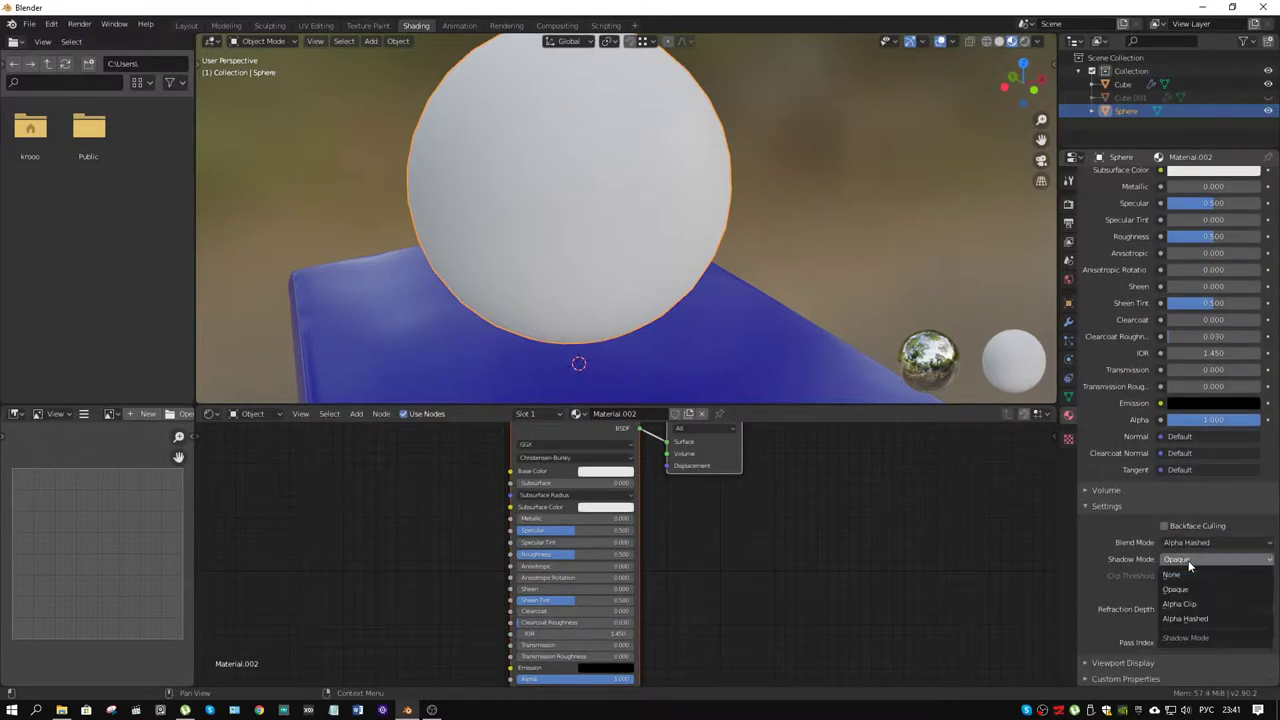
left_click(1185, 618)
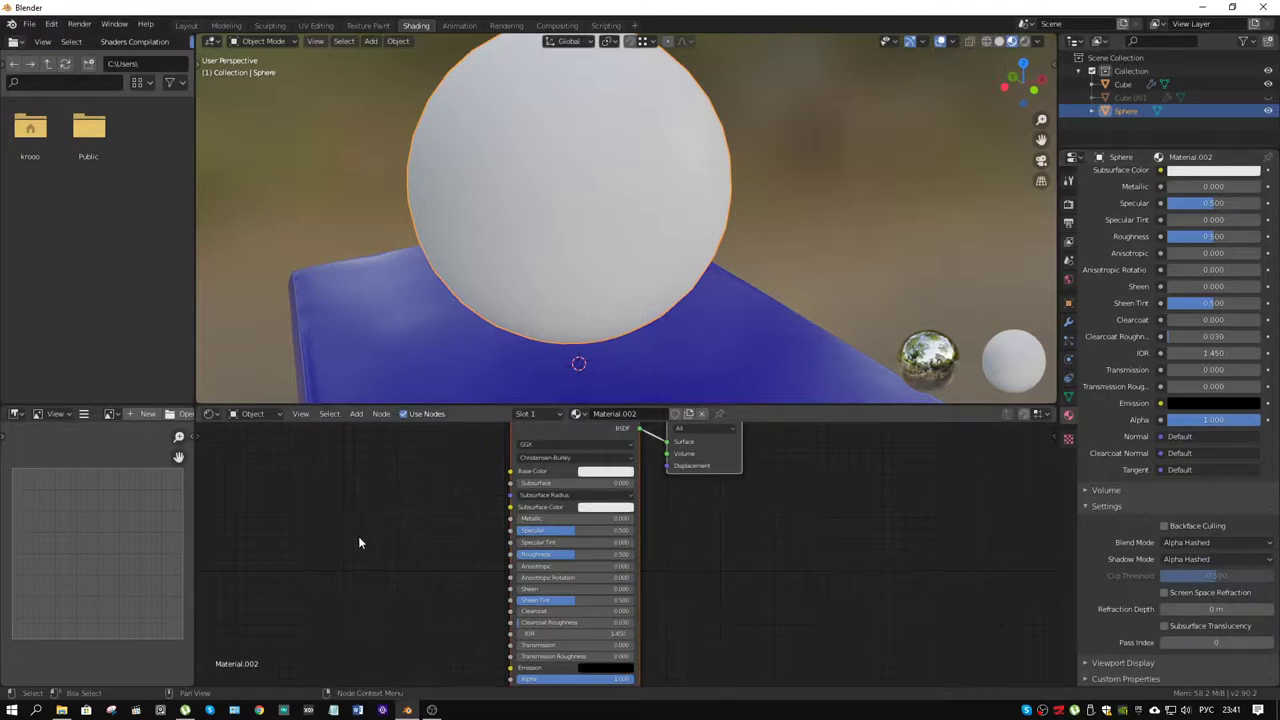
- Raise the Transmission of the sphere's Principled BSDF to about 0.859 and check the sphere's look
middle_click_drag(426, 565, 424, 466)
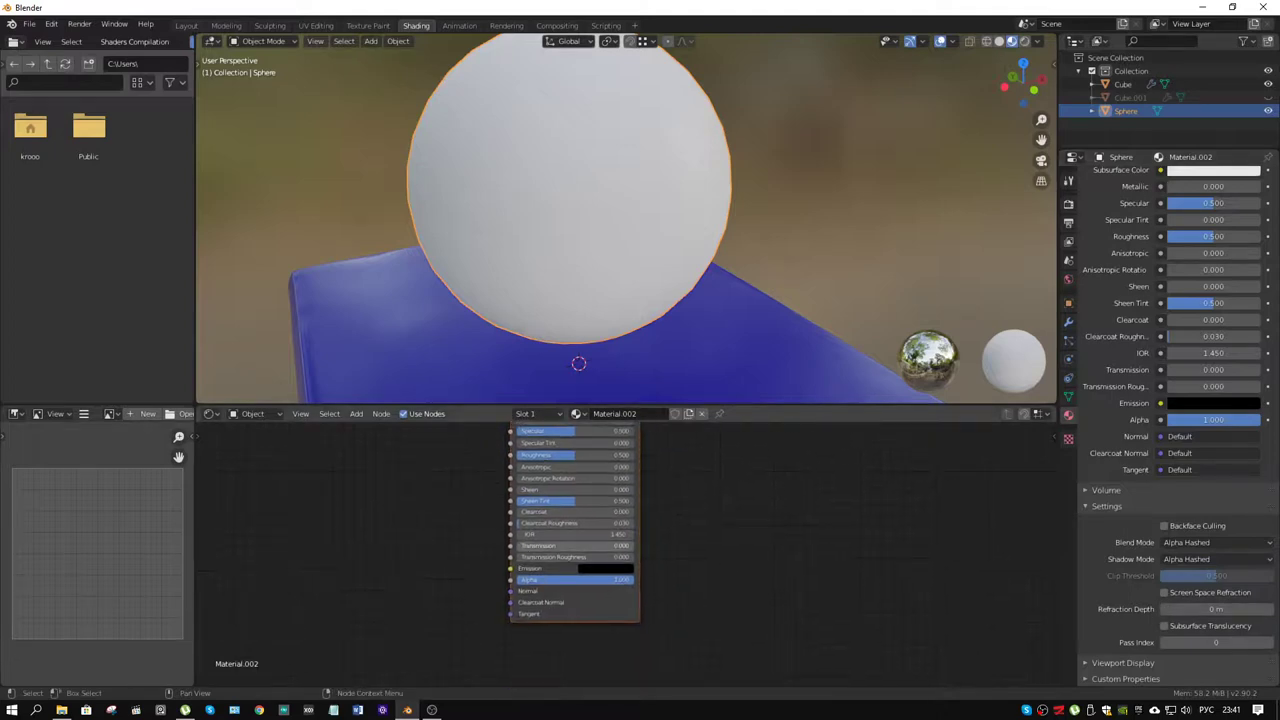
left_click_drag(519, 545, 617, 545)
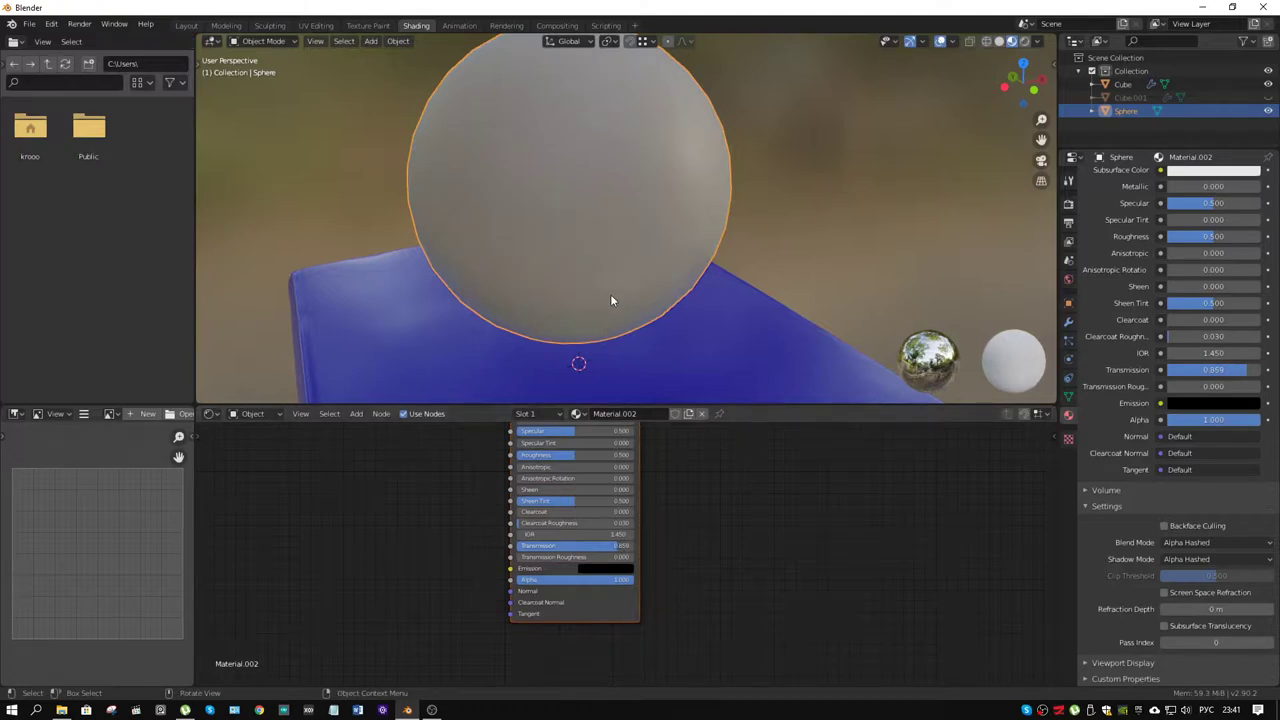
mouse_move(621, 268)
middle_mouse_down()
mouse_move(571, 289)
mouse_move(635, 264)
middle_mouse_up()
scroll(724, 602, "up", 5, "shift")
scroll(702, 531, "down", 1)
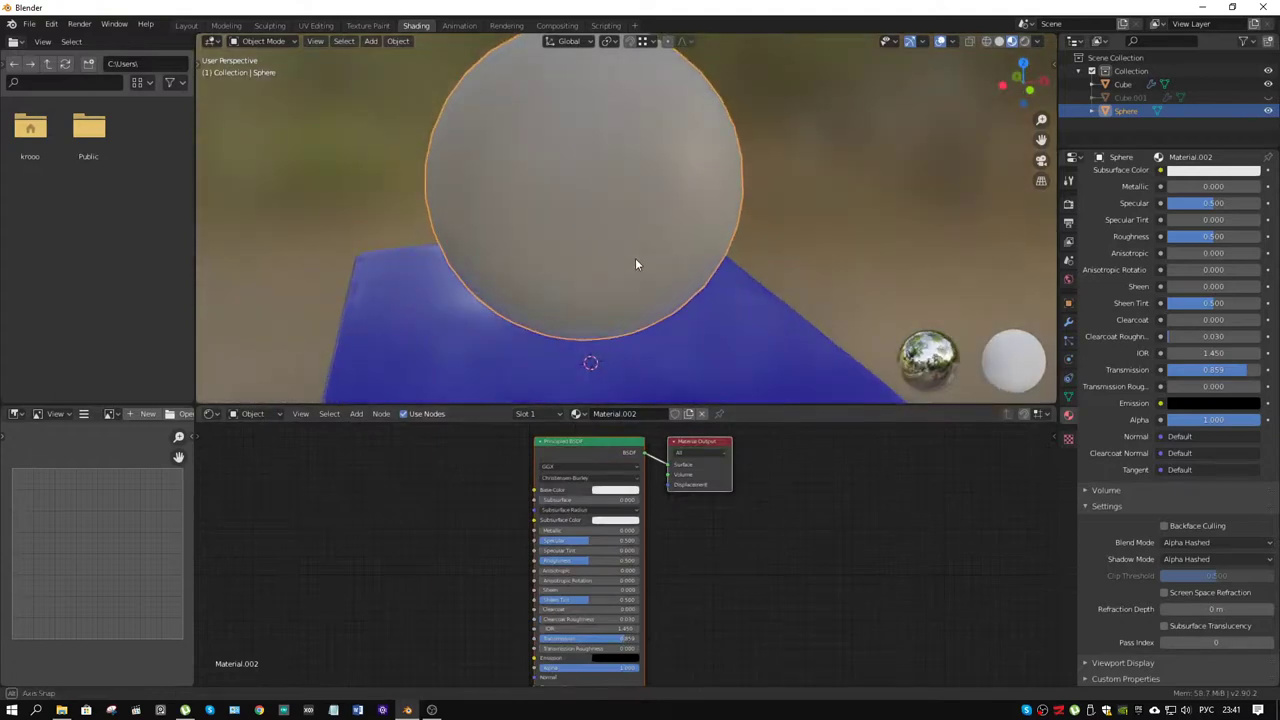
- Enable Screen Space Refraction for the sphere's material and lower its Roughness to about 0.195
left_click(1164, 594)
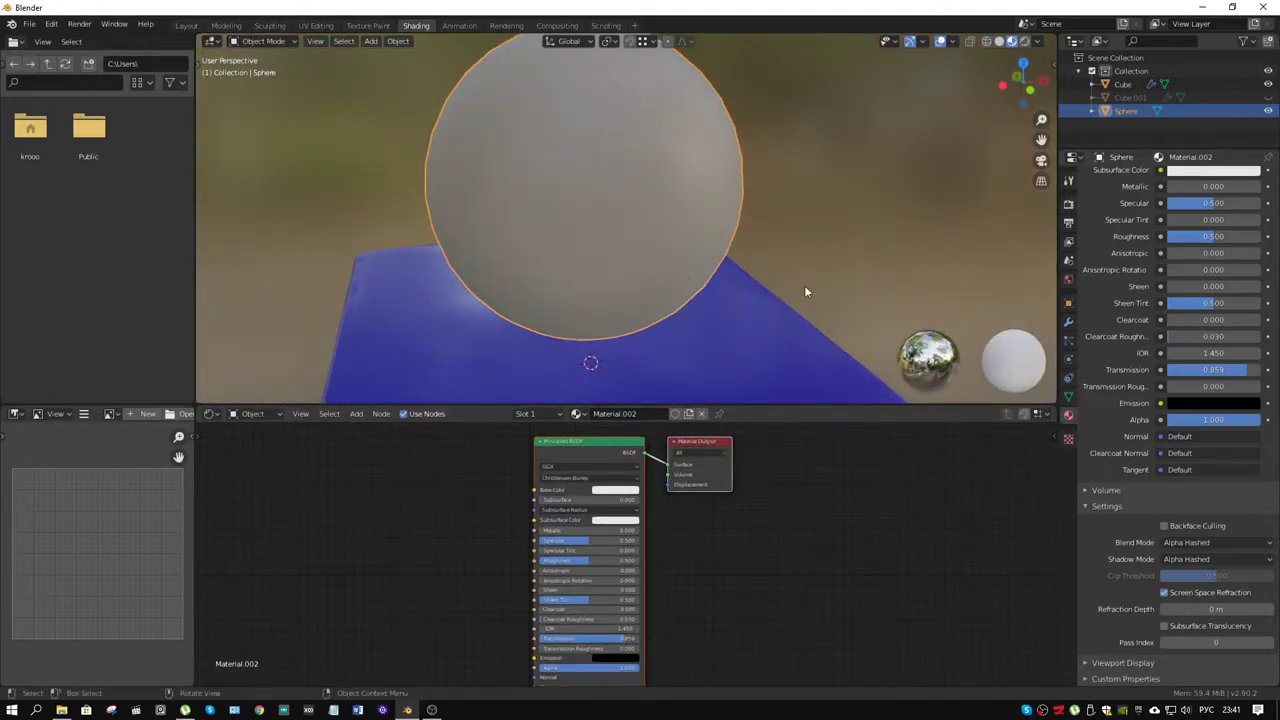
middle_click_drag(806, 292, 665, 447)
left_click_drag(582, 563, 560, 563)
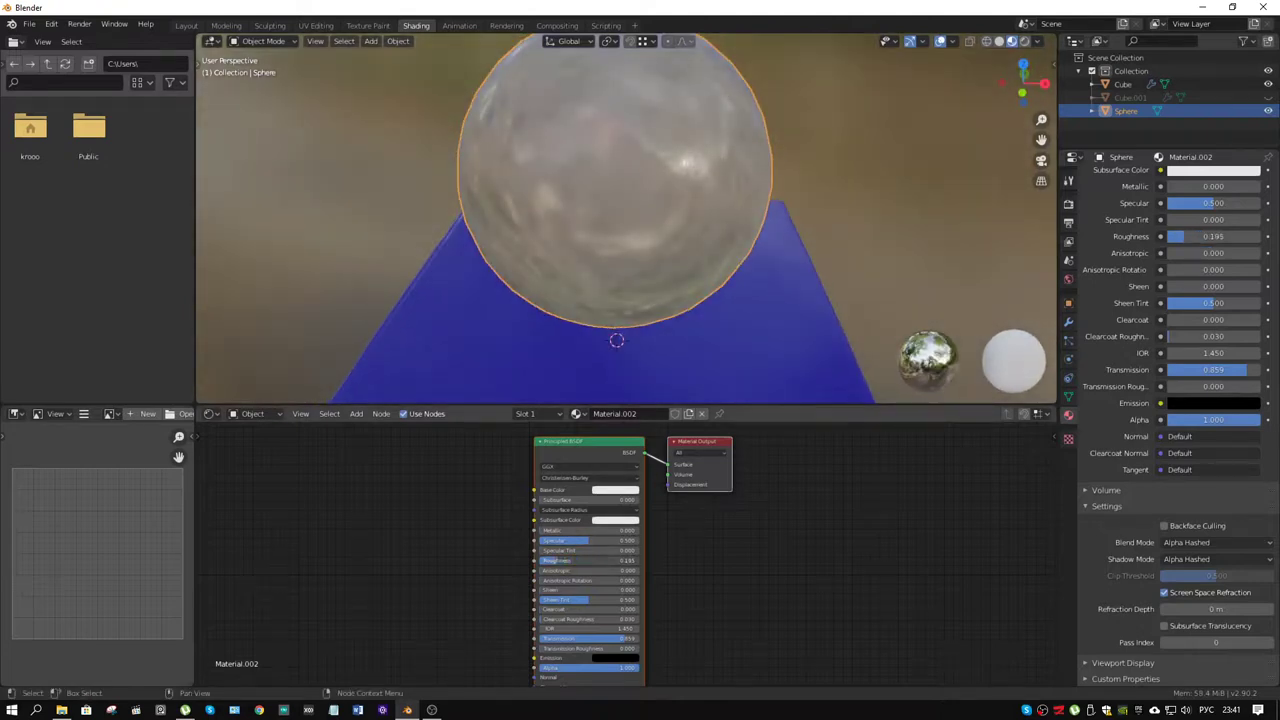
mouse_move(597, 277)
middle_mouse_down()
mouse_move(629, 271)
mouse_move(611, 295)
middle_mouse_up()
- Set the IOR of the sphere's Principled BSDF to 0.992 and check the refraction
scroll(690, 610, "up", 2)
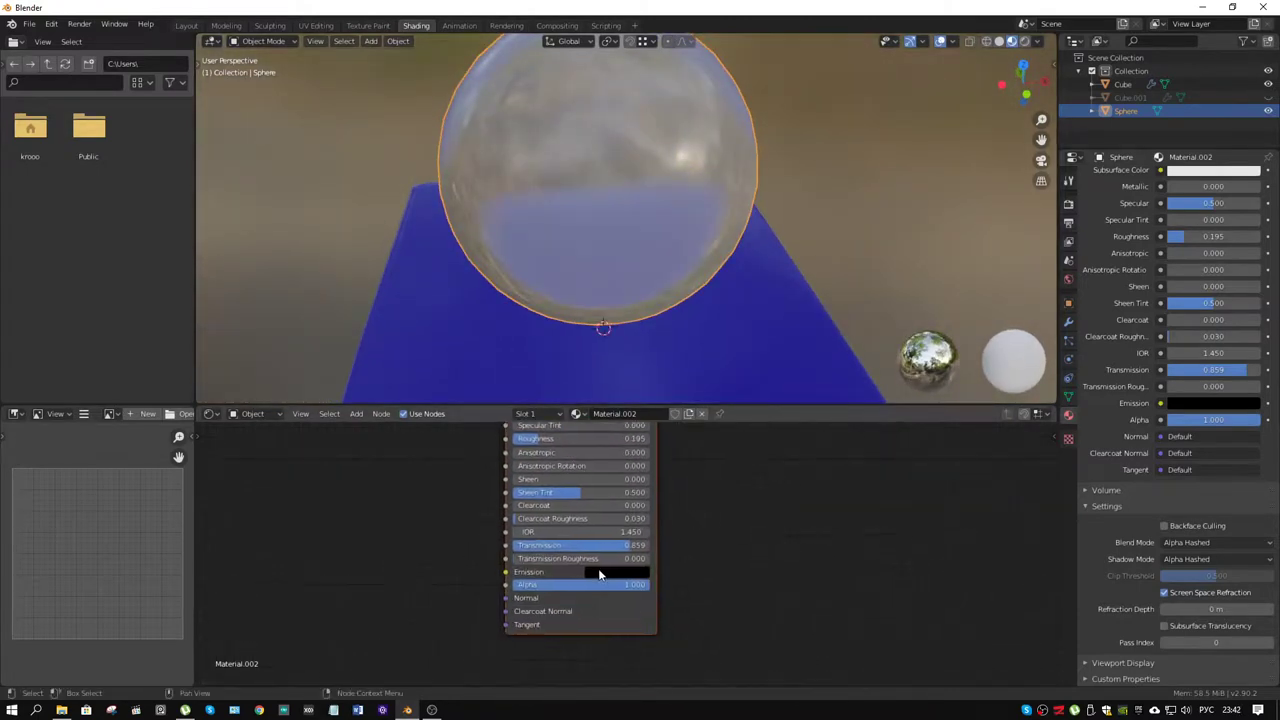
scroll(600, 575, "up", 1)
left_click(638, 543)
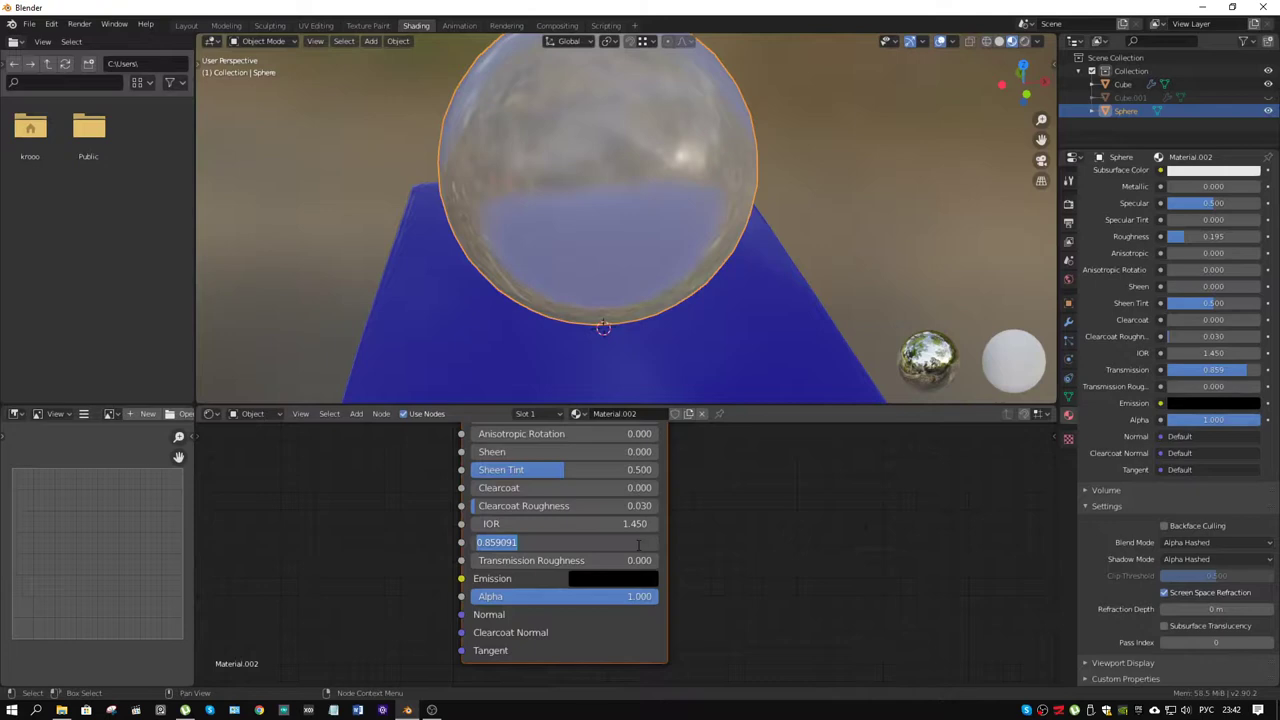
left_click(632, 523)
type("0.9")
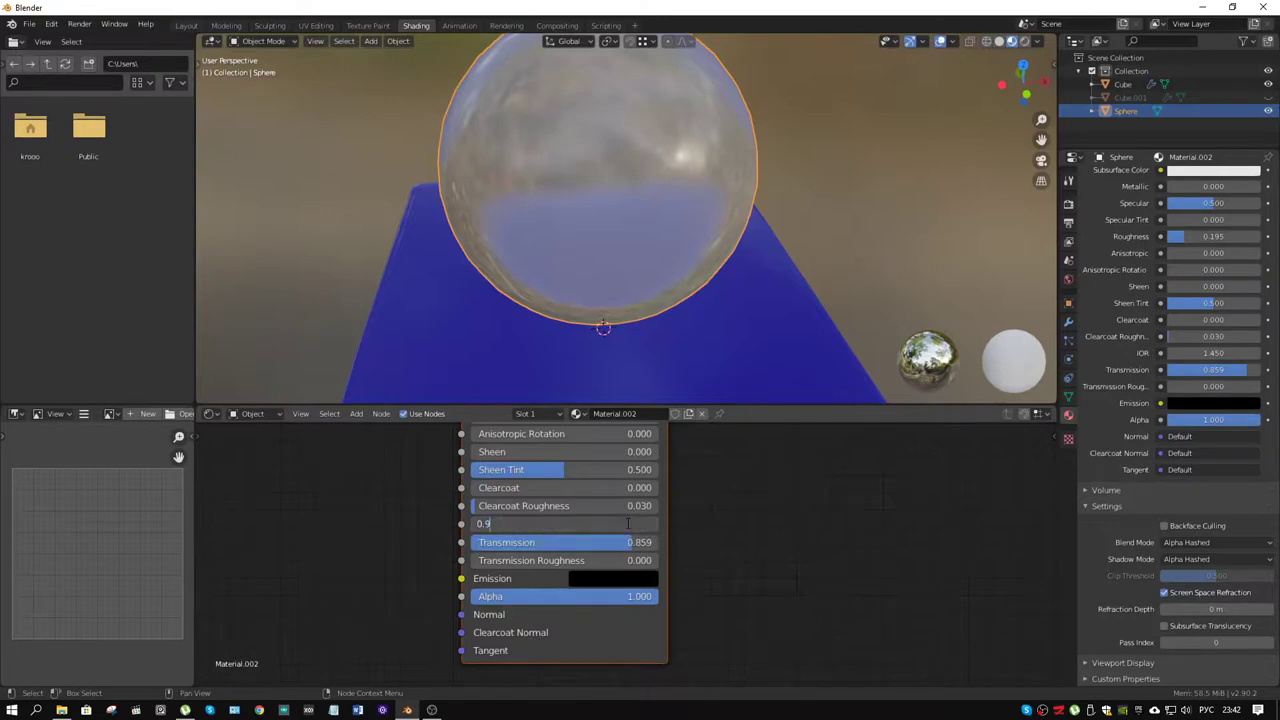
type("92")
key("Return")
middle_click_drag(650, 220, 702, 193)
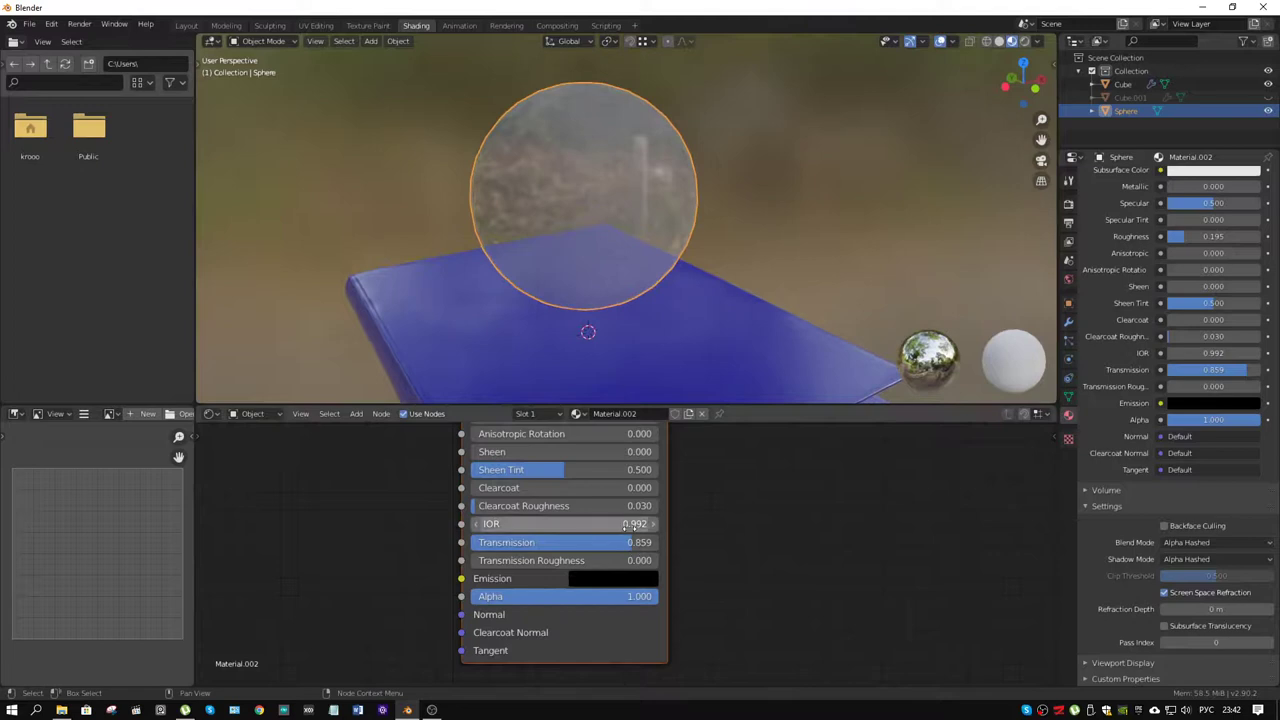
- Fine-tune the IOR of the sphere's material to about 0.982 while comparing the refraction of the book from different angles
left_click_drag(630, 526, 664, 526, "shift")
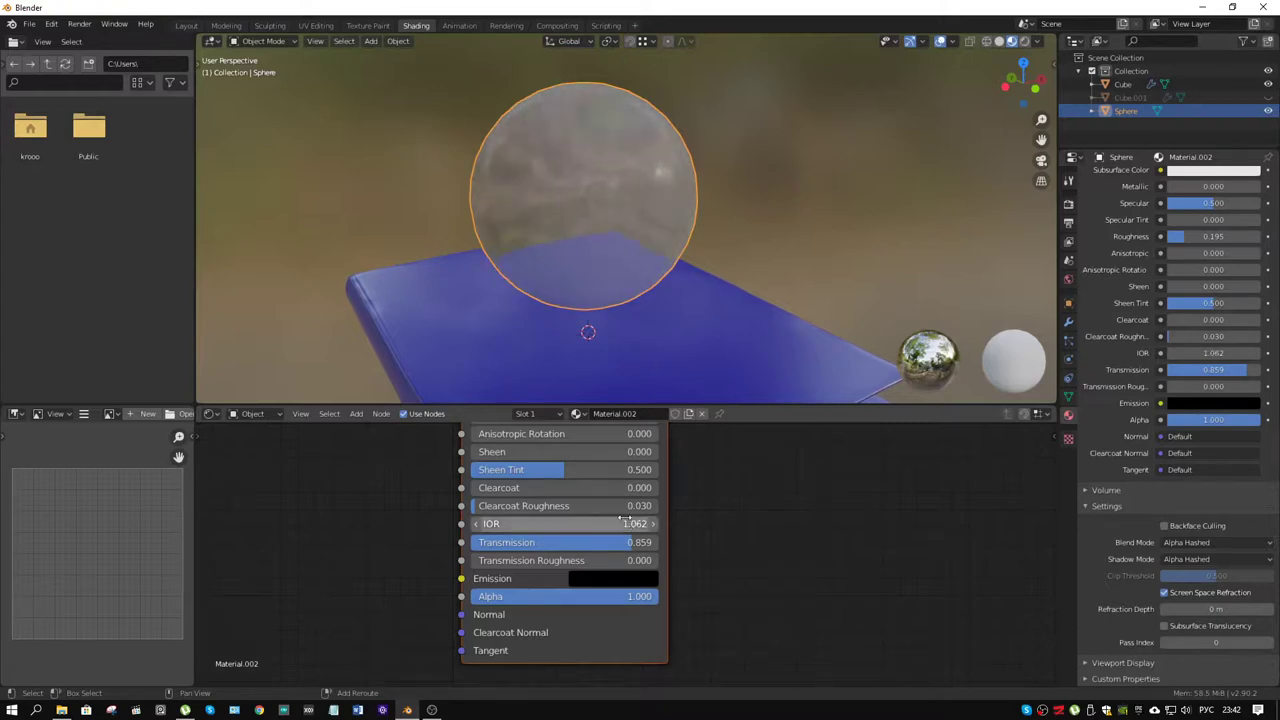
middle_click_drag(672, 200, 606, 193)
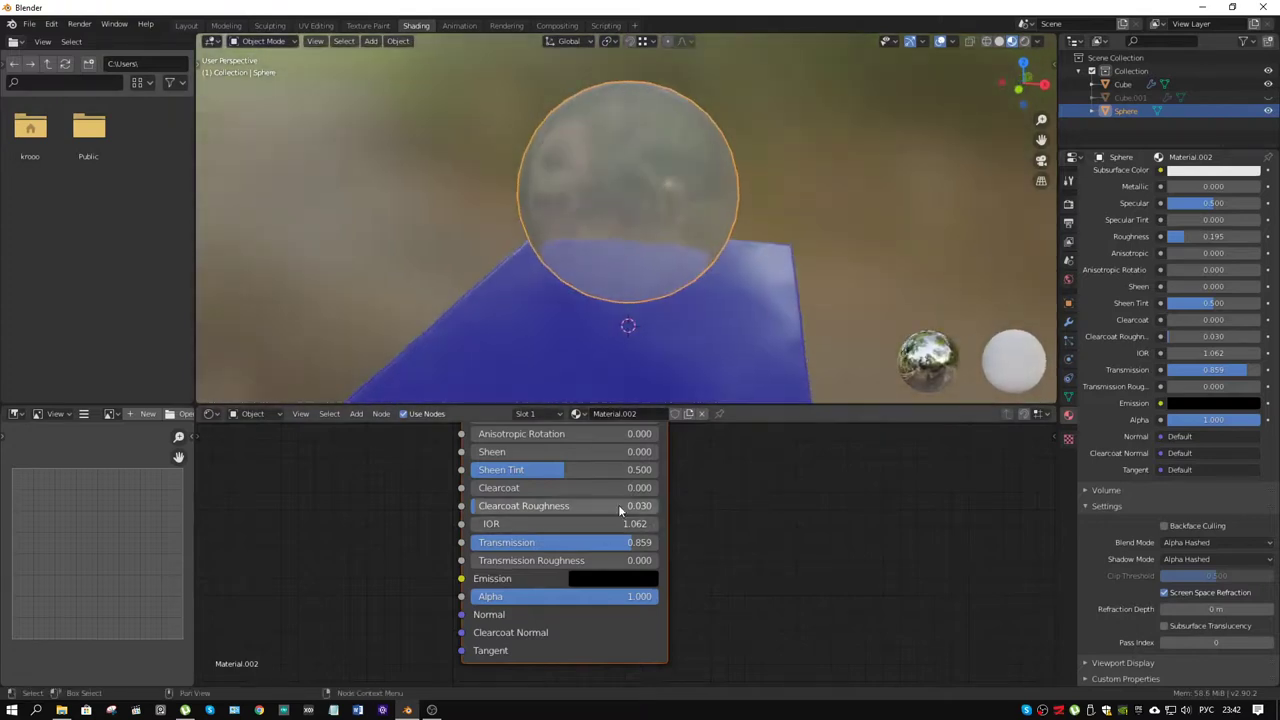
left_click_drag(628, 524, 628, 524)
left_click_drag(565, 523, 560, 523)
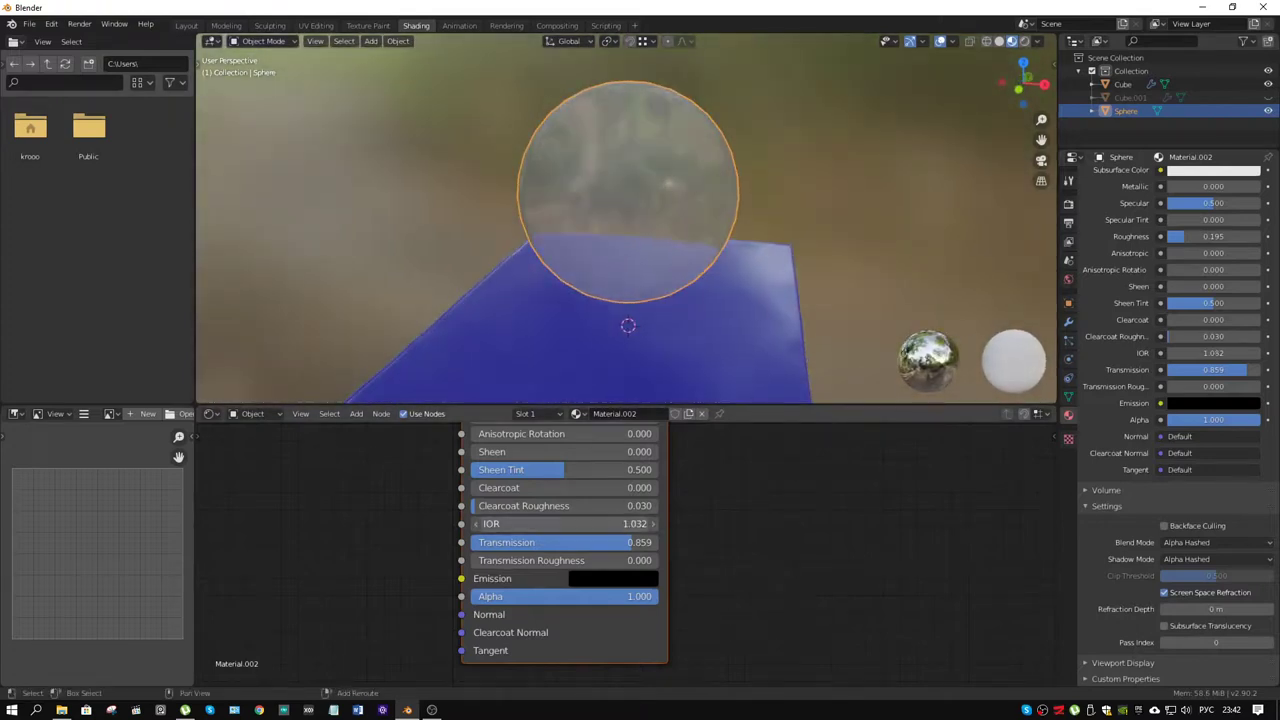
middle_click_drag(612, 246, 669, 244)
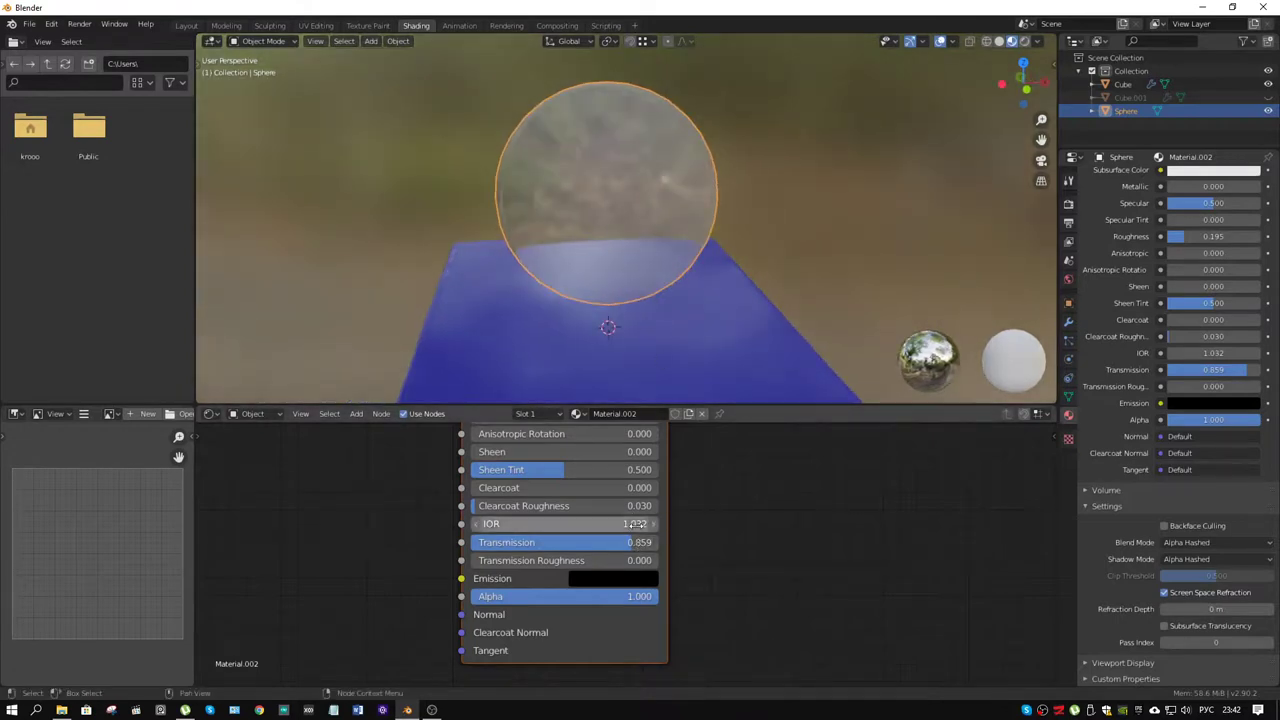
left_click_drag(632, 524, 590, 524)
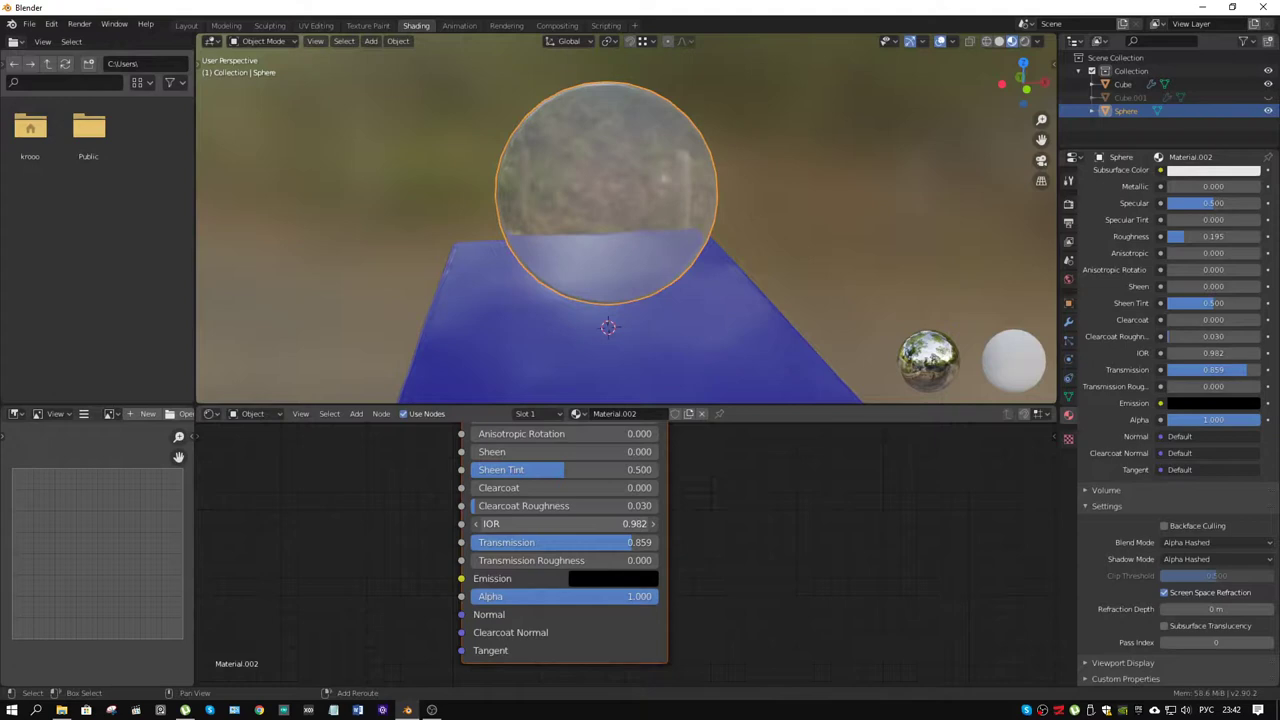
mouse_move(725, 212)
middle_mouse_down()
mouse_move(682, 210)
mouse_move(746, 206)
middle_mouse_up()
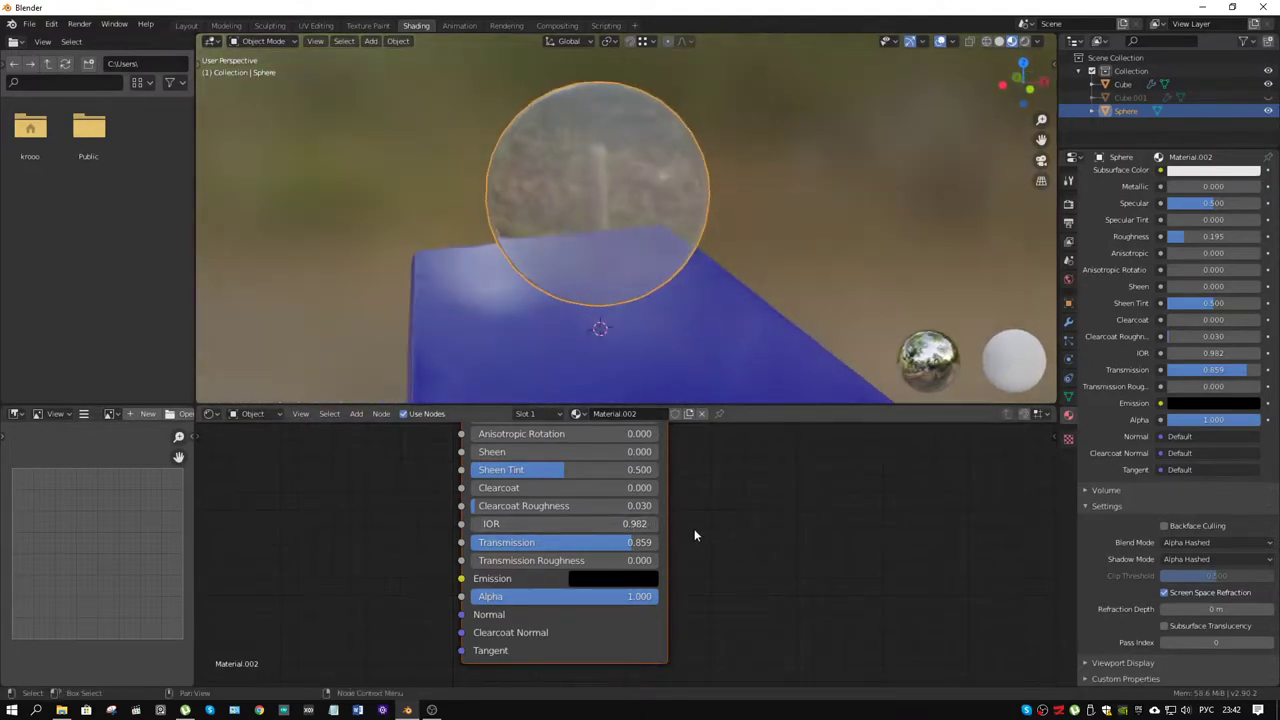
- Adjust the sphere's Principled BSDF to Transmission 0.864, Clearcoat 0.741, Clearcoat Roughness 0.035 and Sheen 0.441
left_click_drag(632, 542, 633, 542)
left_click_drag(502, 512, 560, 487)
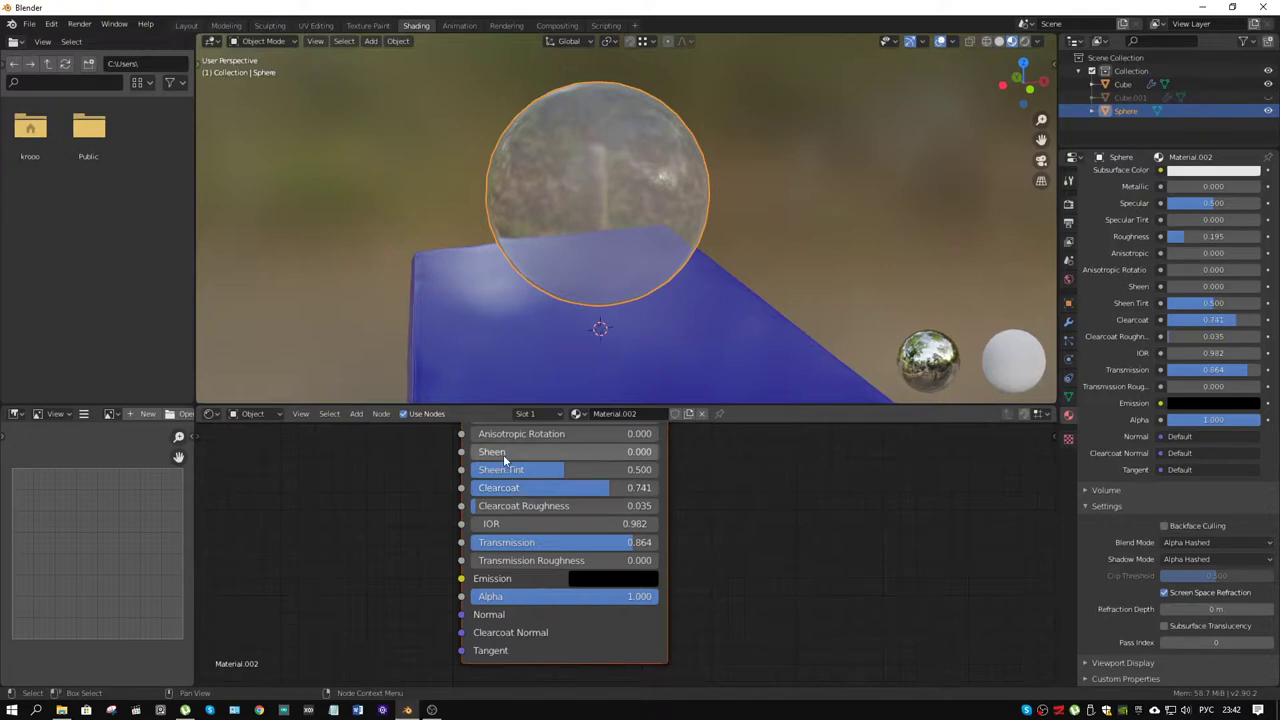
left_click_drag(503, 454, 550, 454)
middle_click_drag(570, 209, 610, 210)
- Add a Musgrave Texture node to the sphere's material, beside the Principled BSDF
middle_click_drag(343, 576, 533, 542)
scroll(370, 550, "down", 2)
key("shift+a")
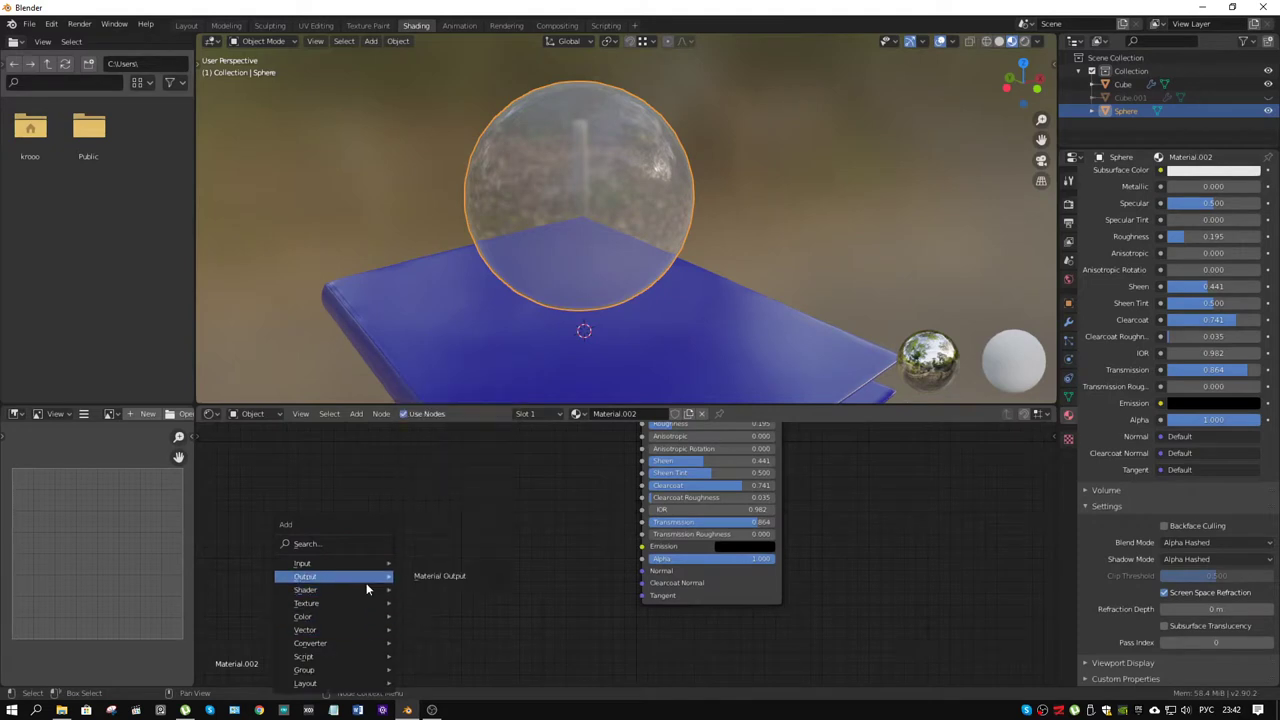
mouse_move(374, 607)
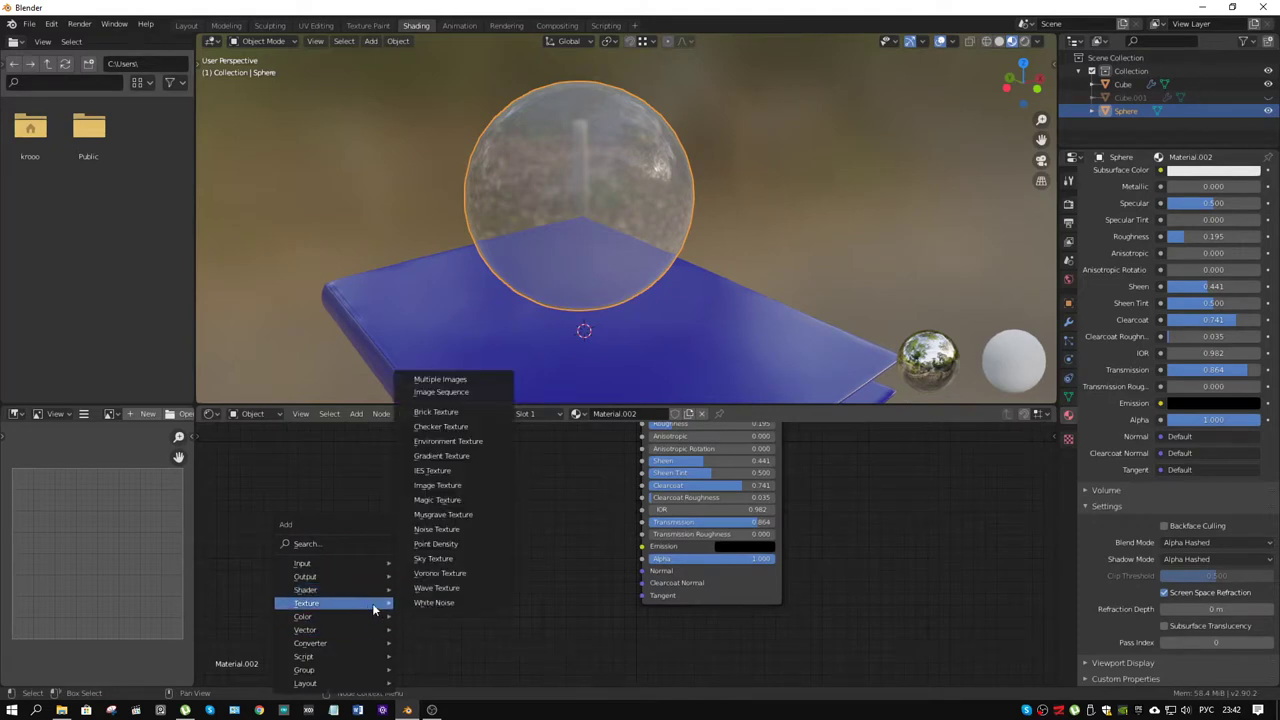
left_click(443, 514)
left_click(420, 571)
- Add a Bump node that takes the Musgrave Height as its Height and feeds the Normal input of the Principled BSDF
key("shift+a")
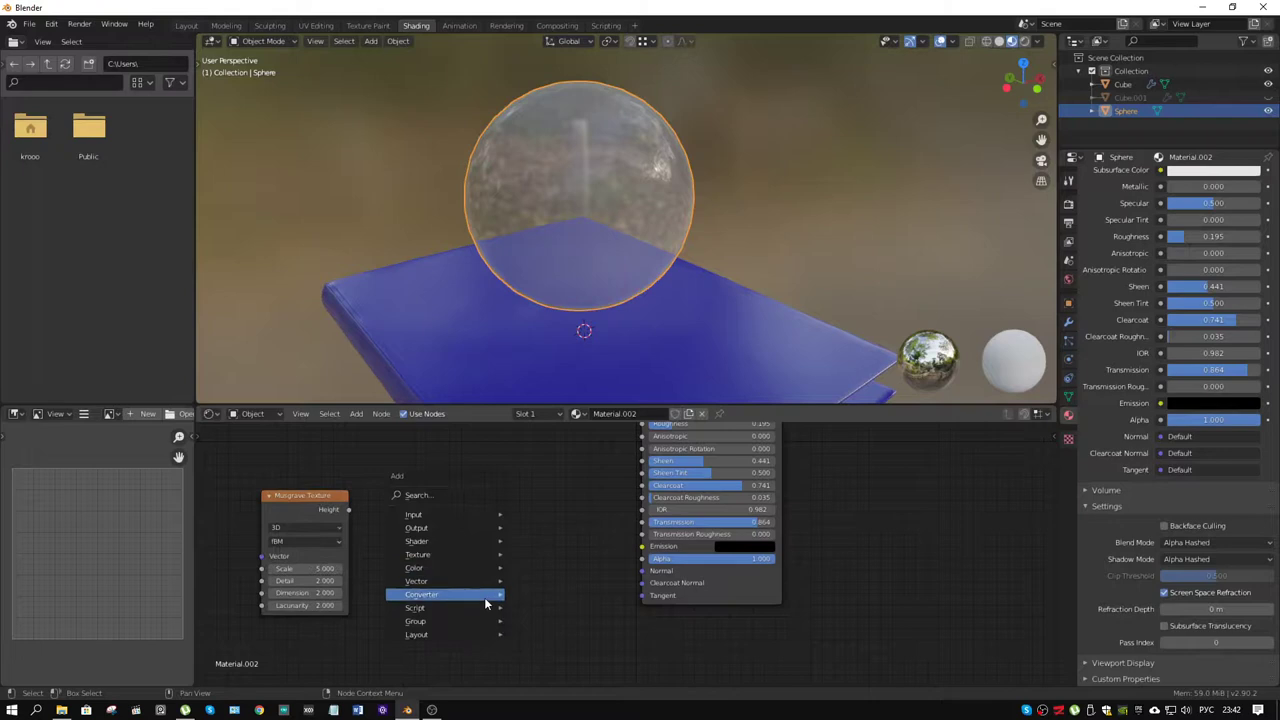
mouse_move(483, 584)
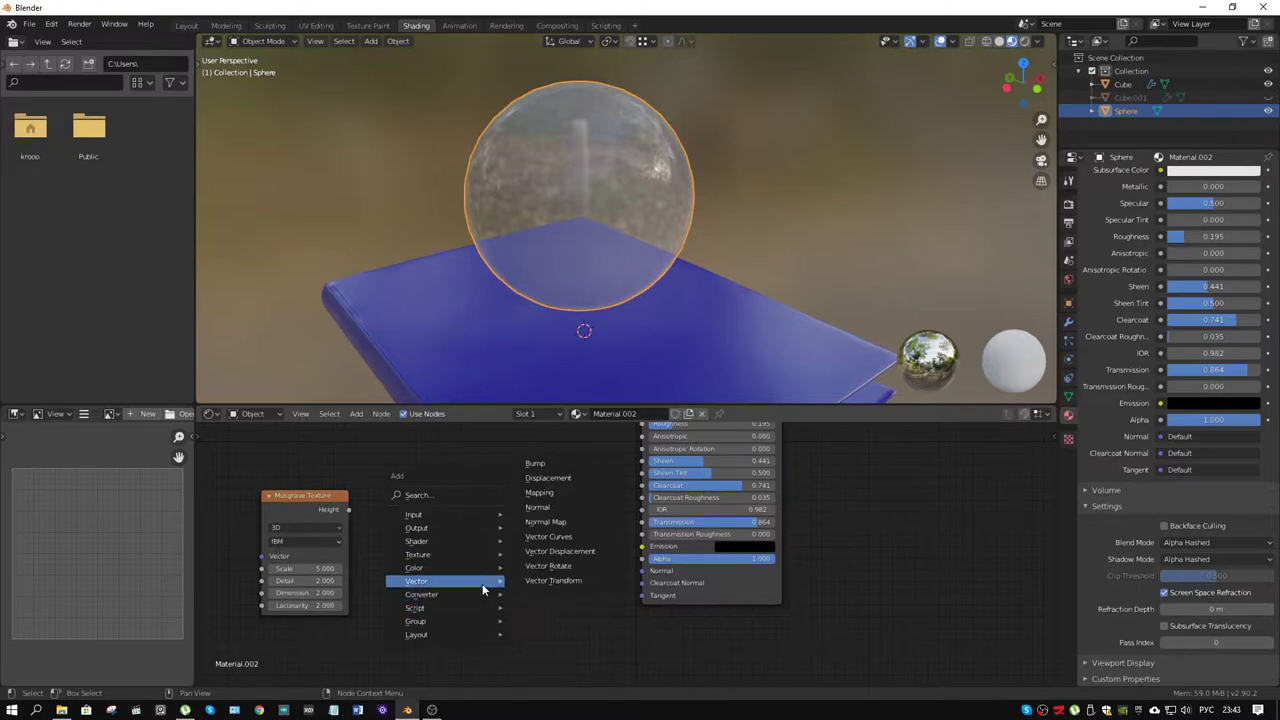
left_click(543, 462)
left_click(446, 548)
left_click_drag(349, 510, 457, 629)
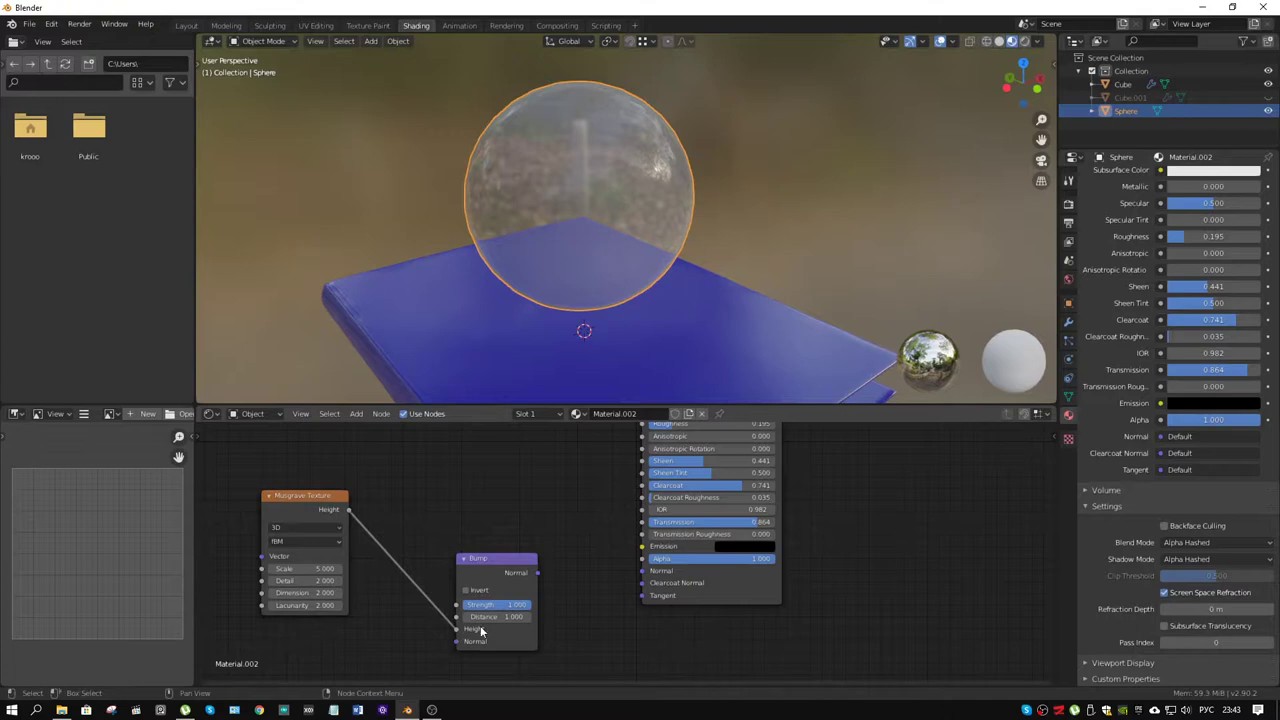
left_click_drag(537, 572, 642, 575)
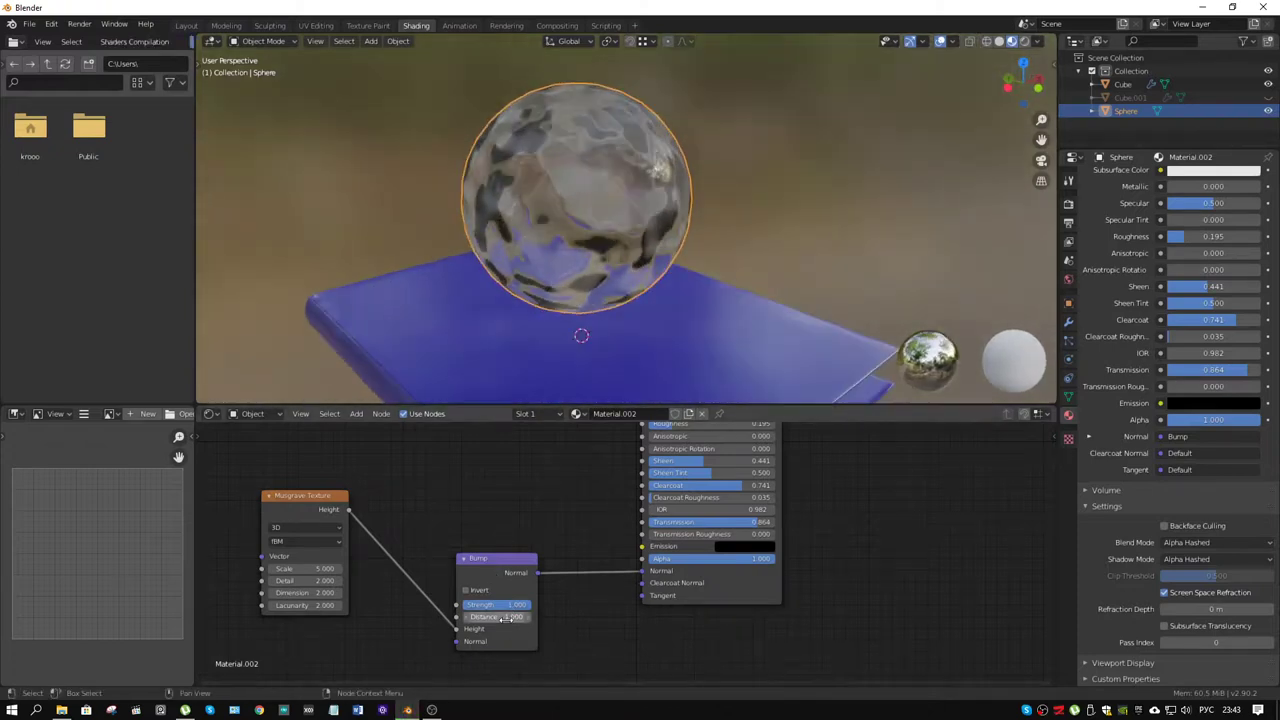
- Set the Bump node's Distance to 0.05 and its Strength to 0.5
type("1")
key("Return")
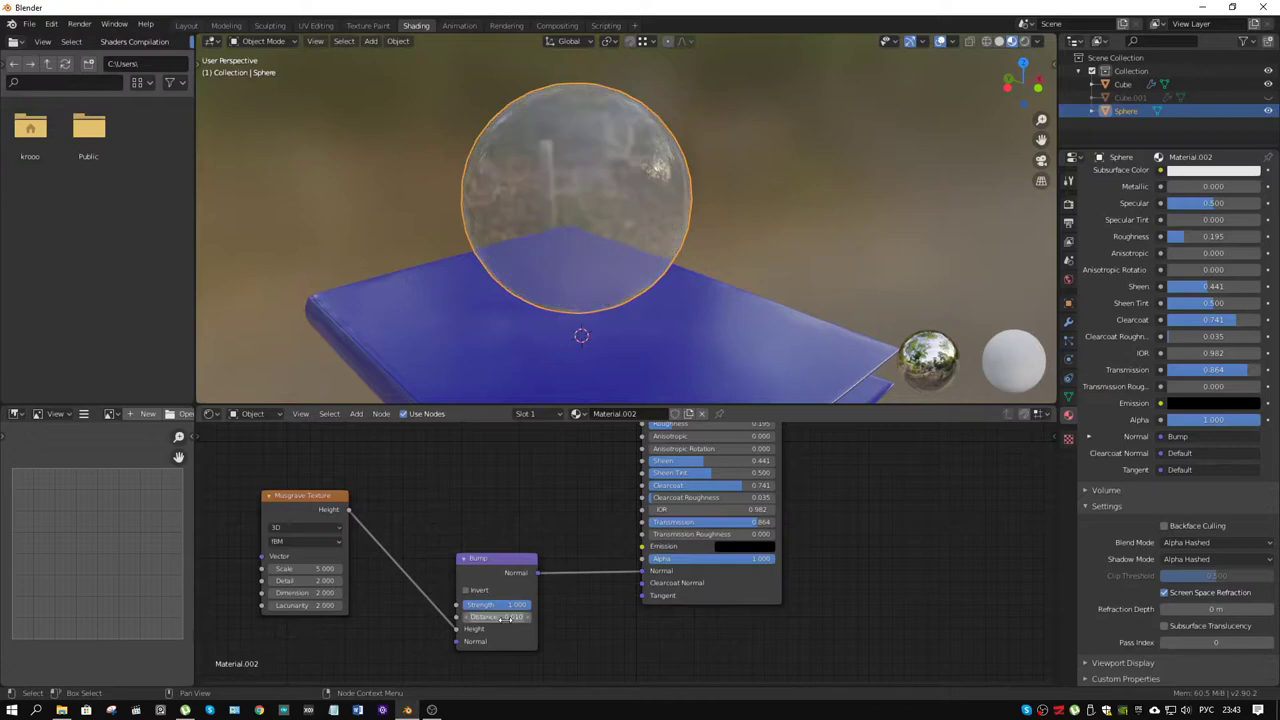
middle_click_drag(557, 288, 600, 300)
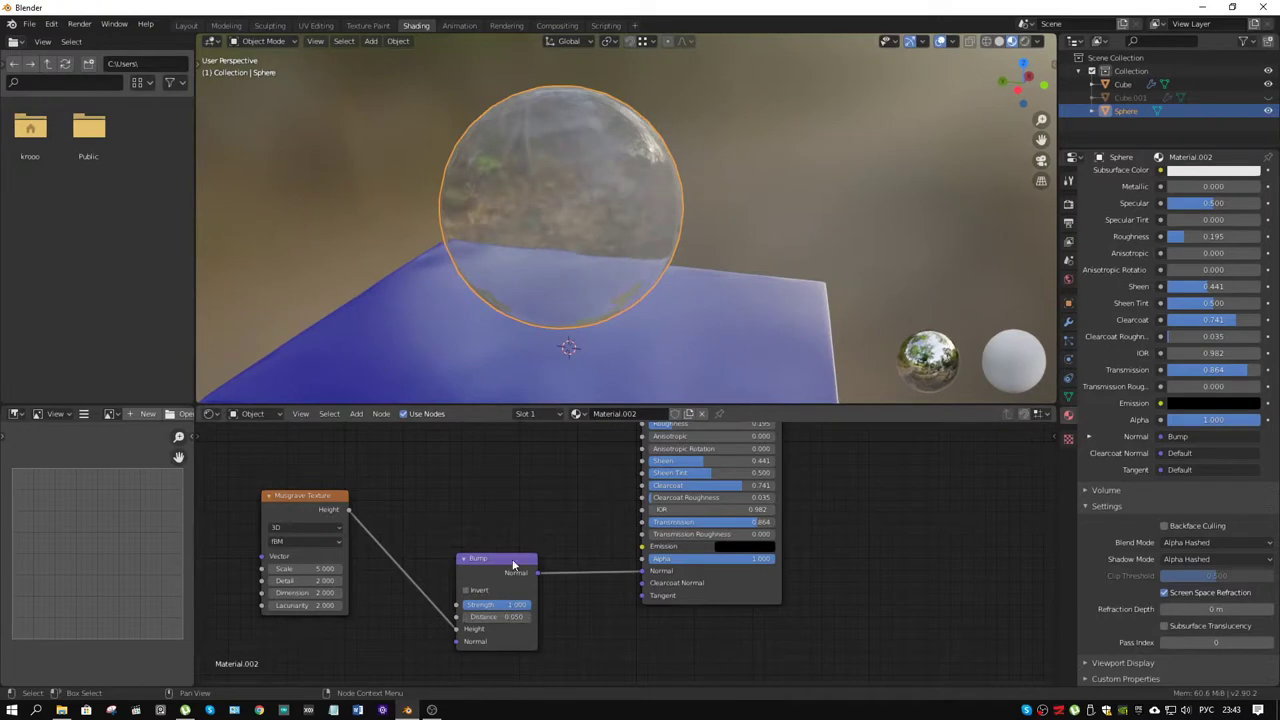
middle_click_drag(606, 334, 560, 326)
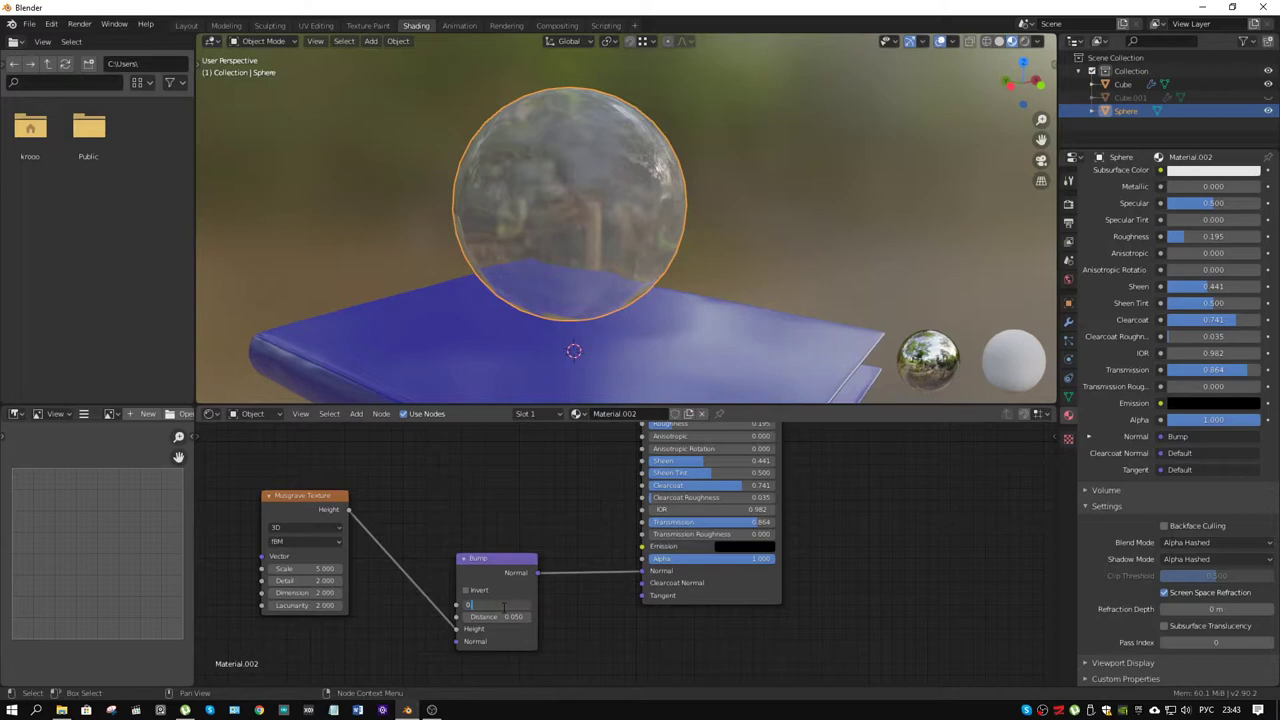
type(".5")
key("Return")
middle_click_drag(580, 217, 555, 248)
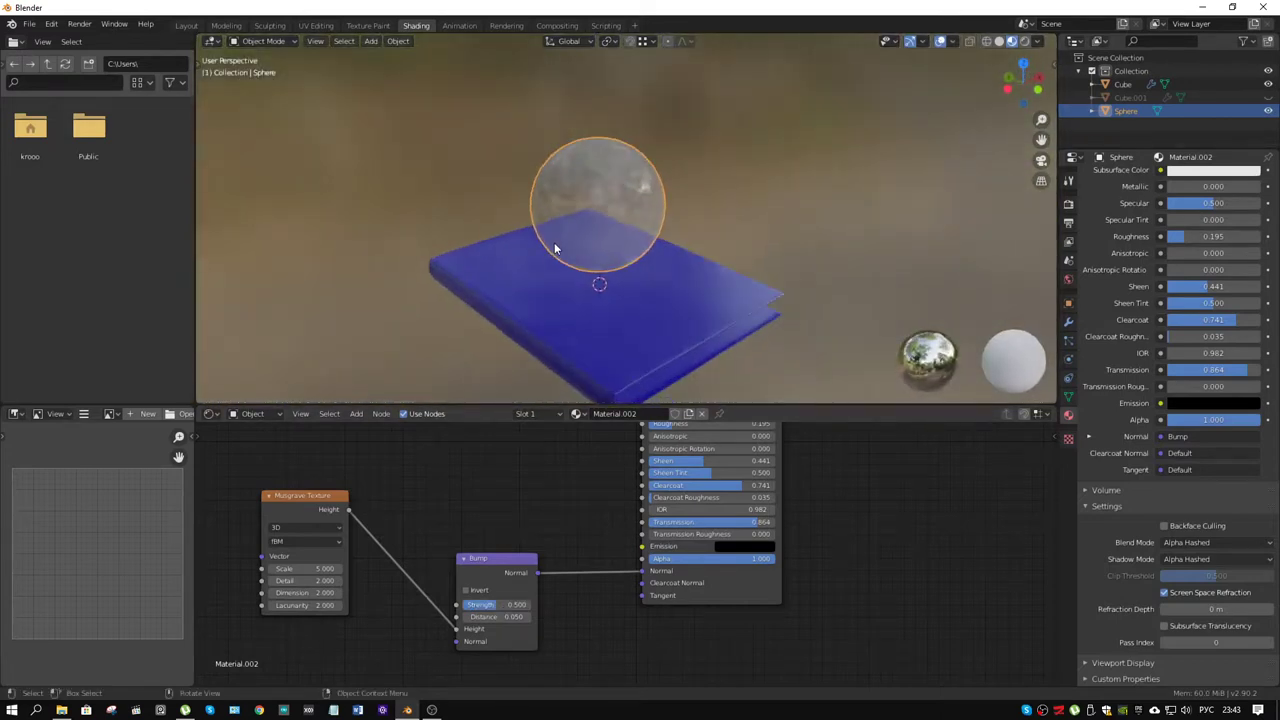
- Add a cylinder scaled down to about the sphere's width and place it beside the sphere, above the book cover
key("shift+a")
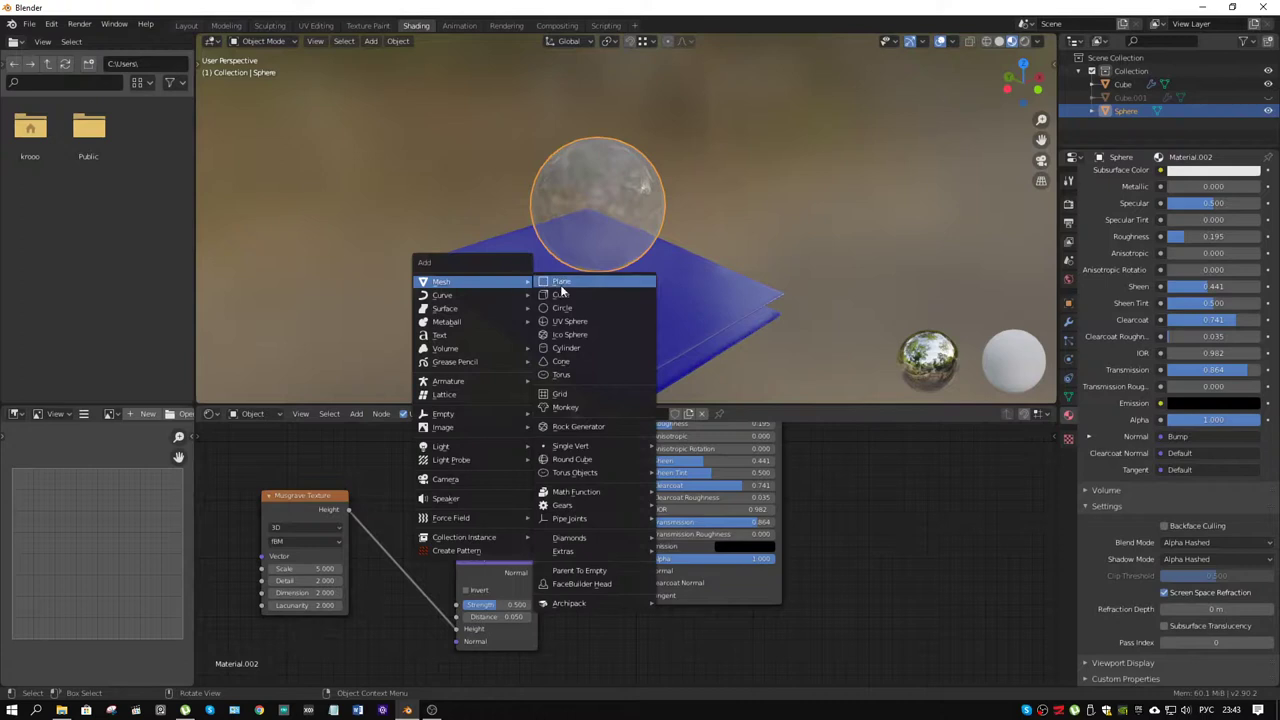
left_click(590, 348)
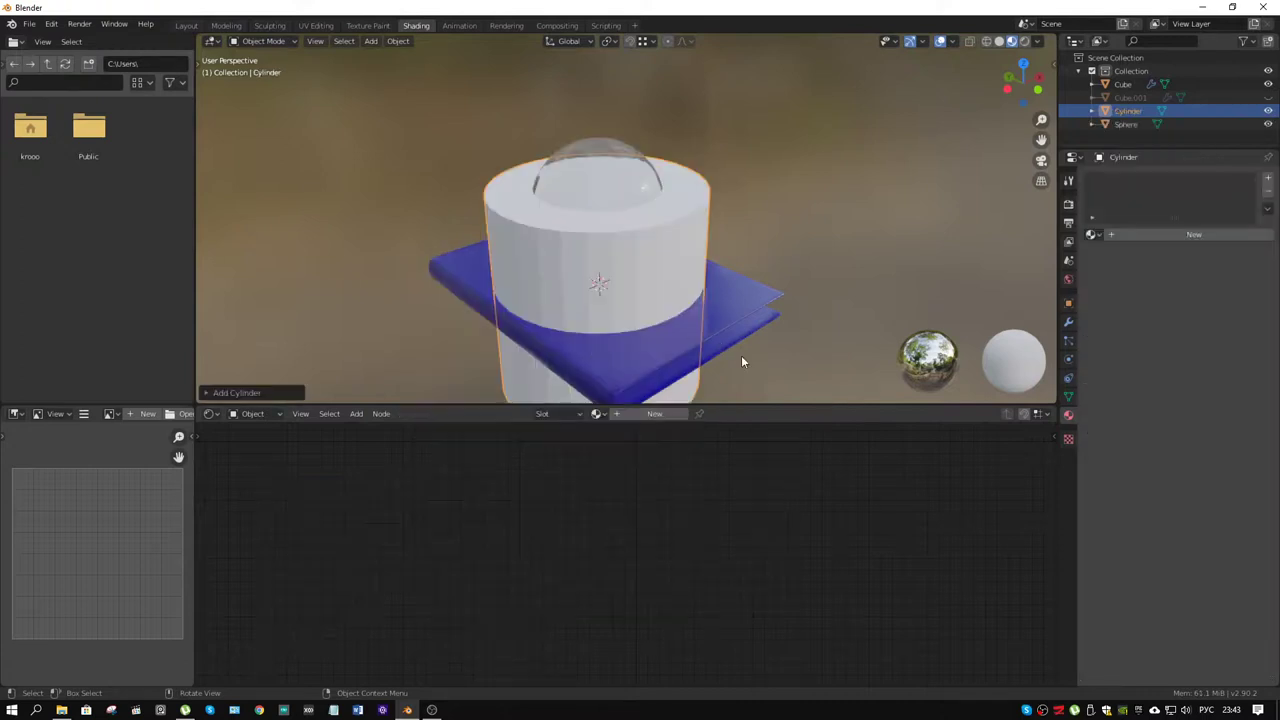
left_click(757, 241)
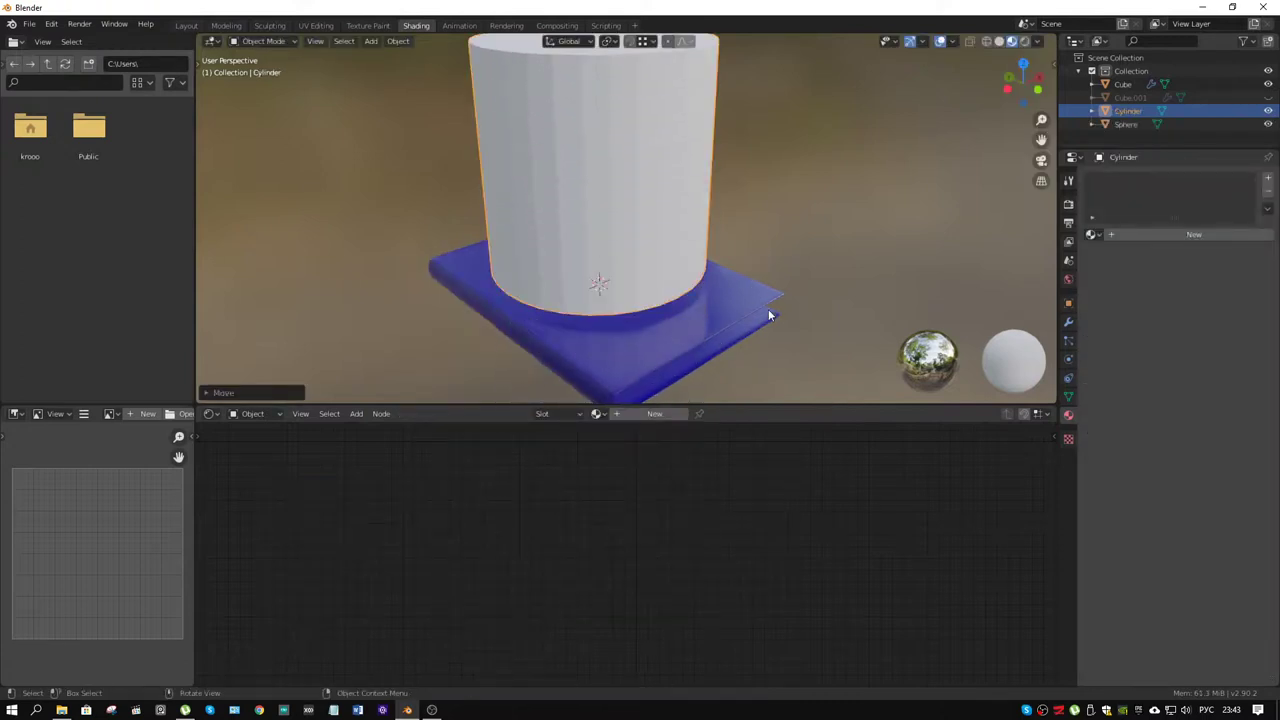
key("s")
left_click(660, 237)
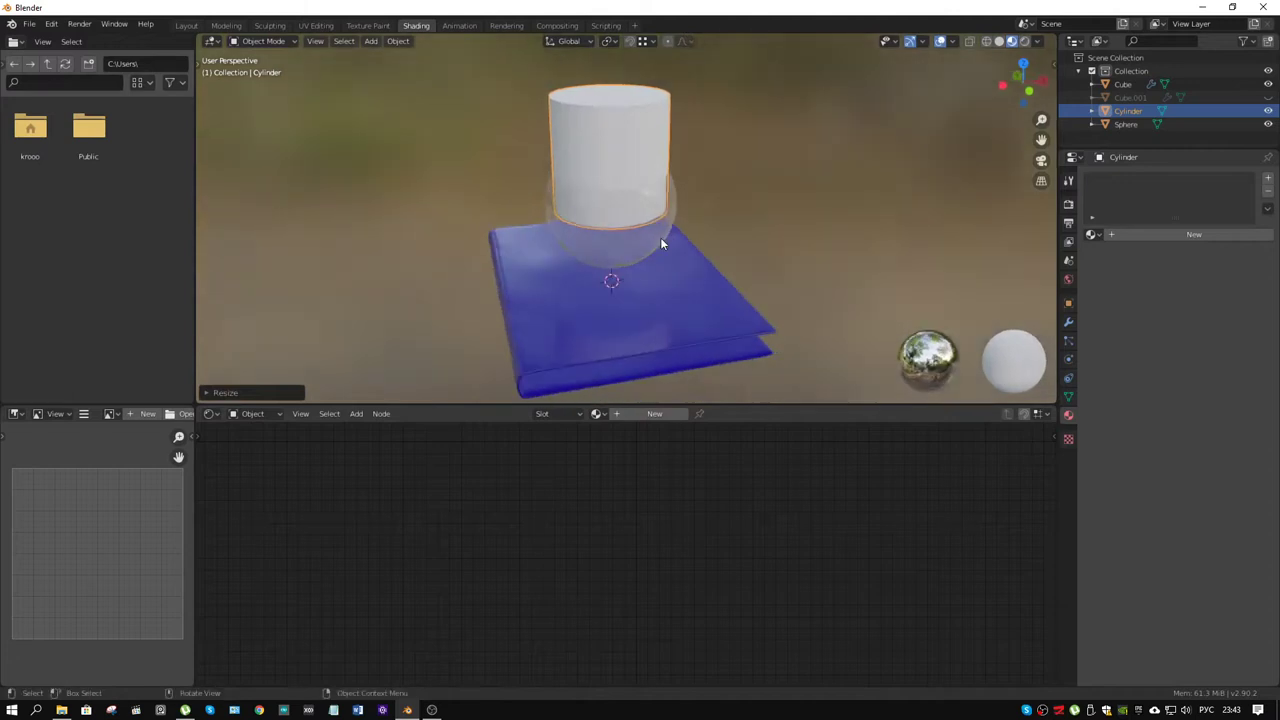
key("g")
left_click(451, 210)
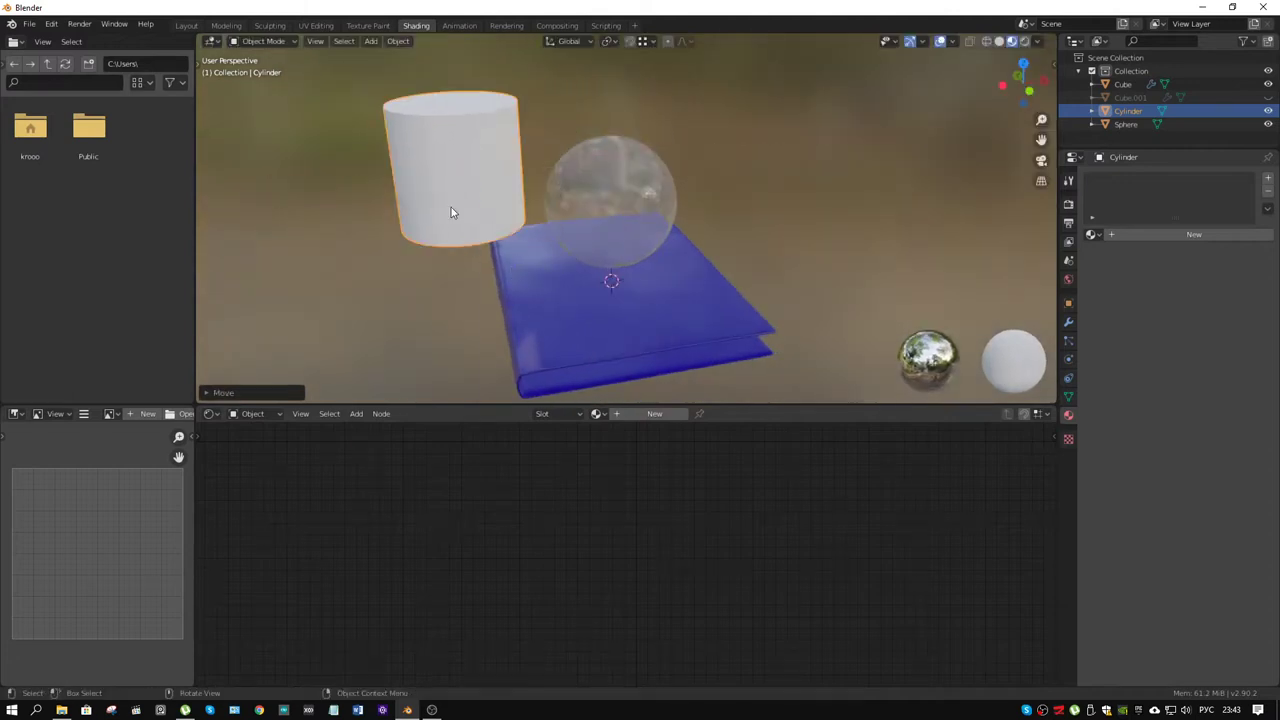
- Apply smooth shading to the cylinder
right_click(451, 207)
left_click(452, 194)
middle_click_drag(453, 195, 566, 190)
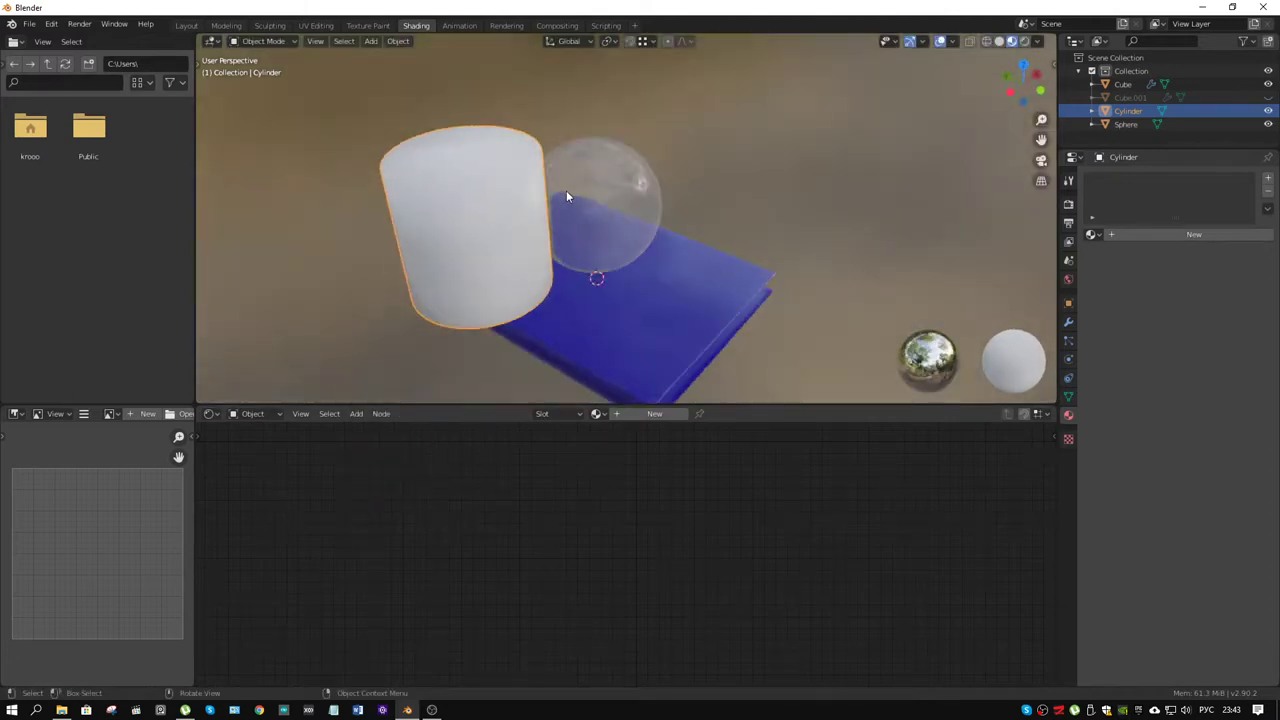
- Mark the rim edges of the cylinder's top and bottom caps as sharp in Edit Mode
key("ctrl+Tab")
left_click(544, 236)
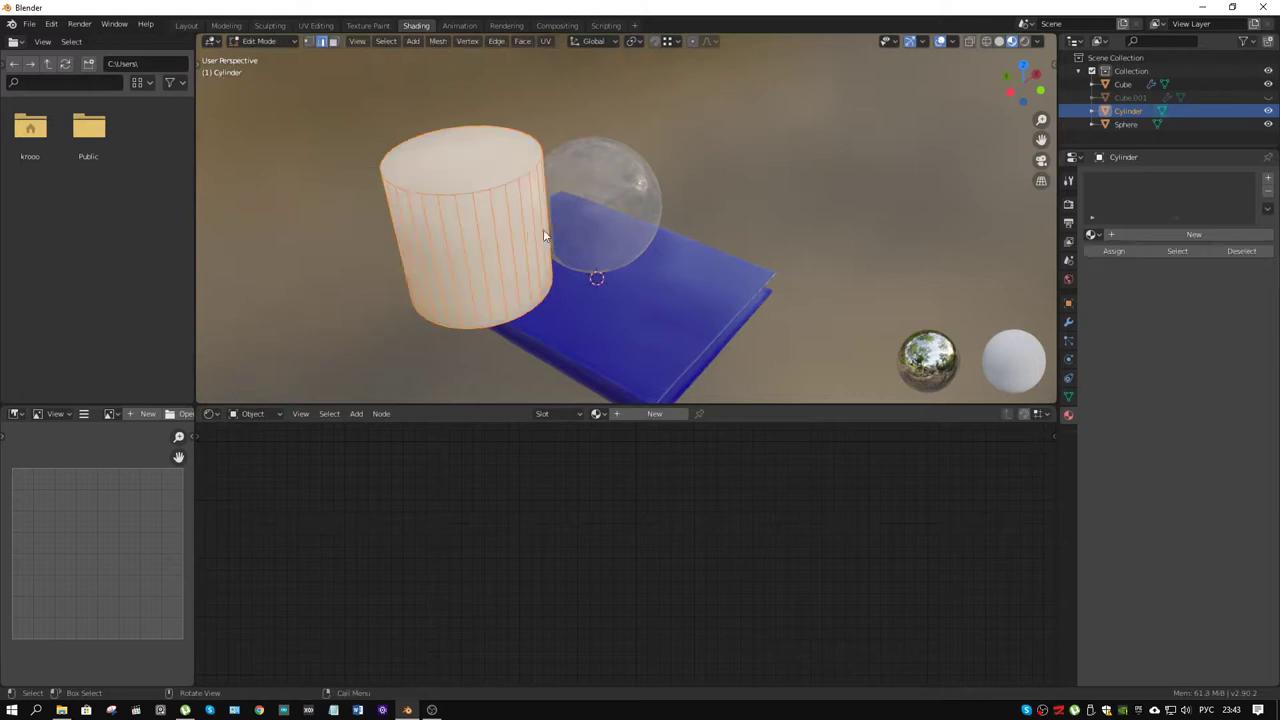
key("3")
left_click(479, 180)
middle_click_drag(491, 194, 508, 74)
left_click(530, 126, "shift")
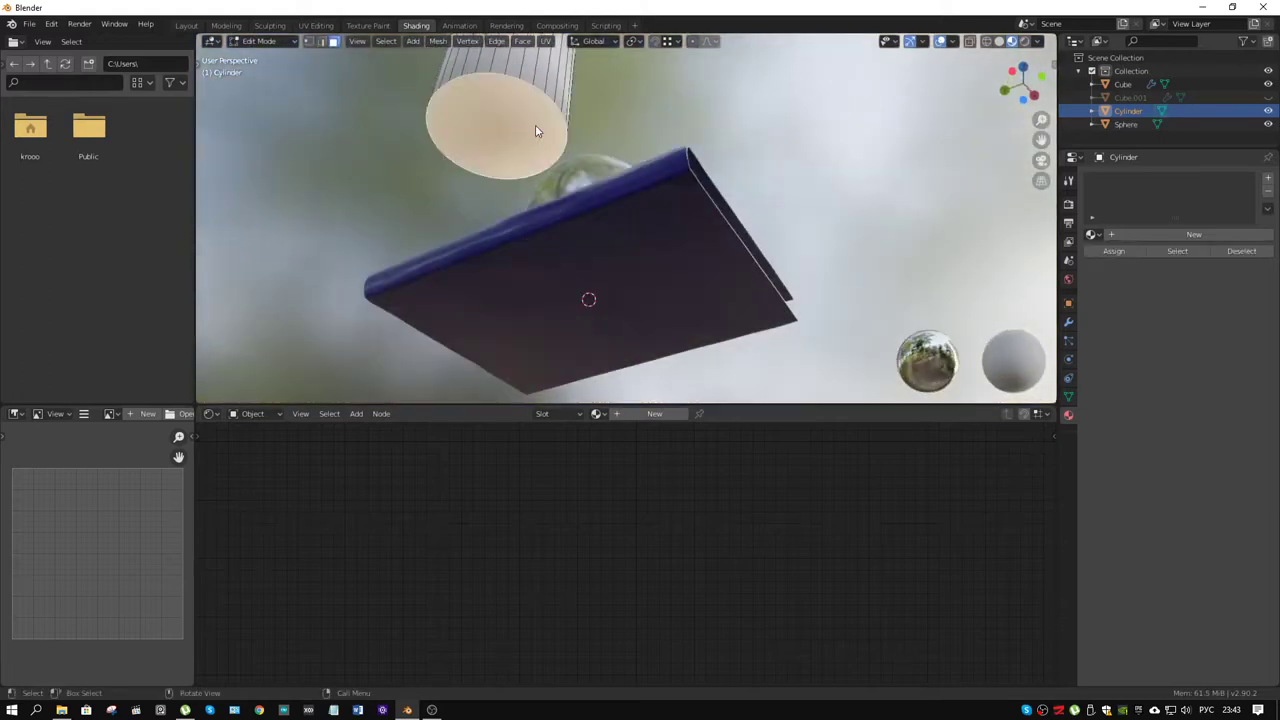
middle_click_drag(537, 129, 518, 255)
right_click(513, 229)
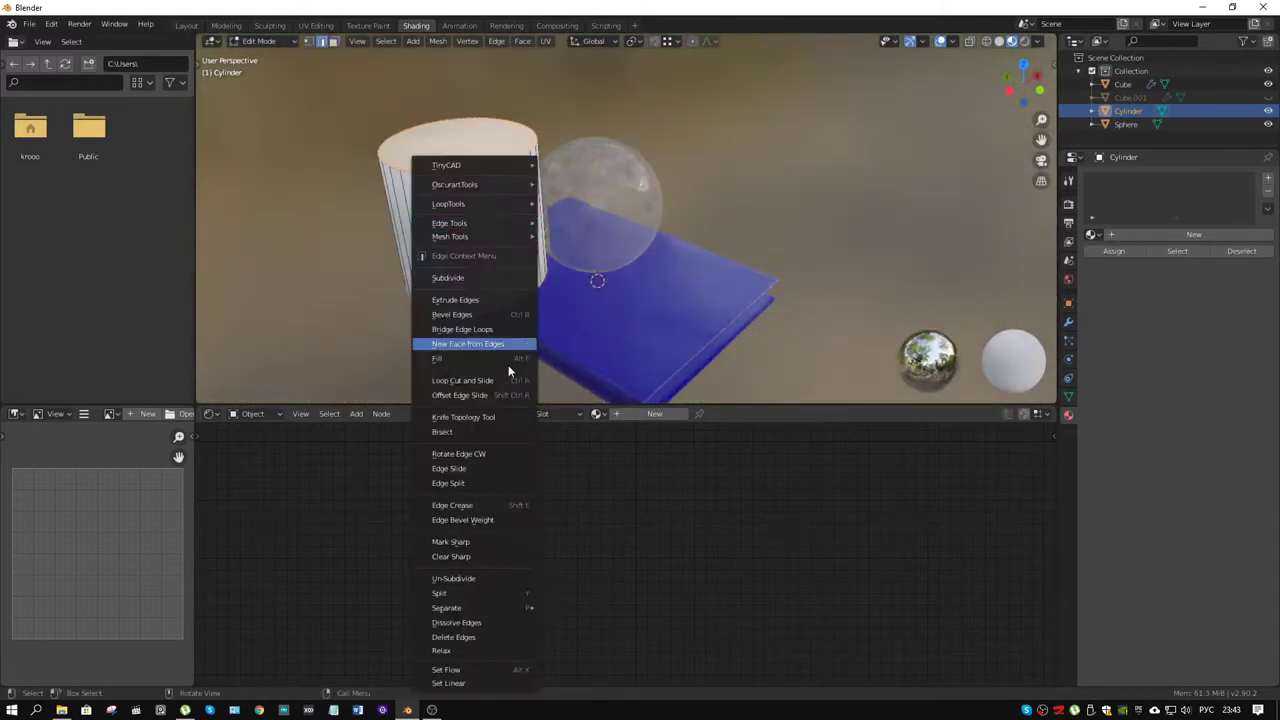
left_click(488, 545)
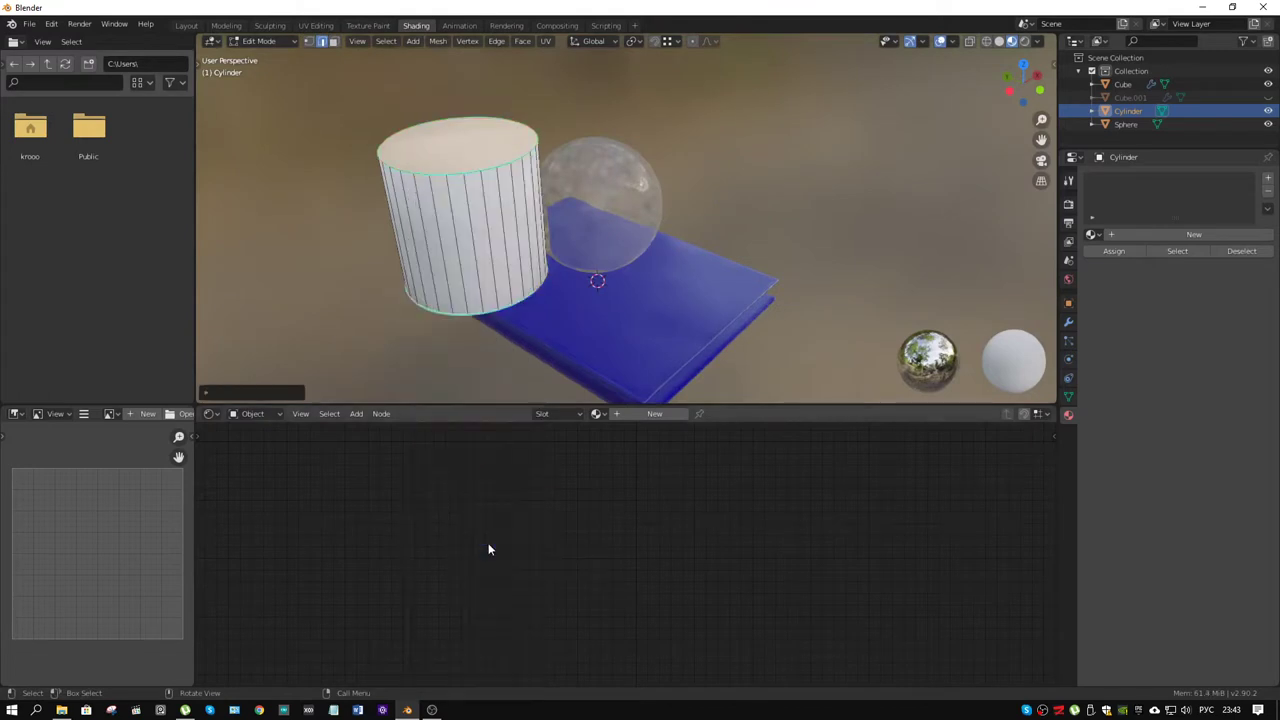
- Return to Object Mode and enable Auto Smooth for the cylinder's normals
key("ctrl+Tab")
left_click(436, 295)
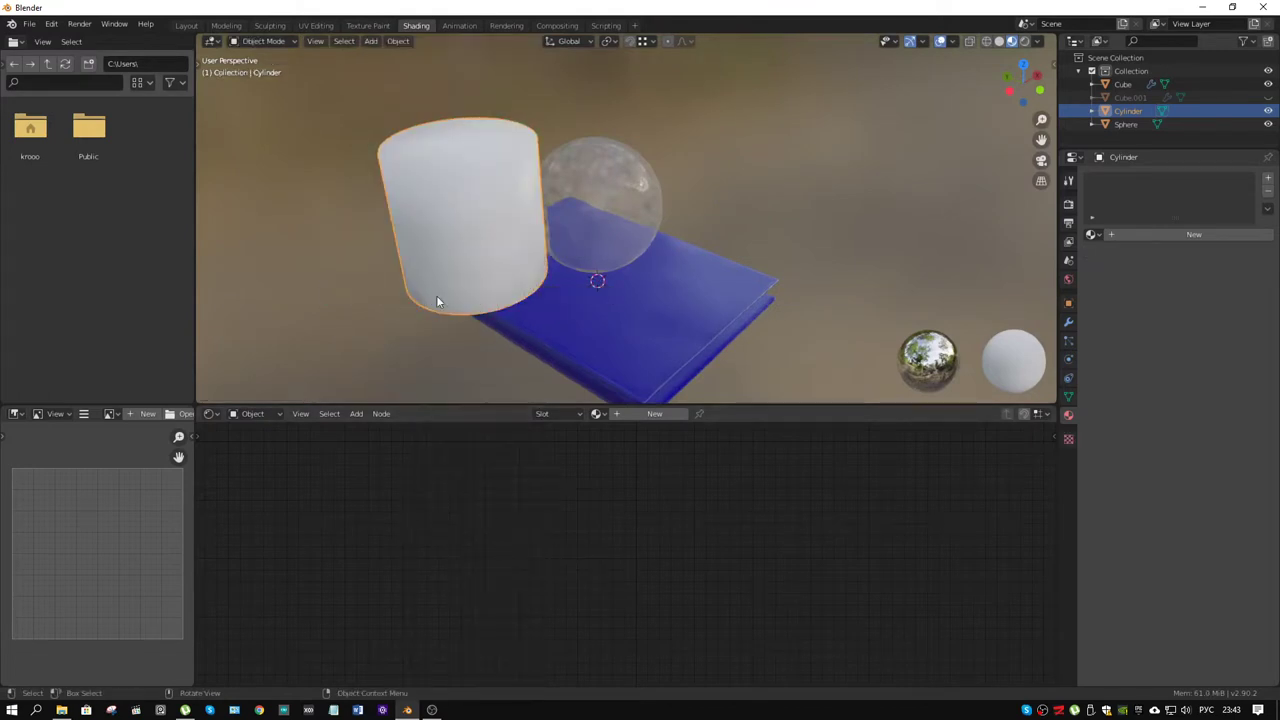
left_click(1069, 396)
left_click(1088, 407)
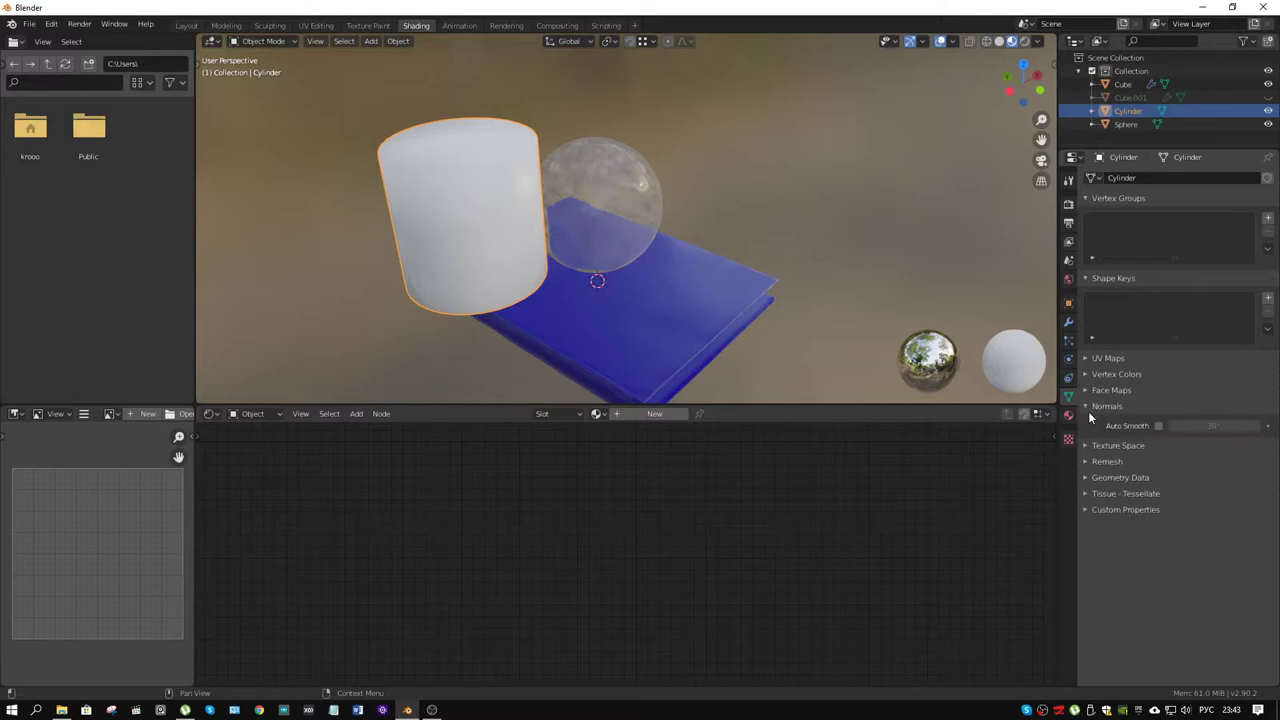
left_click(1158, 425)
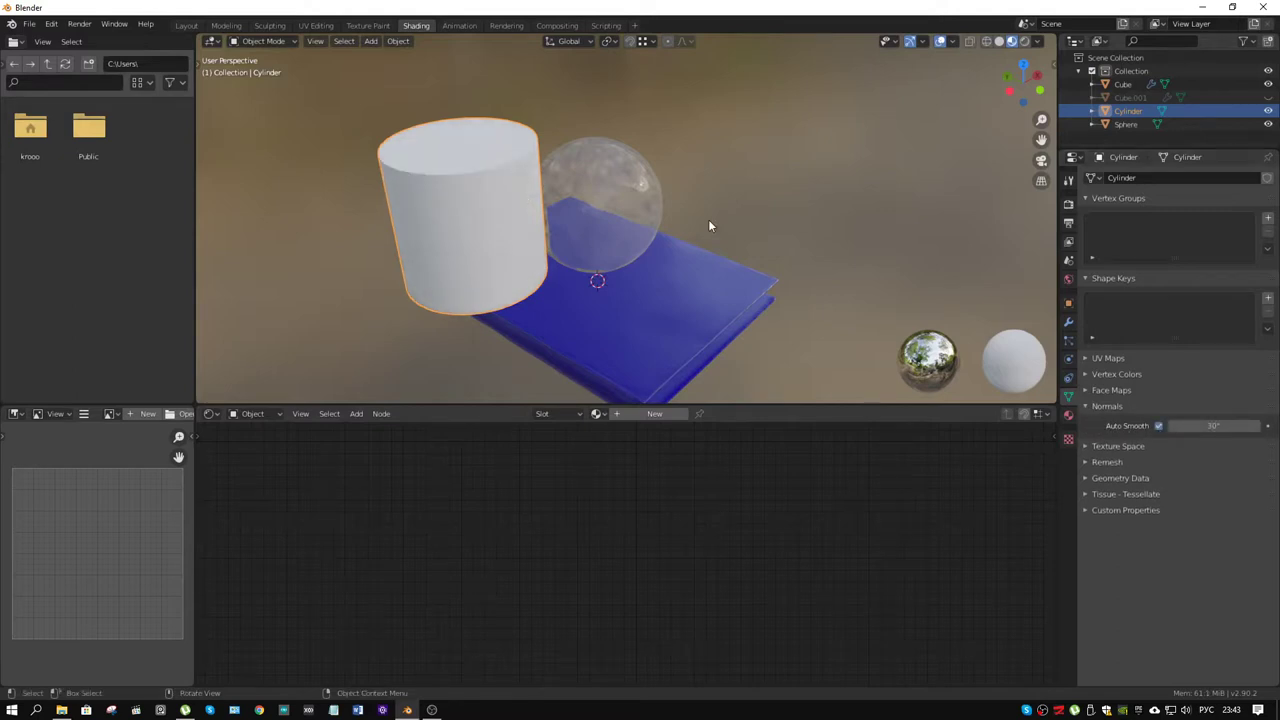
middle_click_drag(709, 225, 669, 229)
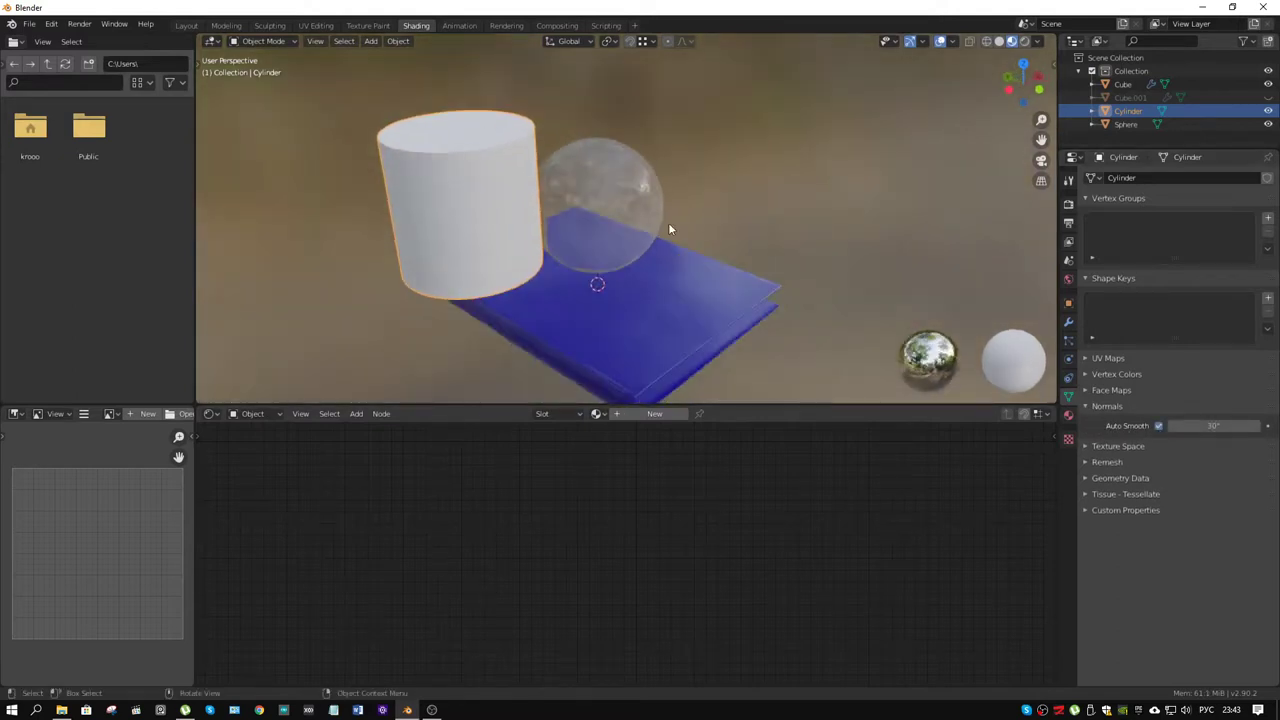
- Assign the sphere's existing glass material, Material.002, to the cylinder and check it from a closer view
left_click(597, 413)
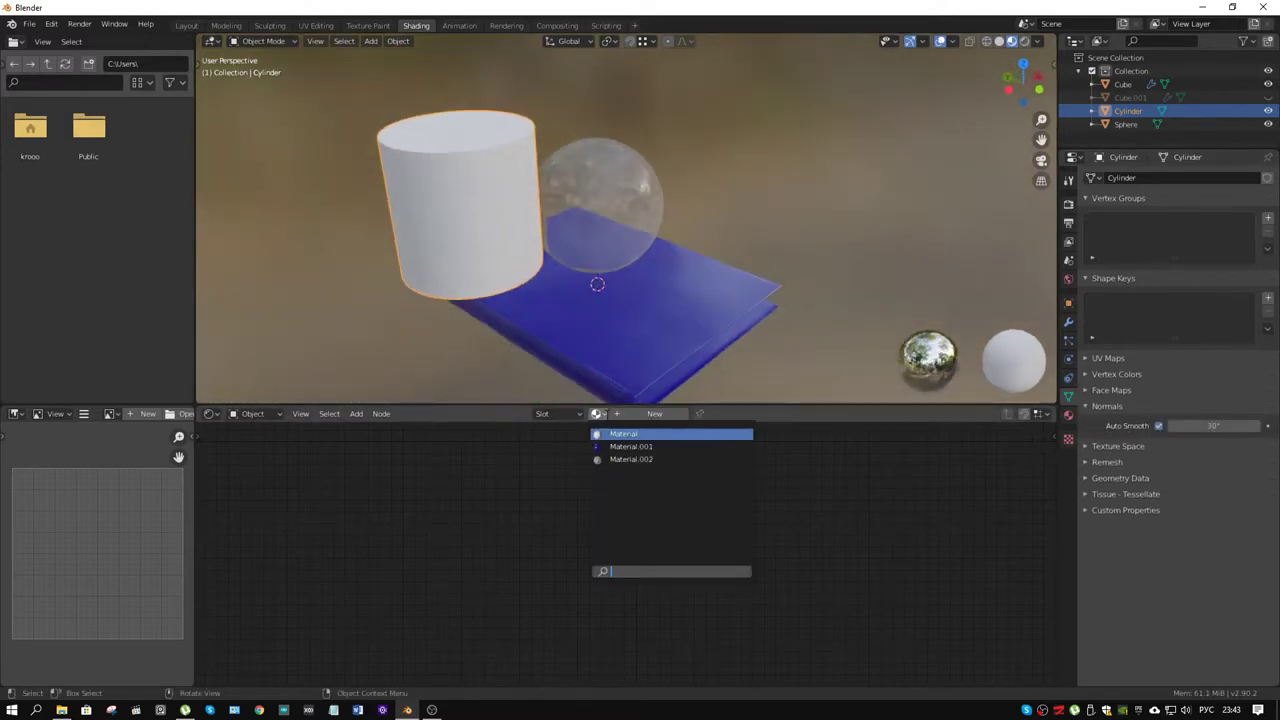
left_click(655, 458)
middle_click_drag(480, 170, 568, 230)
scroll(440, 144, "up", 3)
scroll(448, 211, "up", 3)
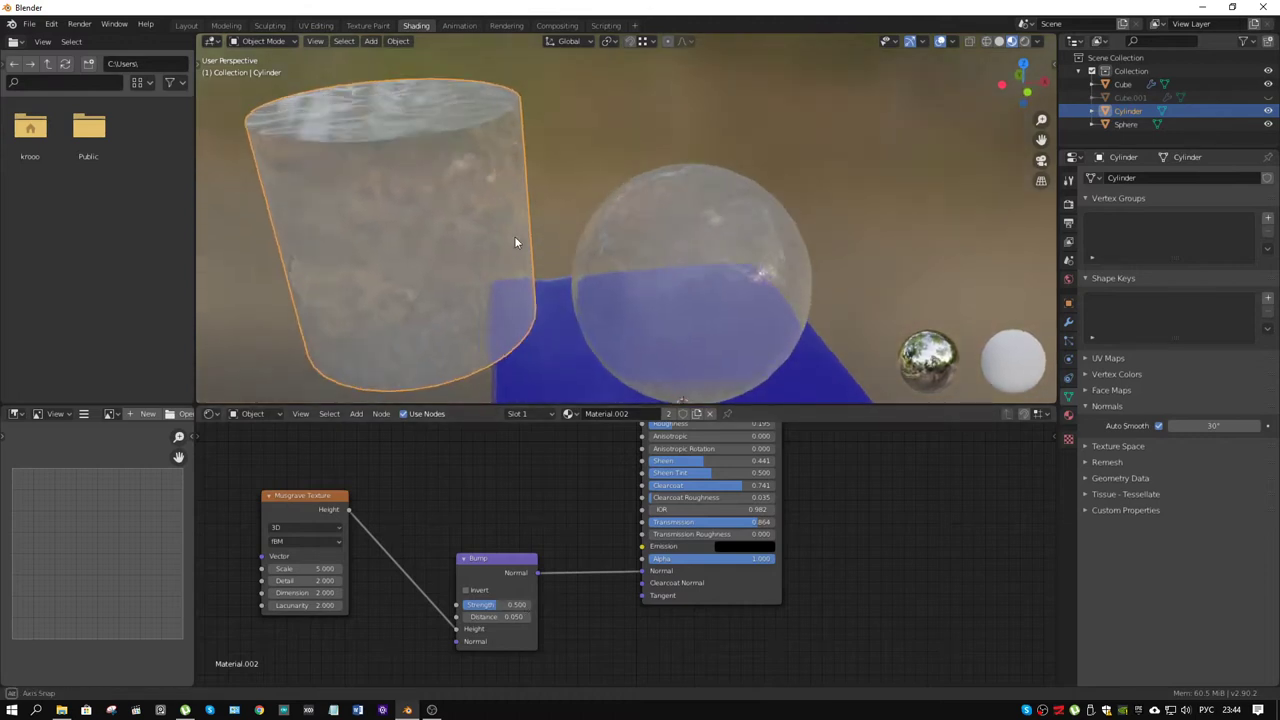
middle_click_drag(514, 236, 512, 300)
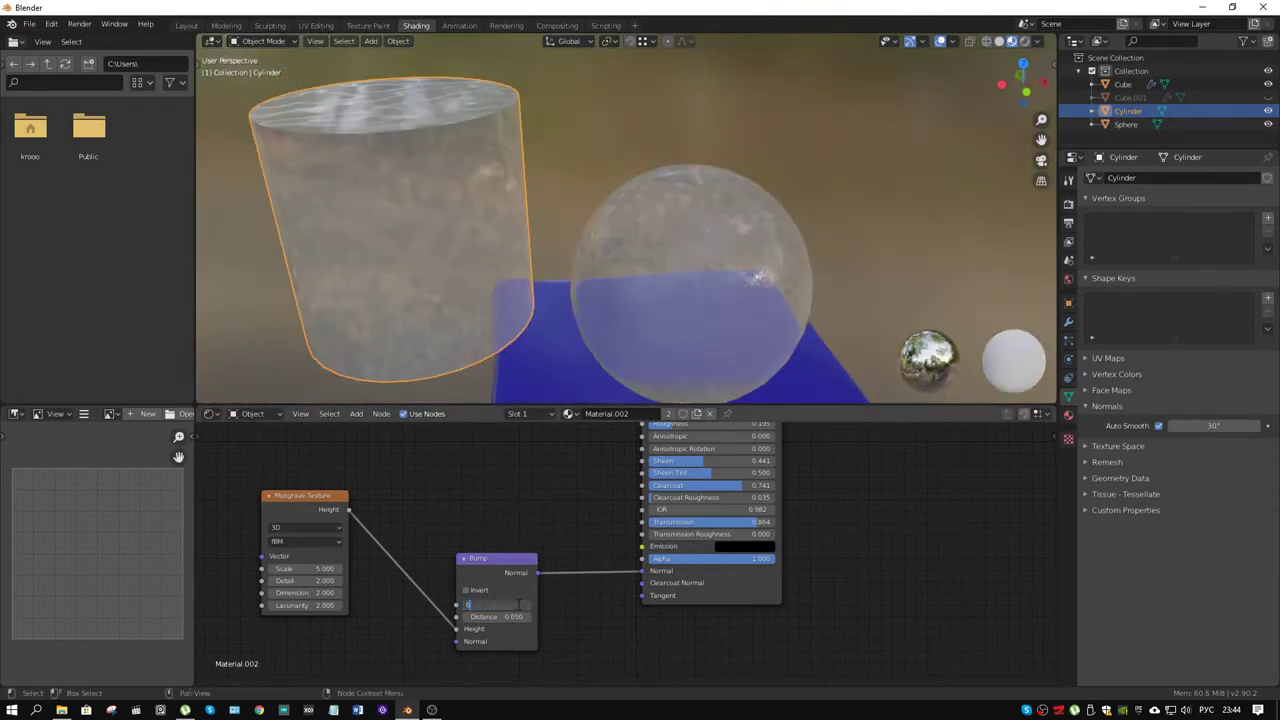
- Set the Bump node's Strength to 0.1 and its Distance to 0.01 in the glass material
key("Return")
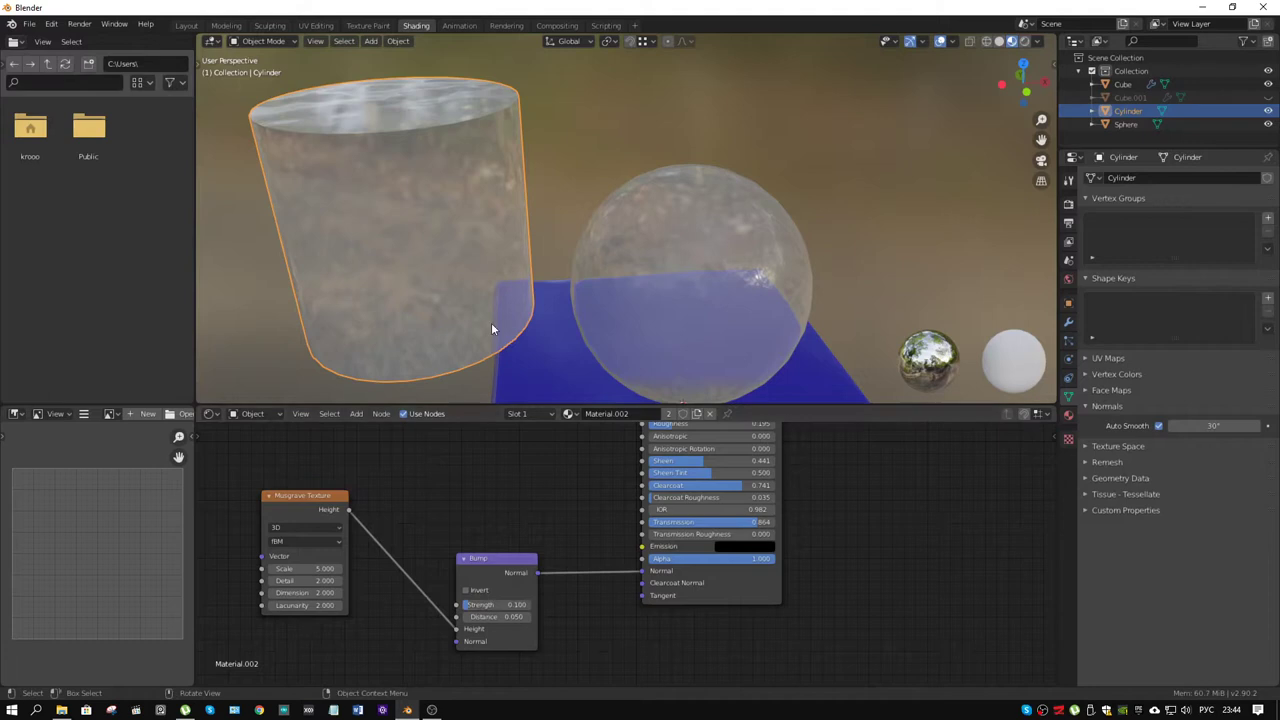
middle_click_drag(491, 322, 514, 270)
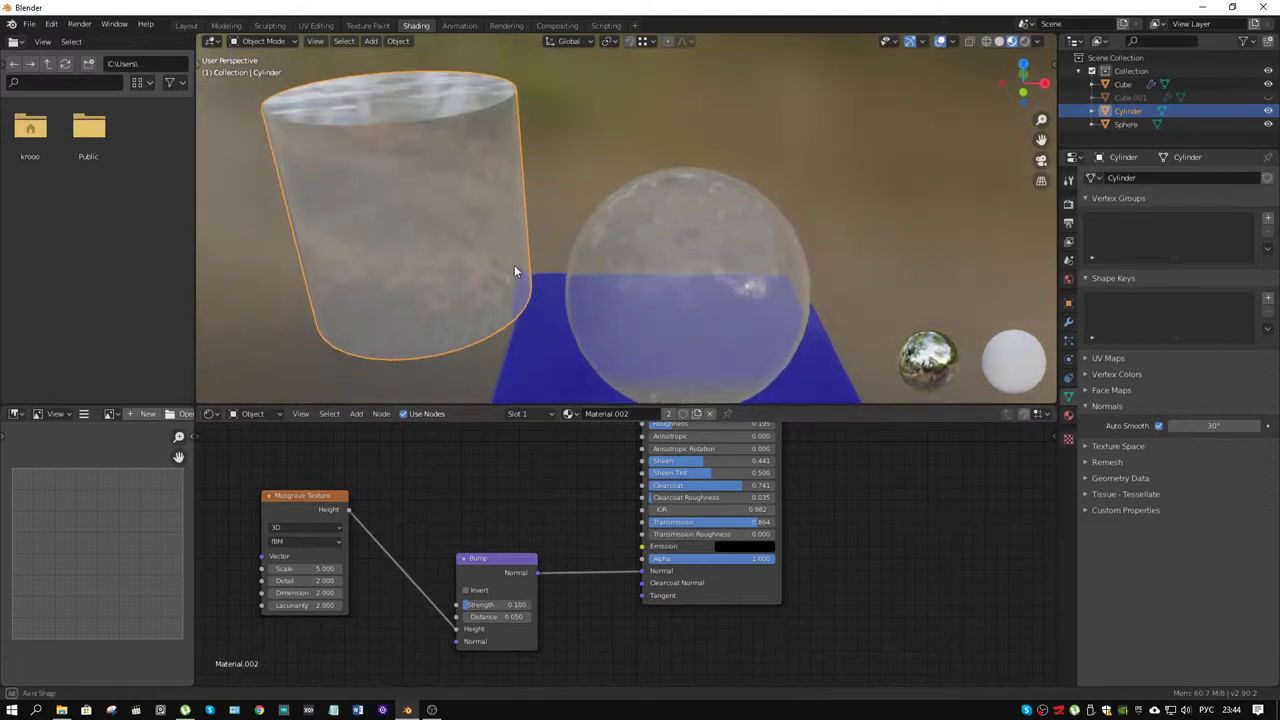
left_click(510, 616)
type("0.01")
key("Return")
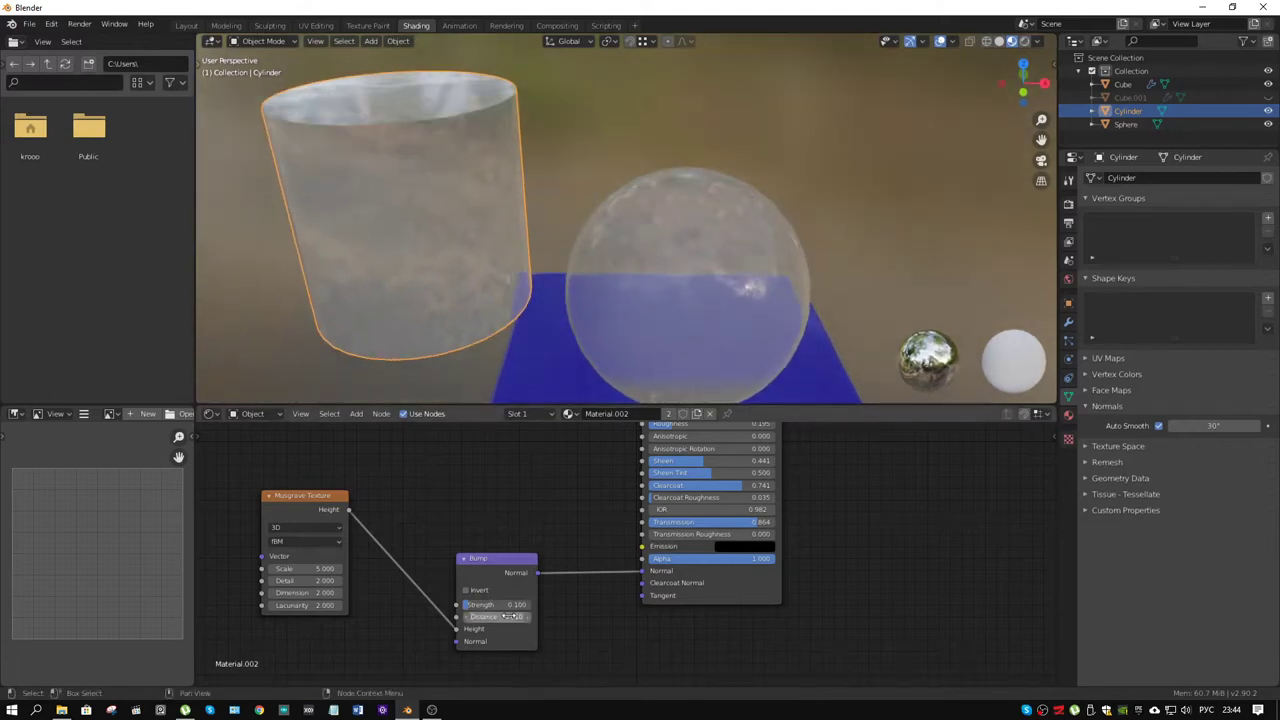
mouse_move(450, 200)
middle_mouse_down()
mouse_move(455, 215)
mouse_move(459, 186)
middle_mouse_up()
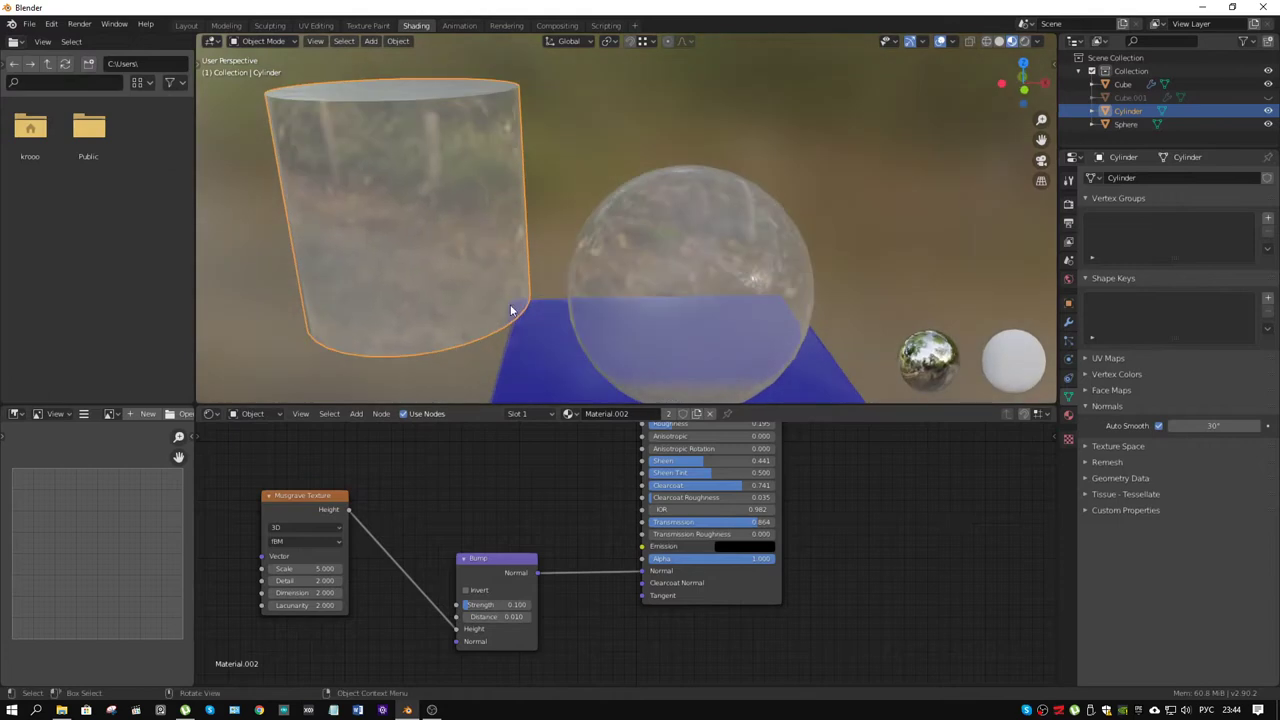
- Preview the Musgrave Texture directly on the objects and set its Detail to 10 and Scale to 2.7
left_click(318, 500, "ctrl+shift")
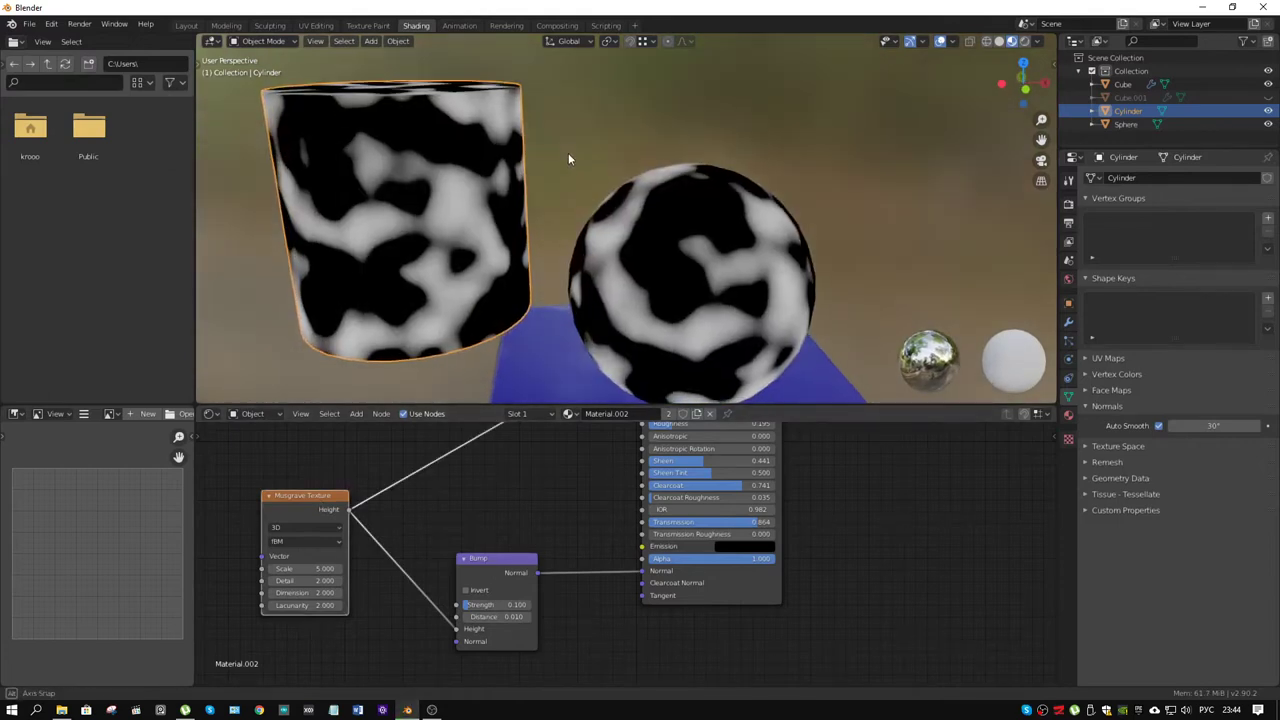
left_click(303, 583)
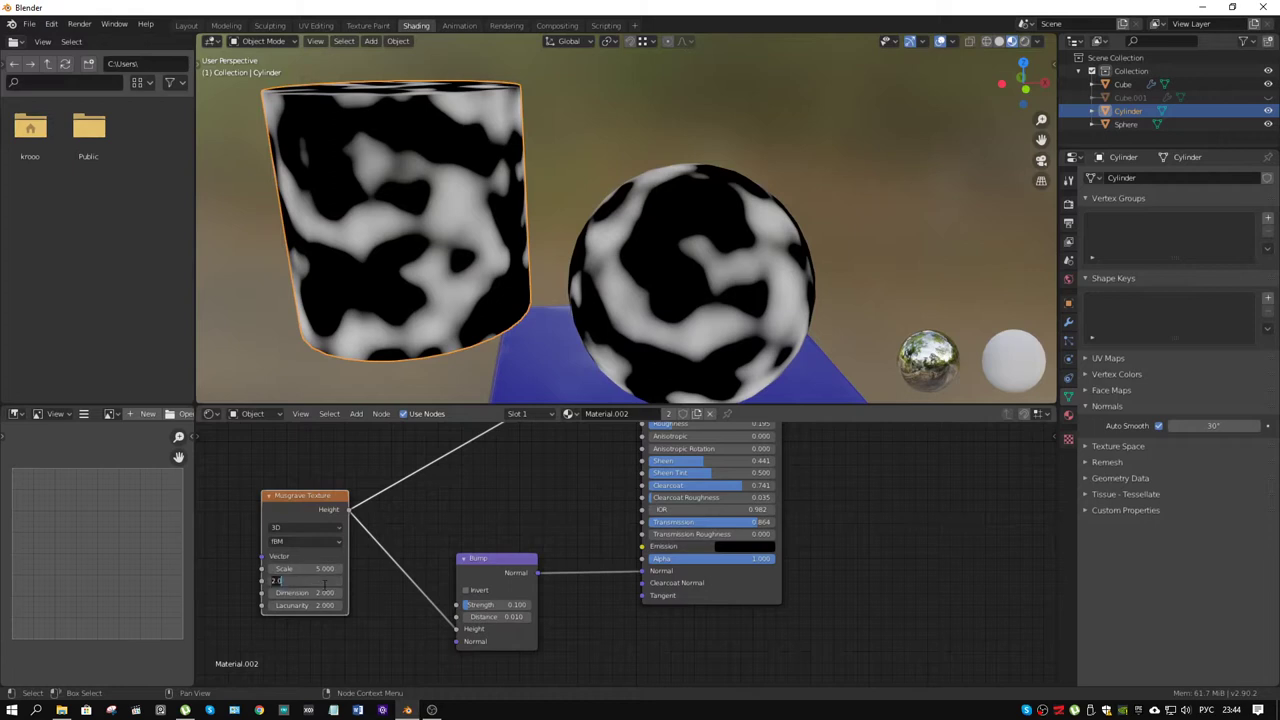
type("10")
key("Return")
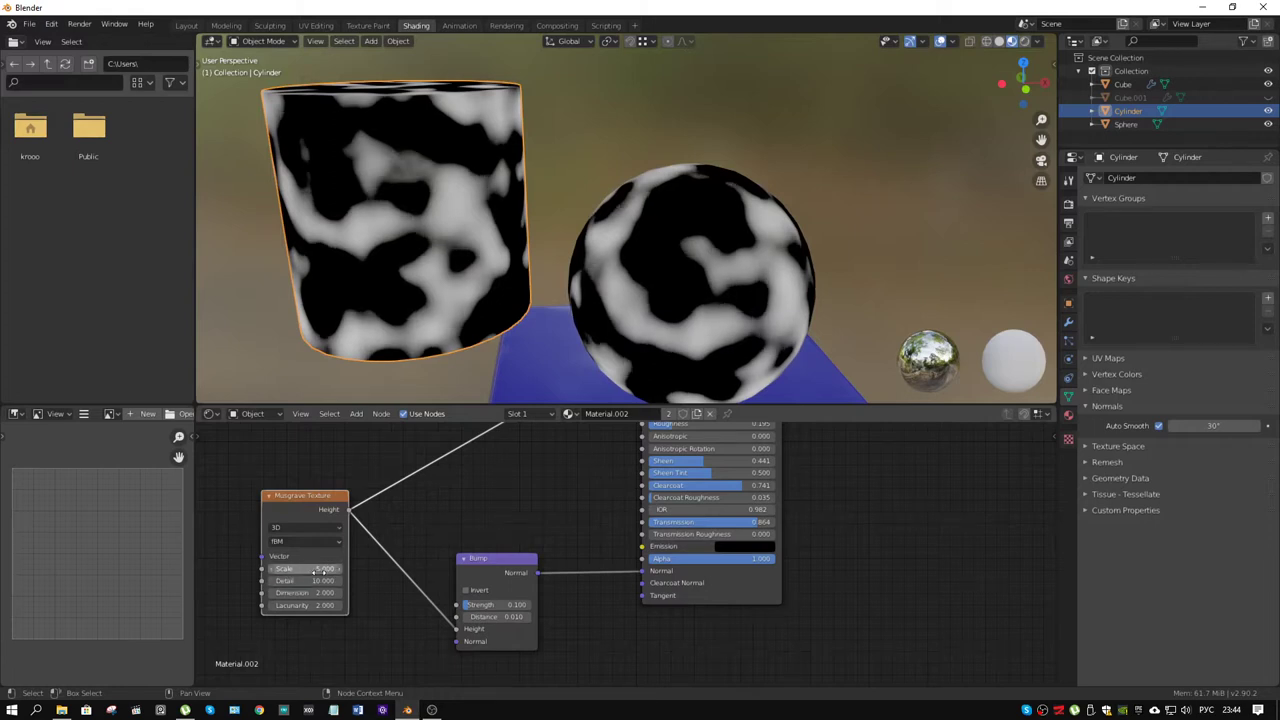
left_click_drag(305, 568, 262, 568)
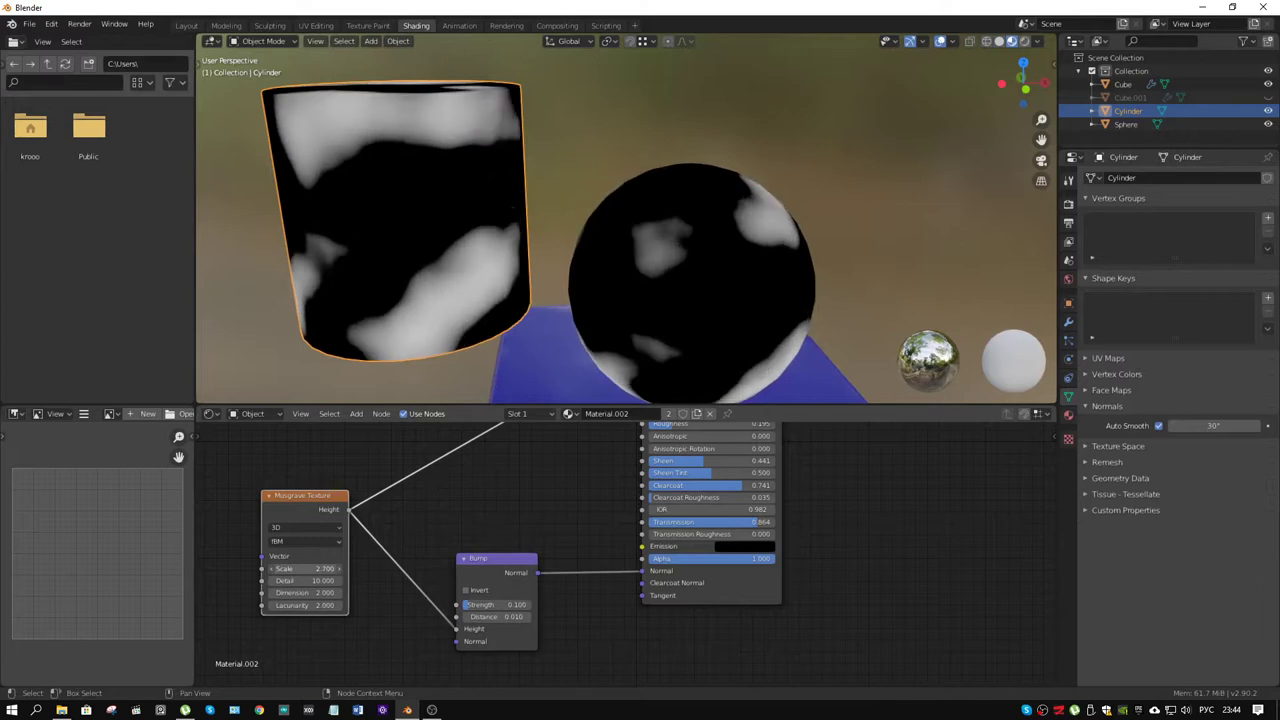
middle_click_drag(740, 460, 603, 654)
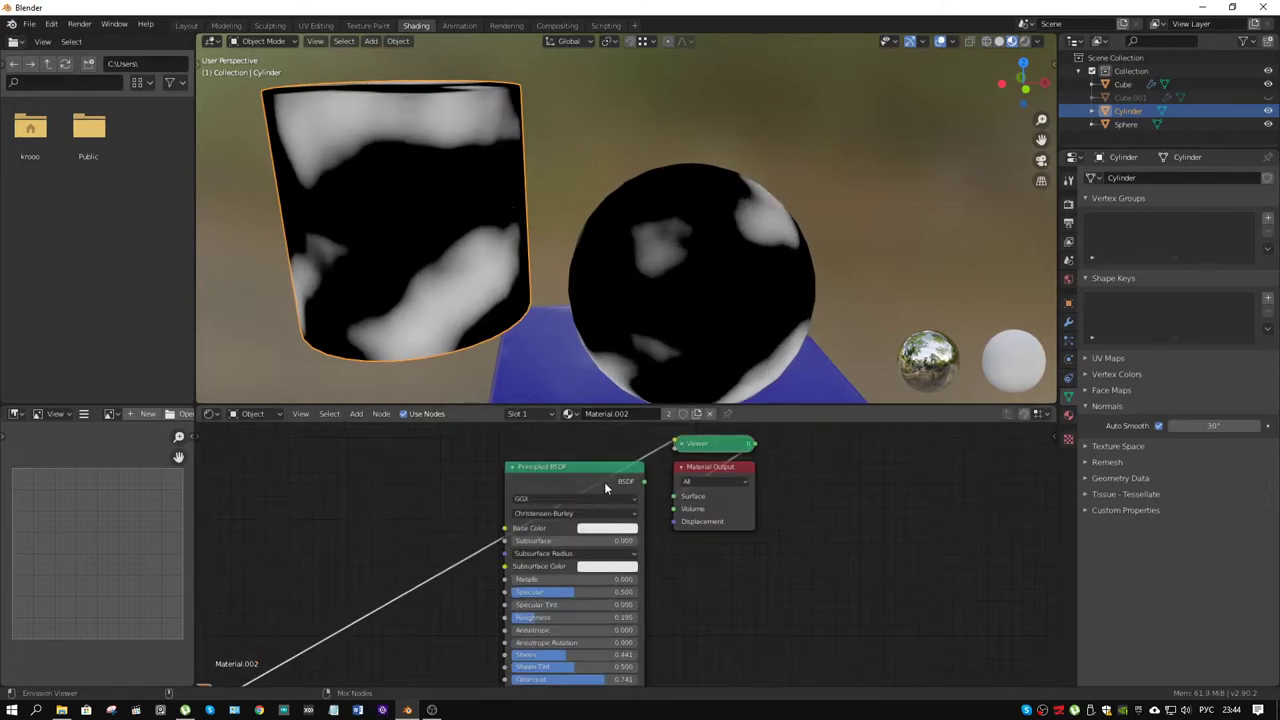
- Reconnect the Principled BSDF to the Material Output and view the glass on both objects
left_click(585, 466, "ctrl+shift")
middle_click_drag(600, 385, 685, 287)
scroll(600, 272, "down", 4)
scroll(685, 287, "up", 3)
- Try adding a Fresnel node beside the Principled BSDF and delete it again
left_click(321, 556)
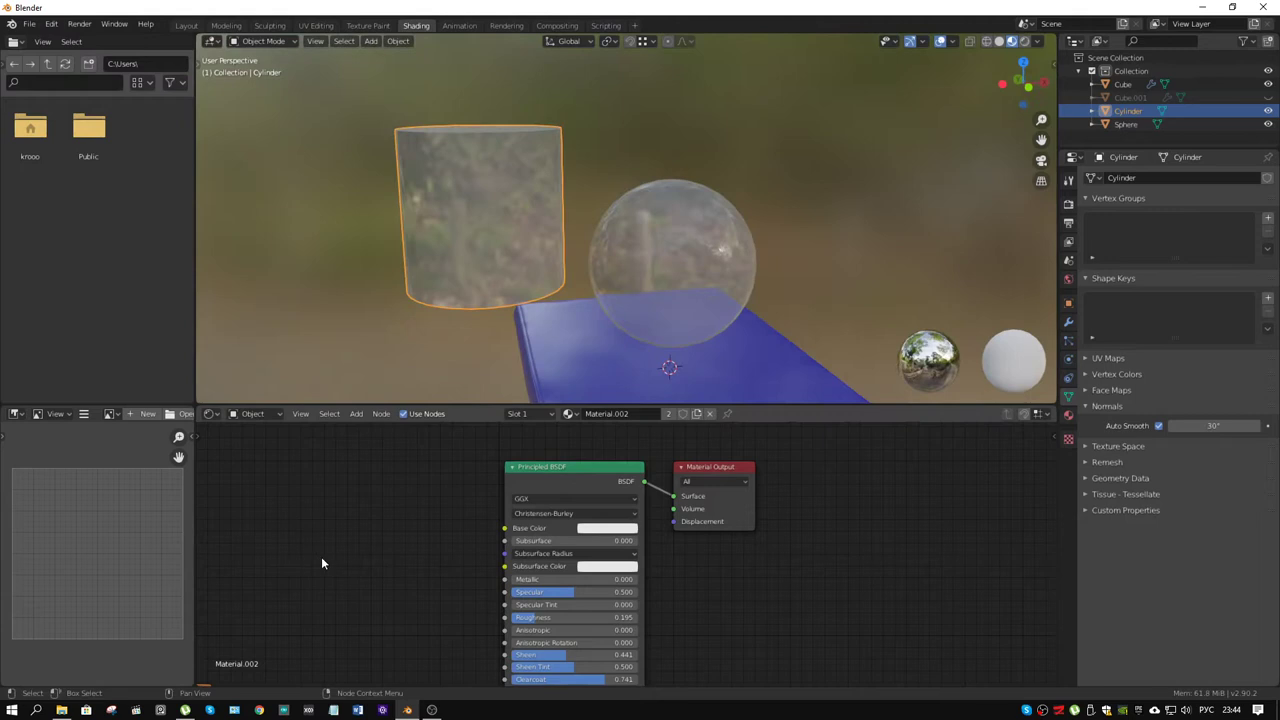
middle_click_drag(343, 551, 381, 548)
key("shift+a")
left_click(373, 537)
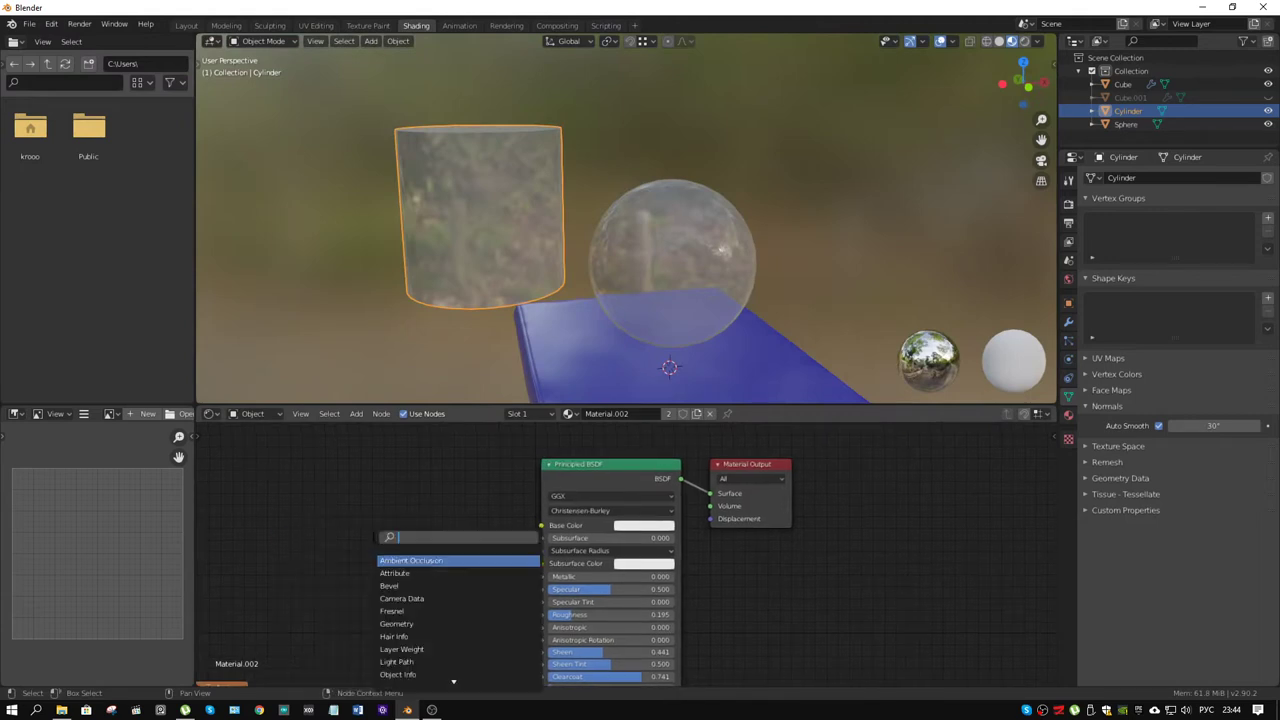
type("а")
key("BackSpace")
key("BackSpace")
type("dres")
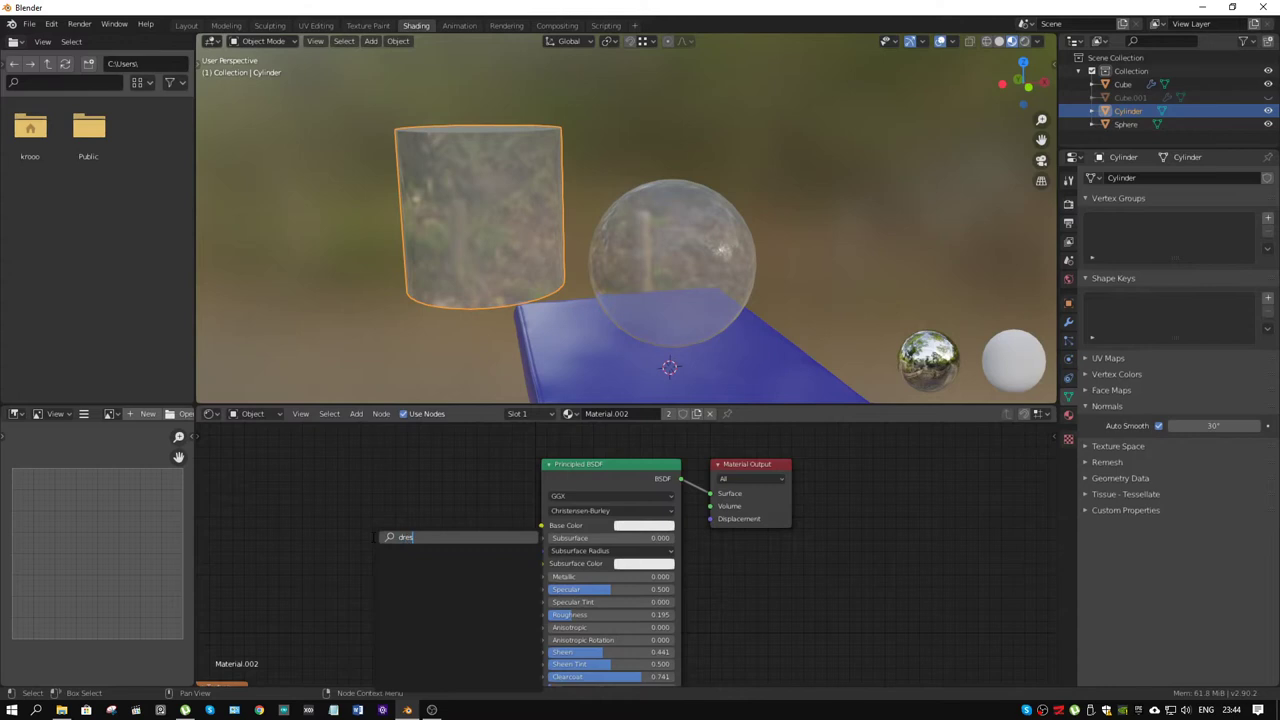
key("BackSpace")
type("fr")
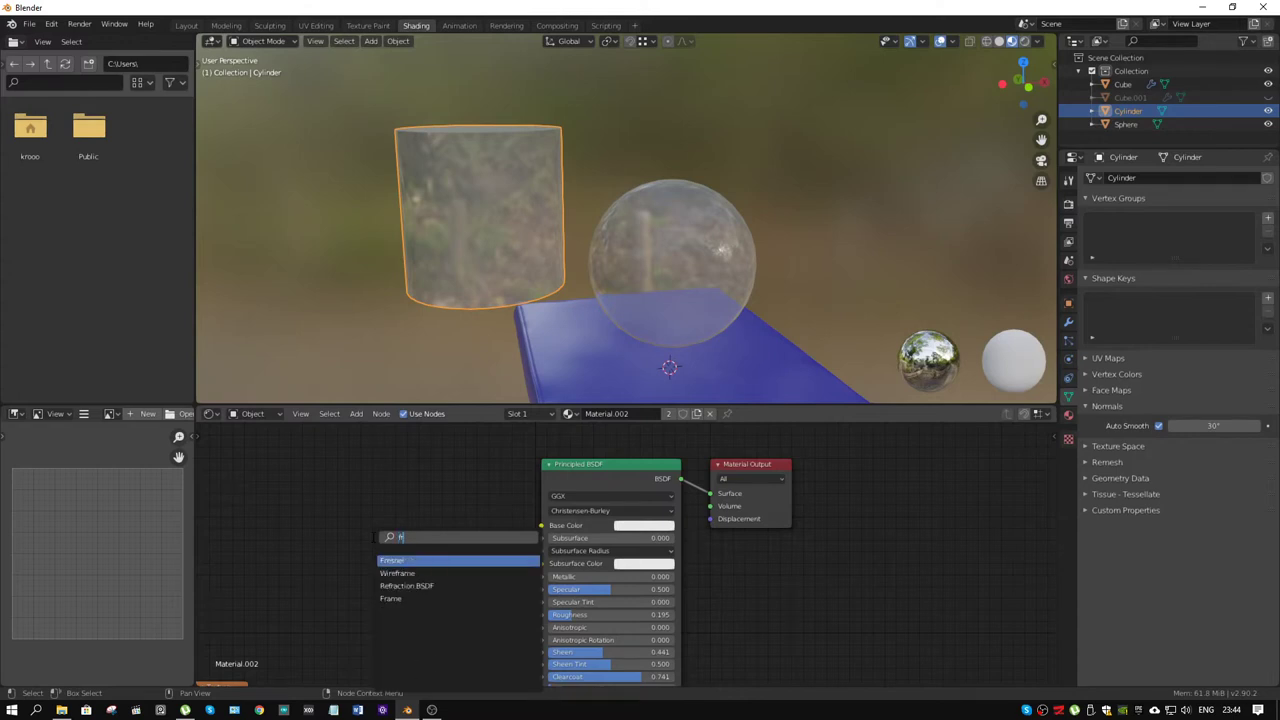
key("Return")
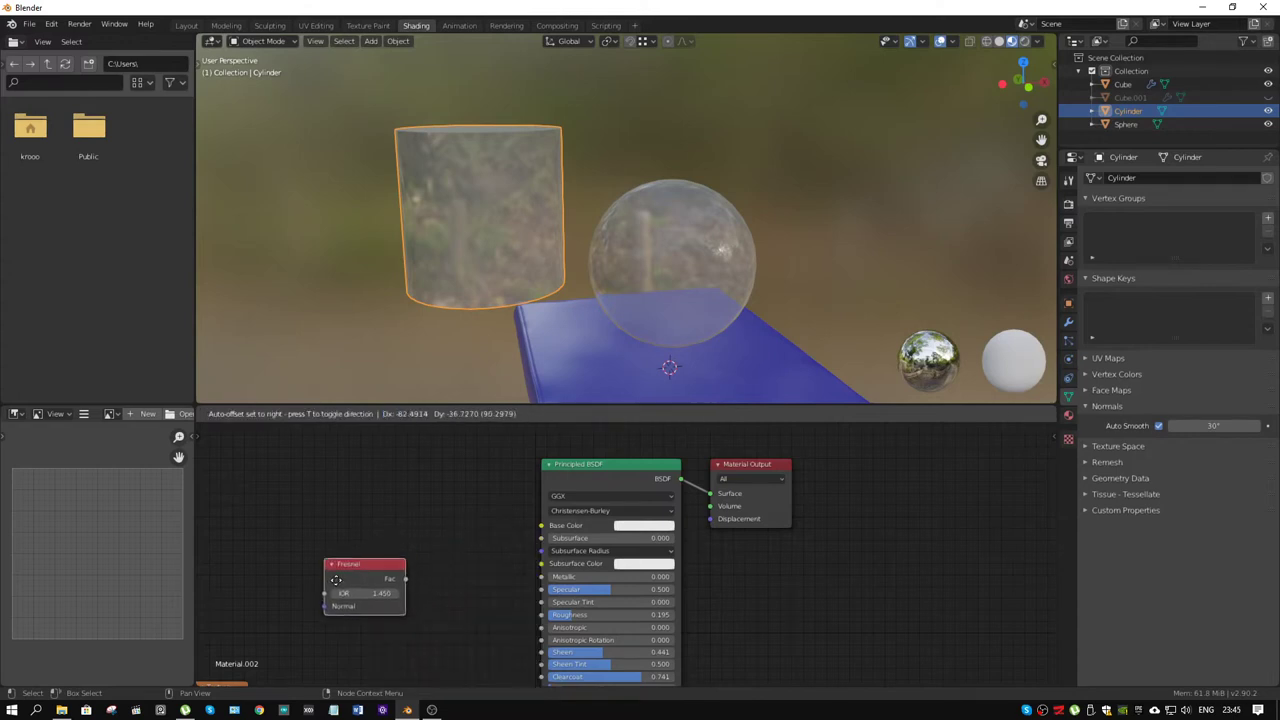
left_click(443, 606)
middle_click_drag(443, 606, 483, 510)
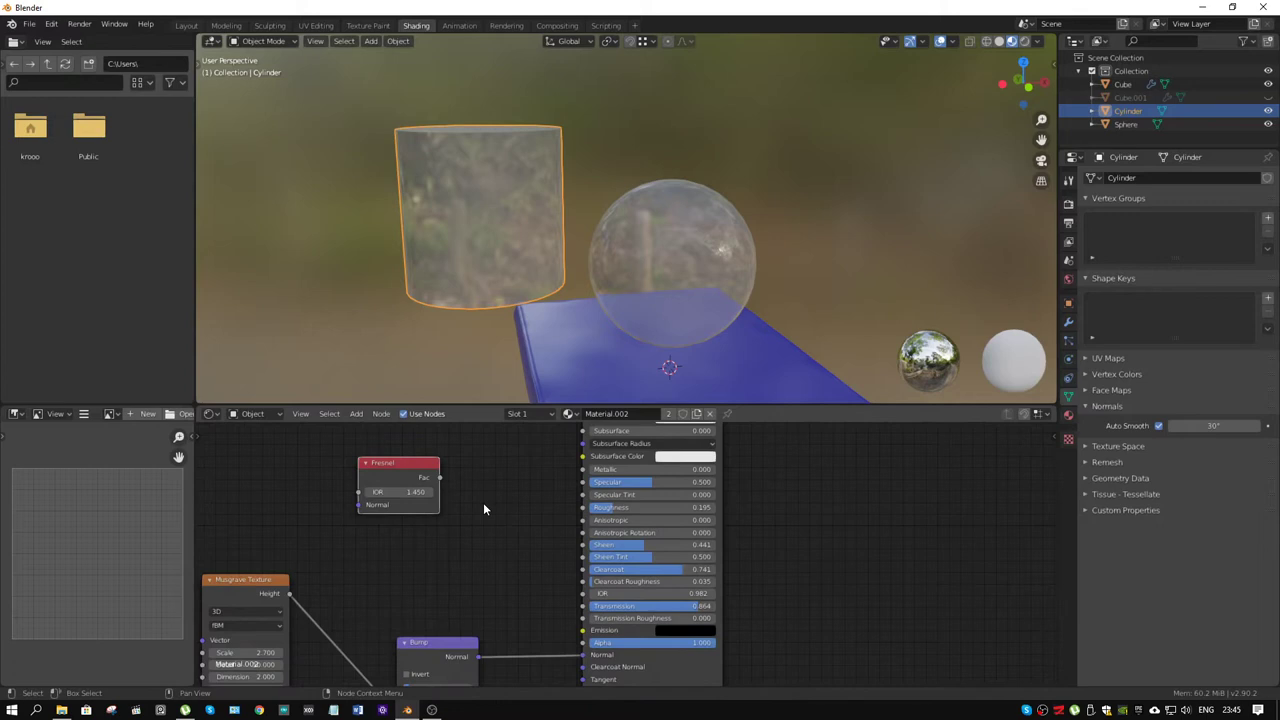
key("x")
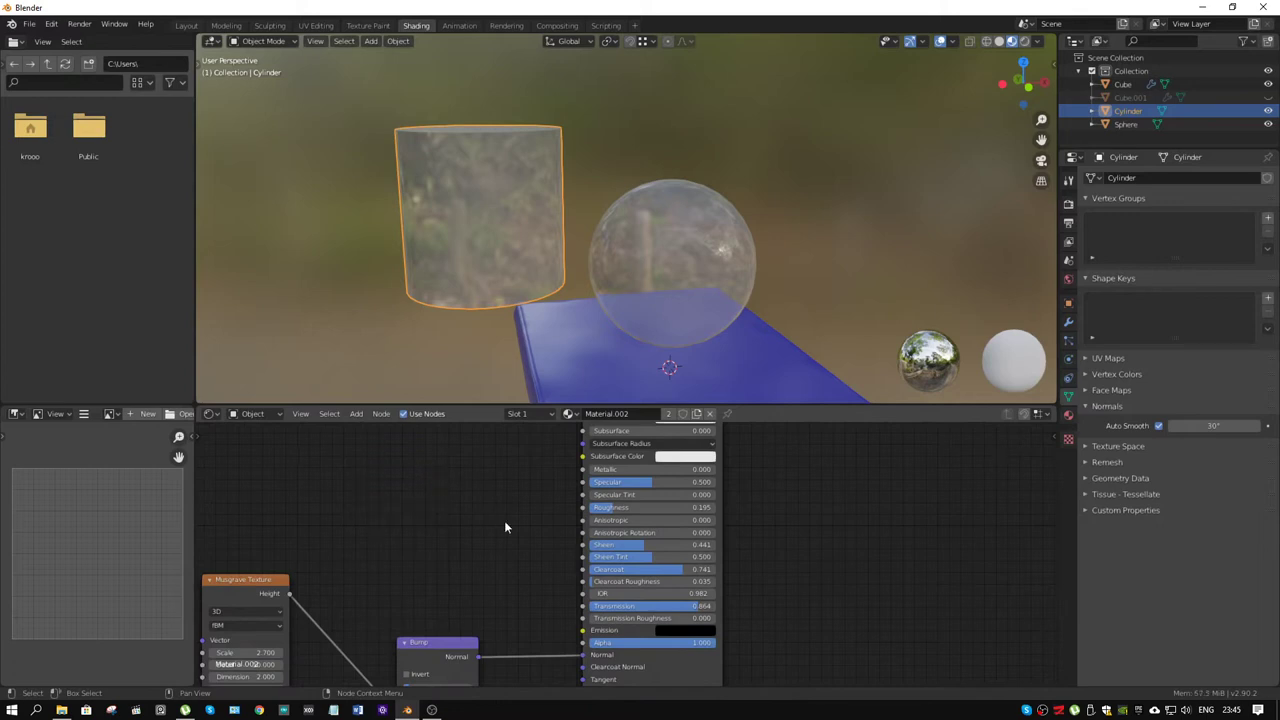
- Try an IOR of 1.45 on the glass material's Principled BSDF and view the refraction
left_click(700, 593)
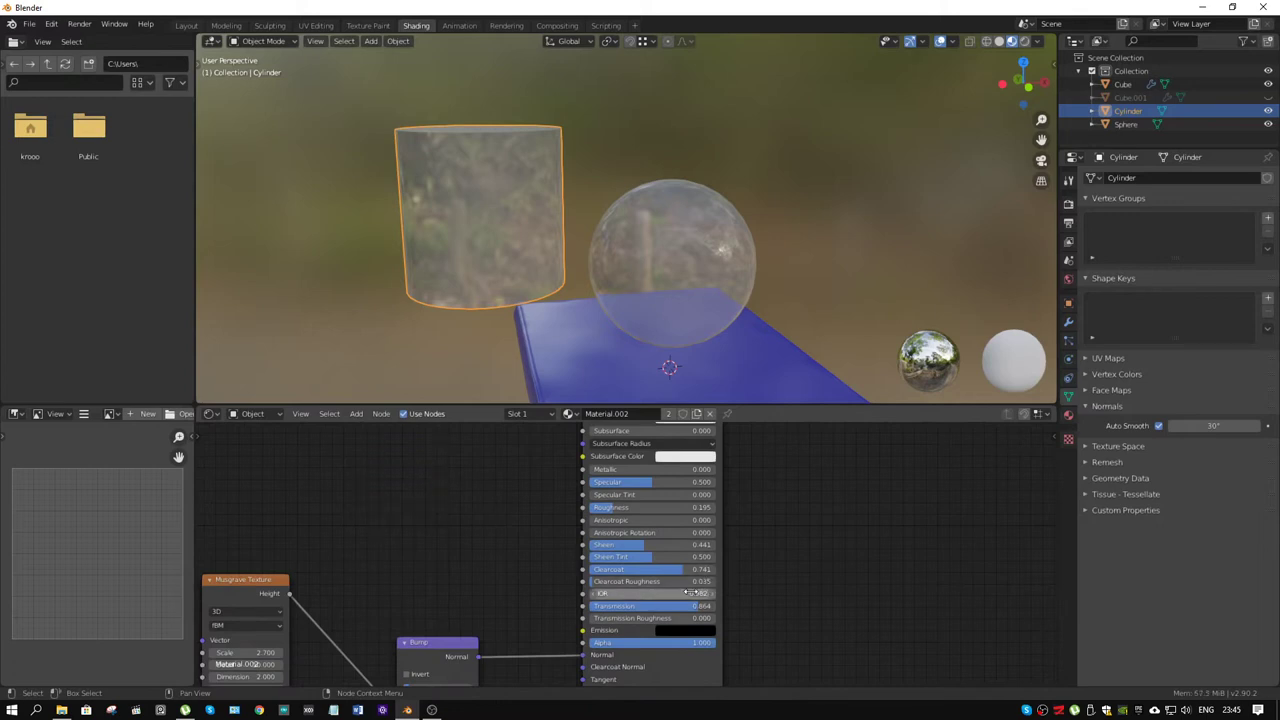
type("1.45")
key("Return")
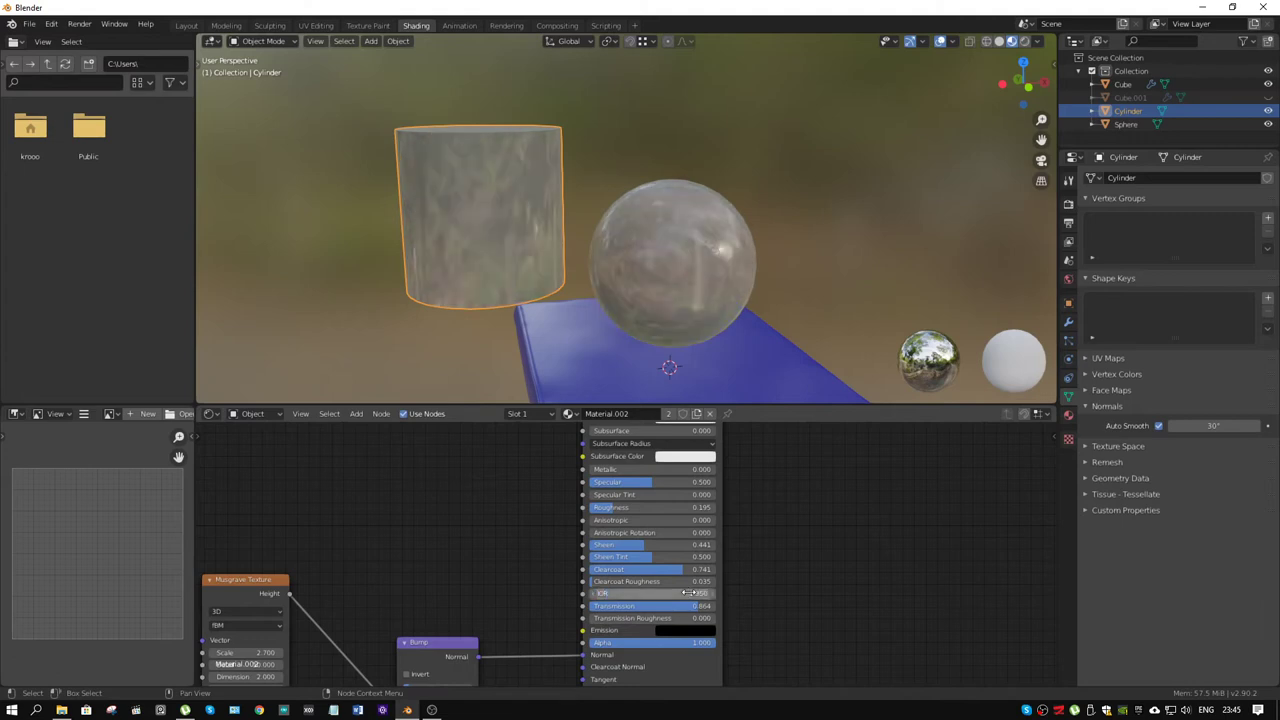
middle_click_drag(800, 155, 712, 293)
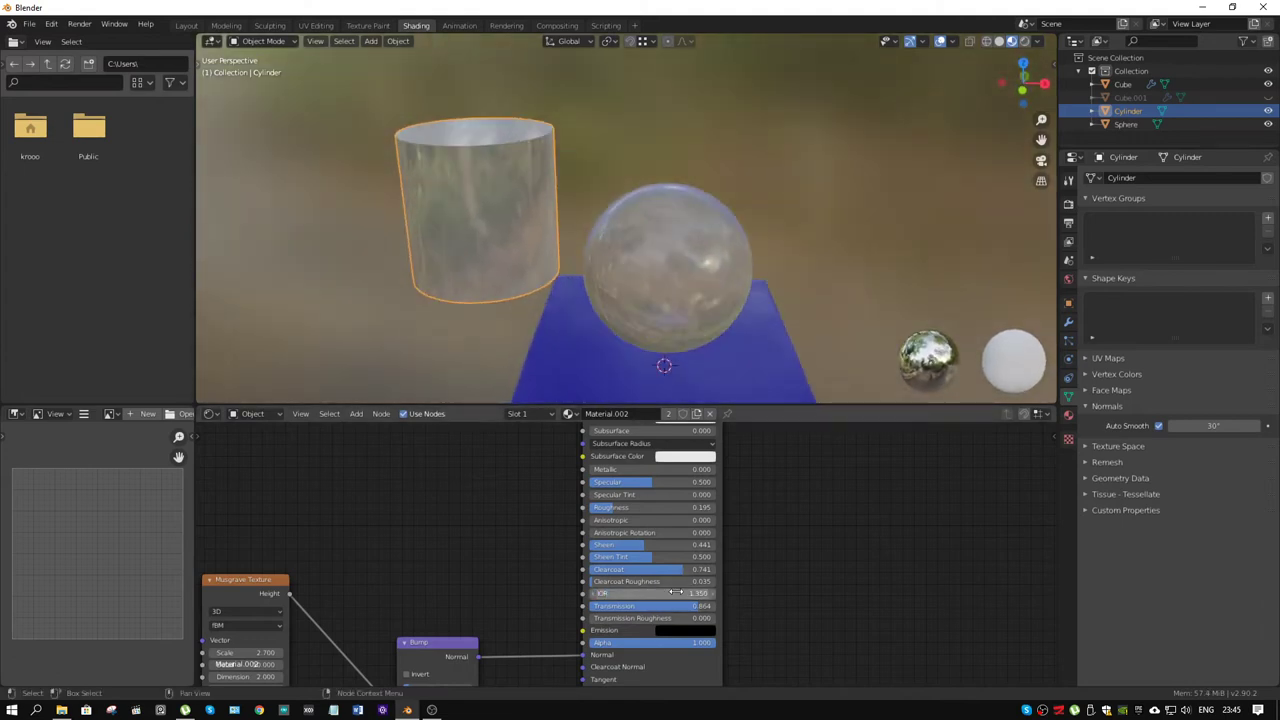
- Lower the Principled BSDF's IOR to 0.94 and inspect the glass cylinder and sphere
left_click_drag(675, 597, 620, 597)
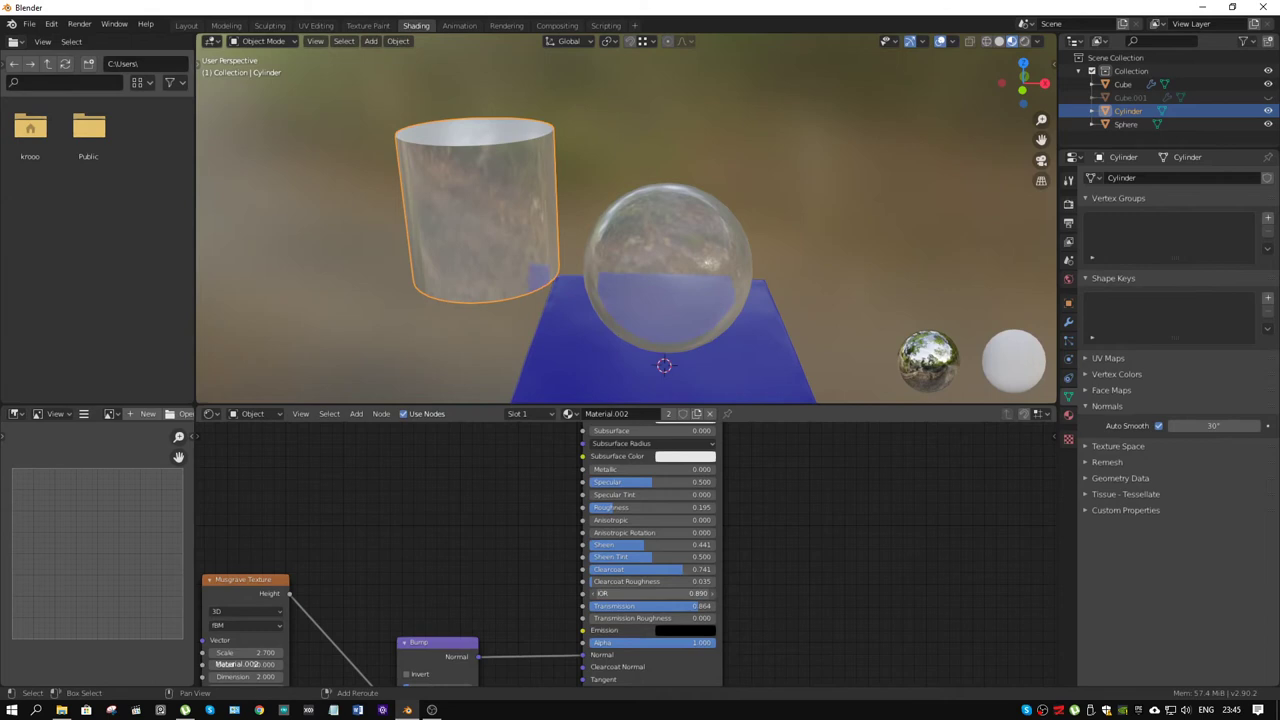
mouse_move(662, 335)
middle_mouse_down()
mouse_move(668, 305)
mouse_move(596, 298)
mouse_move(719, 308)
mouse_move(668, 363)
mouse_move(698, 325)
mouse_move(730, 312)
mouse_move(950, 300)
mouse_move(665, 320)
mouse_move(690, 320)
mouse_move(682, 358)
mouse_move(675, 344)
middle_mouse_up()
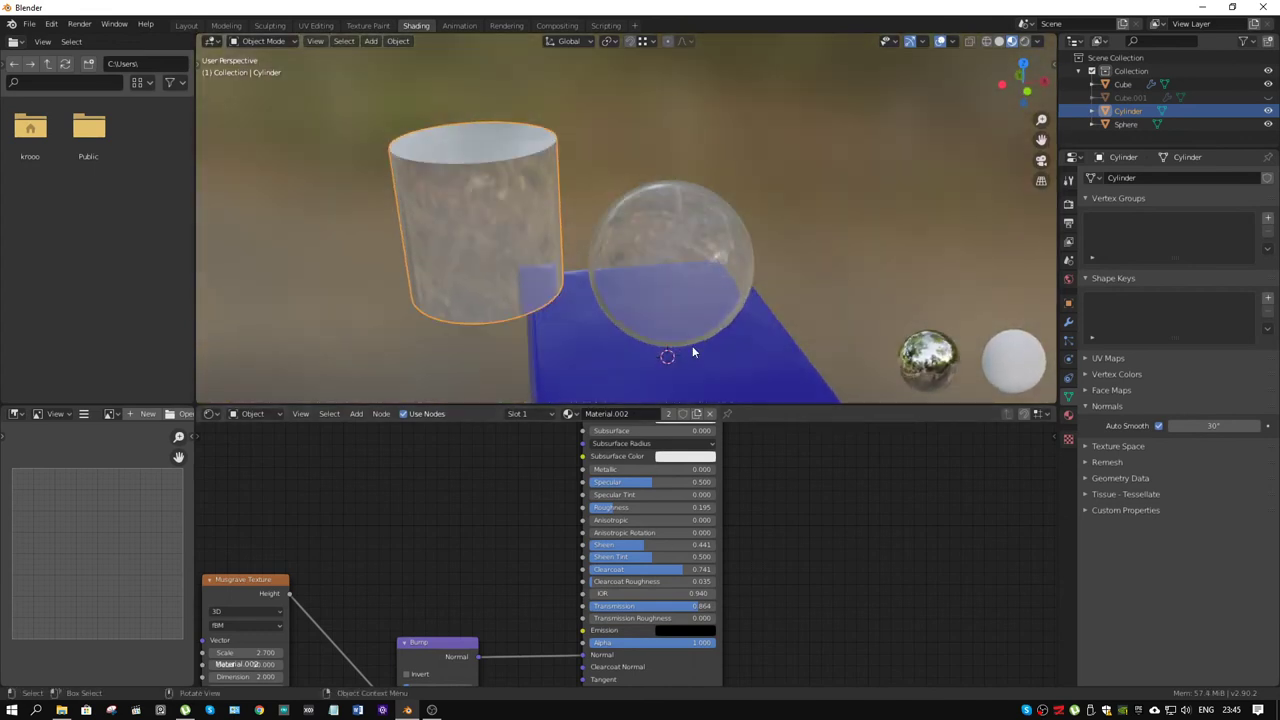
left_click(431, 710)
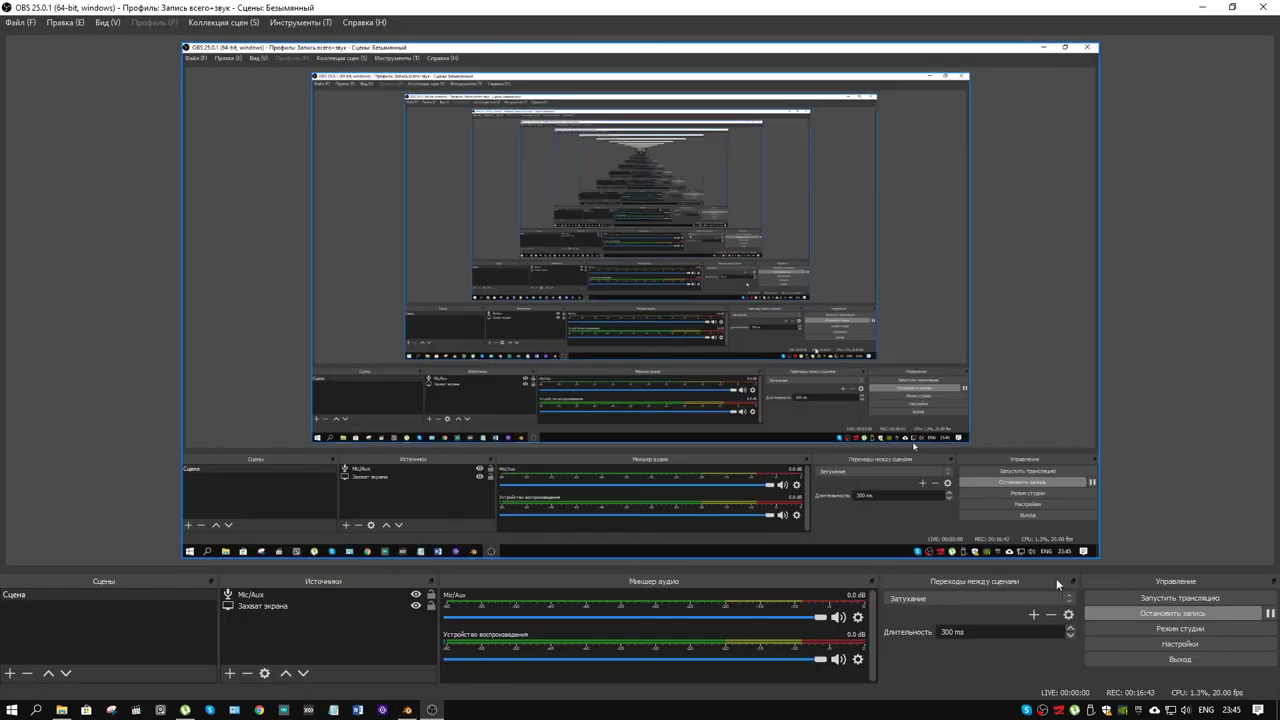